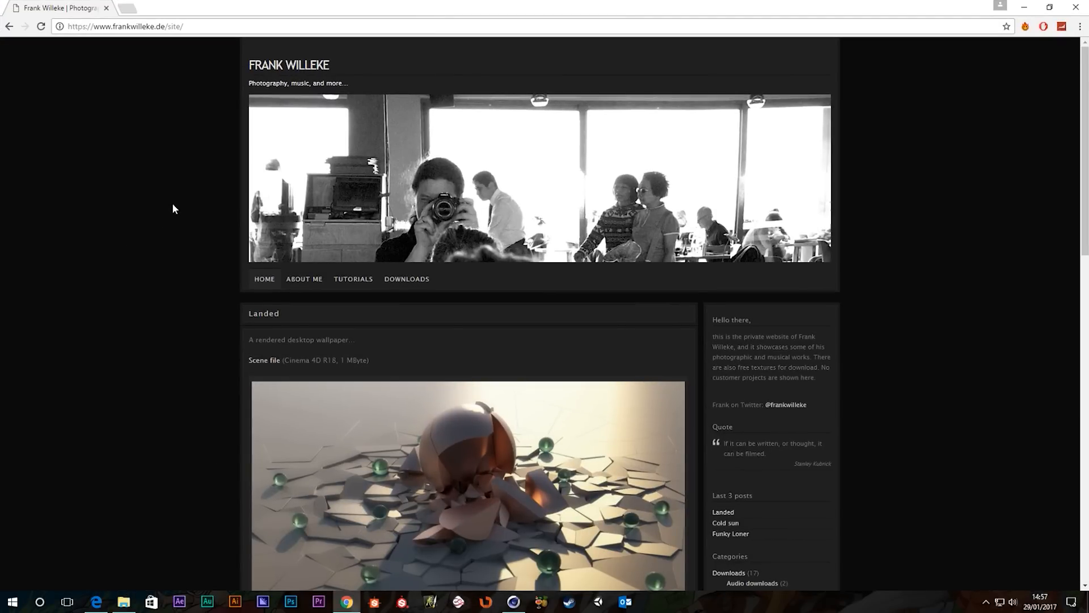
# Open the website's Cinema 4D Plugins download page, look over the listed plugins, and close the browser
pyautogui.scroll(-4, 172, 205)
pyautogui.scroll(3, 171, 211)
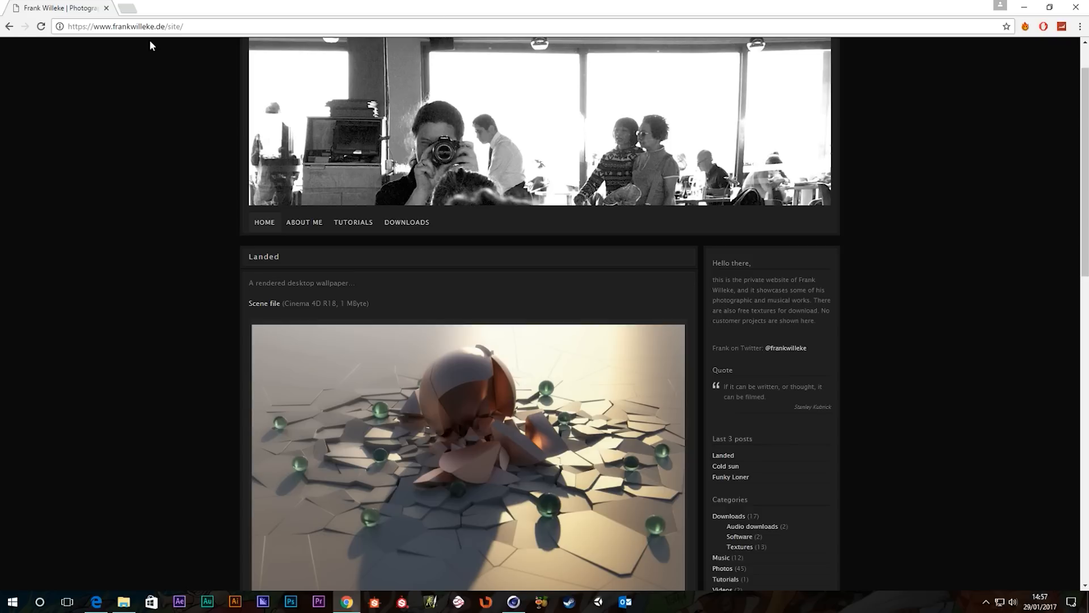
pyautogui.scroll(1, 178, 264)
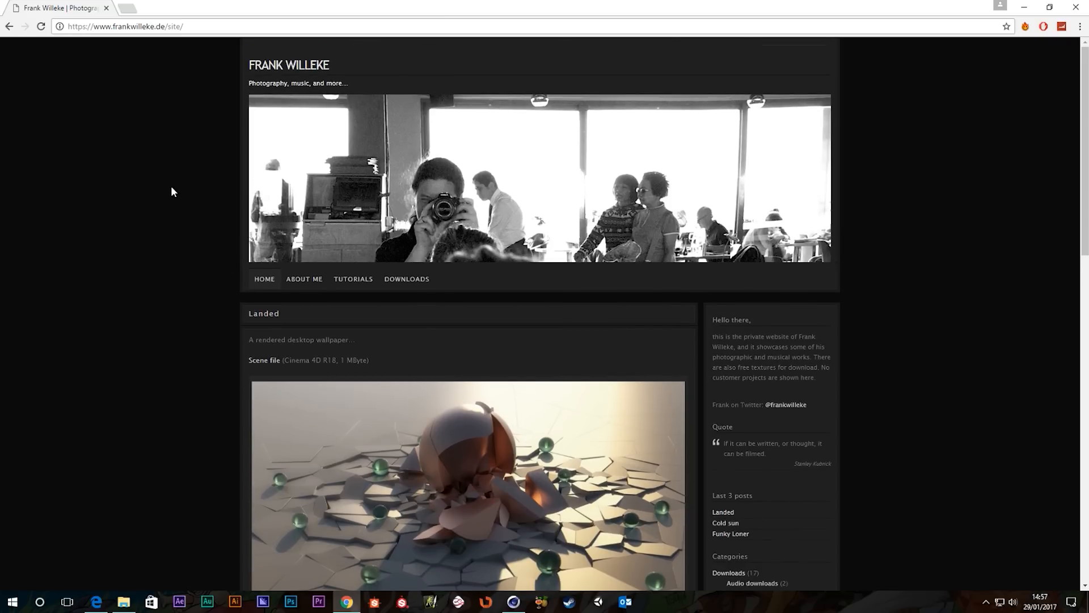
pyautogui.scroll(-4, 173, 190)
pyautogui.scroll(4, 175, 195)
pyautogui.moveTo(427, 284)
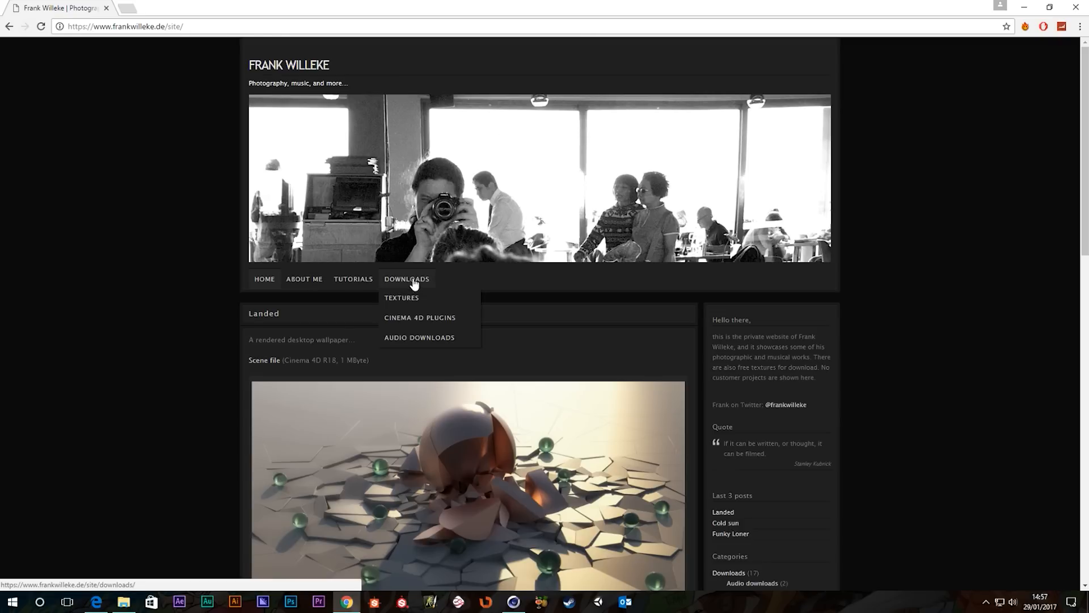
pyautogui.click(419, 318)
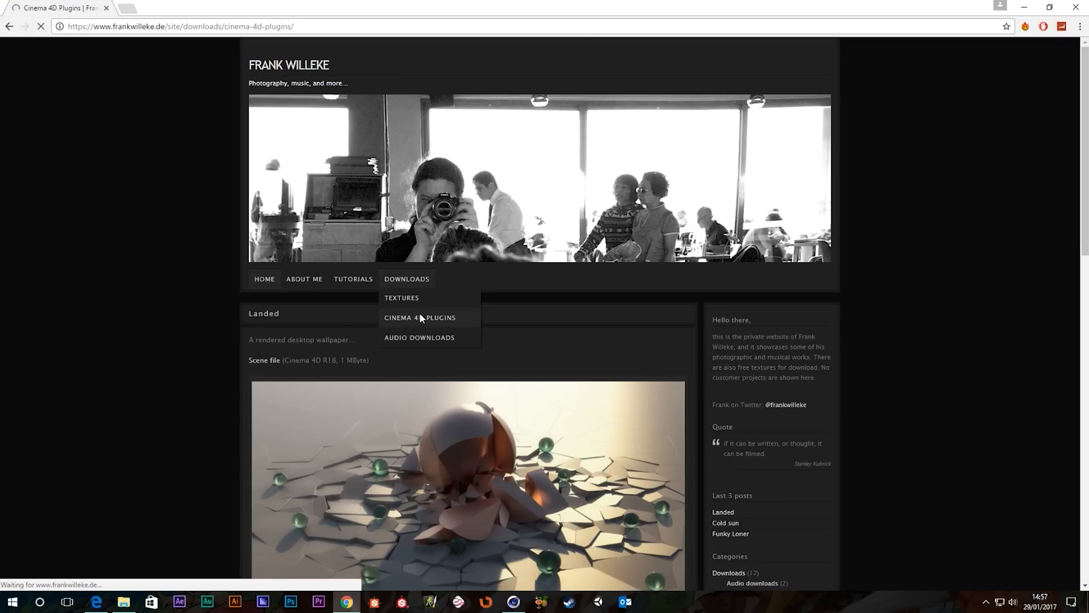
pyautogui.scroll(-3, 286, 241)
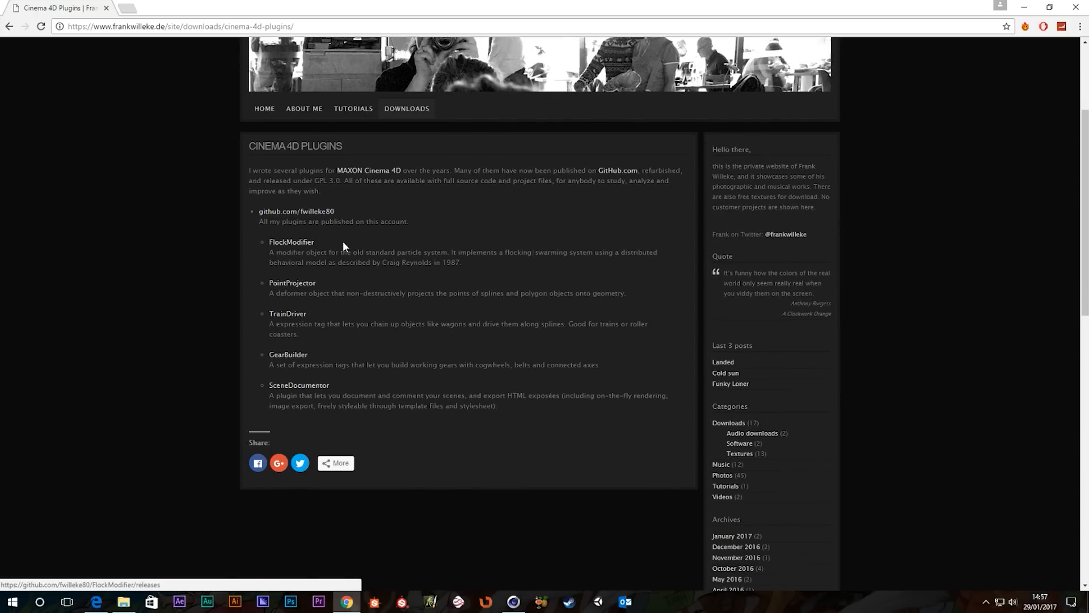
pyautogui.scroll(3, 470, 250)
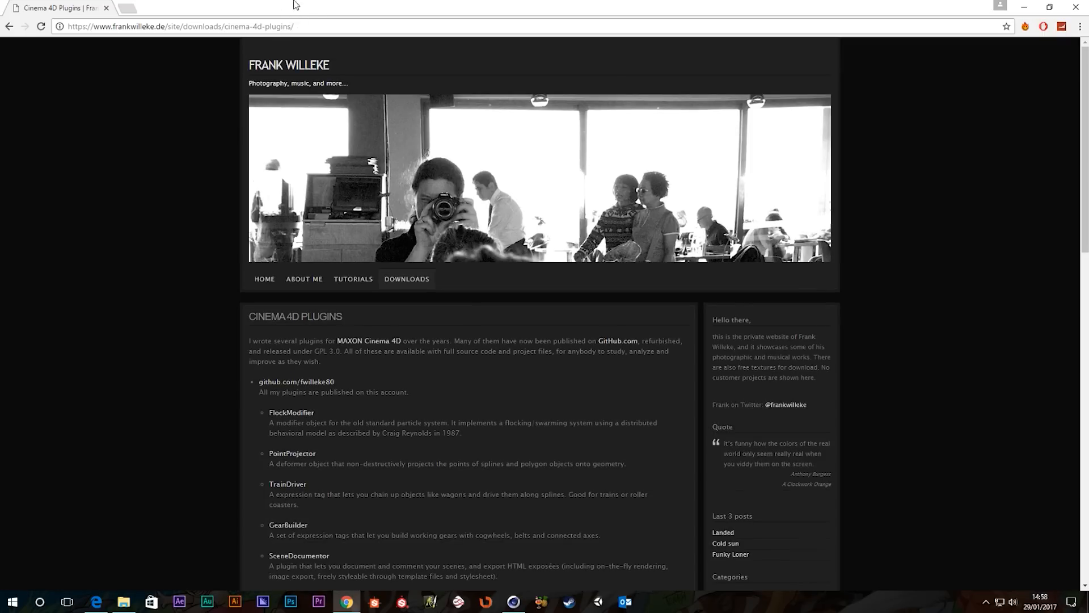
pyautogui.click(1071, 8)
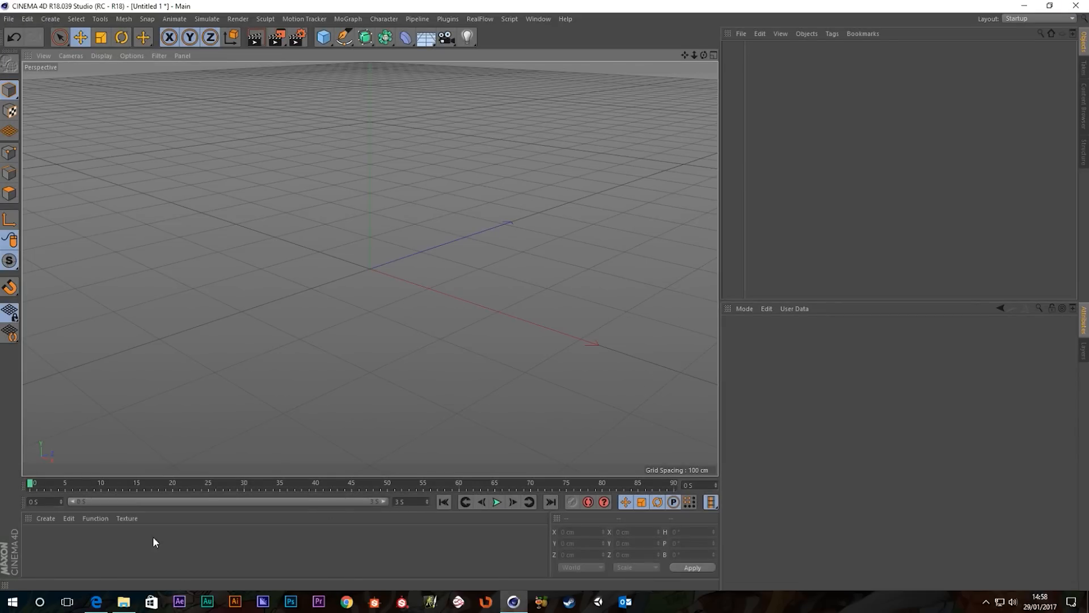
# Open the plugins folder of CINEMA 4D R18 under C: Program Files, MAXON, in File Explorer and check the installed FlockModifier_v0.7_R18 folder
pyautogui.click(128, 602)
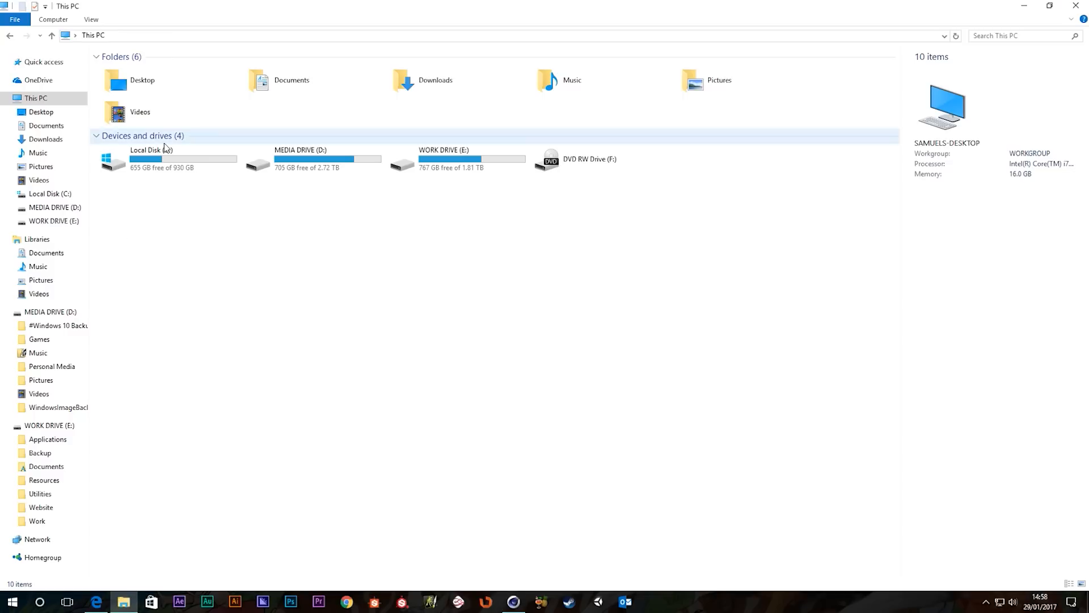
pyautogui.doubleClick(147, 148)
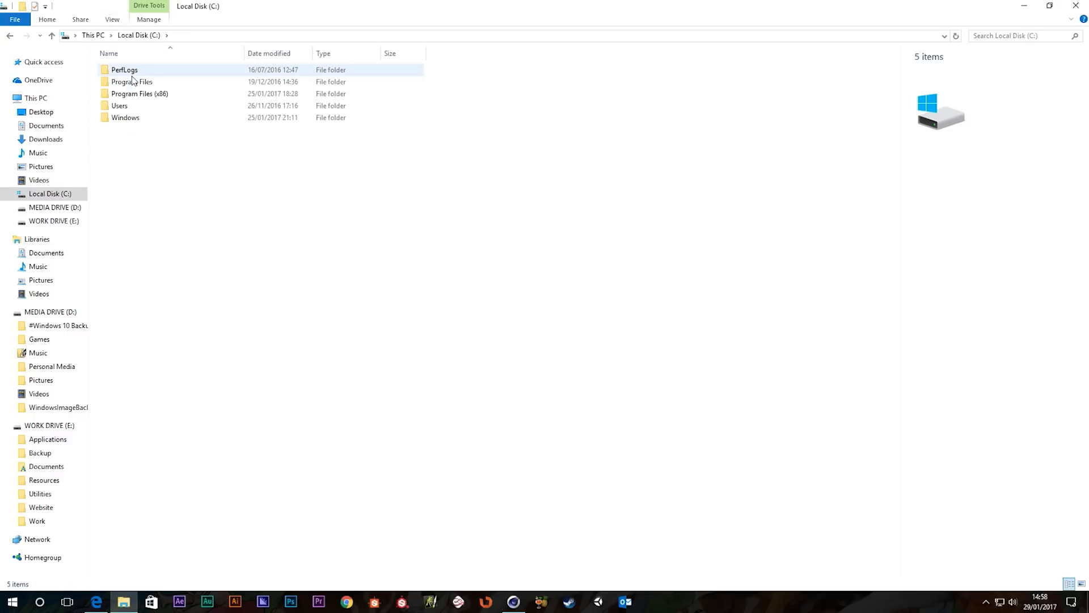
pyautogui.click(133, 83)
pyautogui.doubleClick(134, 85)
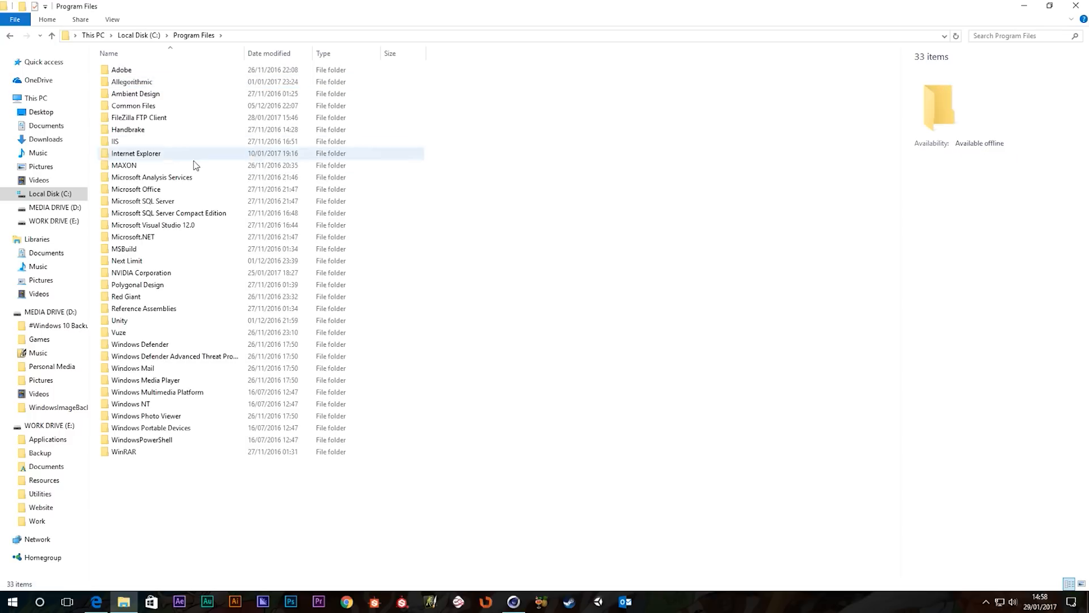
pyautogui.doubleClick(127, 169)
pyautogui.doubleClick(127, 70)
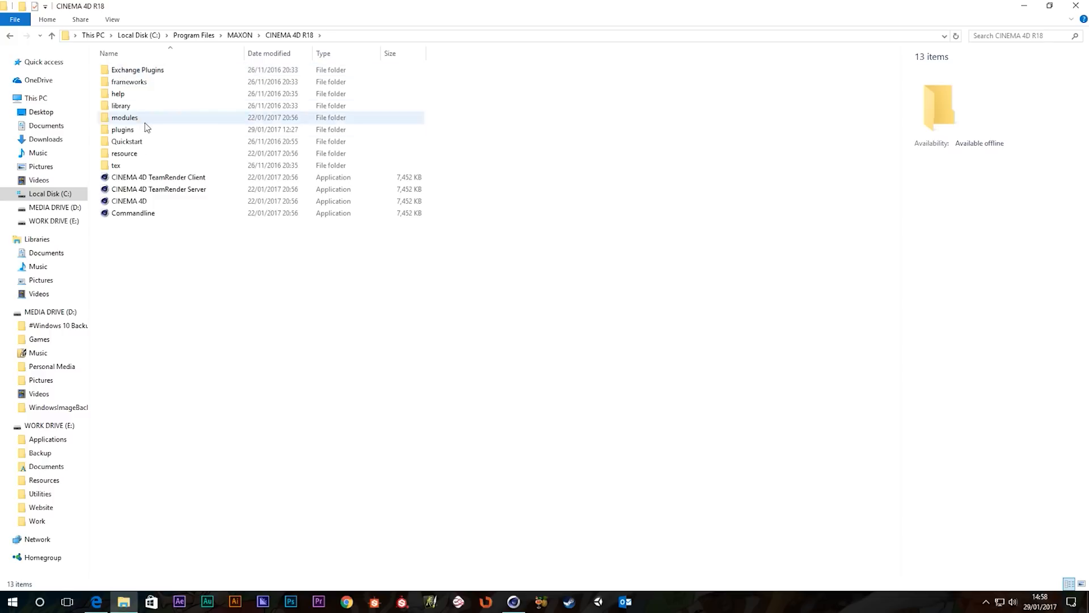
pyautogui.doubleClick(122, 129)
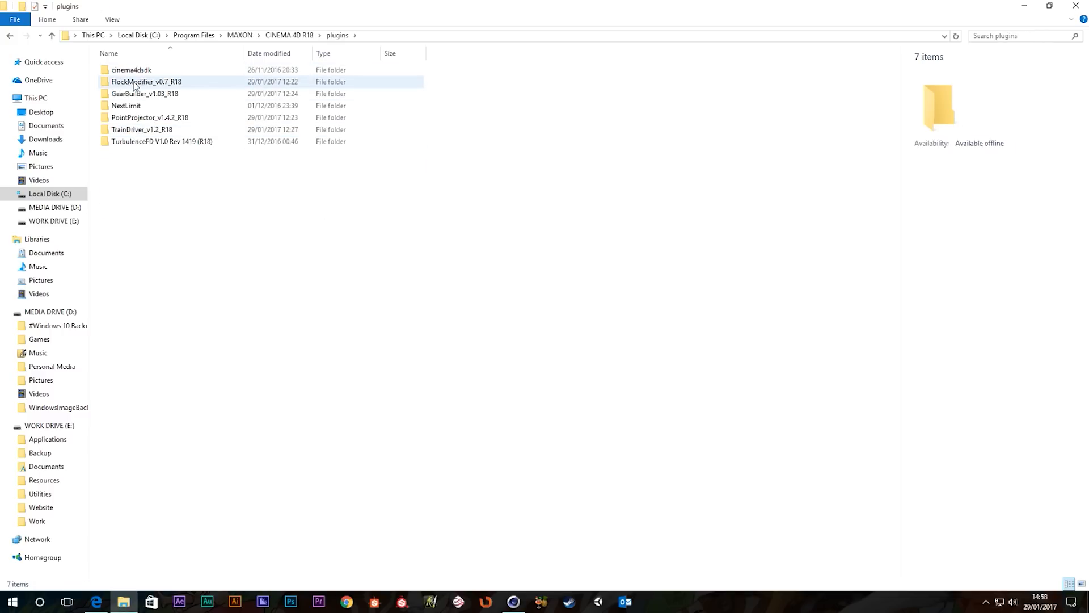
pyautogui.click(142, 81)
pyautogui.click(231, 294)
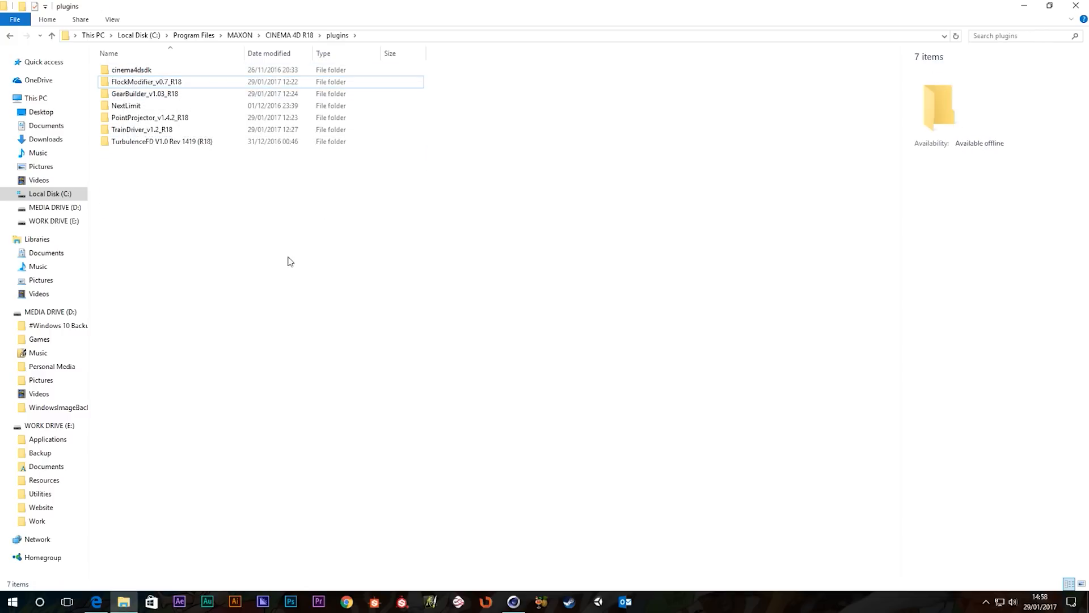
pyautogui.click(1071, 7)
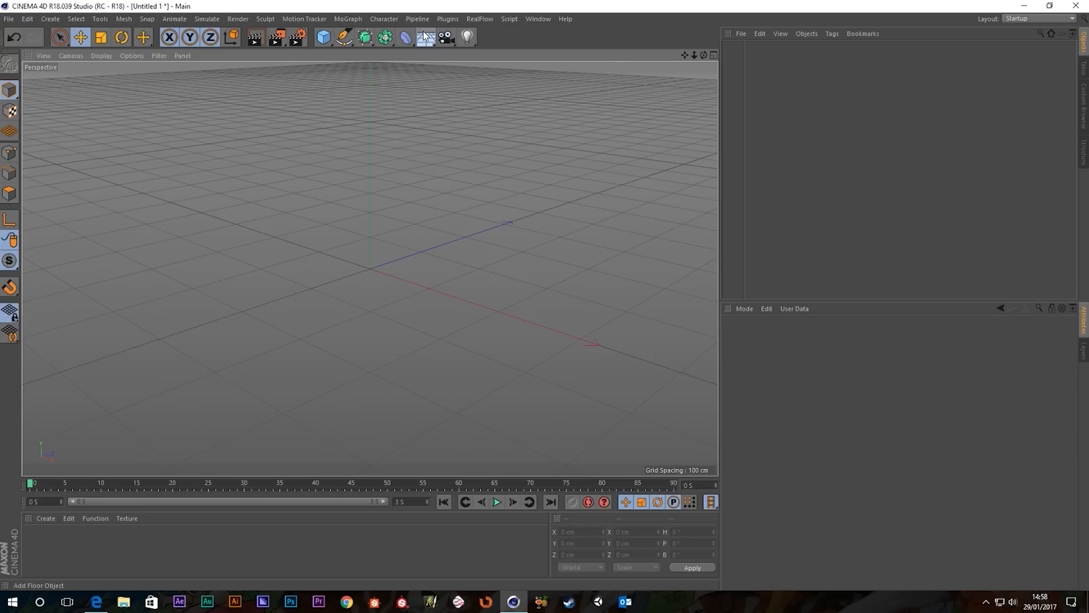
# Check which objects the installed FlockModifier_v0.7_R18 plugin offers in CINEMA 4D
pyautogui.click(447, 20)
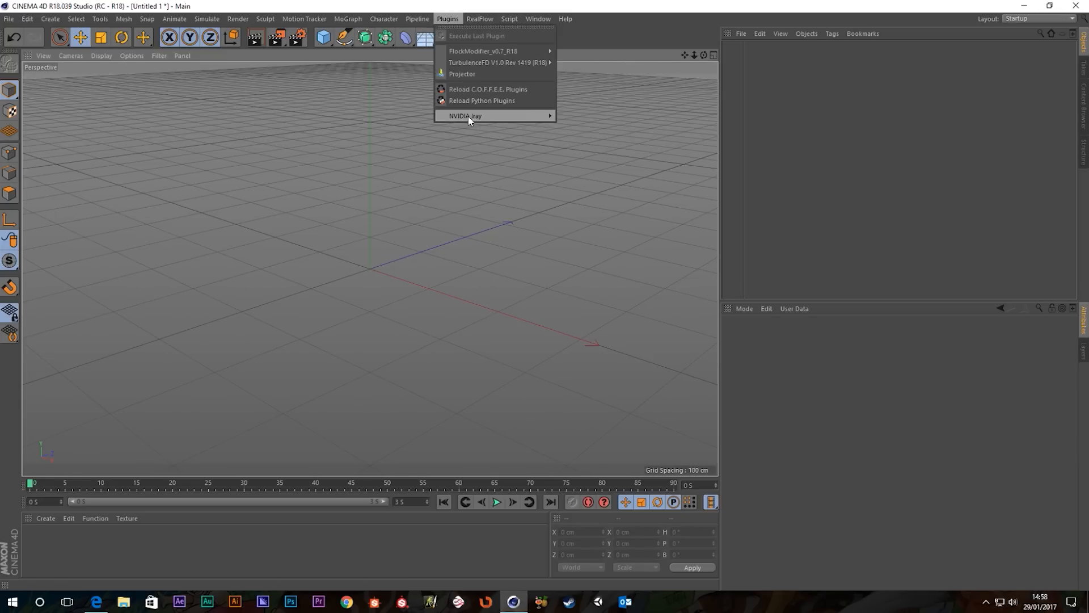
pyautogui.moveTo(471, 51)
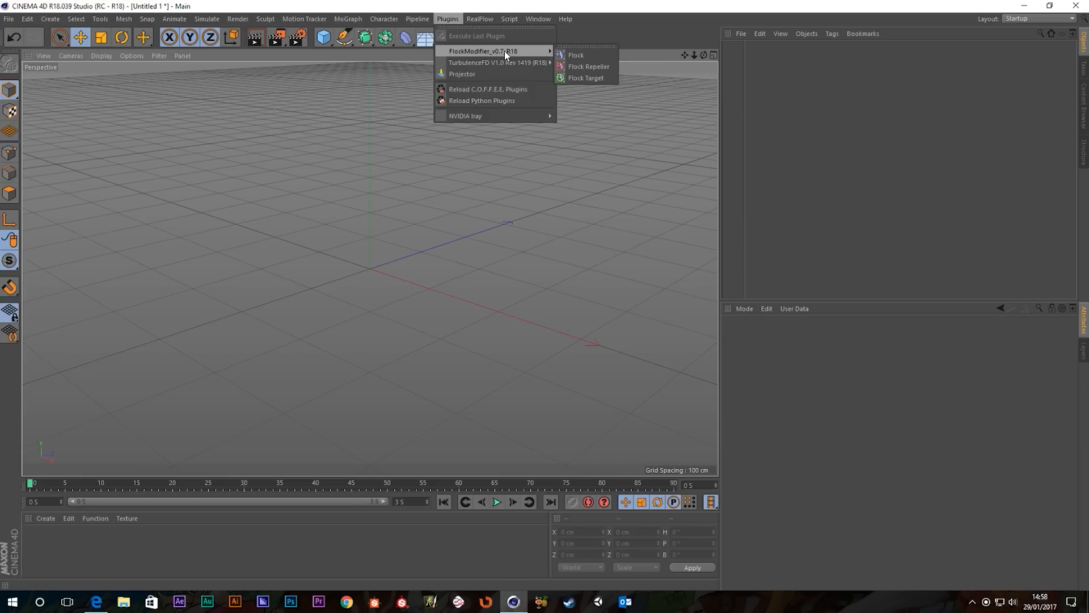
pyautogui.click(470, 3)
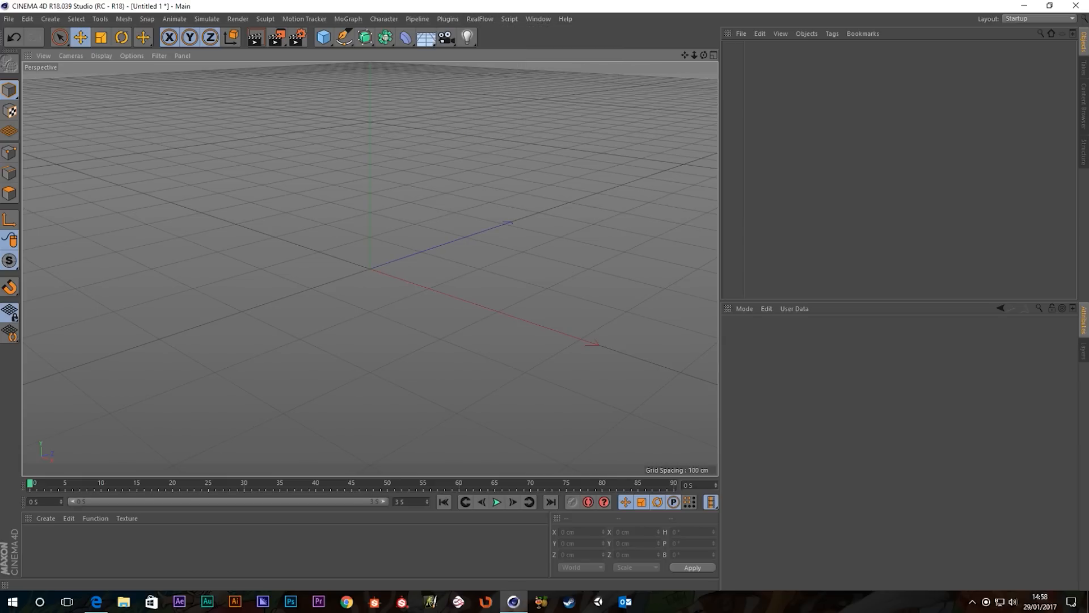
pyautogui.click(97, 601)
pyautogui.click(1076, 5)
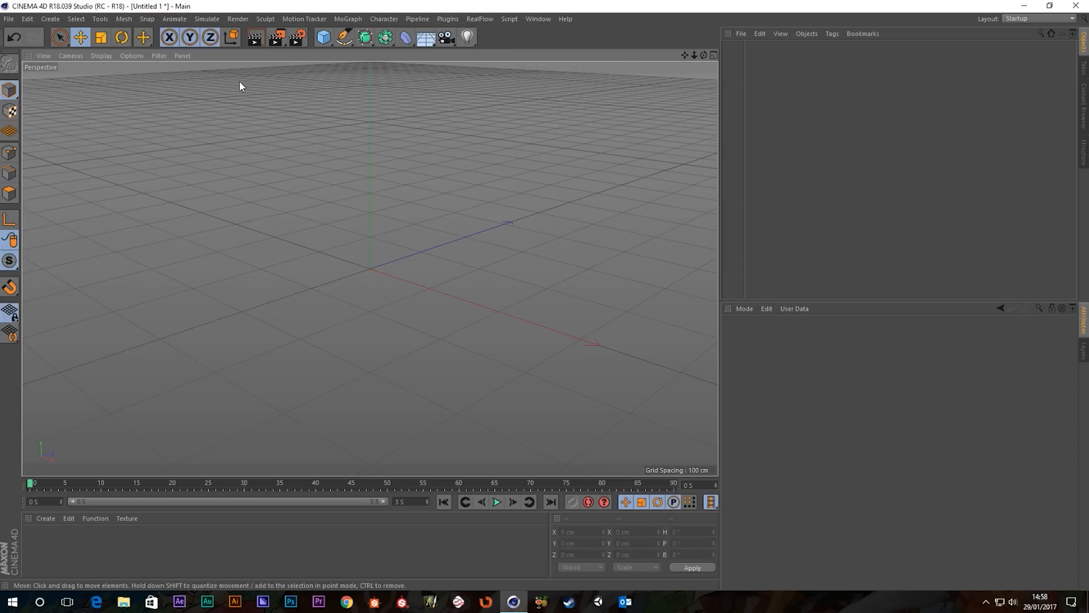
# Add a particle Emitter object to the empty scene
pyautogui.click(200, 20)
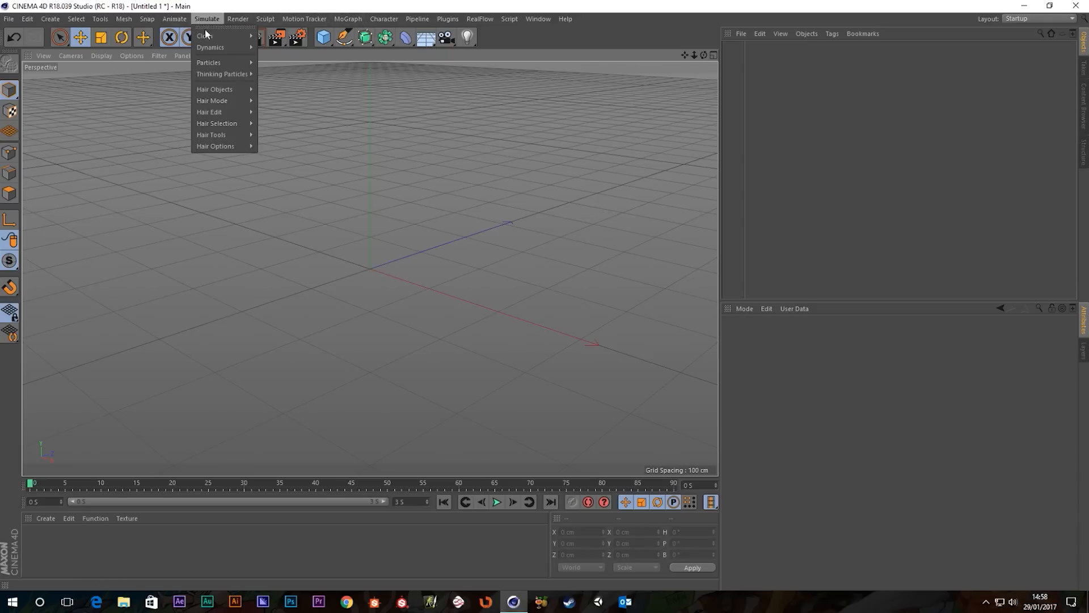
pyautogui.moveTo(216, 64)
pyautogui.click(291, 66)
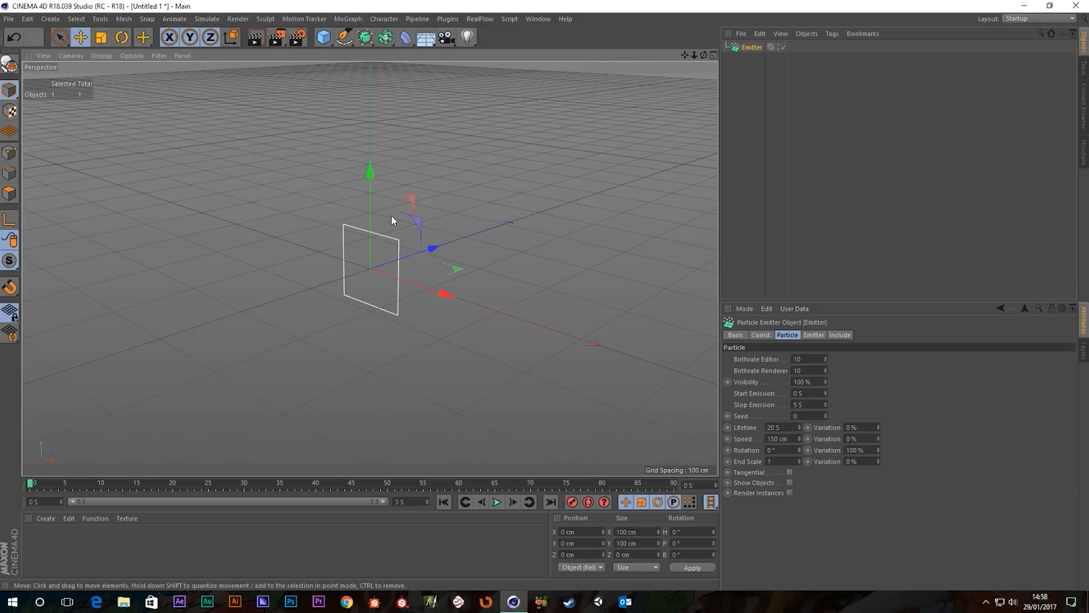
pyautogui.keyDown('alt'); pyautogui.moveTo(364, 250); pyautogui.dragTo(417, 241); pyautogui.keyUp('alt')
# Widen the particle emitter to an X-Size of 540 cm
pyautogui.click(810, 334)
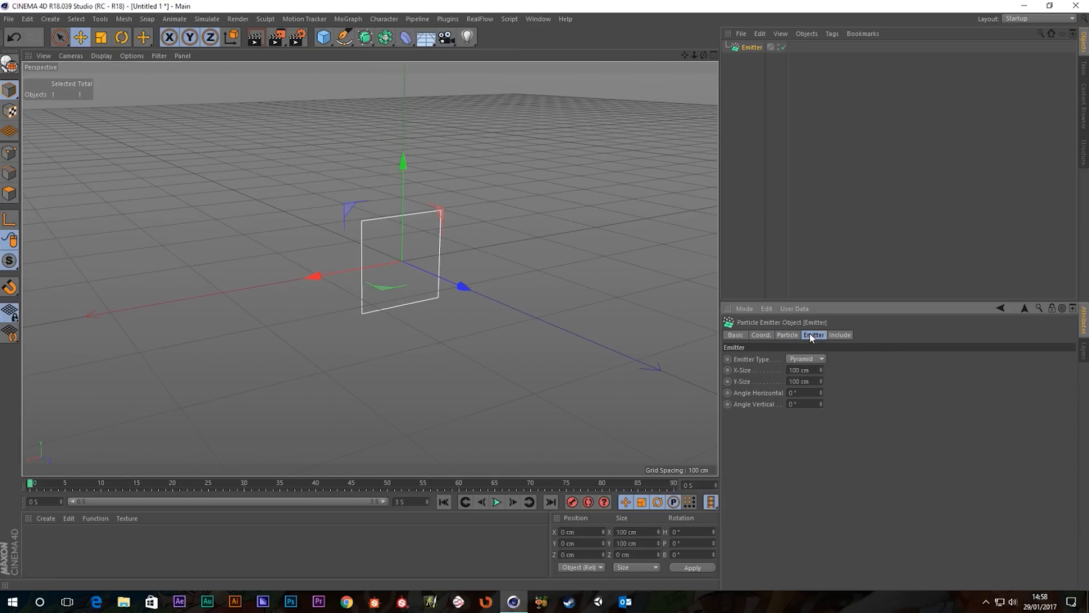
pyautogui.keyDown('alt'); pyautogui.moveTo(369, 275); pyautogui.dragTo(365, 226, button='middle'); pyautogui.keyUp('alt')
pyautogui.moveTo(821, 370)
pyautogui.mouseDown()
pyautogui.moveTo(820, 103)
pyautogui.moveTo(823, 366)
pyautogui.mouseUp()
pyautogui.keyDown('alt'); pyautogui.moveTo(379, 346); pyautogui.dragTo(387, 253); pyautogui.keyUp('alt')
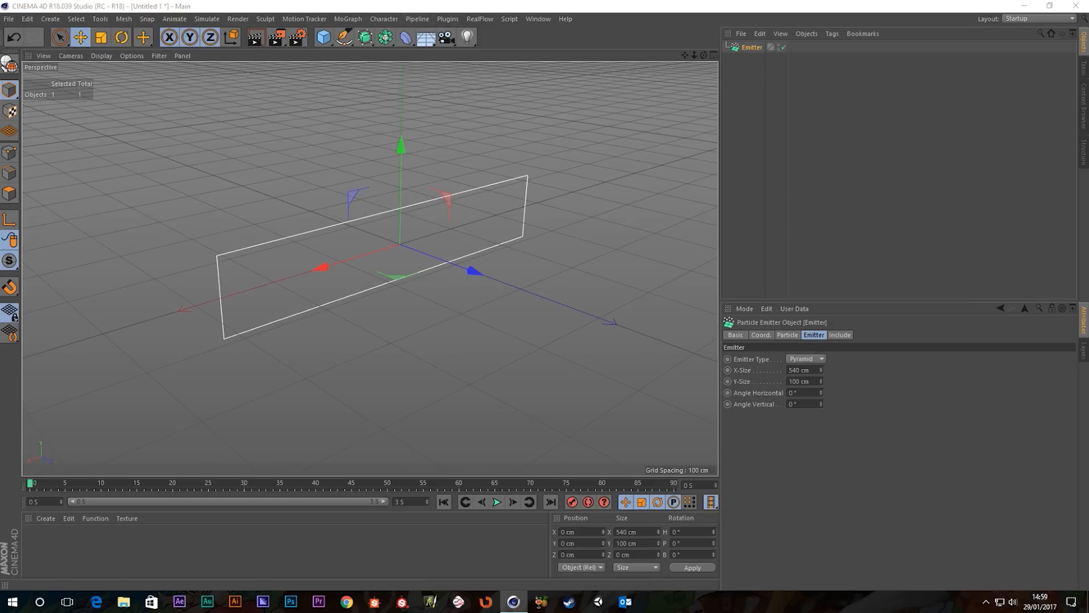
# Add a Pyramid primitive and size it 80 cm in X, 169 cm in Y and 80 cm in Z
pyautogui.click(324, 37)
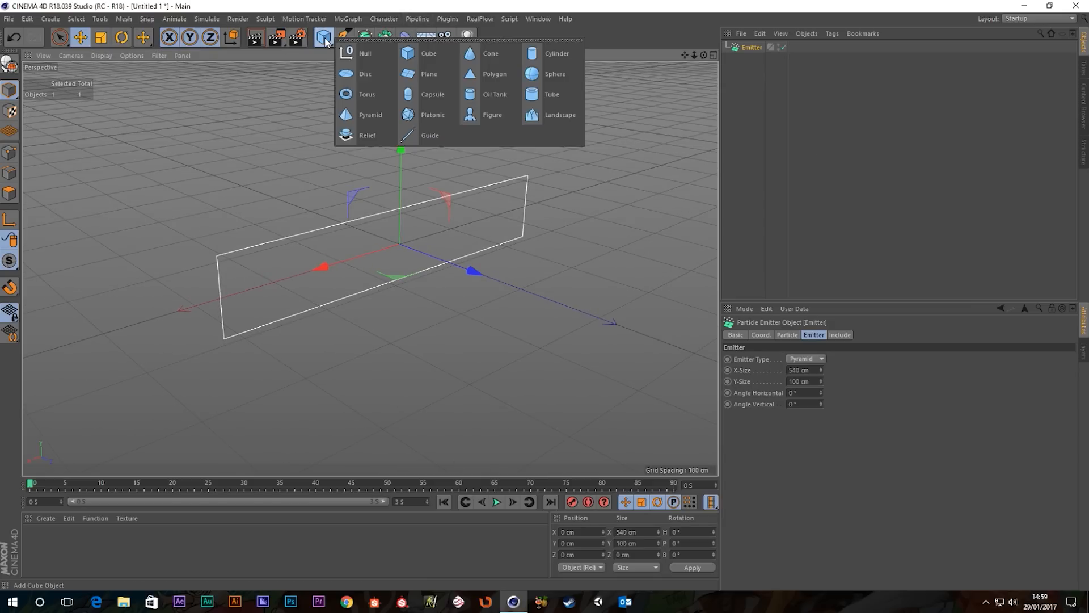
pyautogui.click(343, 113)
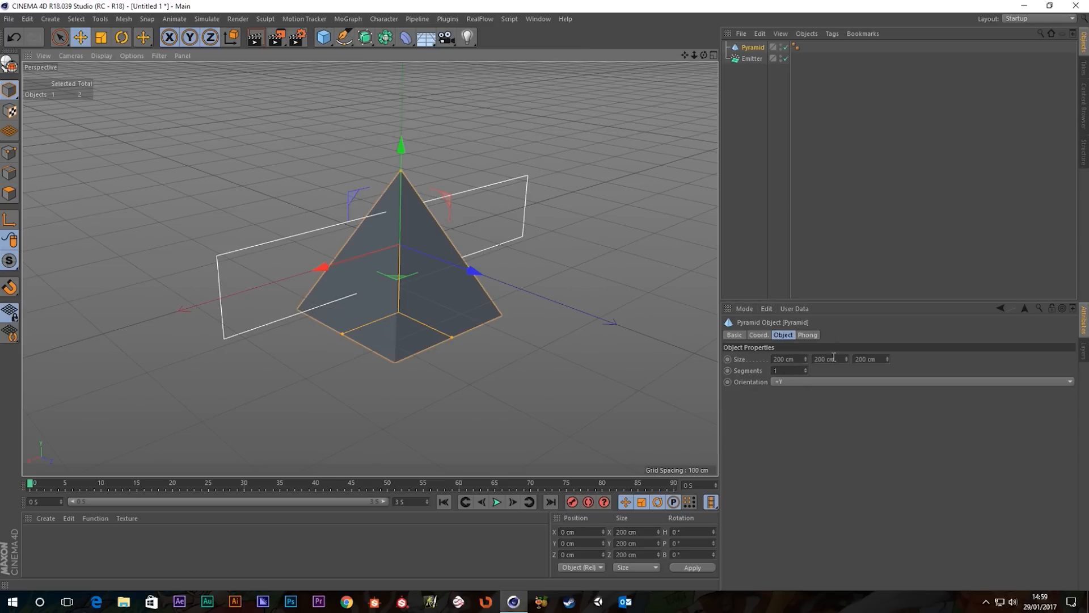
pyautogui.moveTo(806, 359); pyautogui.dragTo(805, 426)
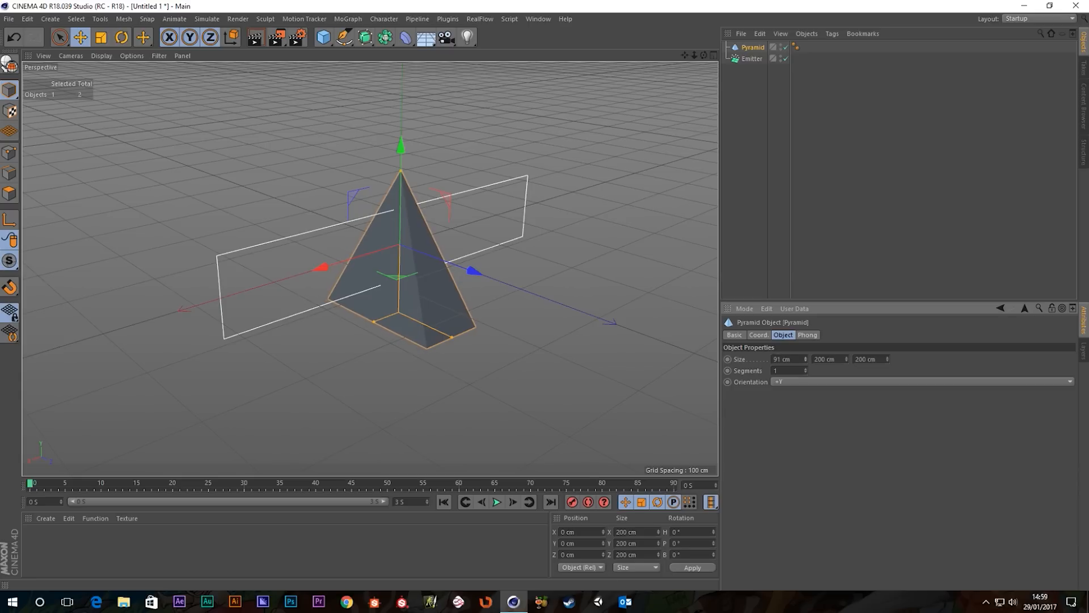
pyautogui.doubleClick(800, 358)
pyautogui.write('80')
pyautogui.press('Return')
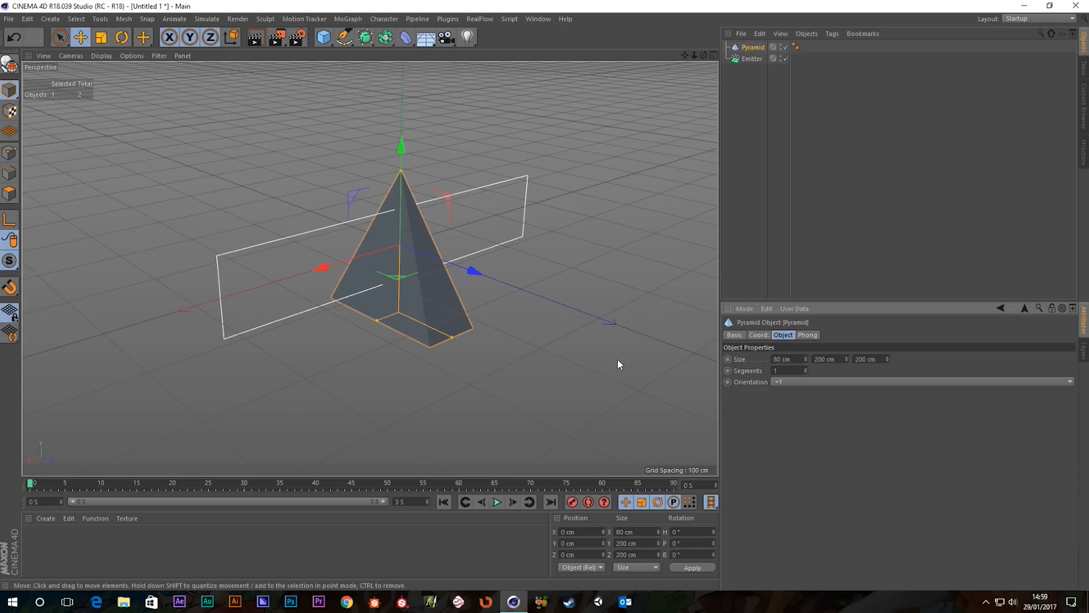
pyautogui.click(864, 358)
pyautogui.write('80')
pyautogui.press('Return')
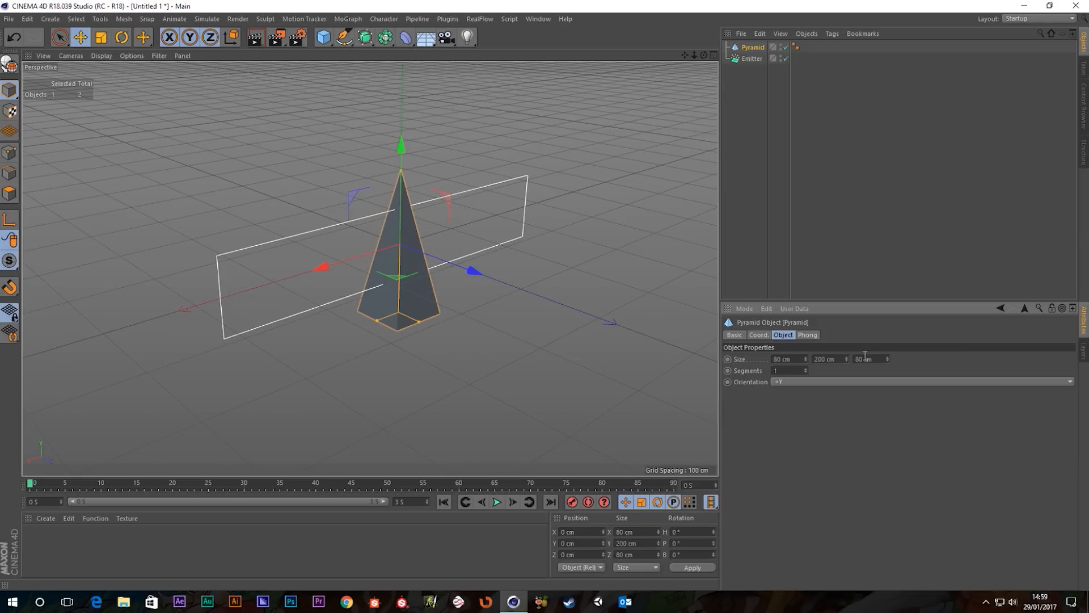
pyautogui.moveTo(849, 361); pyautogui.dragTo(849, 377)
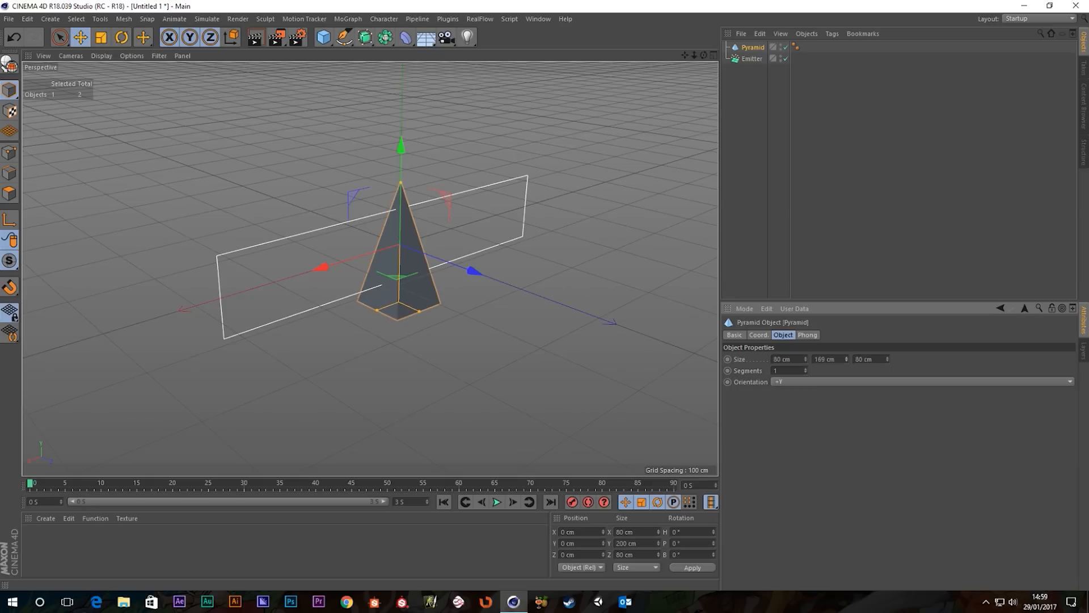
# Scale the pyramid down uniformly to about 10.24 × 21.6 × 10.24 cm
pyautogui.click(102, 38)
pyautogui.moveTo(539, 361); pyautogui.dragTo(432, 469)
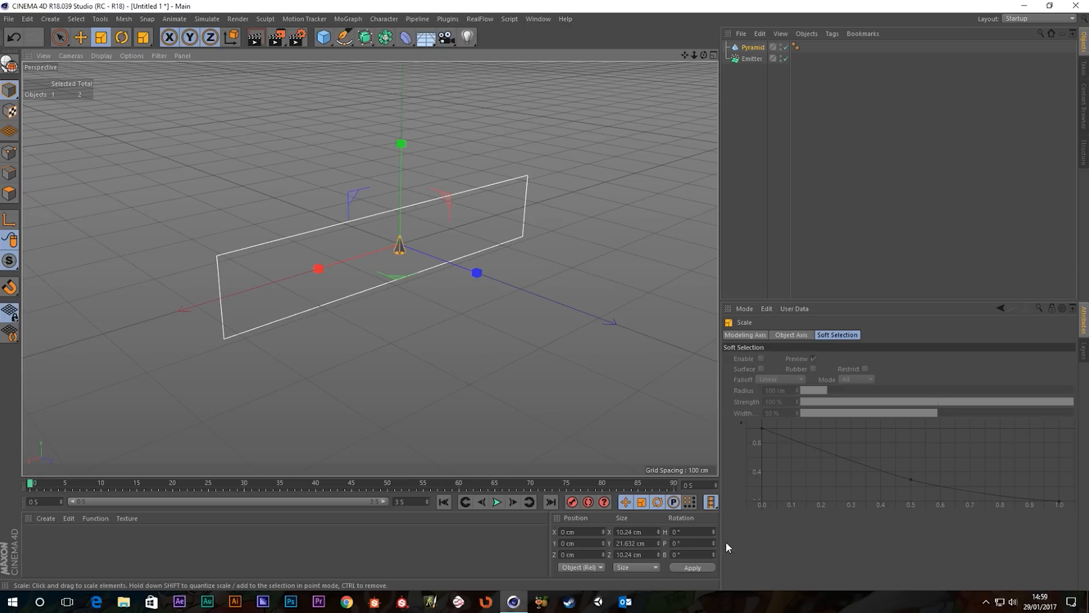
pyautogui.scroll(5, 357, 281)
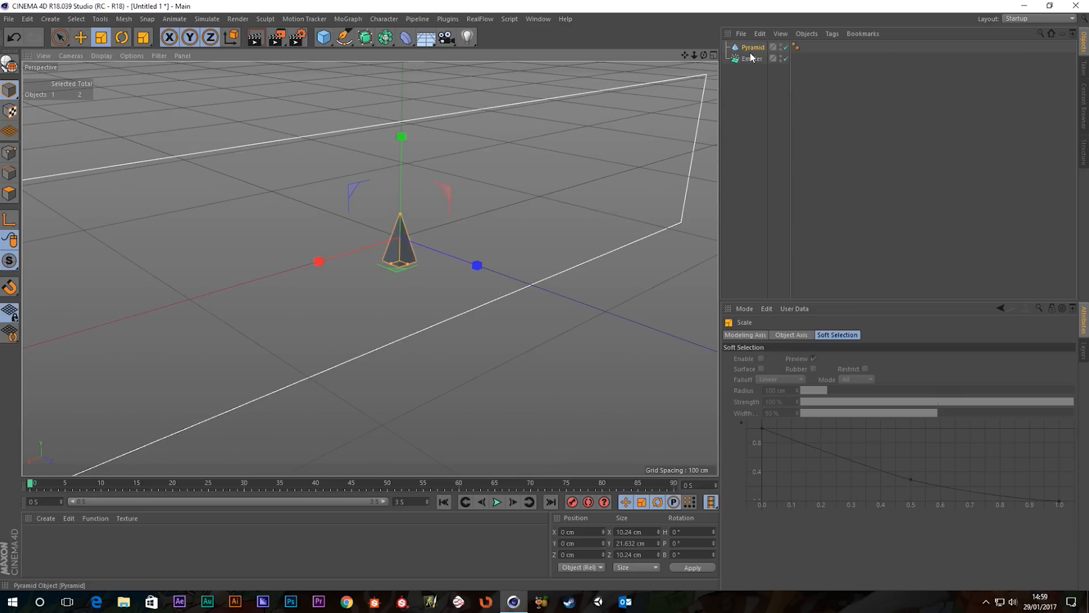
# Set the pyramid's orientation to +Z so that it points along the emission direction
pyautogui.click(752, 49)
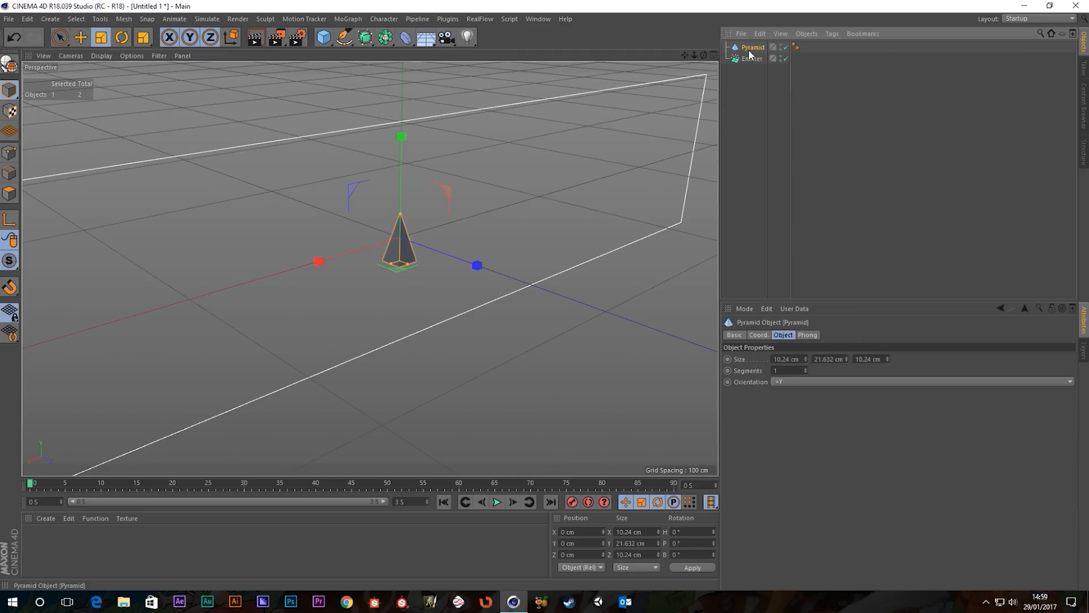
pyautogui.click(777, 381)
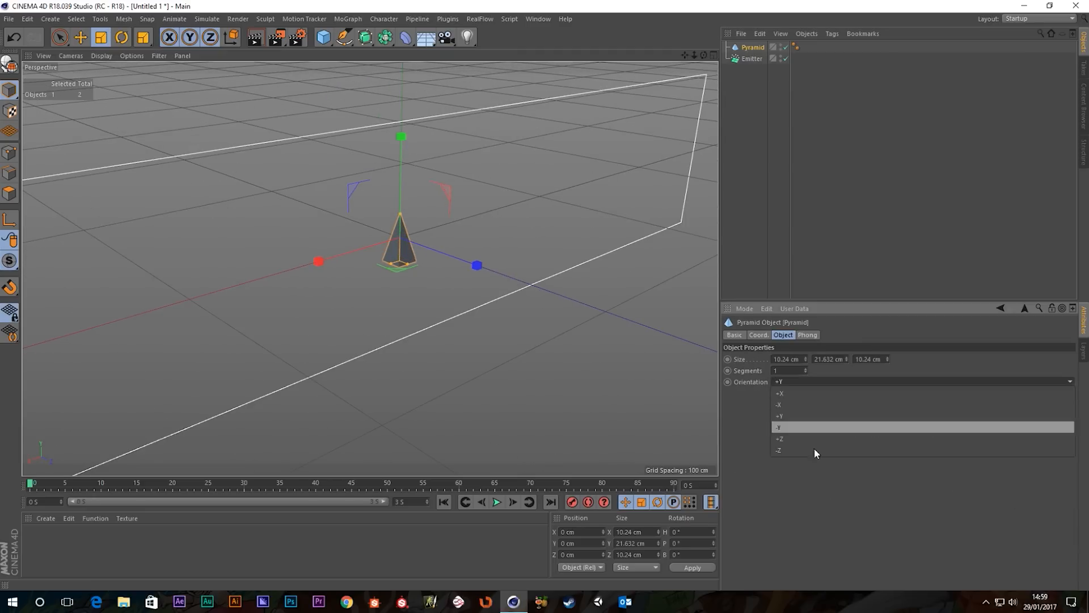
pyautogui.click(786, 437)
pyautogui.scroll(-6, 293, 219)
pyautogui.keyDown('alt'); pyautogui.moveTo(438, 173); pyautogui.dragTo(473, 215, button='middle'); pyautogui.keyUp('alt')
pyautogui.scroll(2, 352, 352)
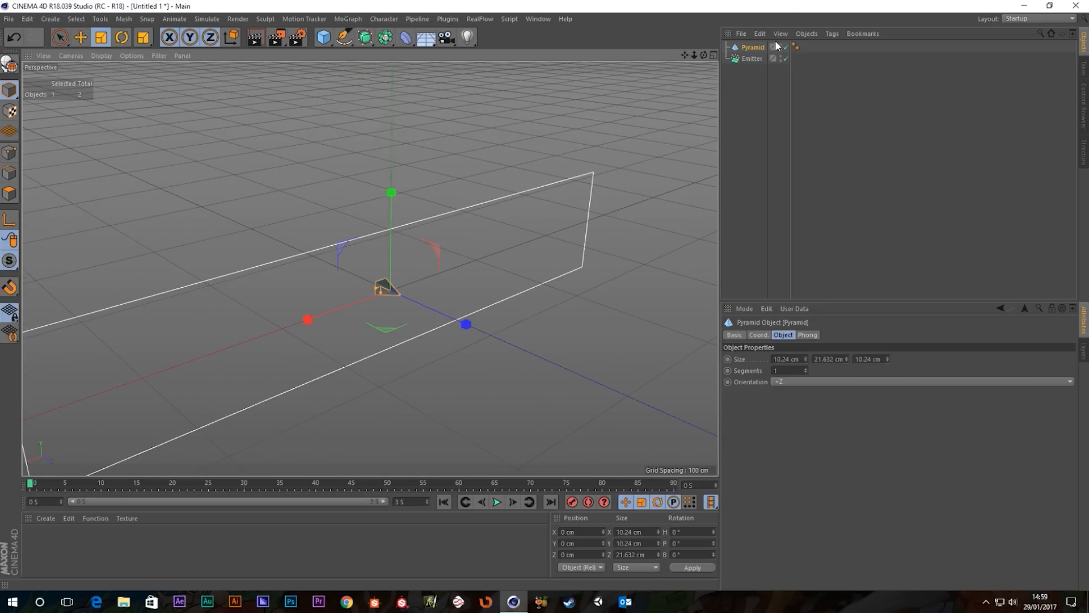
# Make the pyramid a child of the particle emitter and select the emitter
pyautogui.moveTo(753, 61); pyautogui.dragTo(753, 59)
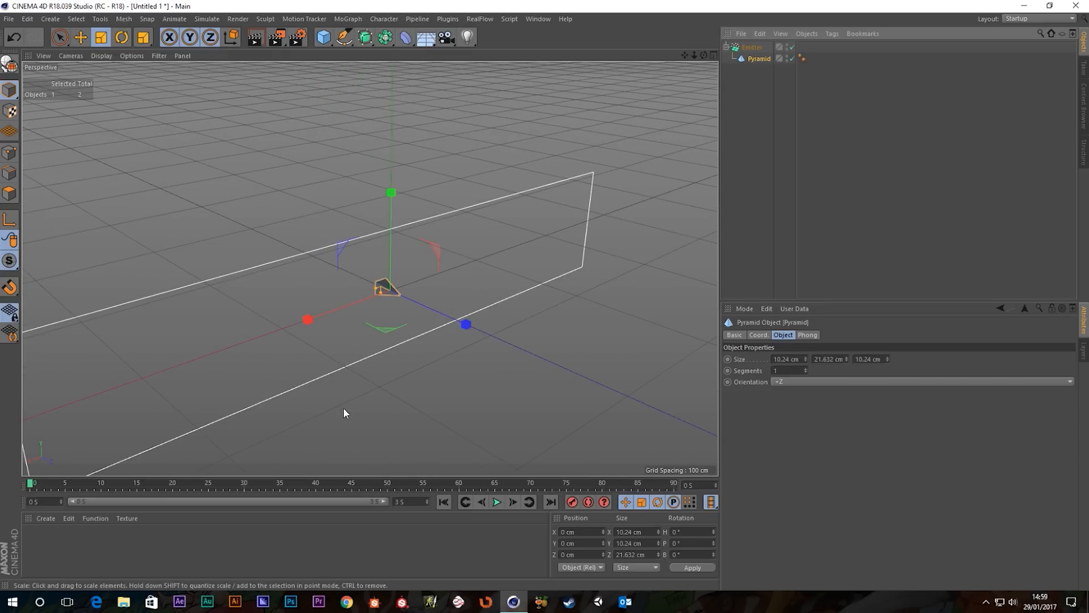
pyautogui.click(754, 48)
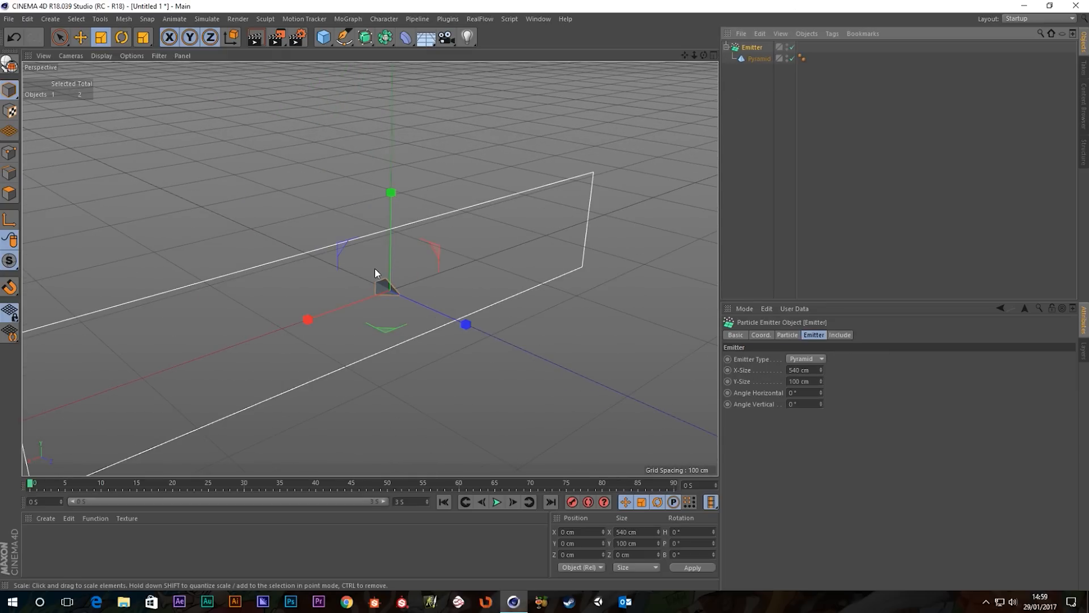
# Play the emitter animation and compare the particles with the Show Objects option off and on
pyautogui.moveTo(379, 295); pyautogui.dragTo(376, 284)
pyautogui.scroll(3, 450, 263)
pyautogui.scroll(-2, 292, 315)
pyautogui.keyDown('alt'); pyautogui.moveTo(302, 326); pyautogui.dragTo(341, 282, button='middle'); pyautogui.keyUp('alt')
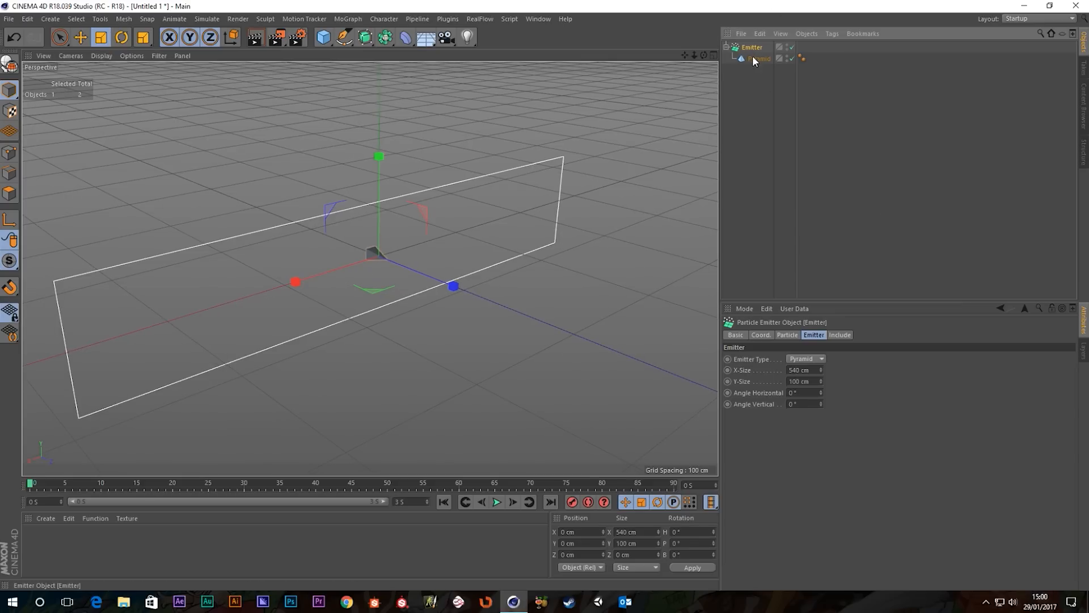
pyautogui.click(787, 335)
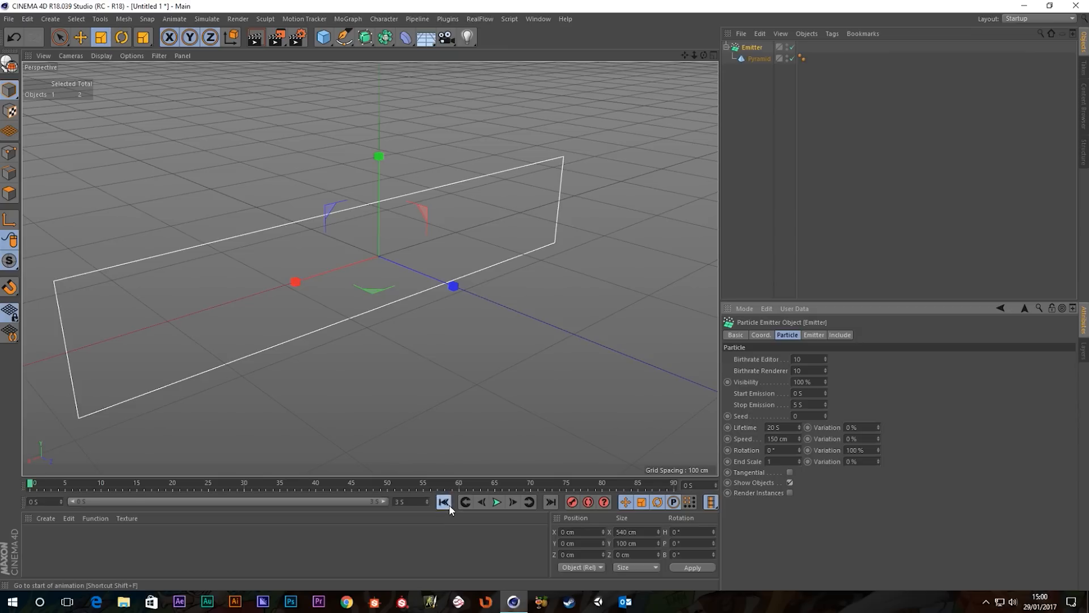
pyautogui.click(497, 502)
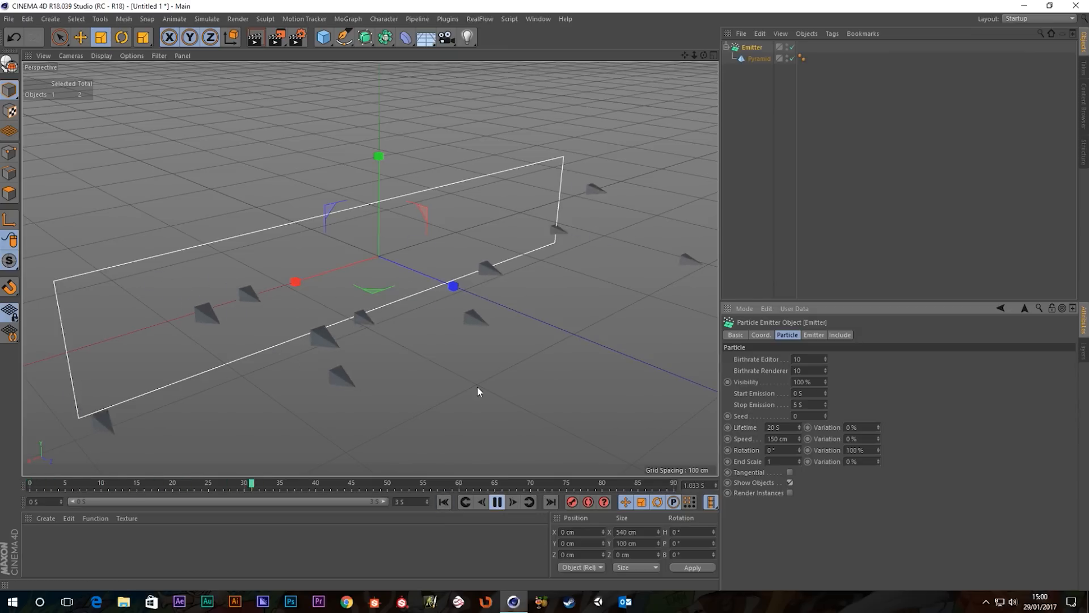
pyautogui.scroll(-10, 488, 402)
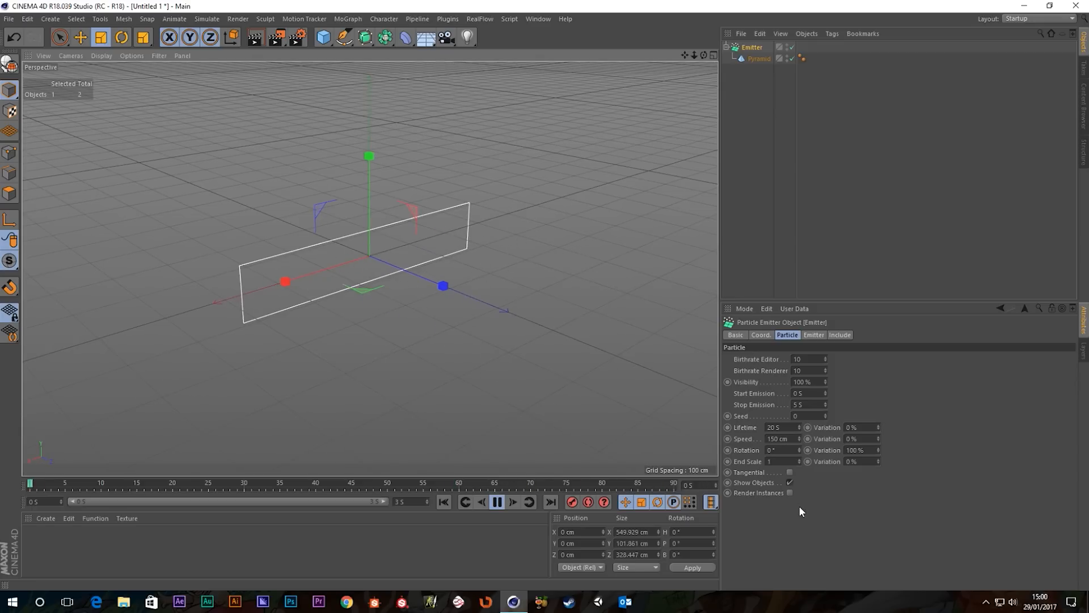
pyautogui.click(789, 482)
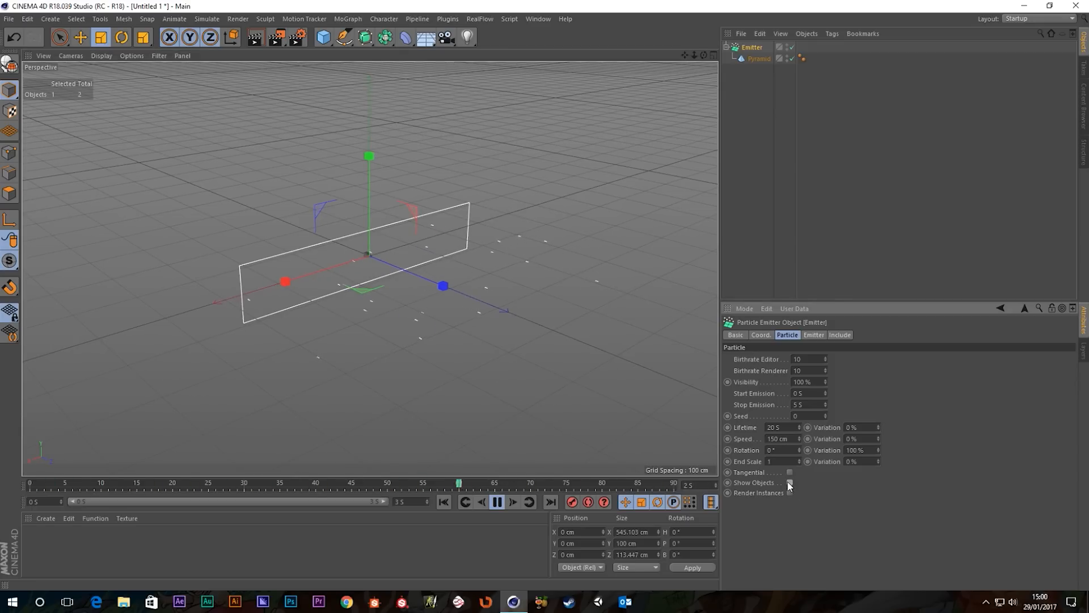
pyautogui.click(789, 483)
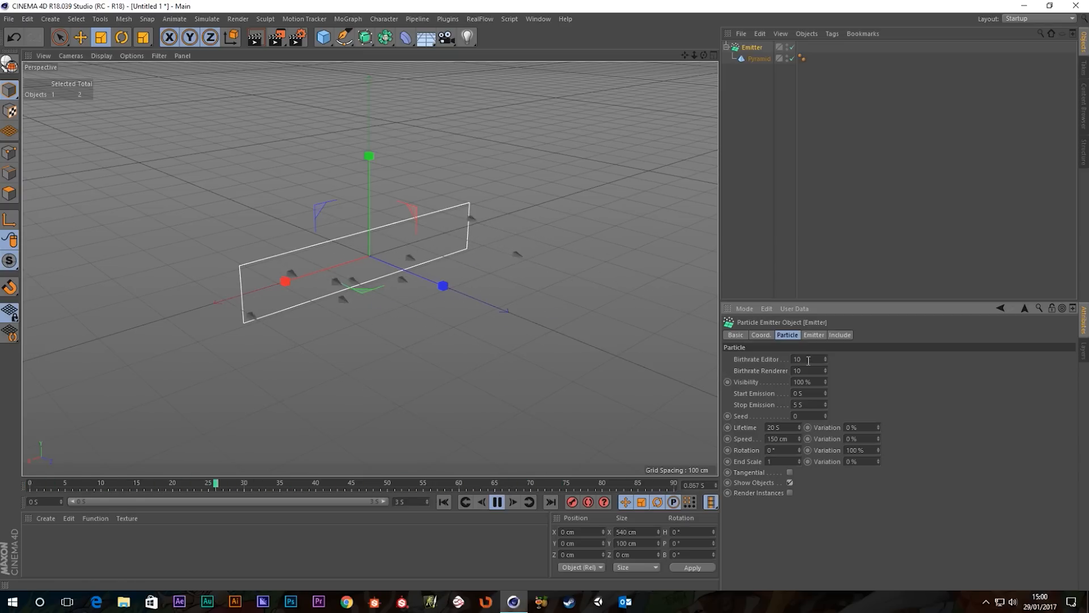
# Set the emitter's Birthrate Editor and Birthrate Renderer to 100
pyautogui.write('0')
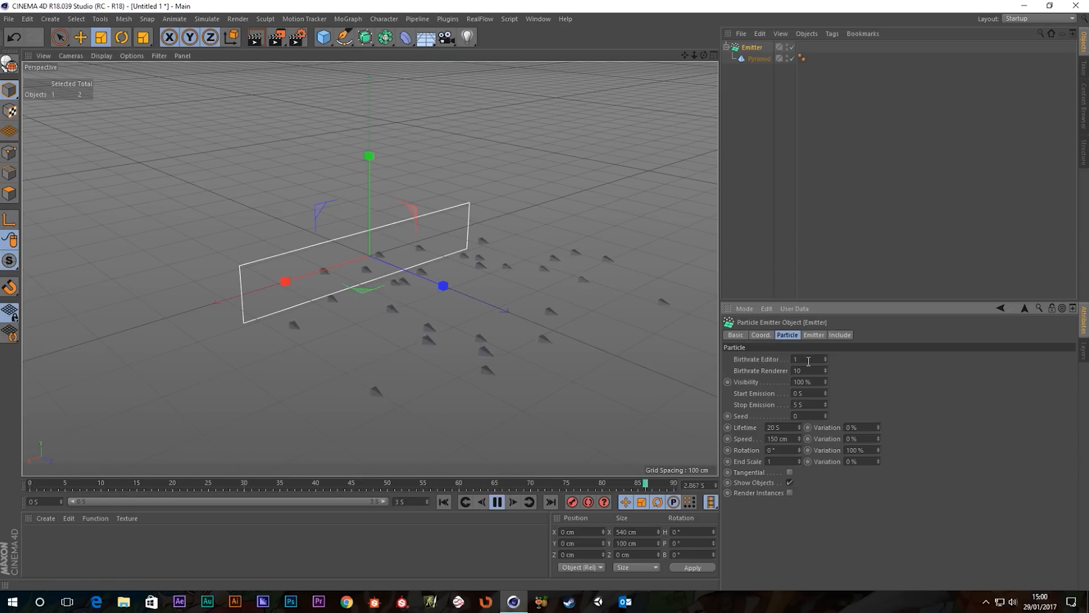
pyautogui.press('Return')
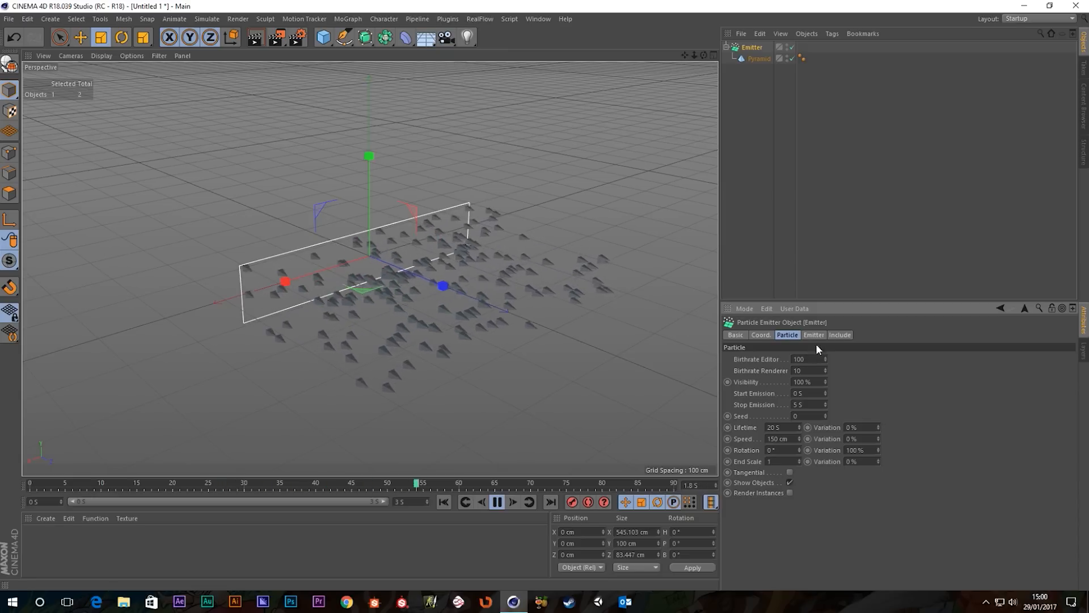
pyautogui.doubleClick(814, 372)
pyautogui.write('1')
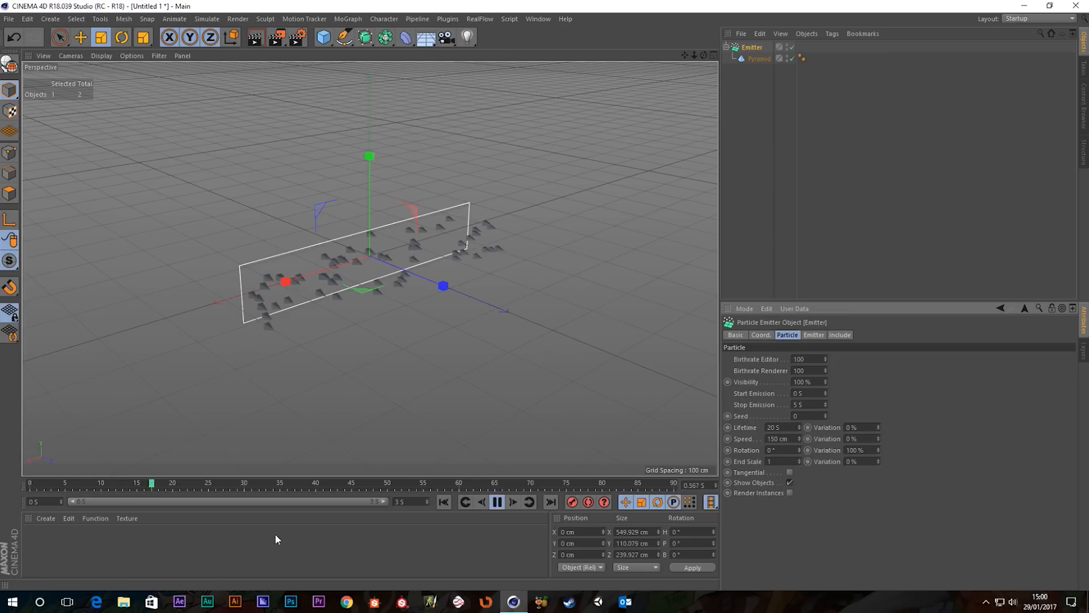
# Set the scene's end time to 30 s and extend the preview range to the full length
pyautogui.doubleClick(406, 504)
pyautogui.write('30')
pyautogui.press('Return')
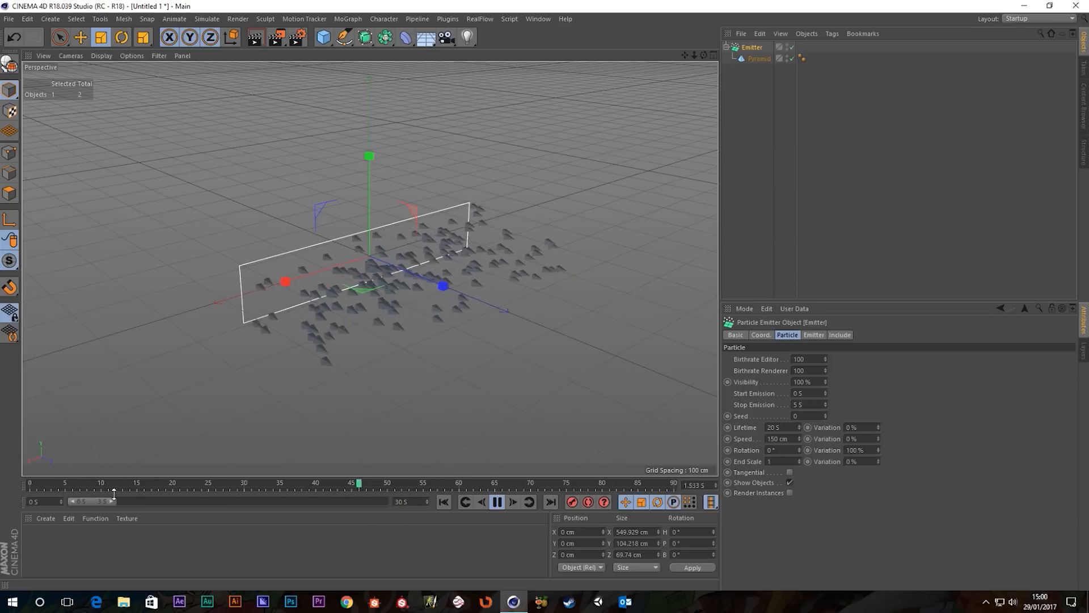
pyautogui.moveTo(115, 501); pyautogui.dragTo(389, 501)
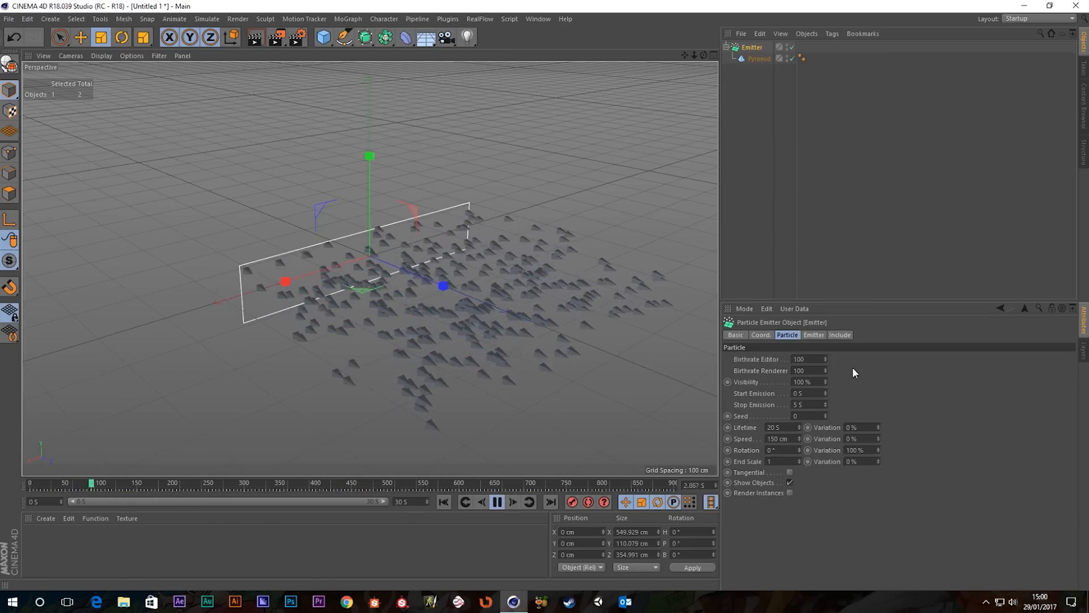
# Set the emitter's particle Lifetime to 30 s
pyautogui.doubleClick(790, 429)
pyautogui.write('30')
pyautogui.press('Return')
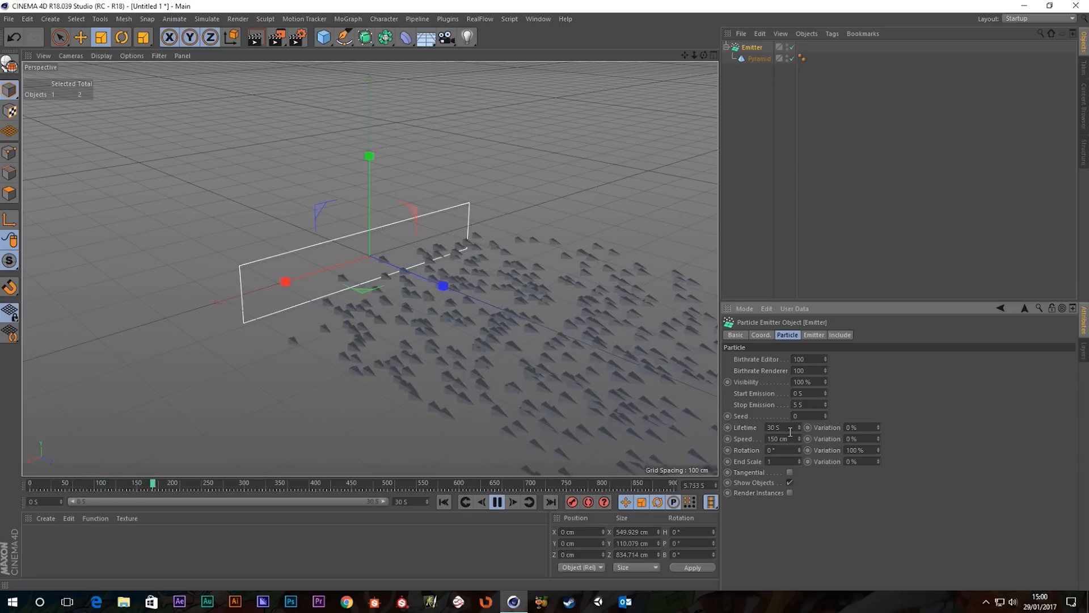
# Set the emitter's Stop Emission time to 1 s
pyautogui.scroll(-5, 471, 316)
pyautogui.scroll(5, 561, 345)
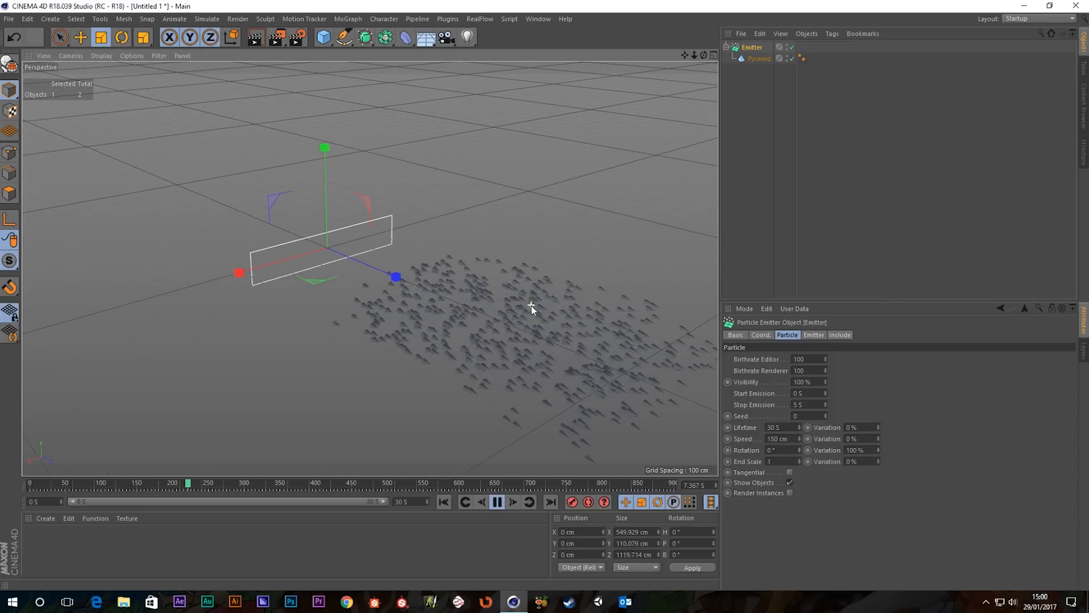
pyautogui.scroll(3, 336, 231)
pyautogui.scroll(1, 336, 228)
pyautogui.keyDown('alt'); pyautogui.moveTo(379, 237); pyautogui.dragTo(484, 284, button='middle'); pyautogui.keyUp('alt')
pyautogui.keyDown('alt'); pyautogui.moveTo(405, 283); pyautogui.dragTo(670, 291); pyautogui.keyUp('alt')
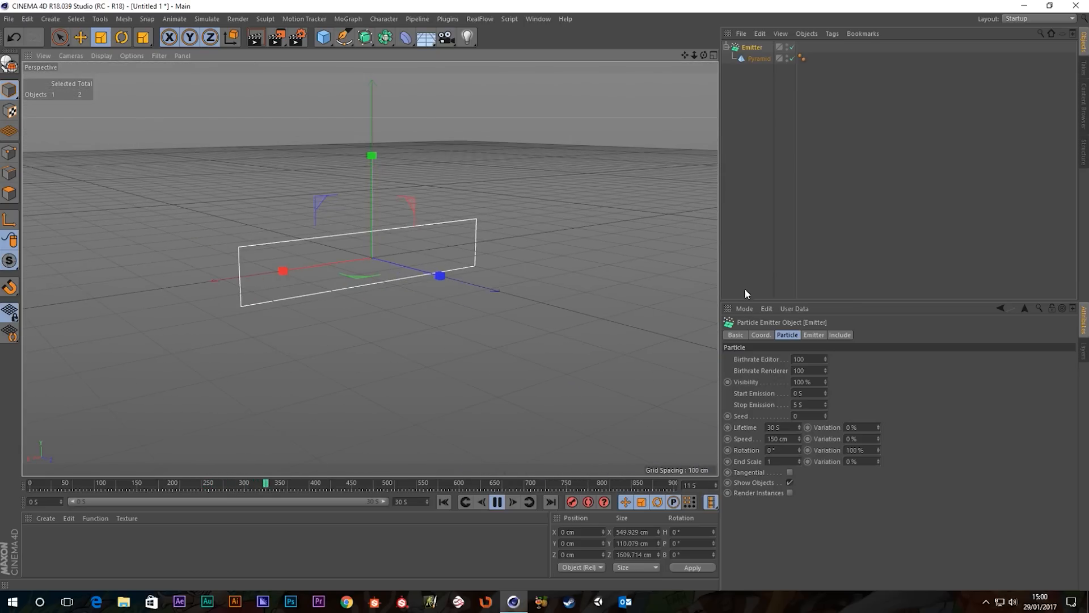
pyautogui.click(793, 405)
pyautogui.write('1')
pyautogui.press('Return')
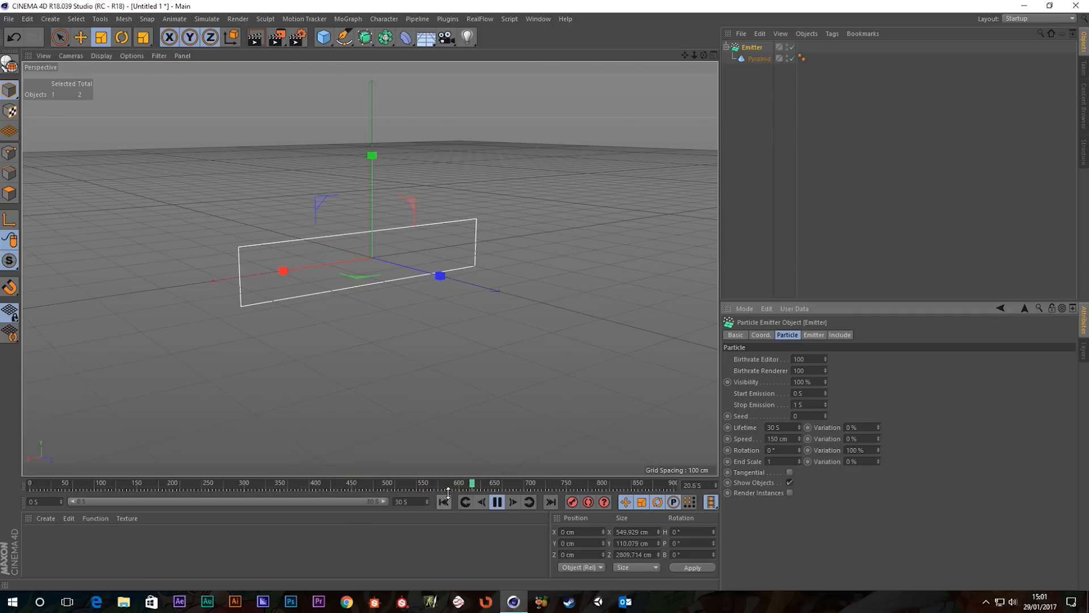
# Set the emitter's editor and renderer birthrates to 150 and replay the animation from the start
pyautogui.keyDown('alt'); pyautogui.moveTo(311, 233); pyautogui.dragTo(316, 256); pyautogui.keyUp('alt')
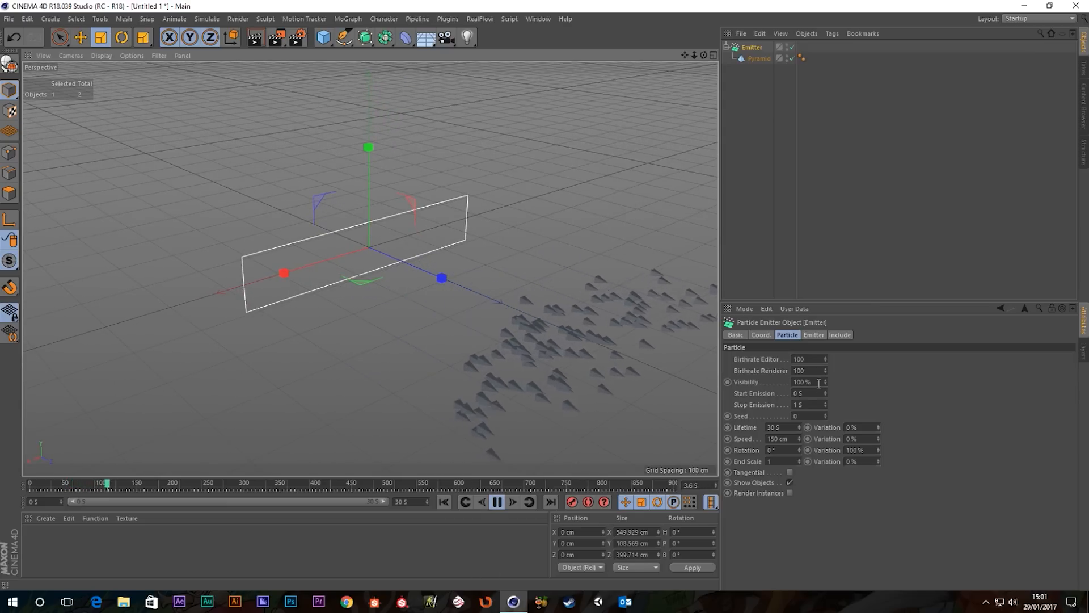
pyautogui.moveTo(810, 360); pyautogui.dragTo(752, 363)
pyautogui.write('150')
pyautogui.press('Tab')
pyautogui.write('150')
pyautogui.click(444, 502)
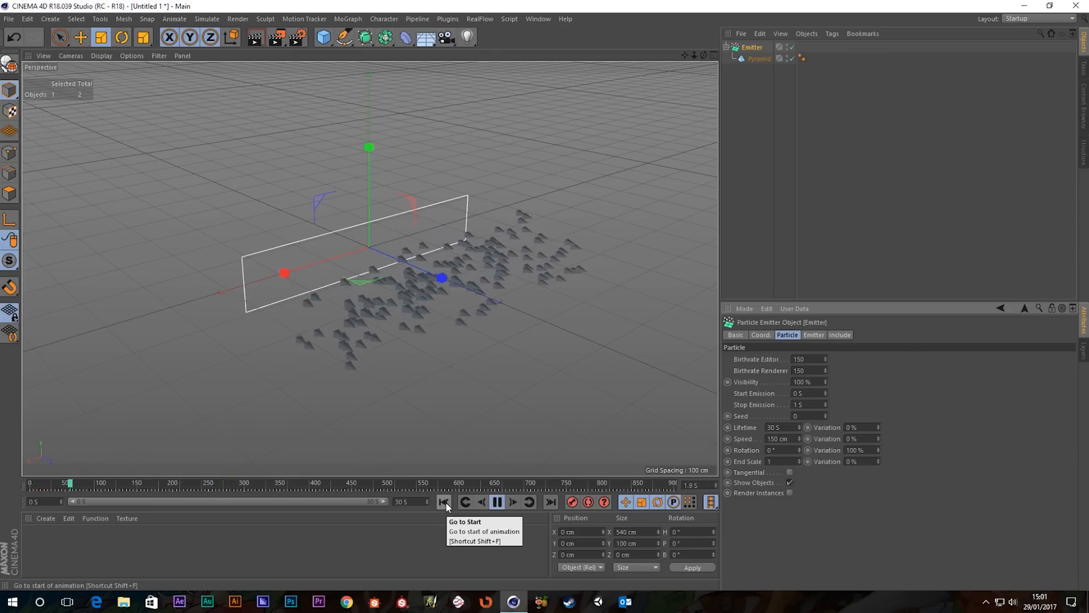
# Set the emitter's Birthrate Editor and Birthrate Renderer to 200
pyautogui.moveTo(809, 360); pyautogui.dragTo(607, 389)
pyautogui.write('200')
pyautogui.press('Tab')
pyautogui.write('200')
pyautogui.press('Tab')
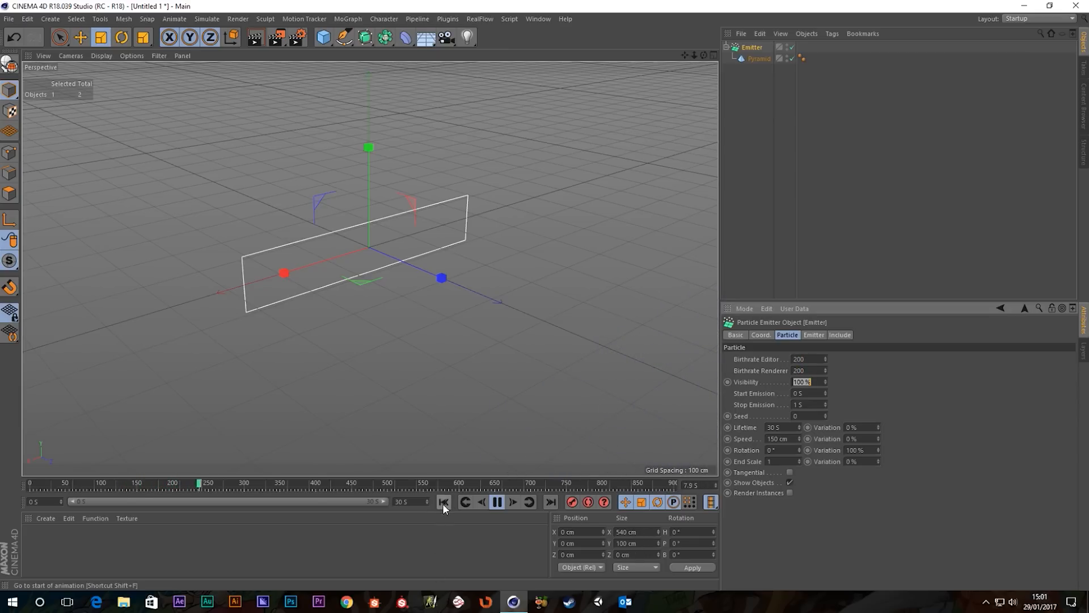
# Add a Flock object from the FlockModifier plugin to the scene
pyautogui.keyDown('alt'); pyautogui.moveTo(394, 318); pyautogui.dragTo(358, 312); pyautogui.keyUp('alt')
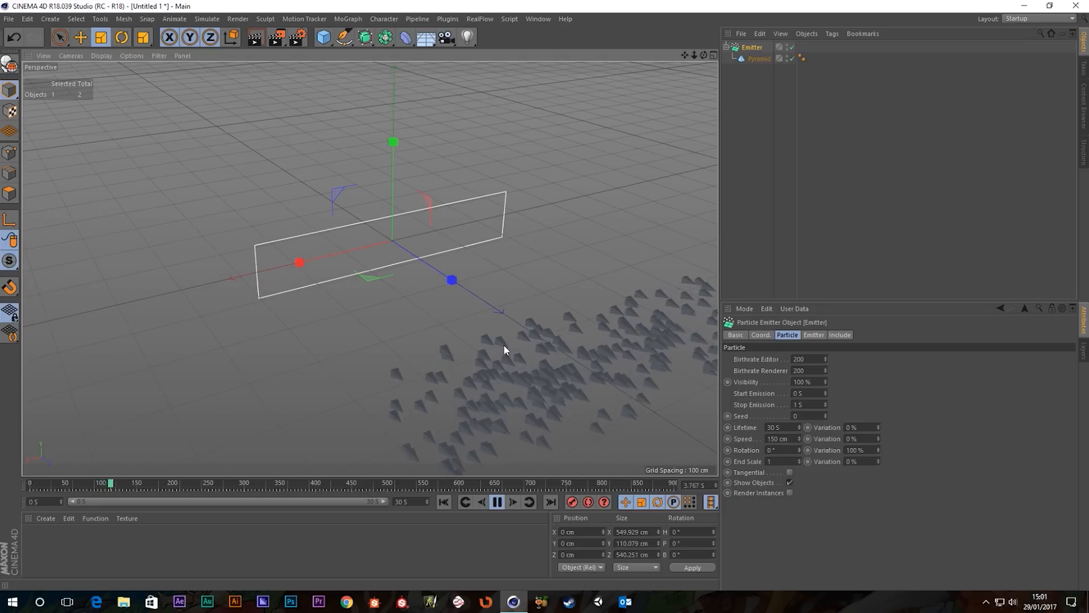
pyautogui.keyDown('alt'); pyautogui.moveTo(485, 336); pyautogui.dragTo(369, 278, button='middle'); pyautogui.keyUp('alt')
pyautogui.scroll(-3, 372, 278)
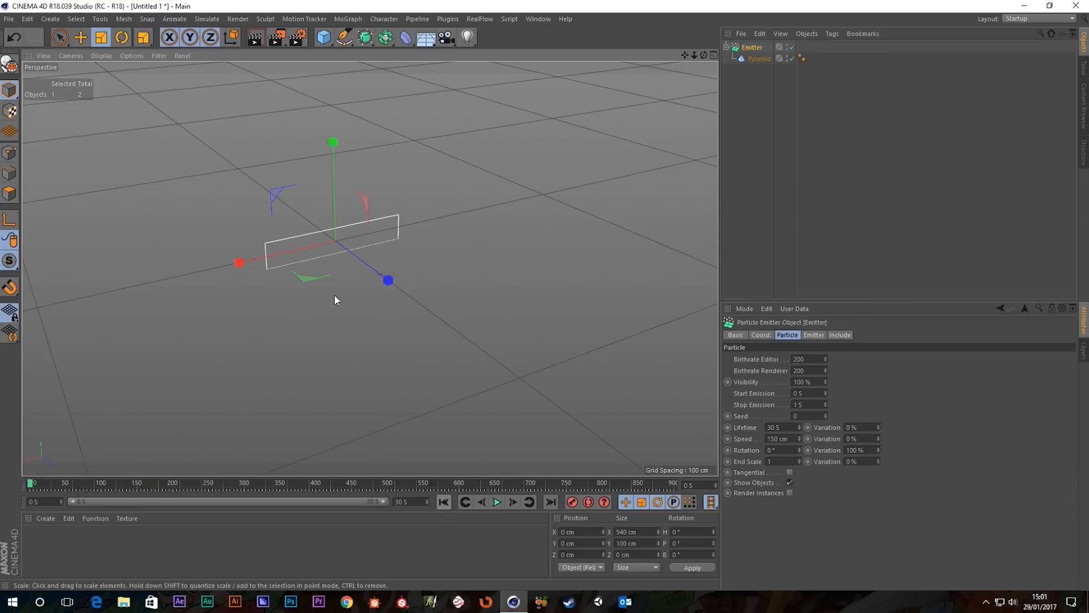
pyautogui.keyDown('alt'); pyautogui.moveTo(321, 244); pyautogui.dragTo(365, 271, button='middle'); pyautogui.keyUp('alt')
pyautogui.scroll(3, 365, 271)
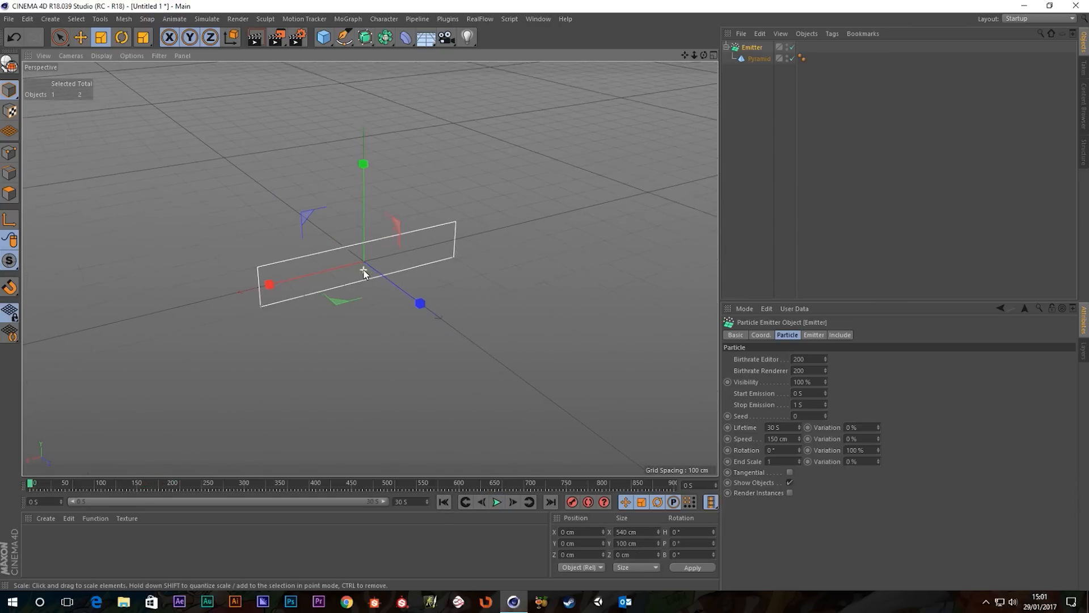
pyautogui.keyDown('alt'); pyautogui.moveTo(369, 272); pyautogui.dragTo(381, 270); pyautogui.keyUp('alt')
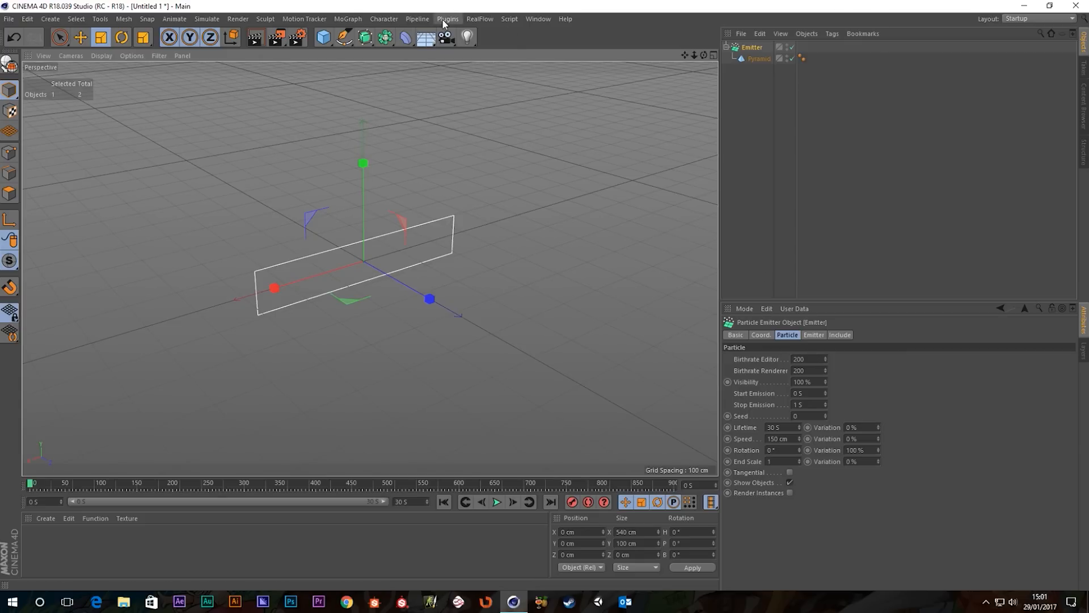
pyautogui.moveTo(483, 51)
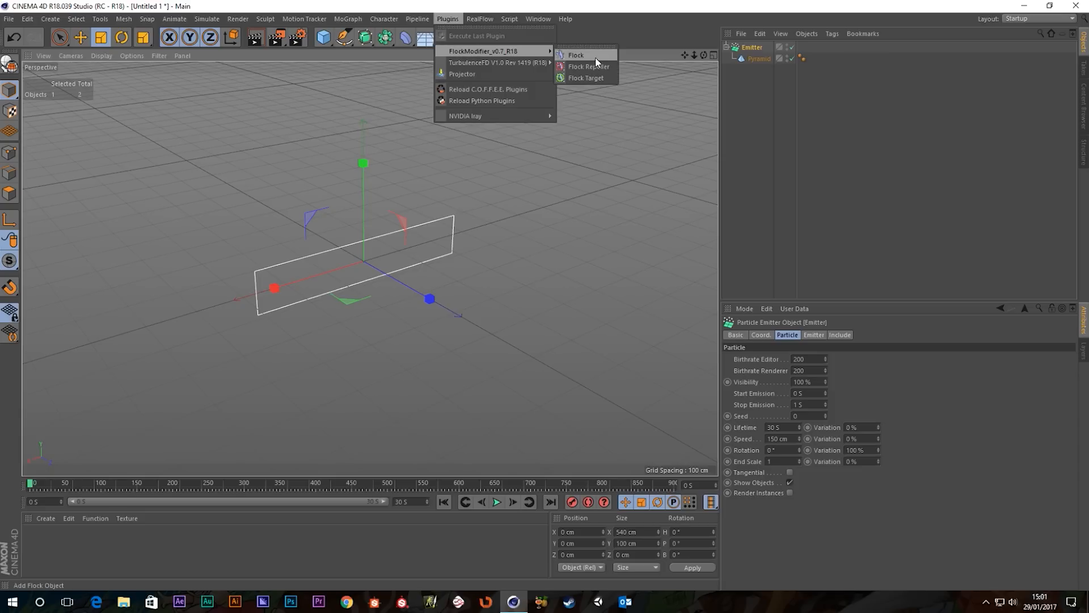
pyautogui.click(576, 55)
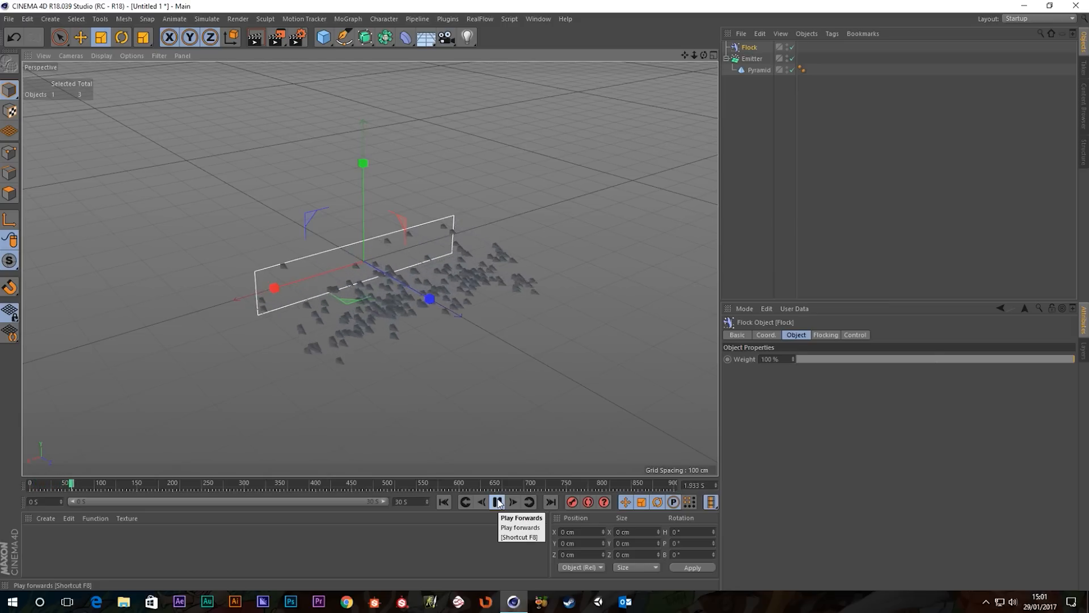
# Examine the flocking of the emitted pyramids during playback and set the scene's end time to 5 s
pyautogui.scroll(-5, 370, 255)
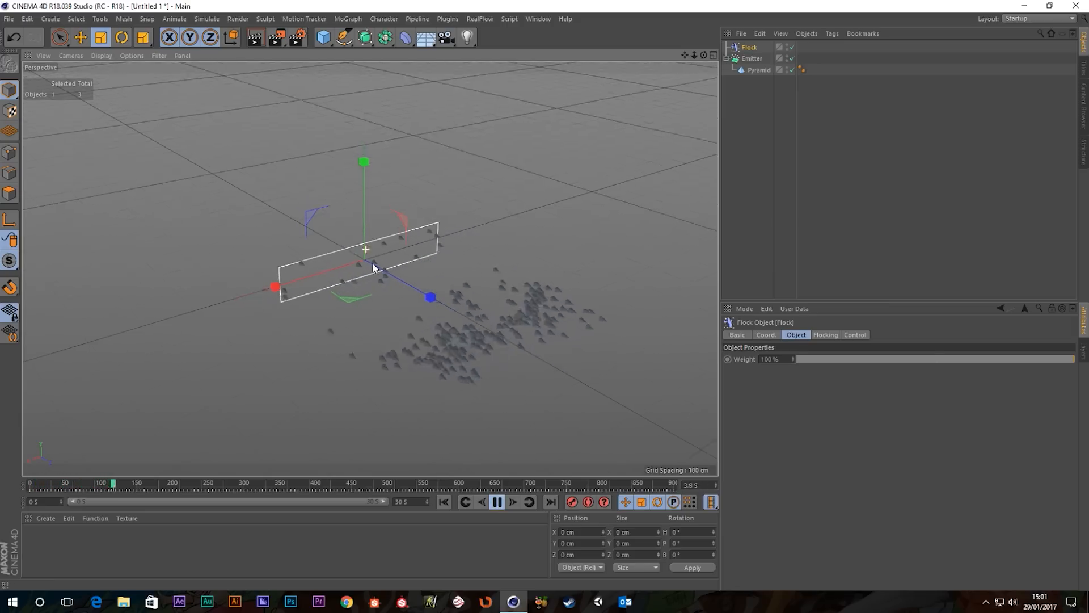
pyautogui.keyDown('alt'); pyautogui.moveTo(401, 316); pyautogui.dragTo(405, 261, button='middle'); pyautogui.keyUp('alt')
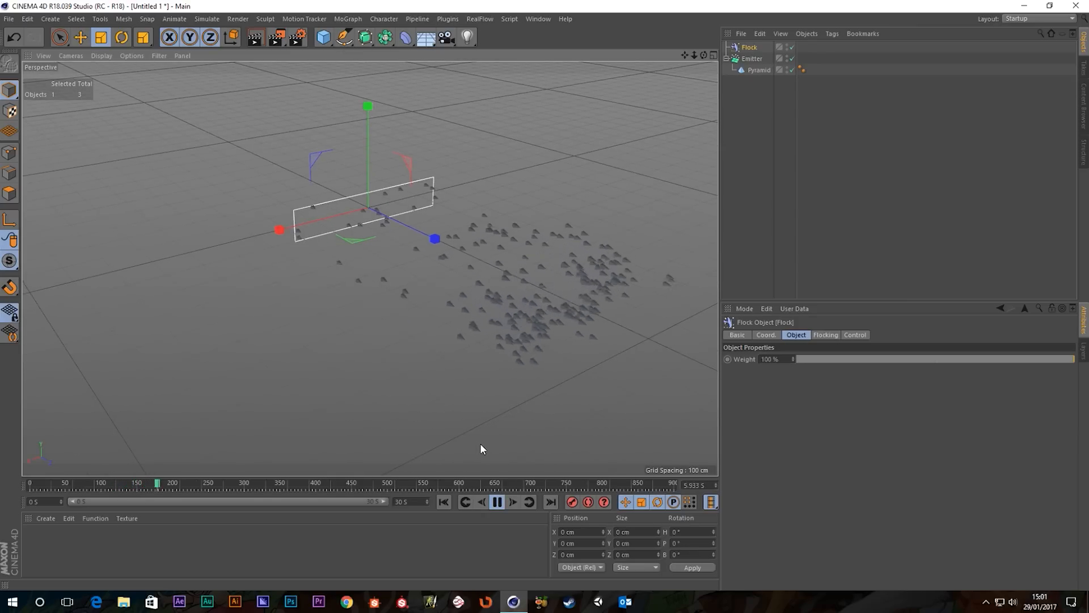
pyautogui.scroll(4, 493, 272)
pyautogui.scroll(-5, 493, 273)
pyautogui.keyDown('alt'); pyautogui.moveTo(337, 237); pyautogui.dragTo(404, 273, button='middle'); pyautogui.keyUp('alt')
pyautogui.scroll(6, 442, 268)
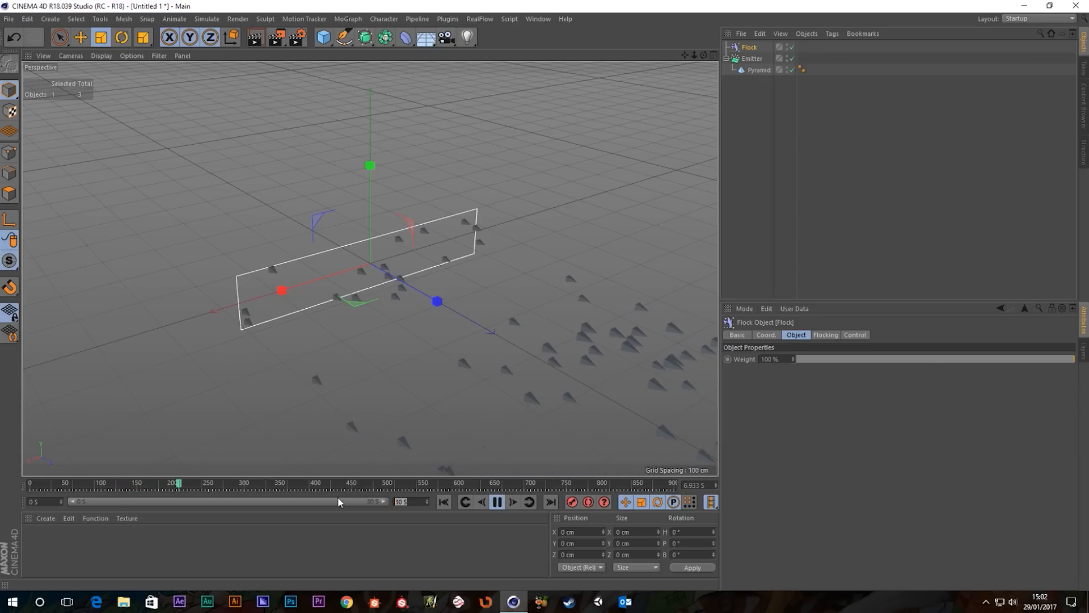
pyautogui.write('5')
pyautogui.press('Return')
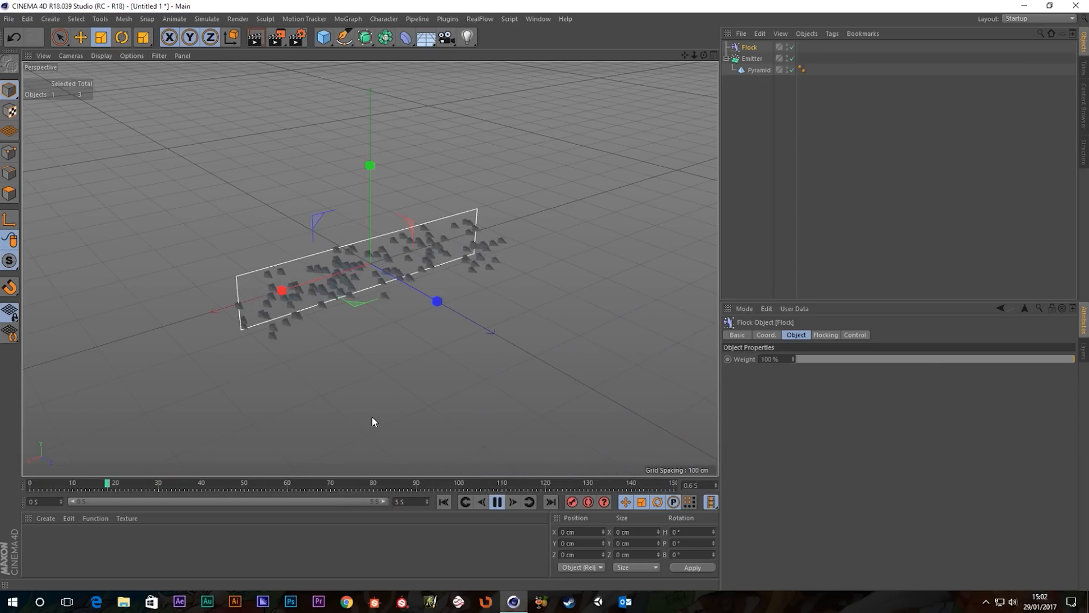
# Lower the Flock object's Weight to 0 % and compare the playback with the object disabled and enabled
pyautogui.keyDown('alt'); pyautogui.moveTo(563, 274); pyautogui.dragTo(525, 197, button='middle'); pyautogui.keyUp('alt')
pyautogui.keyDown('alt'); pyautogui.moveTo(524, 292); pyautogui.dragTo(554, 301); pyautogui.keyUp('alt')
pyautogui.keyDown('alt'); pyautogui.moveTo(553, 301); pyautogui.dragTo(486, 274, button='middle'); pyautogui.keyUp('alt')
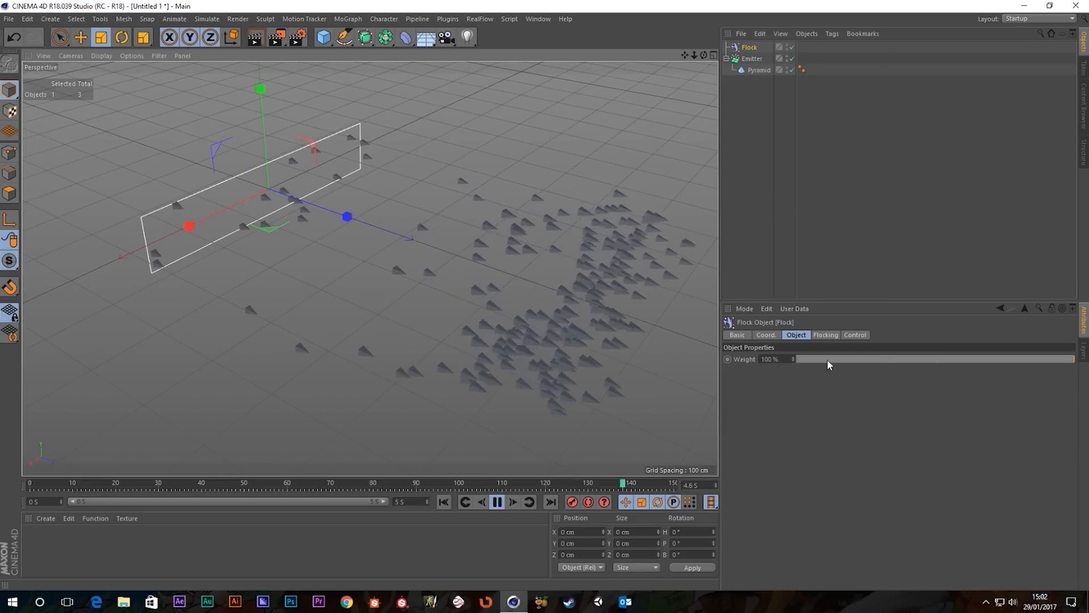
pyautogui.moveTo(1021, 357); pyautogui.dragTo(848, 373)
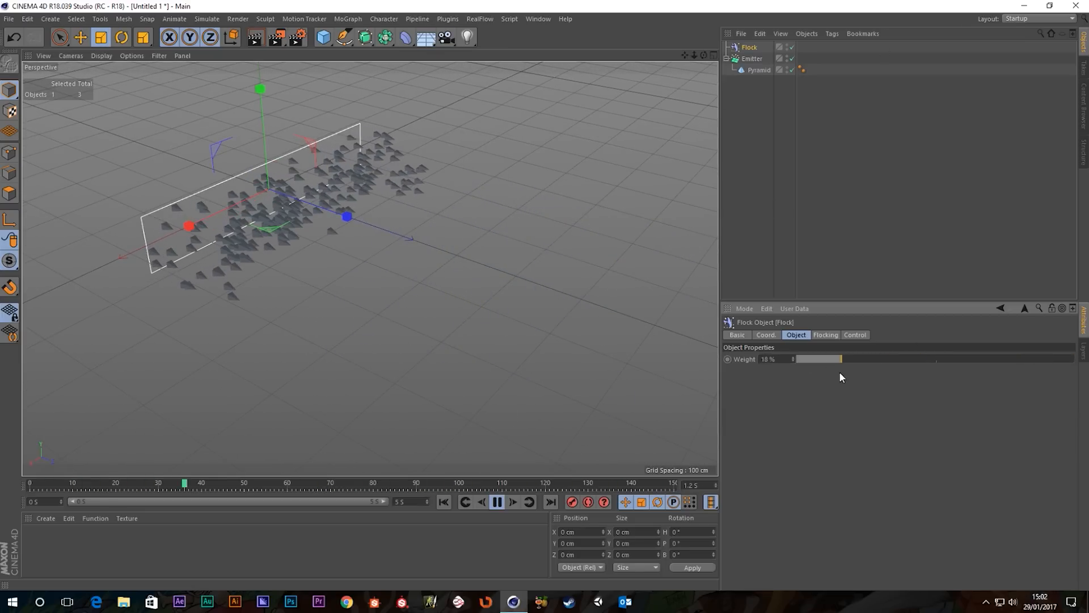
pyautogui.click(444, 502)
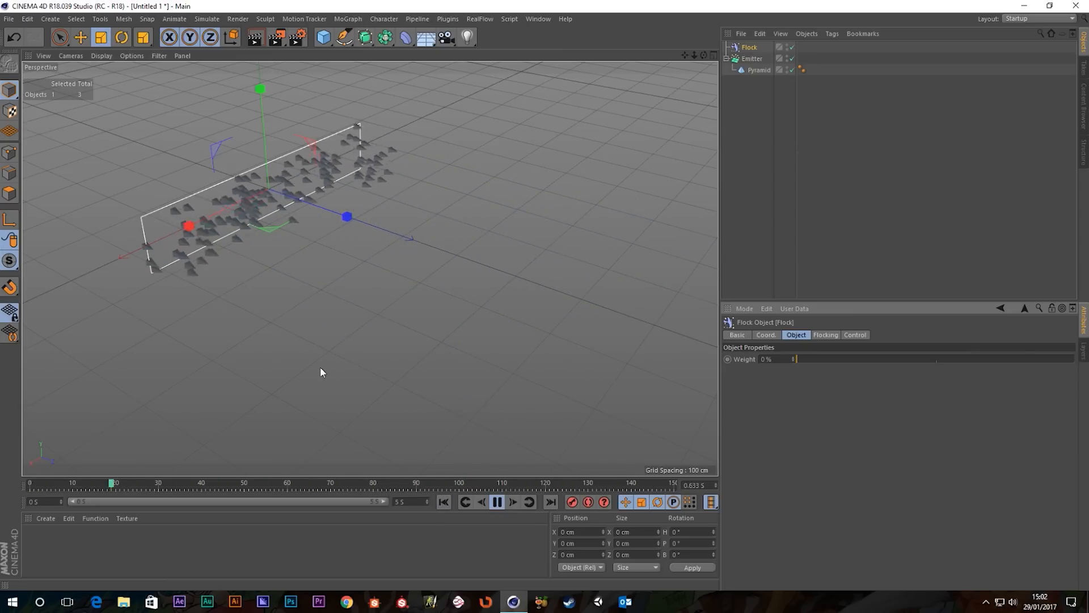
pyautogui.click(792, 47)
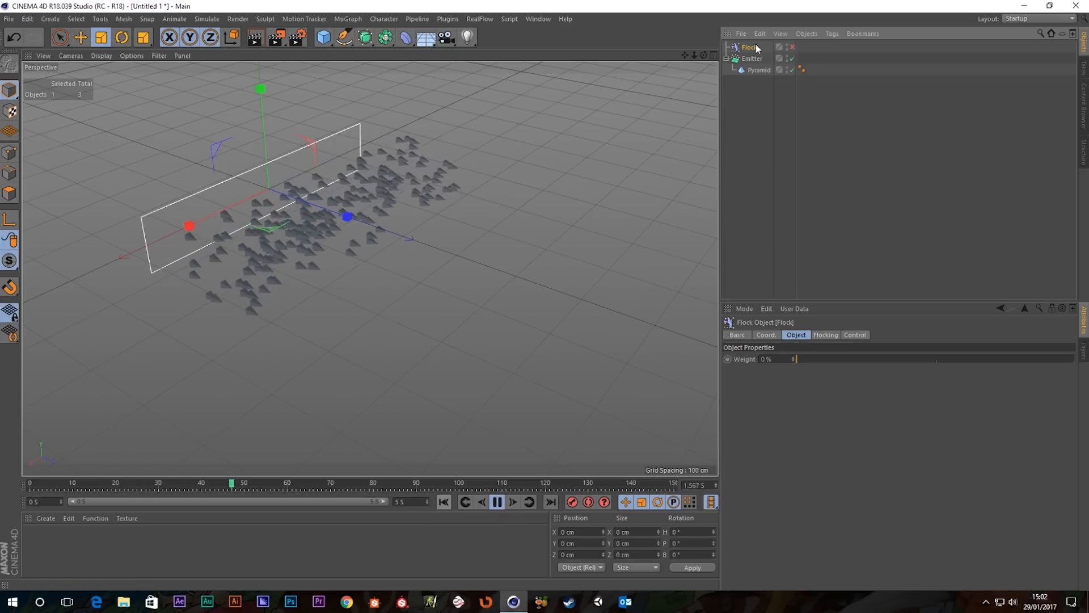
pyautogui.click(792, 47)
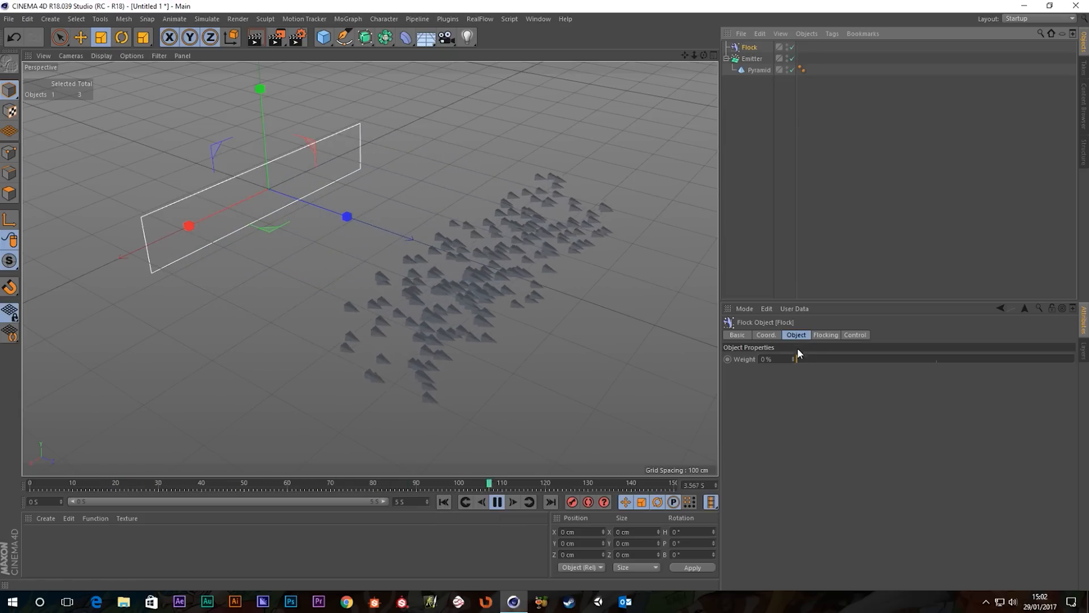
# Raise the Flock object's Weight to 100 % and view the emitted particles from a lower angle
pyautogui.moveTo(798, 359); pyautogui.dragTo(829, 362)
pyautogui.moveTo(903, 362)
pyautogui.mouseDown()
pyautogui.moveTo(924, 362)
pyautogui.moveTo(881, 365)
pyautogui.mouseUp()
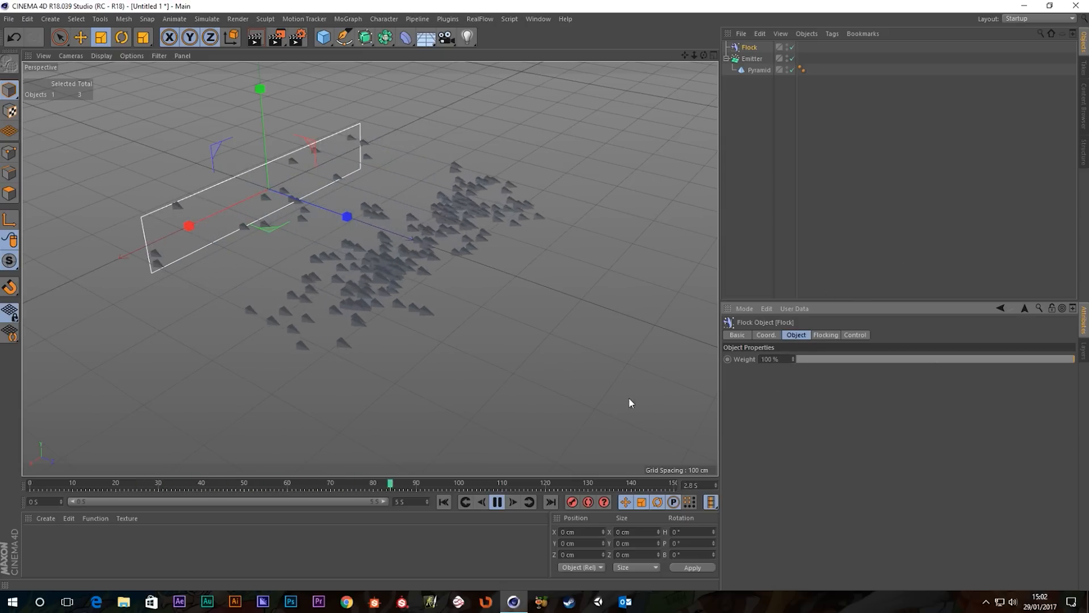
pyautogui.keyDown('alt'); pyautogui.moveTo(452, 288); pyautogui.dragTo(458, 265); pyautogui.keyUp('alt')
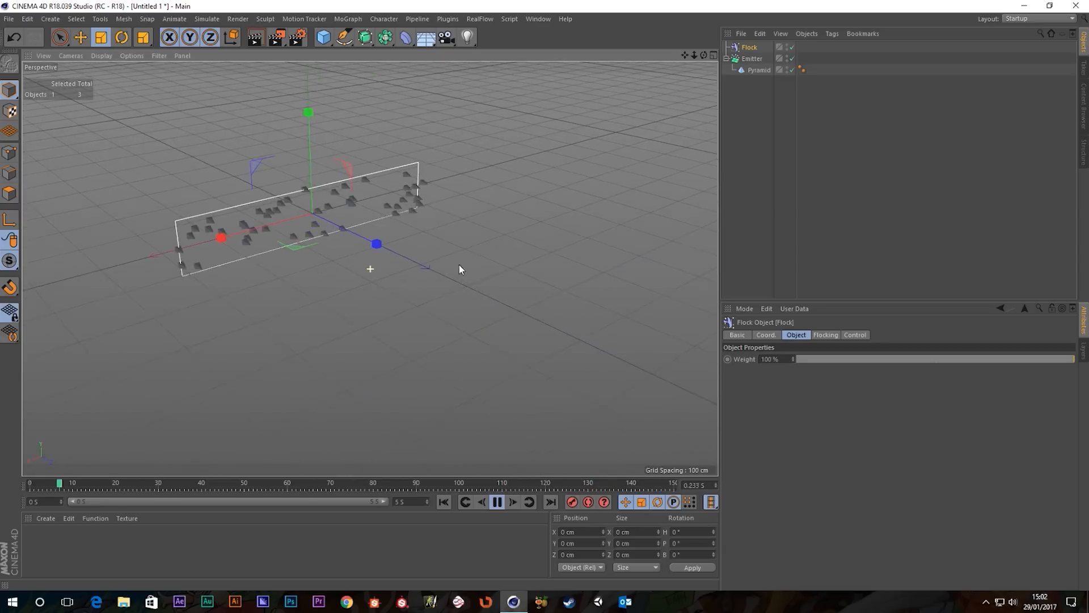
# Show the Flock object's flocking parameters and open its Neighbor Range for editing
pyautogui.click(823, 334)
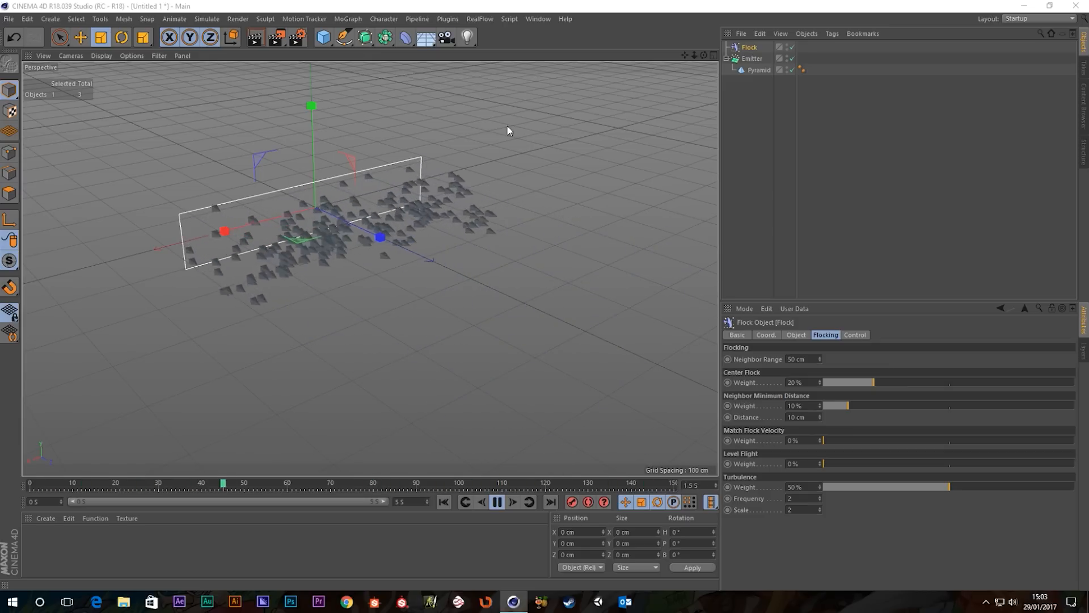
pyautogui.click(811, 359)
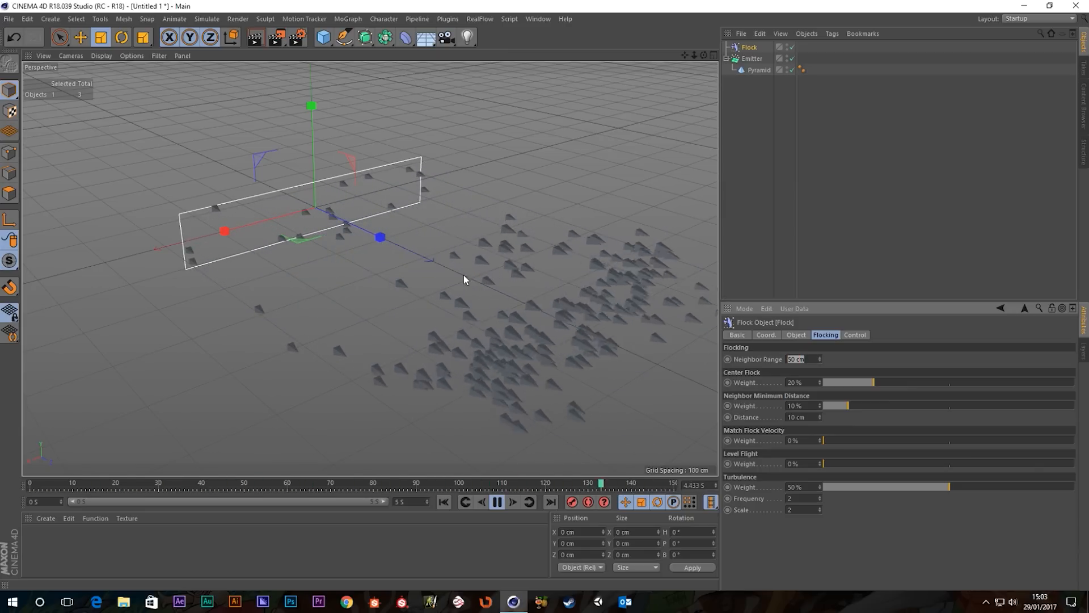
# Add a cube measuring 50 cm in X, Y and Z to judge the neighbor range's scale, and delete it again
pyautogui.click(327, 38)
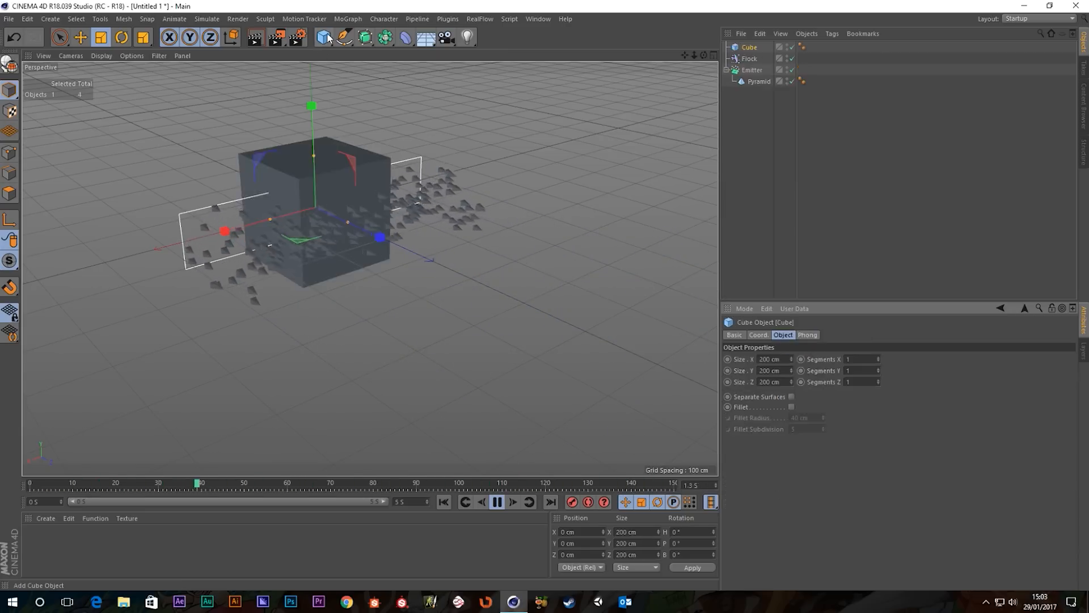
pyautogui.click(769, 359)
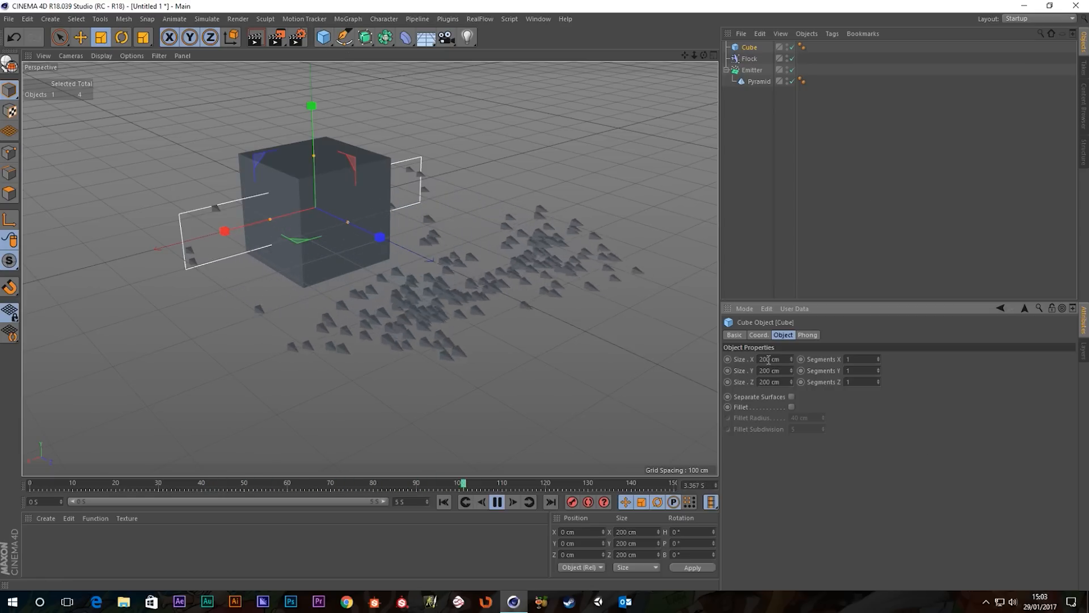
pyautogui.write('50')
pyautogui.press('Tab')
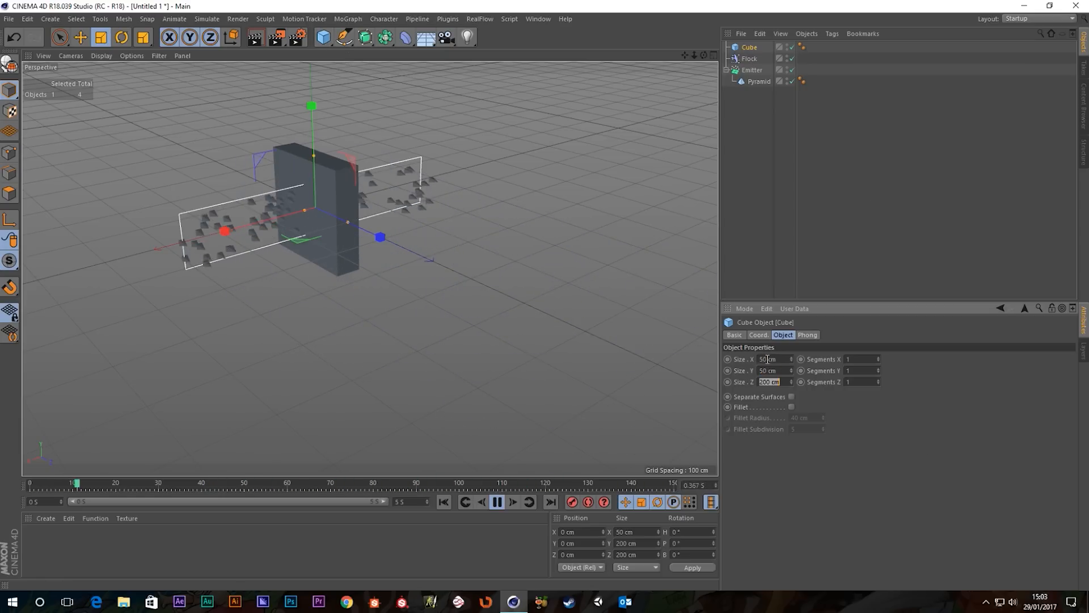
pyautogui.write('50')
pyautogui.press('Tab')
pyautogui.write('50')
pyautogui.keyDown('alt'); pyautogui.moveTo(356, 181); pyautogui.dragTo(353, 211); pyautogui.keyUp('alt')
pyautogui.scroll(5, 342, 222)
pyautogui.scroll(1, 342, 222)
pyautogui.scroll(-5, 354, 212)
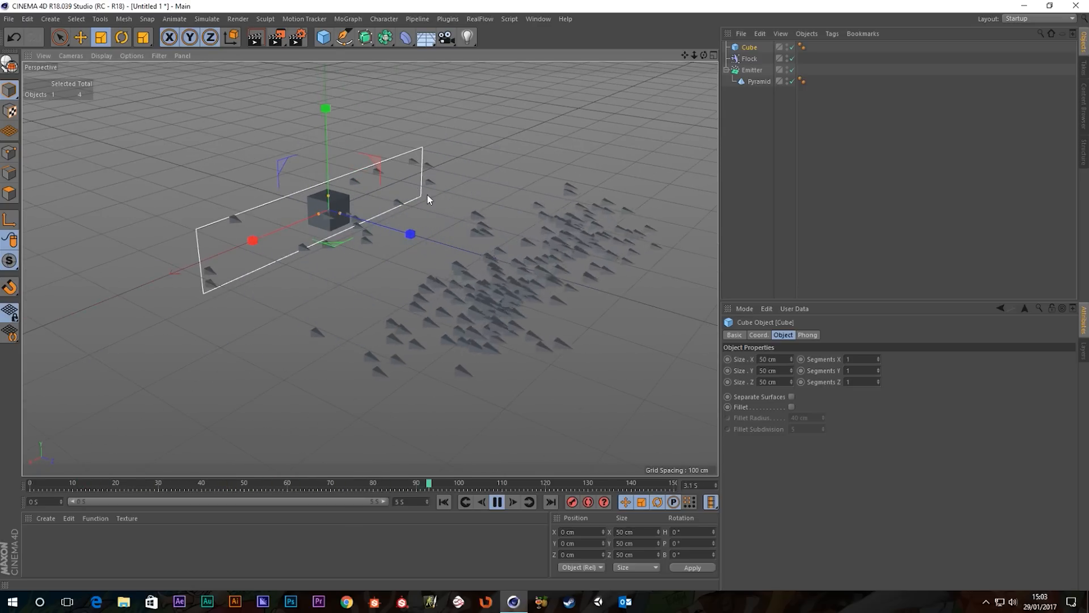
pyautogui.click(749, 48)
pyautogui.press('Delete')
# Try the Flock object's Neighbor Range at 100 cm and at 200 cm during playback
pyautogui.click(749, 48)
pyautogui.moveTo(810, 358); pyautogui.dragTo(492, 357)
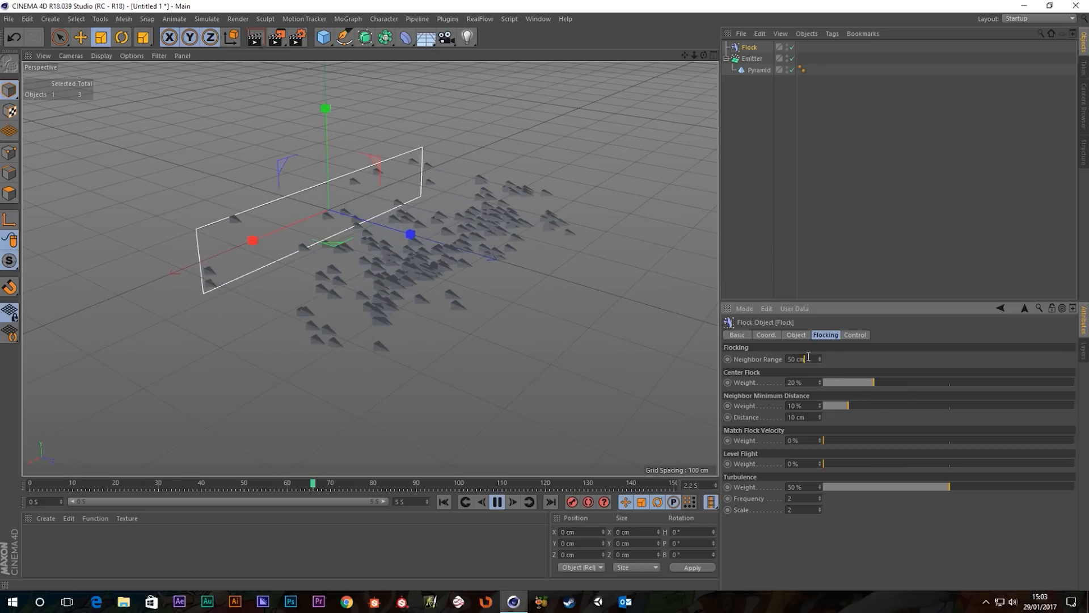
pyautogui.write('100')
pyautogui.press('Return')
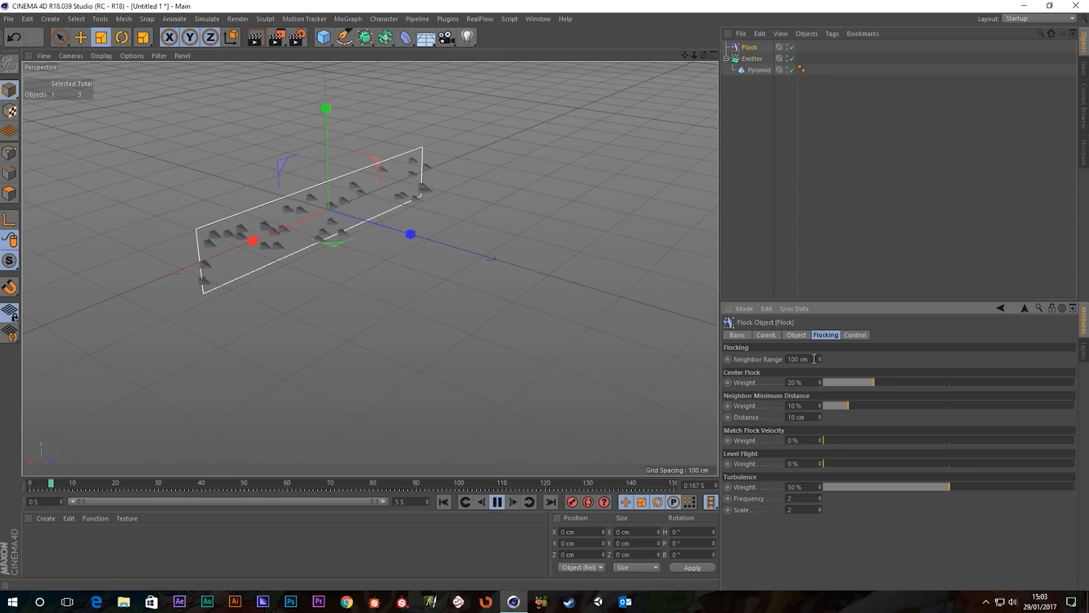
pyautogui.write('200')
pyautogui.press('Return')
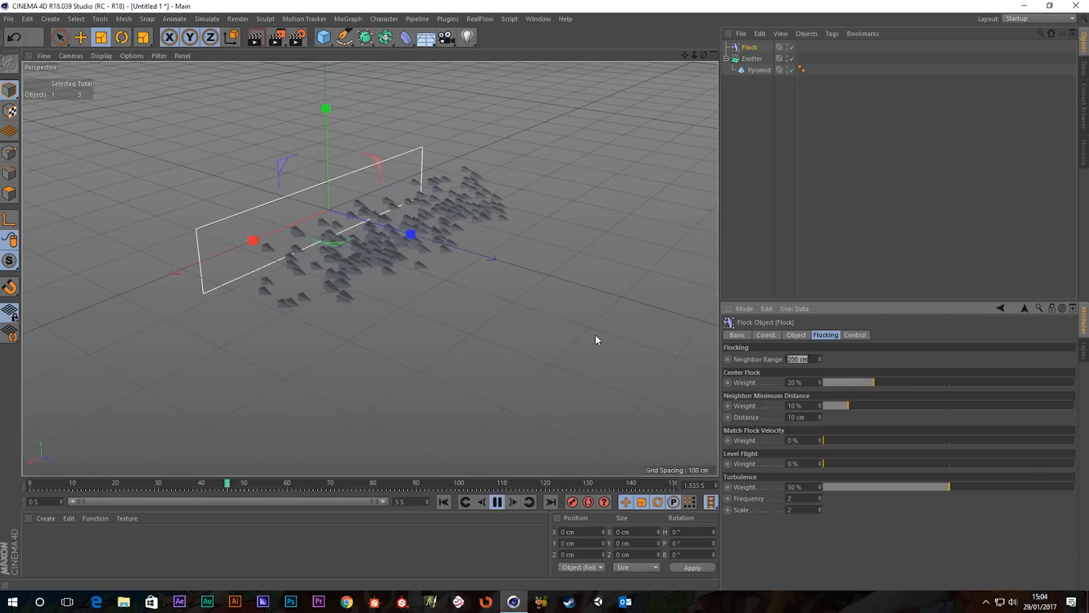
# Set the Flock object's Neighbor Range to 1000 cm and examine the particles during playback
pyautogui.write('1000')
pyautogui.press('Return')
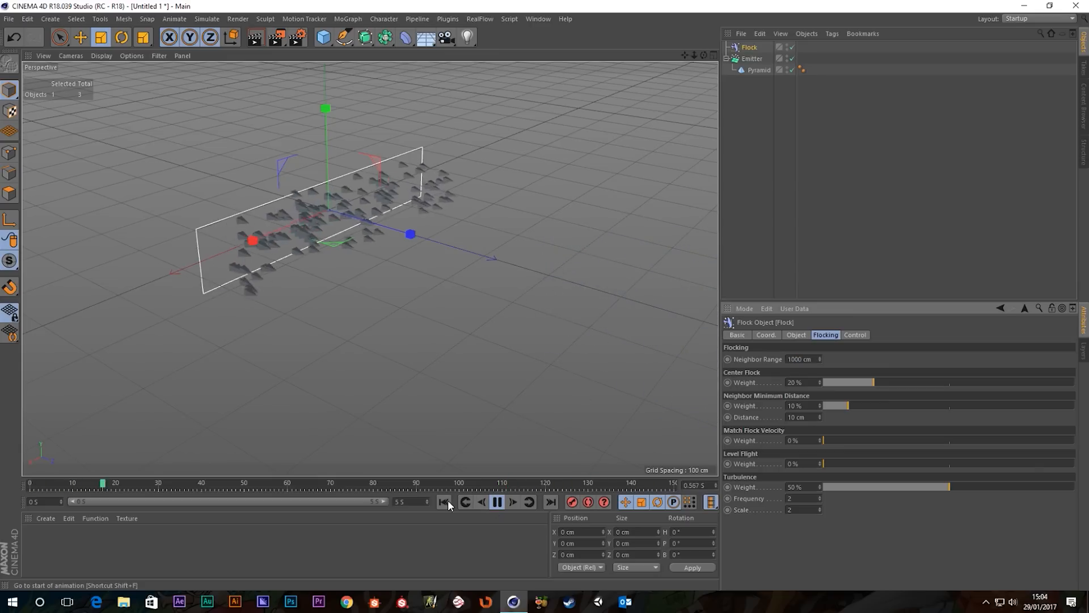
pyautogui.scroll(-3, 452, 269)
pyautogui.scroll(2, 487, 275)
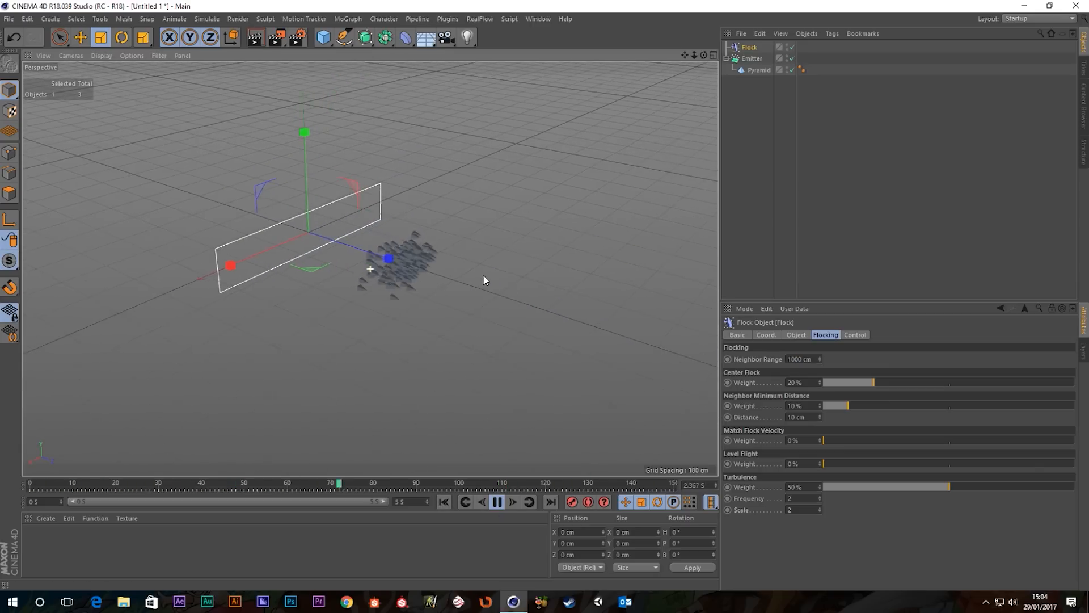
pyautogui.keyDown('alt'); pyautogui.moveTo(460, 270); pyautogui.dragTo(498, 265); pyautogui.keyUp('alt')
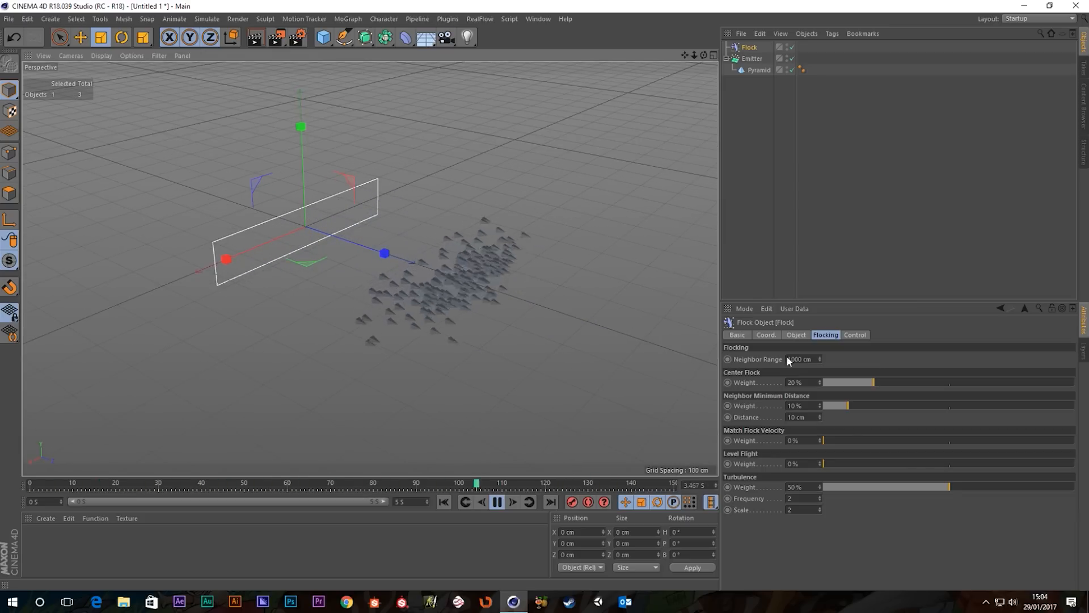
# Replay the animation from the start to examine how the Center Flock weight gathers the particles, and return to the first frame
pyautogui.click(745, 383)
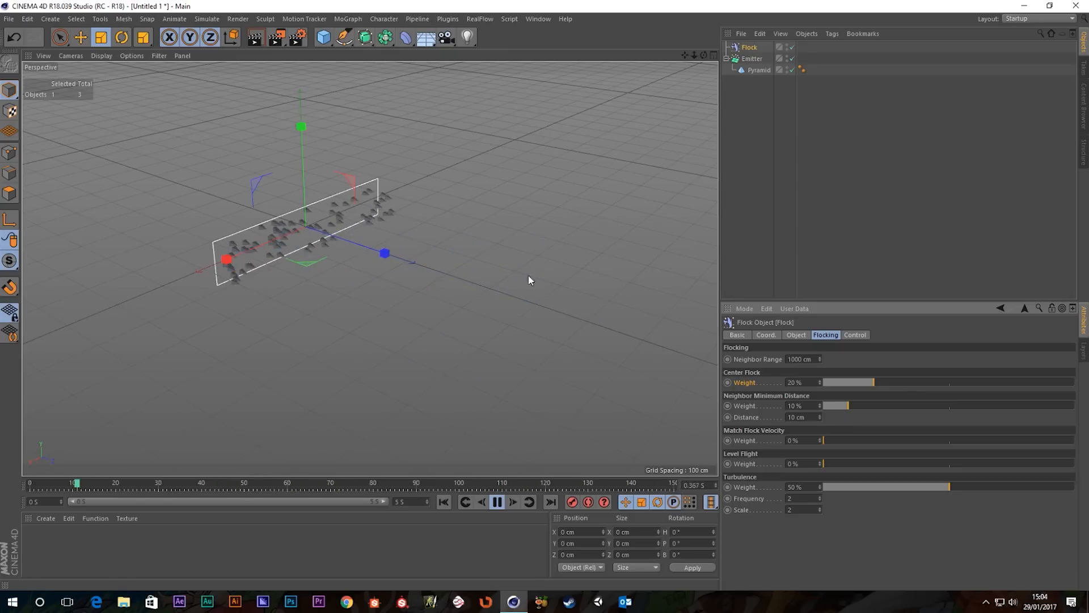
pyautogui.click(497, 503)
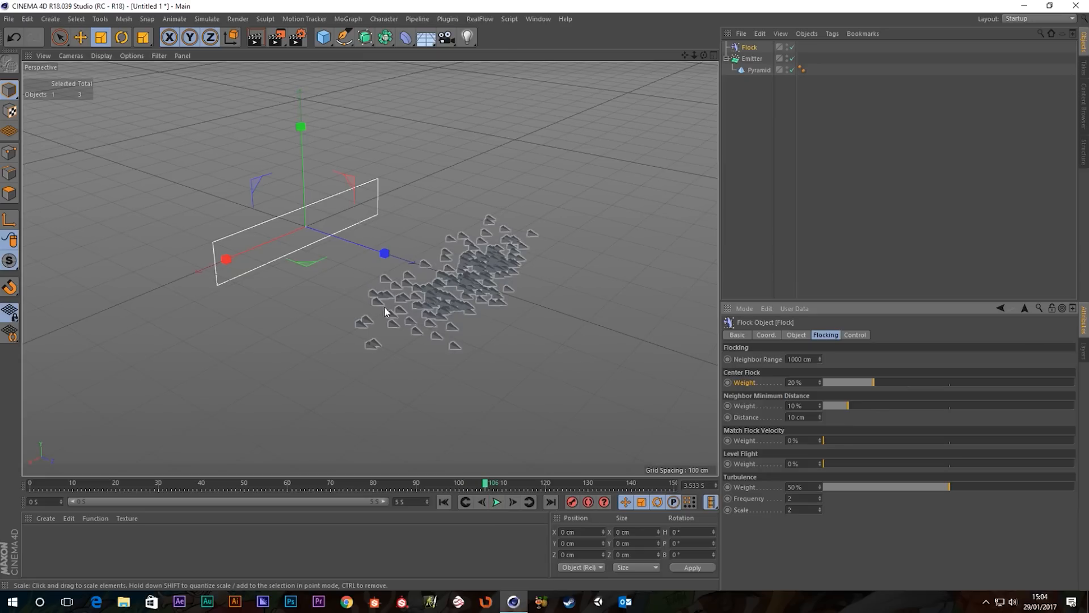
pyautogui.click(442, 501)
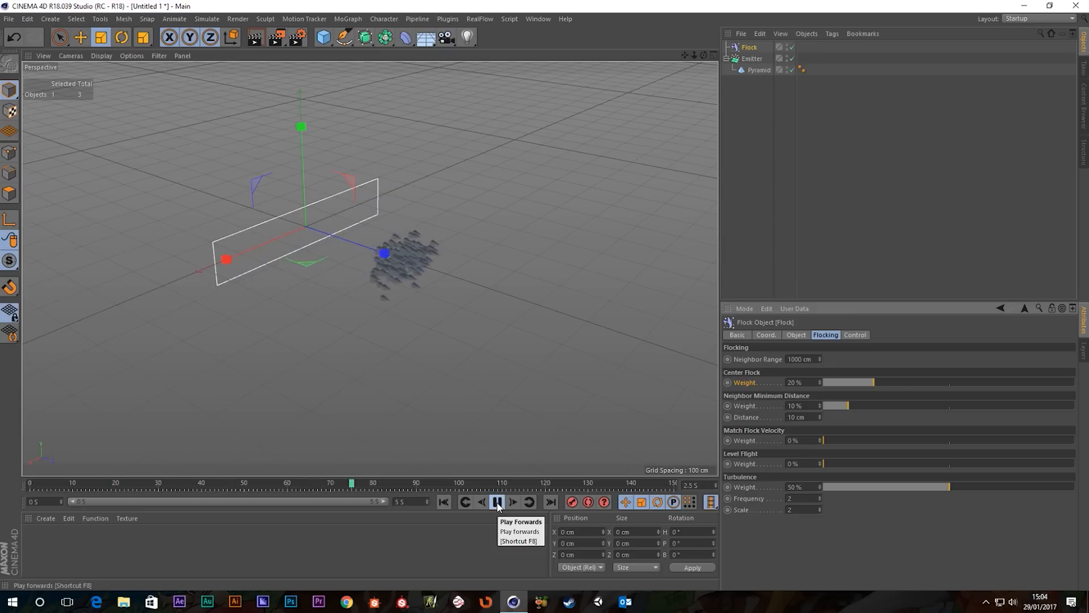
pyautogui.click(498, 503)
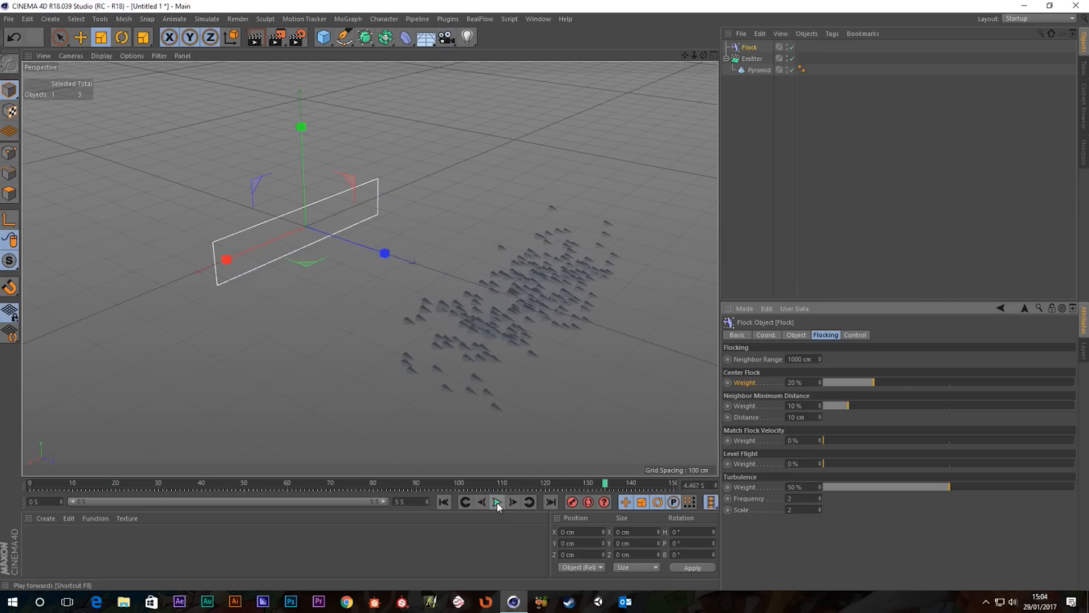
pyautogui.click(444, 501)
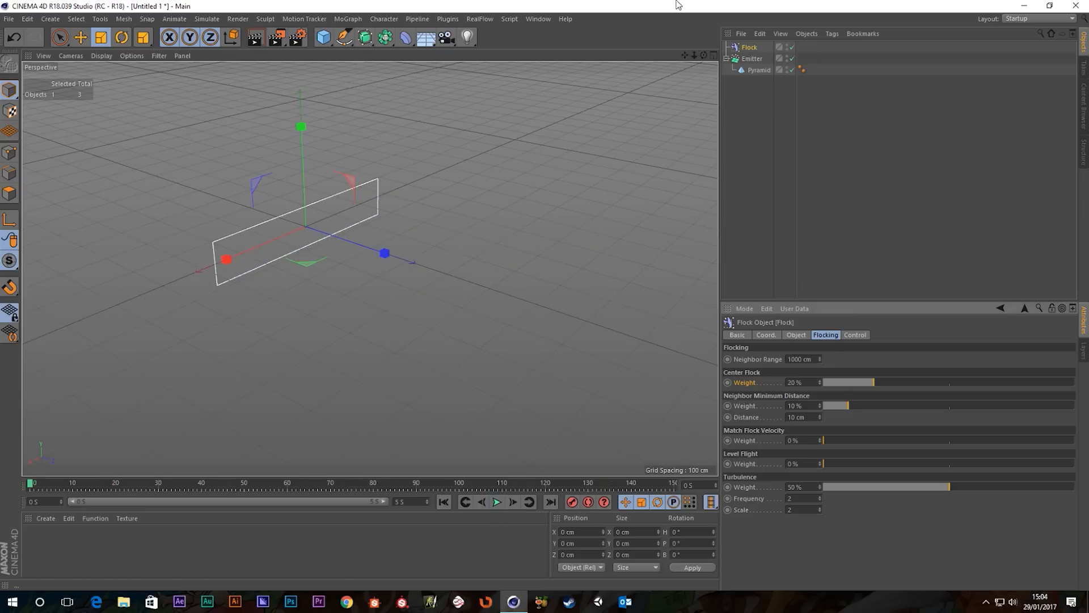
# Add a default cube to the scene, disable it and reselect the Flock object
pyautogui.click(324, 37)
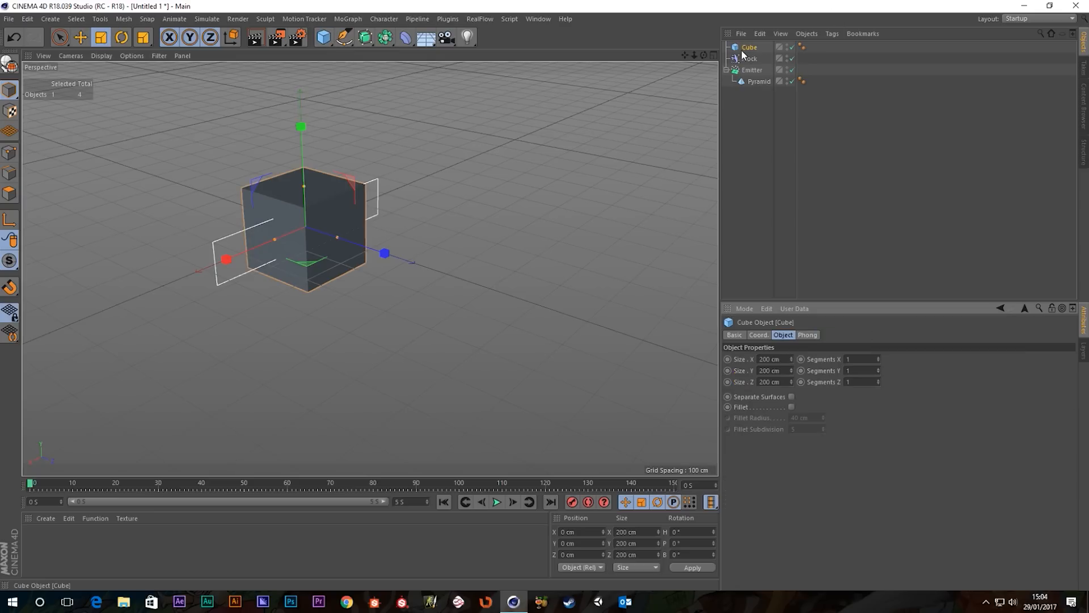
pyautogui.click(791, 47)
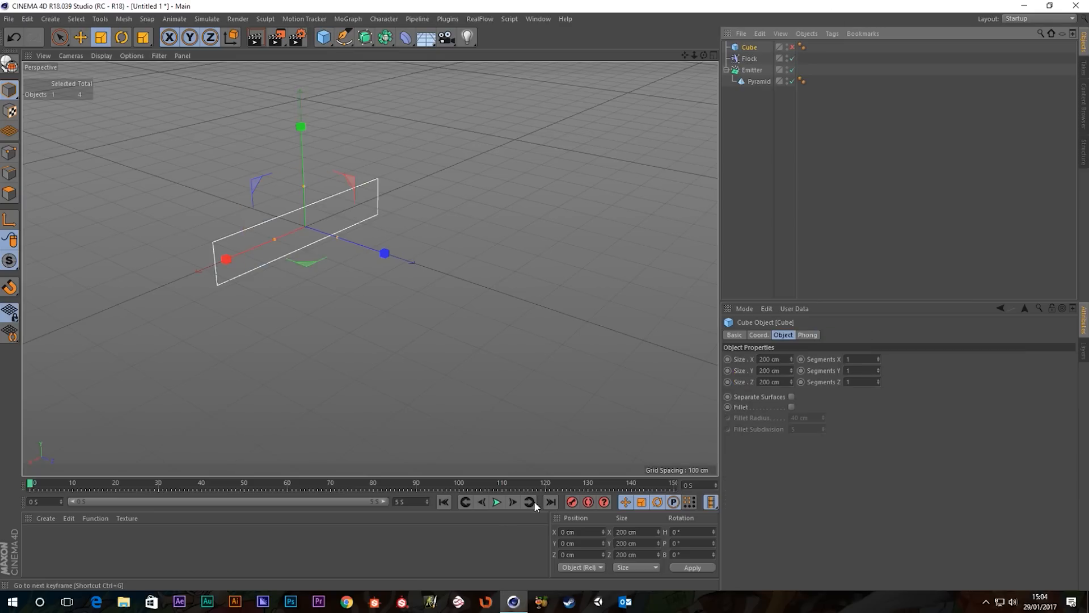
pyautogui.click(747, 58)
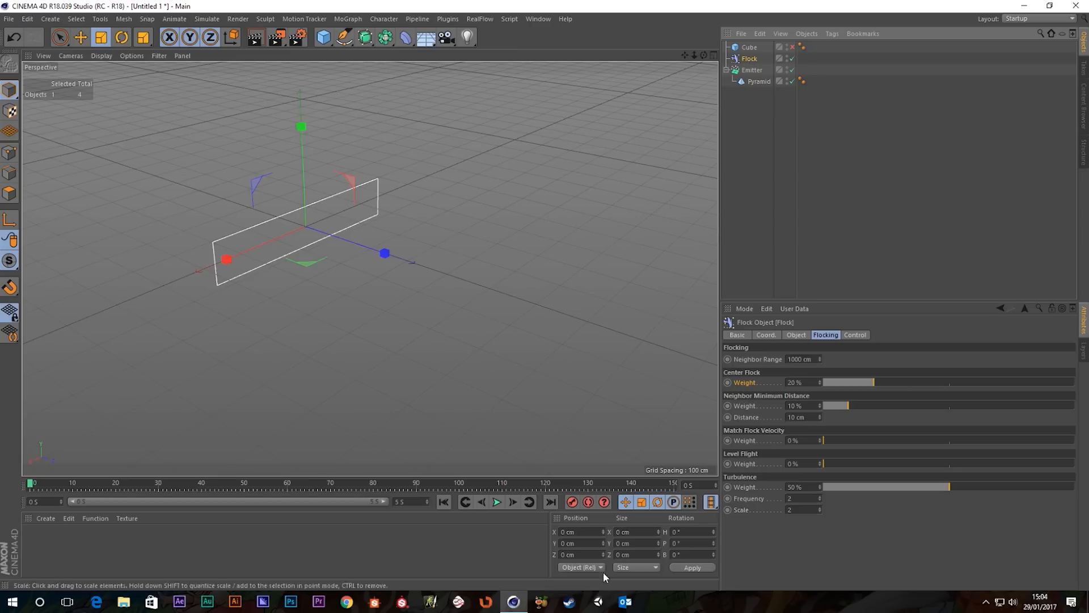
# Play the animation and lower the Center Flock weight to 0 % to examine the ungathered particles
pyautogui.click(497, 502)
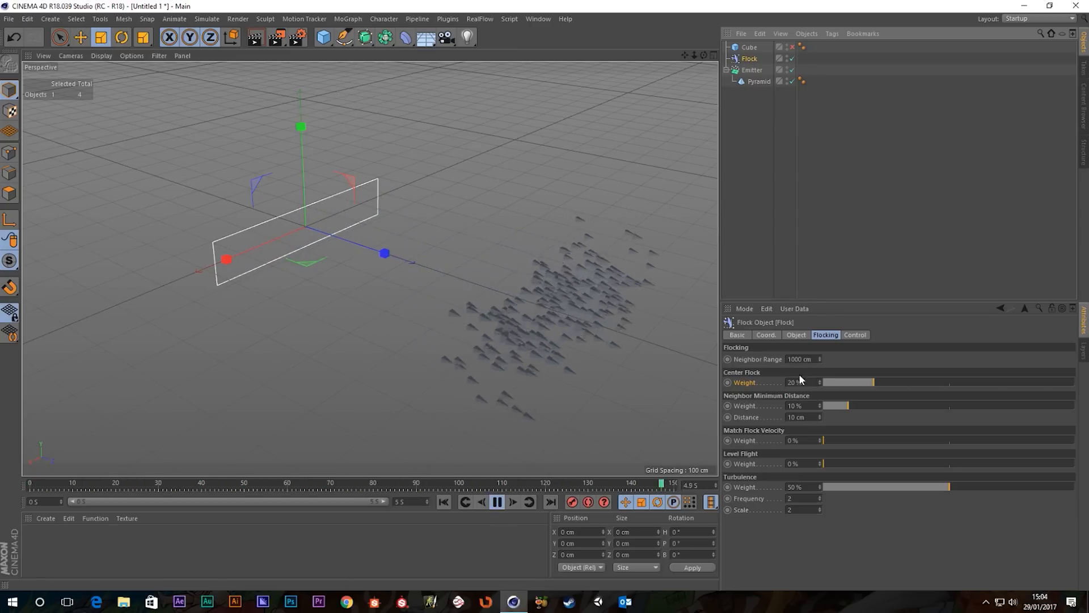
pyautogui.moveTo(858, 382); pyautogui.dragTo(805, 384)
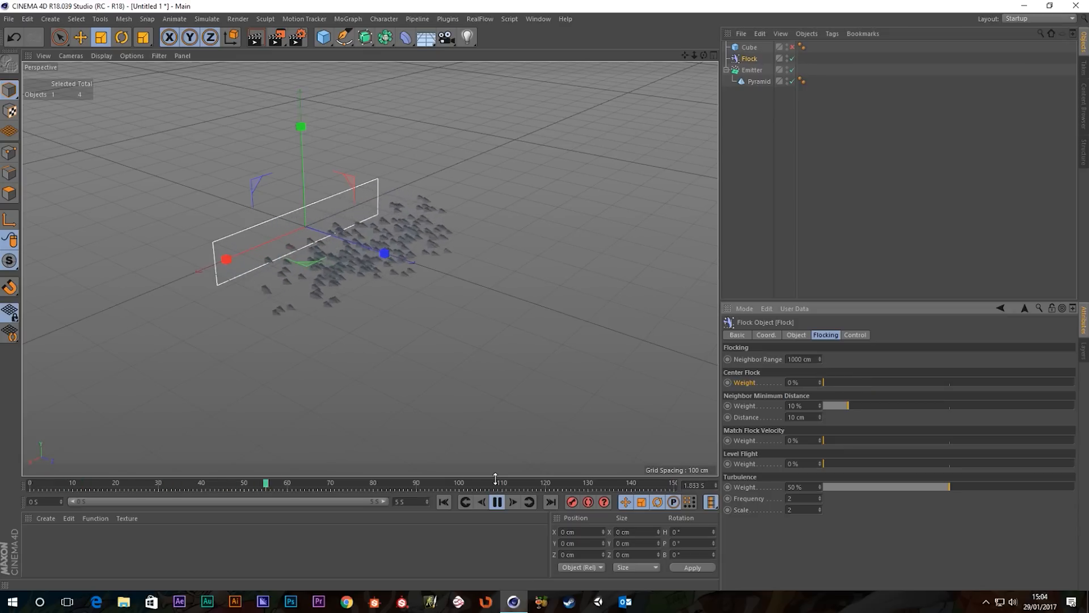
pyautogui.scroll(-3, 493, 368)
pyautogui.scroll(-3, 493, 367)
pyautogui.keyDown('alt'); pyautogui.moveTo(535, 372); pyautogui.dragTo(367, 234, button='middle'); pyautogui.keyUp('alt')
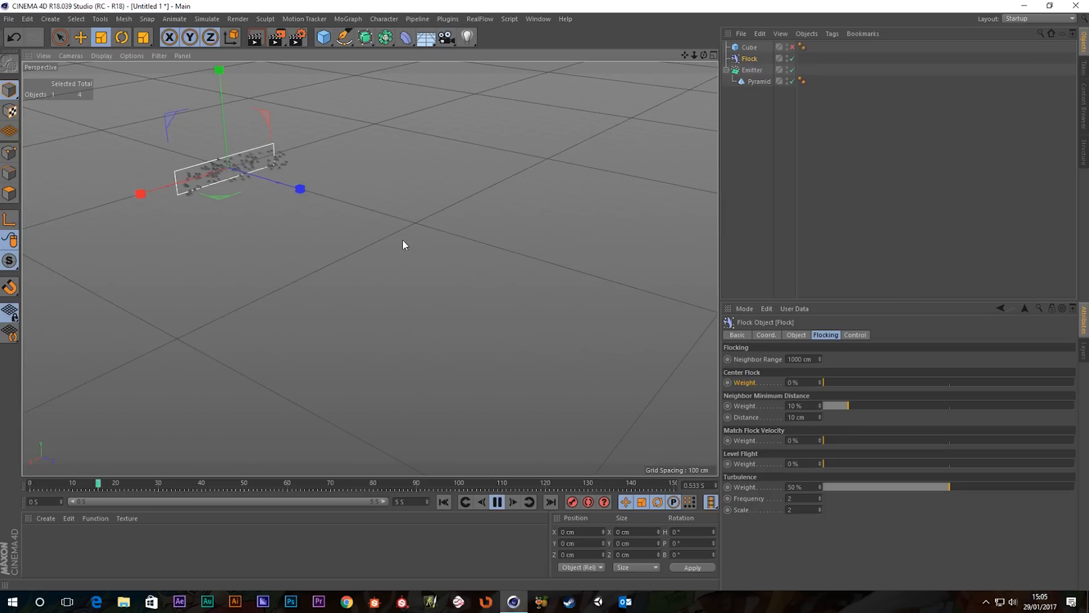
# Set the scene's end time to 10 s and extend the preview range to the full timeline
pyautogui.click(415, 500)
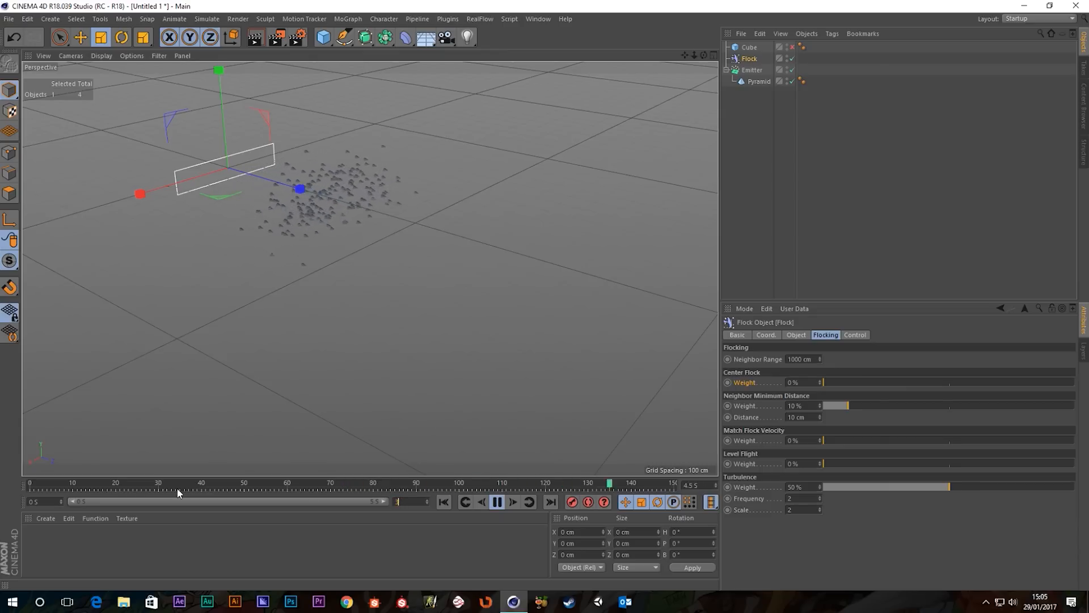
pyautogui.press('BackSpace')
pyautogui.press('BackSpace')
pyautogui.write('10')
pyautogui.press('Return')
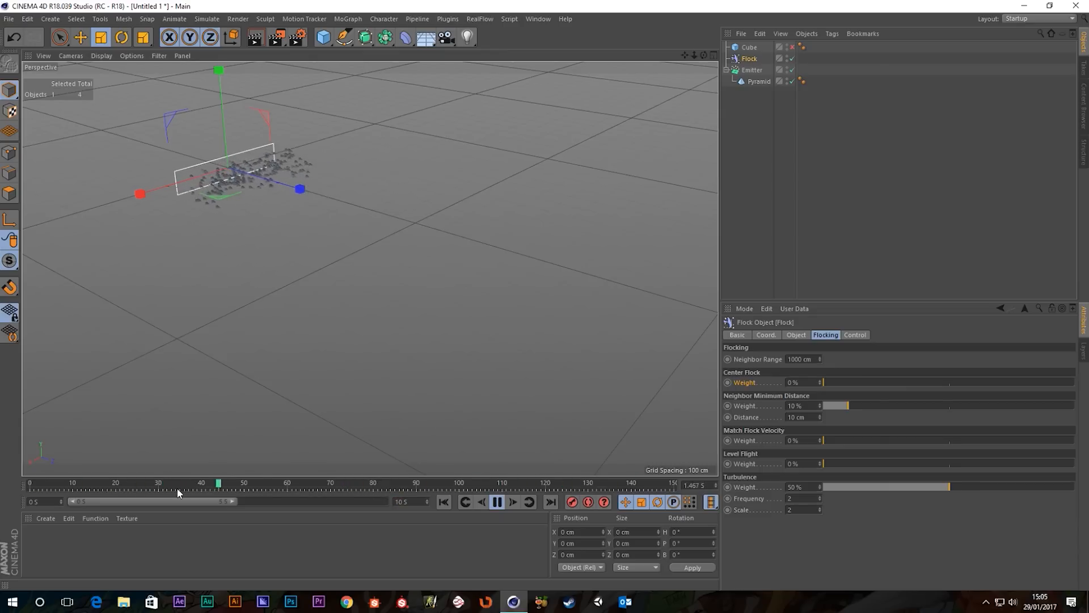
pyautogui.doubleClick(232, 501)
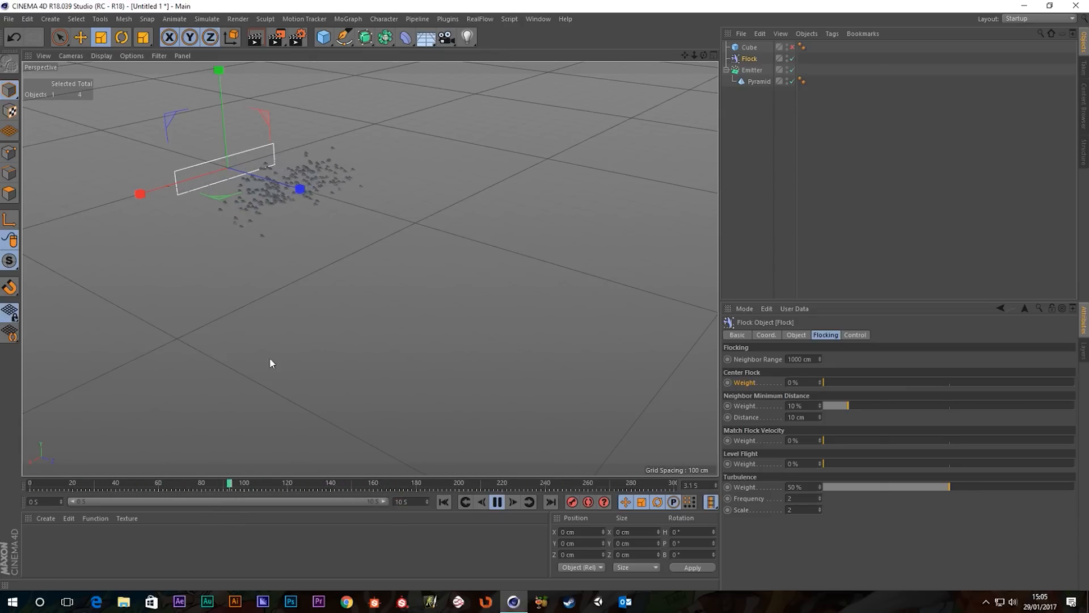
pyautogui.scroll(-2, 469, 244)
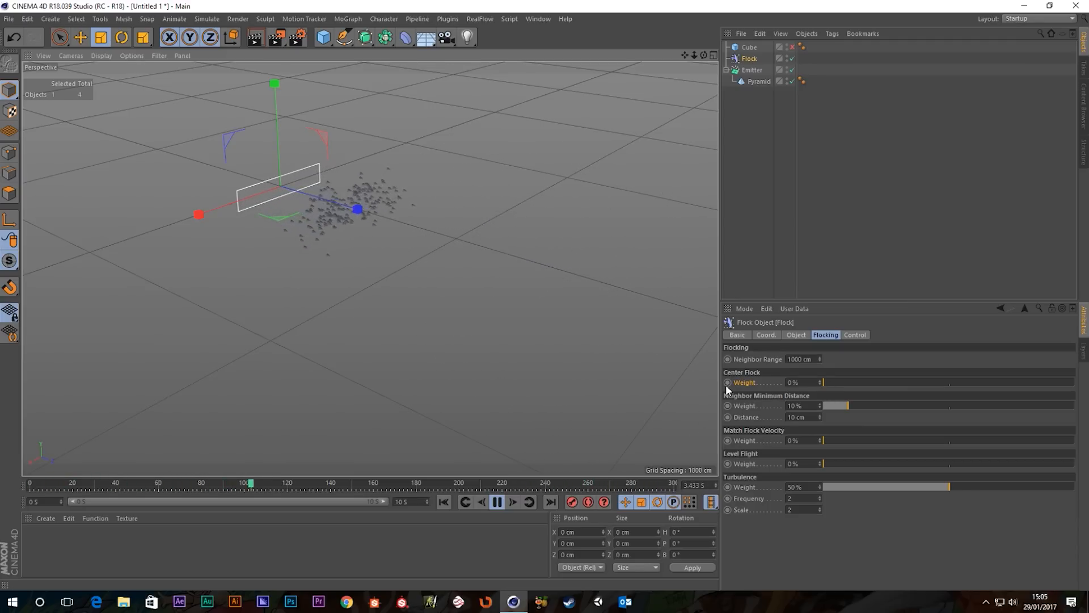
# Reset the Center Flock weight to its default, lower it to 10 % and examine the flock during playback
pyautogui.rightClick(749, 383)
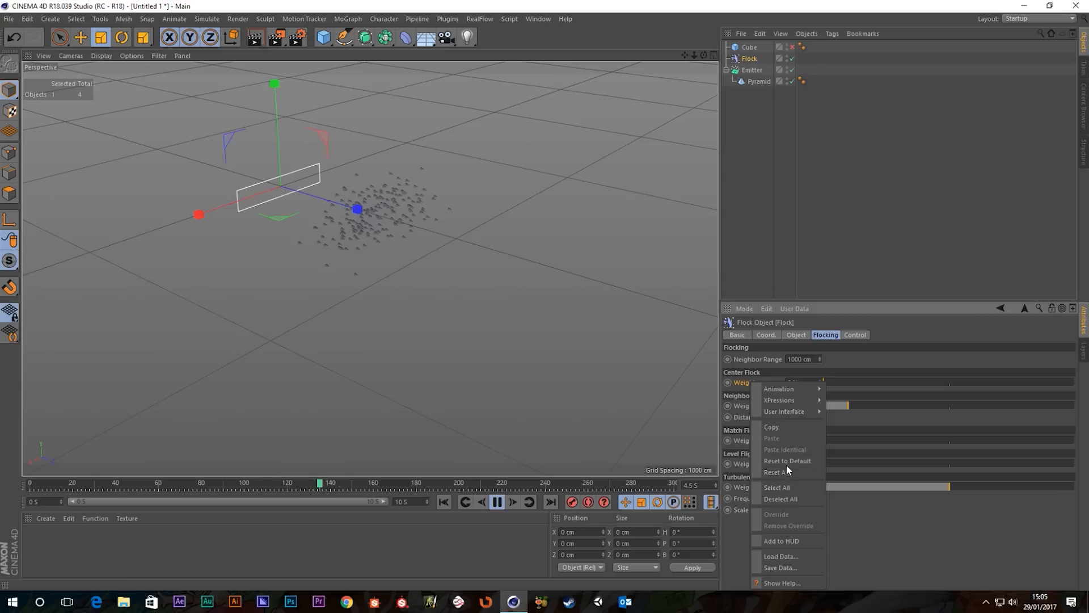
pyautogui.click(786, 465)
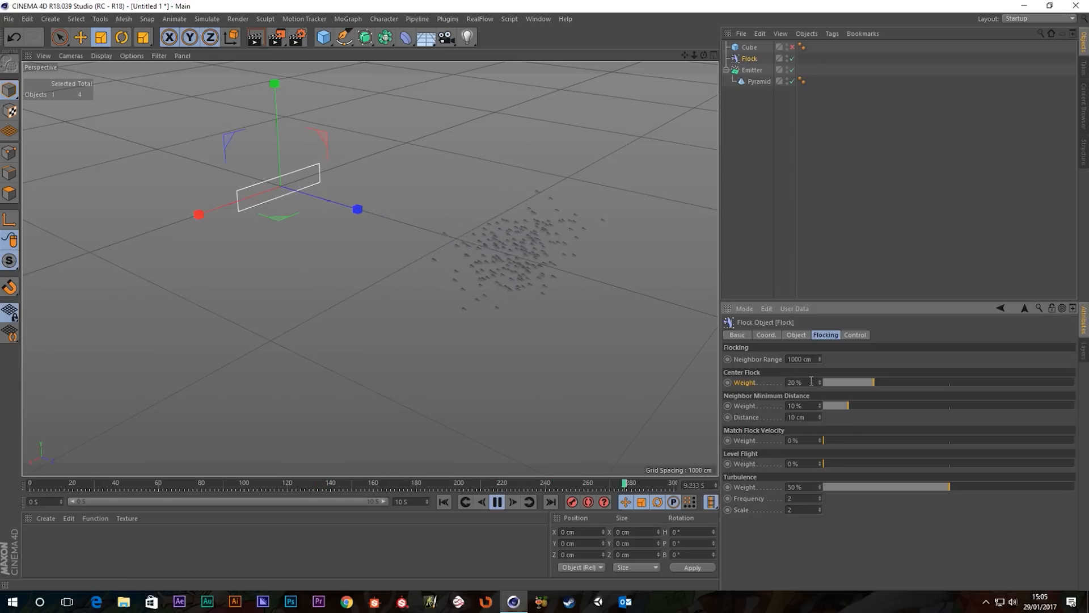
pyautogui.write('10')
pyautogui.press('Return')
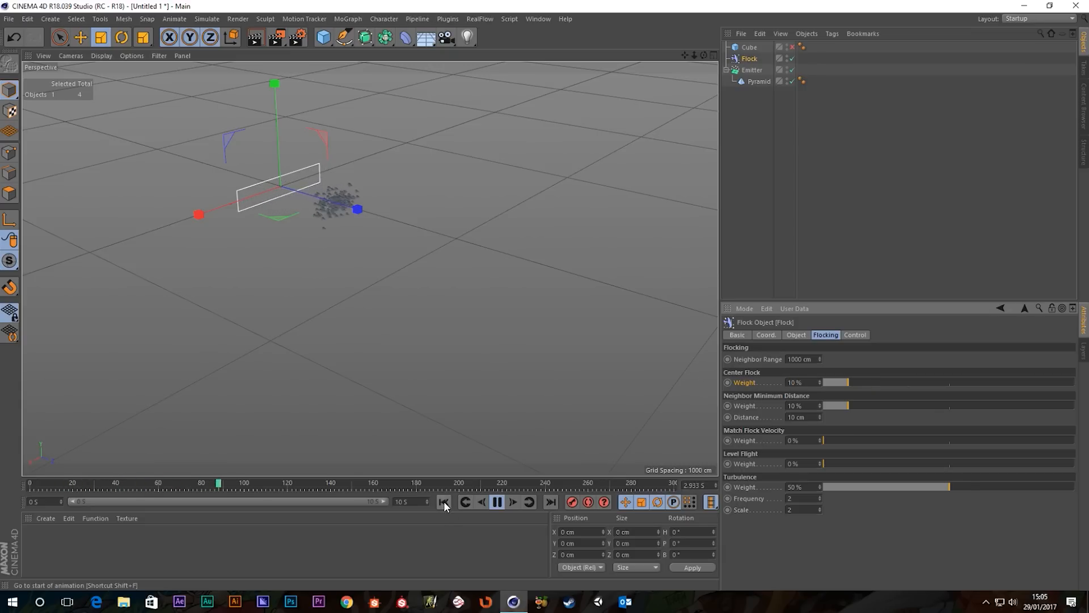
pyautogui.scroll(1, 250, 148)
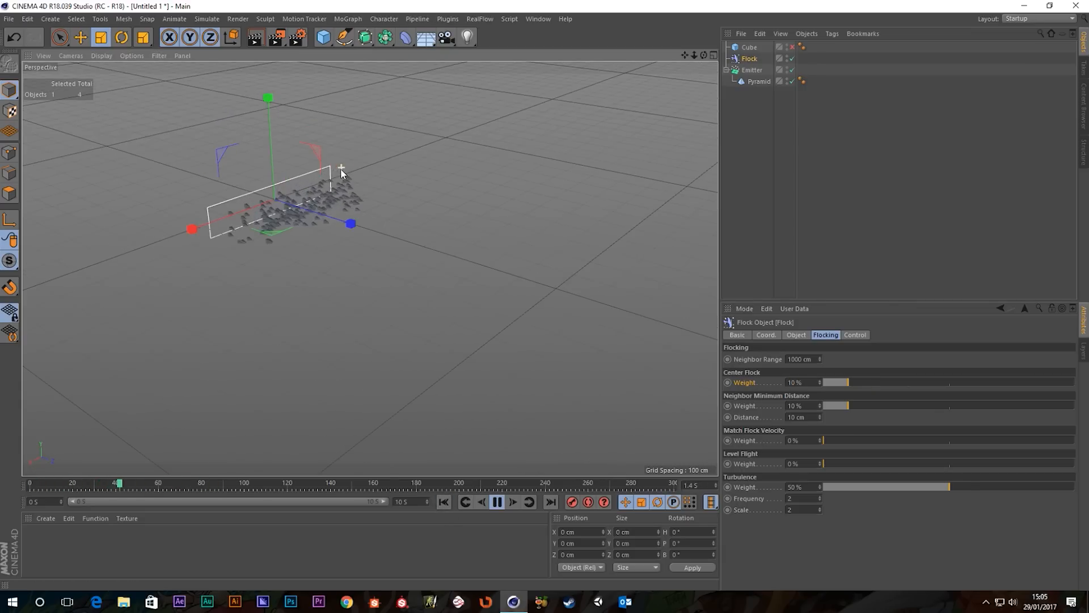
pyautogui.scroll(-1, 440, 212)
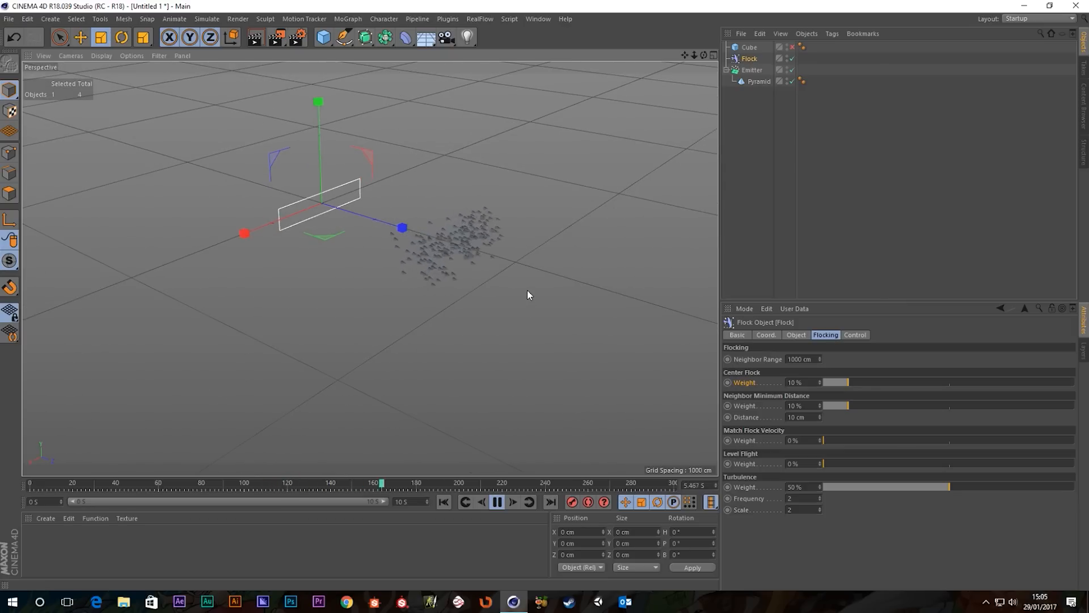
# Set the Center Flock weight to 5 % and watch the particles more closely
pyautogui.click(797, 382)
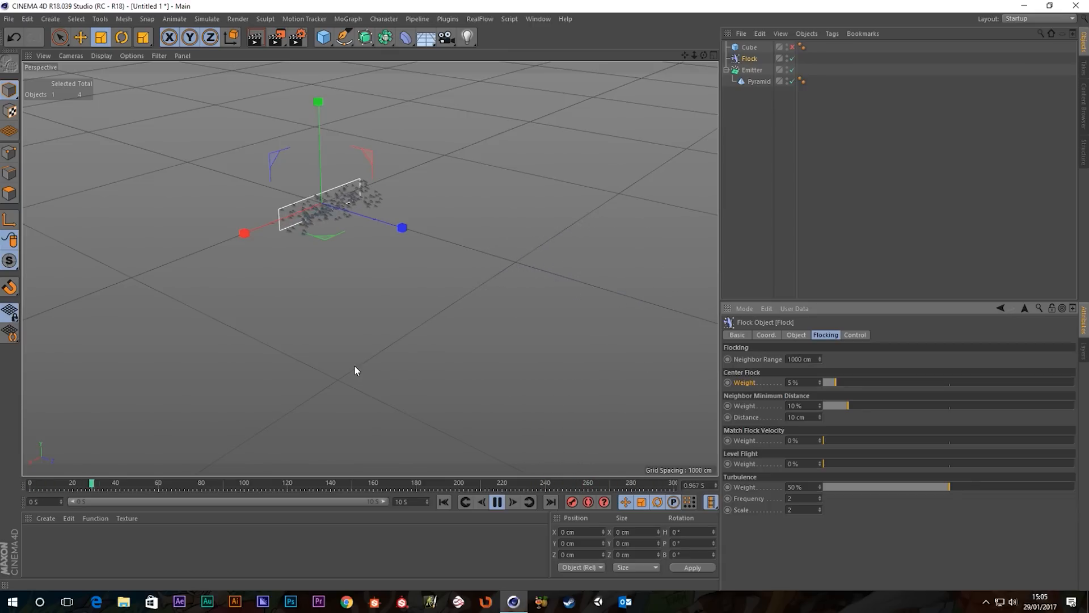
pyautogui.scroll(2, 386, 206)
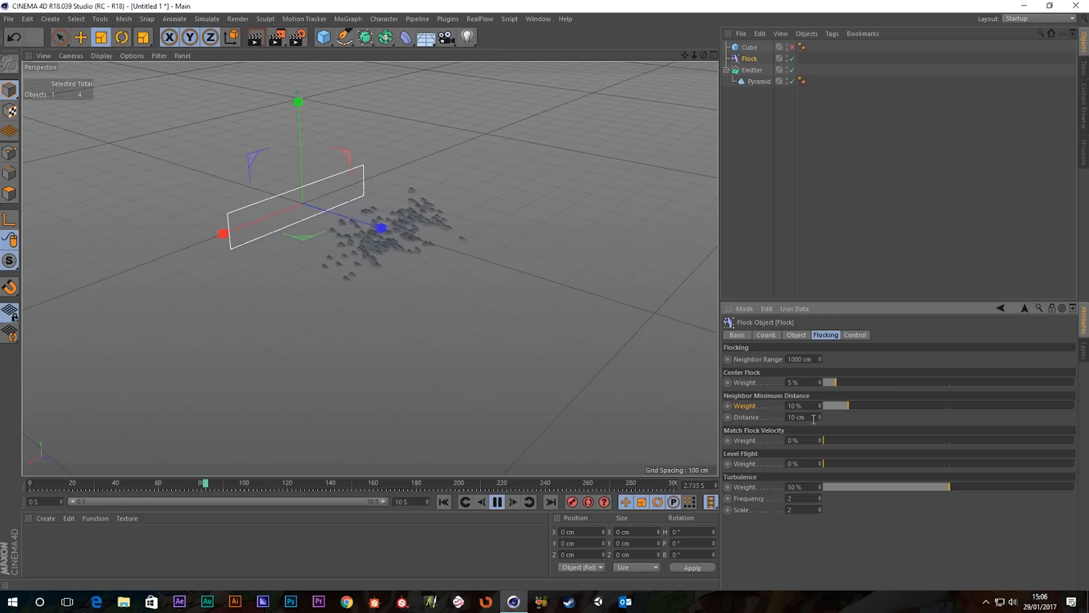
# Set the Neighbor Minimum Distance section's Distance to 100 cm and replay the animation from the start
pyautogui.doubleClick(814, 417)
pyautogui.write('100')
pyautogui.press('Return')
pyautogui.click(446, 505)
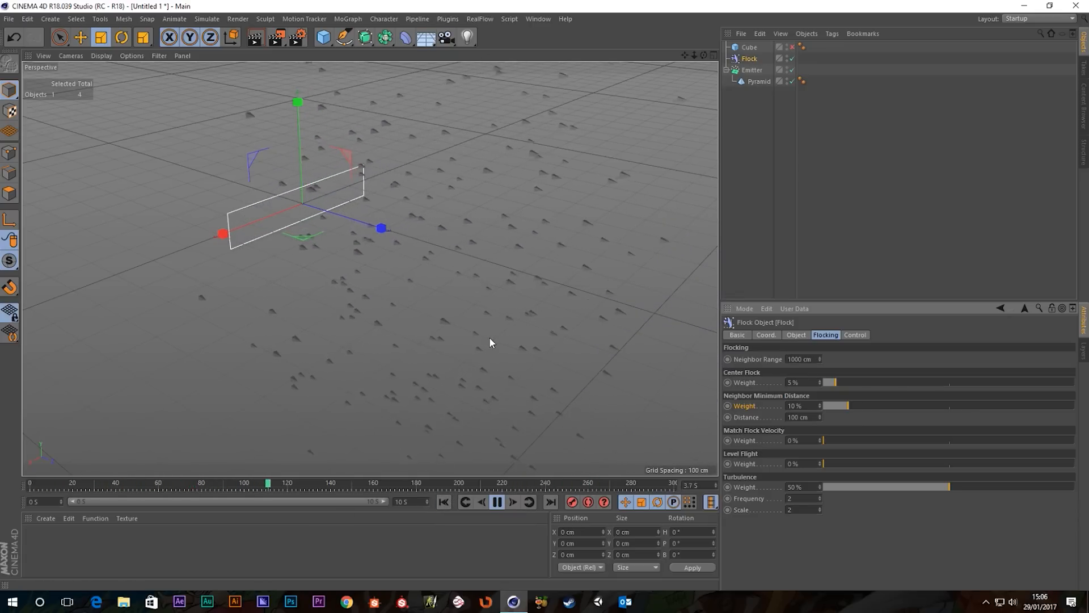
# Reset the Neighbor Minimum Distance section's Distance to its default and raise its Weight to 100 %
pyautogui.scroll(-5, 492, 332)
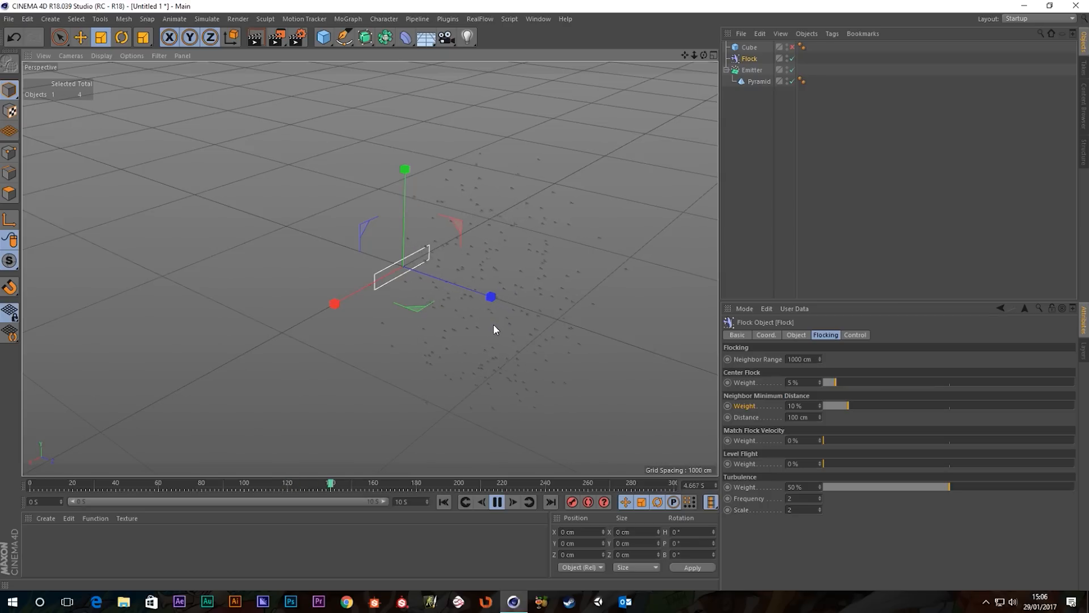
pyautogui.keyDown('alt'); pyautogui.moveTo(511, 326); pyautogui.dragTo(407, 264, button='middle'); pyautogui.keyUp('alt')
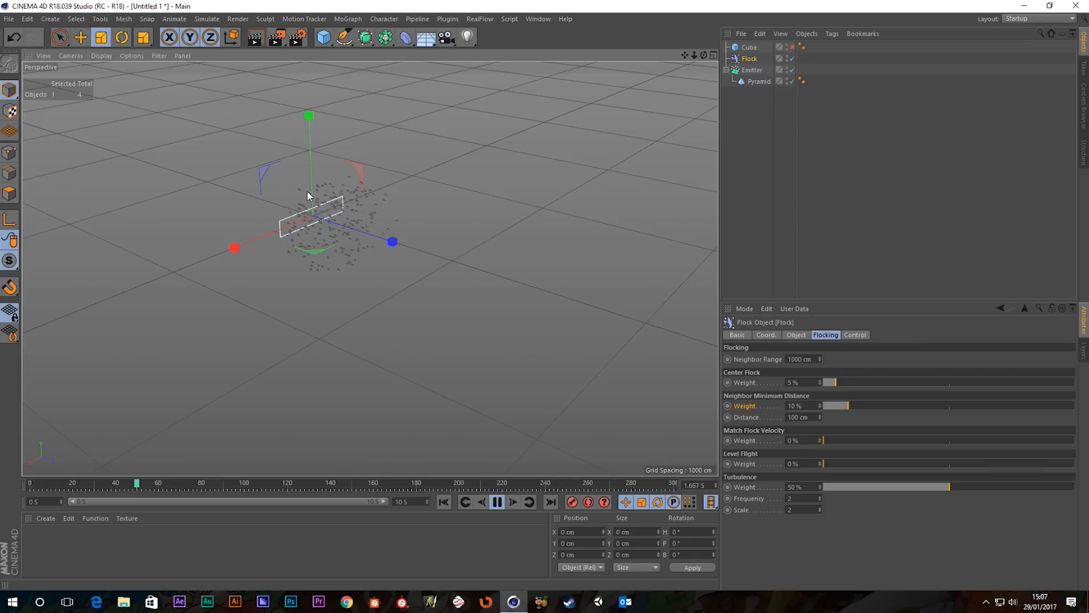
pyautogui.scroll(5, 314, 213)
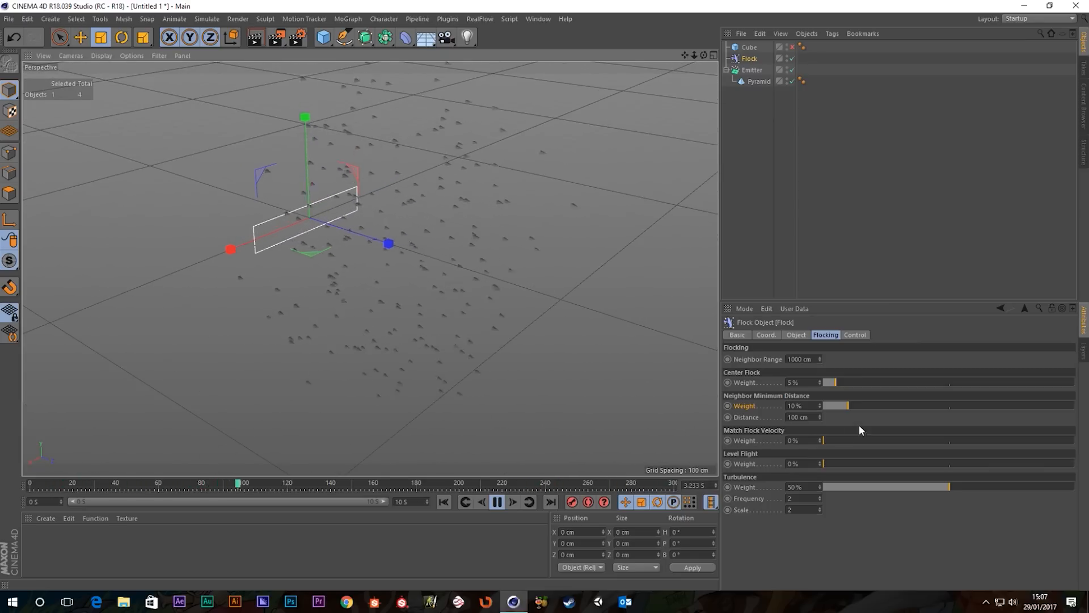
pyautogui.click(806, 417)
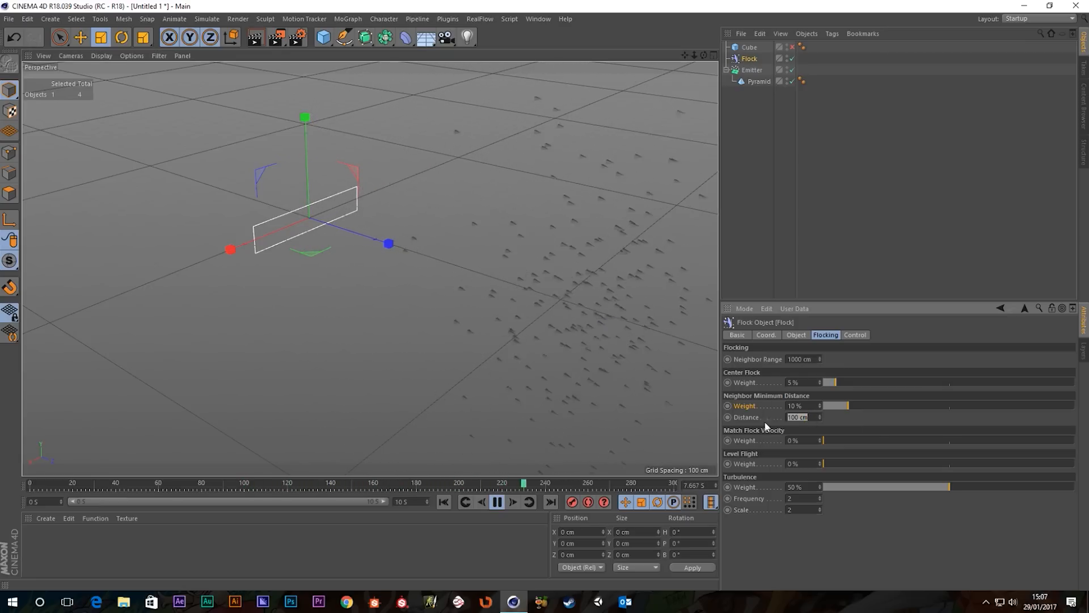
pyautogui.rightClick(747, 416)
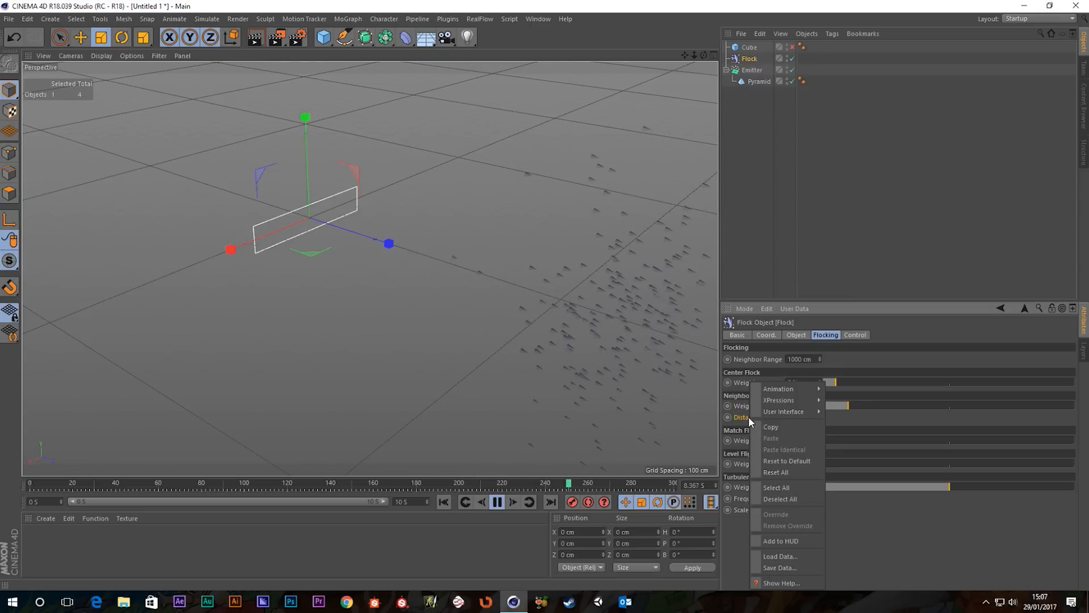
pyautogui.click(785, 461)
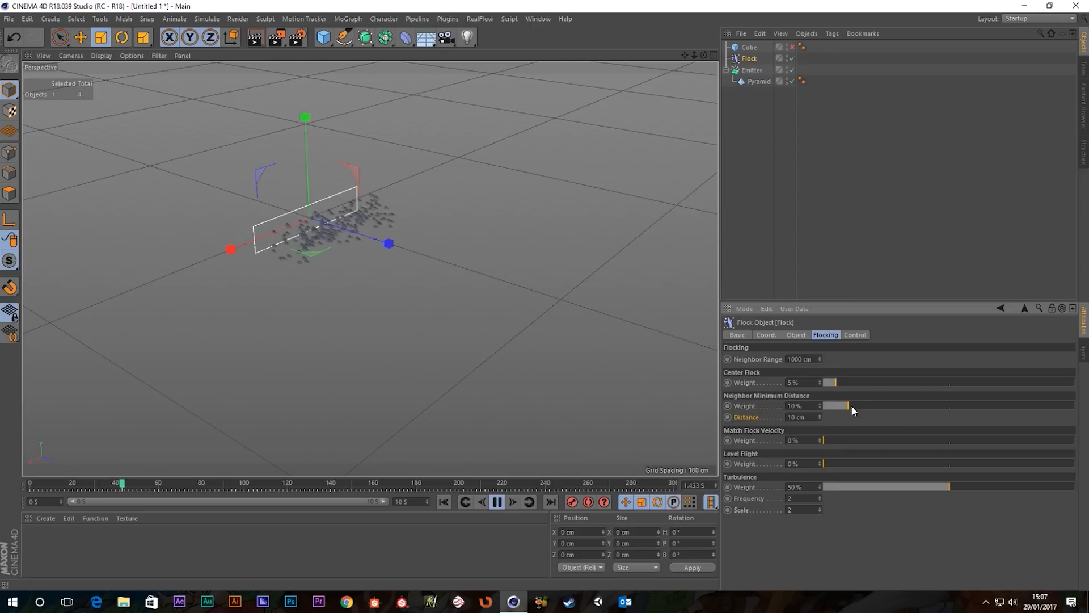
pyautogui.moveTo(956, 405); pyautogui.dragTo(1078, 406)
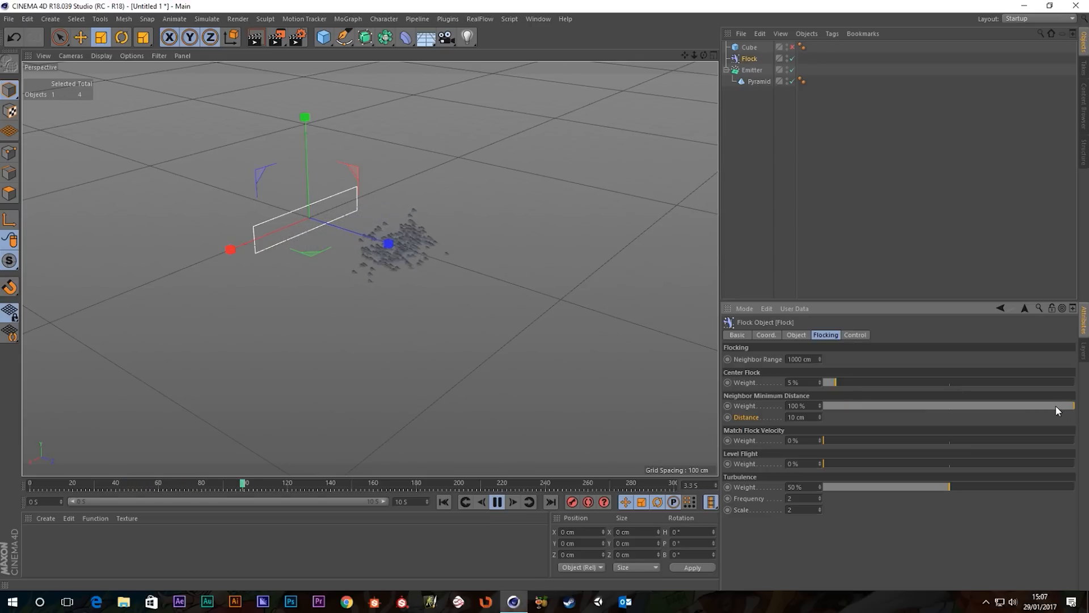
# Try Neighbor Minimum Distance values of 20 cm and 30 cm, examining the flock from the side during playback
pyautogui.click(806, 418)
pyautogui.write('20')
pyautogui.press('Return')
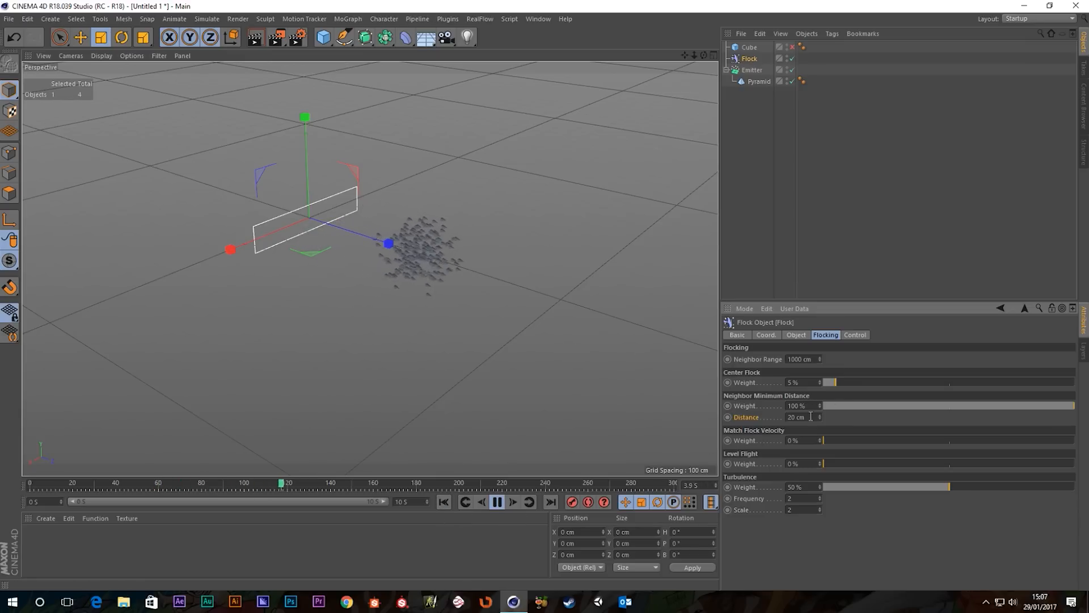
pyautogui.press('Return')
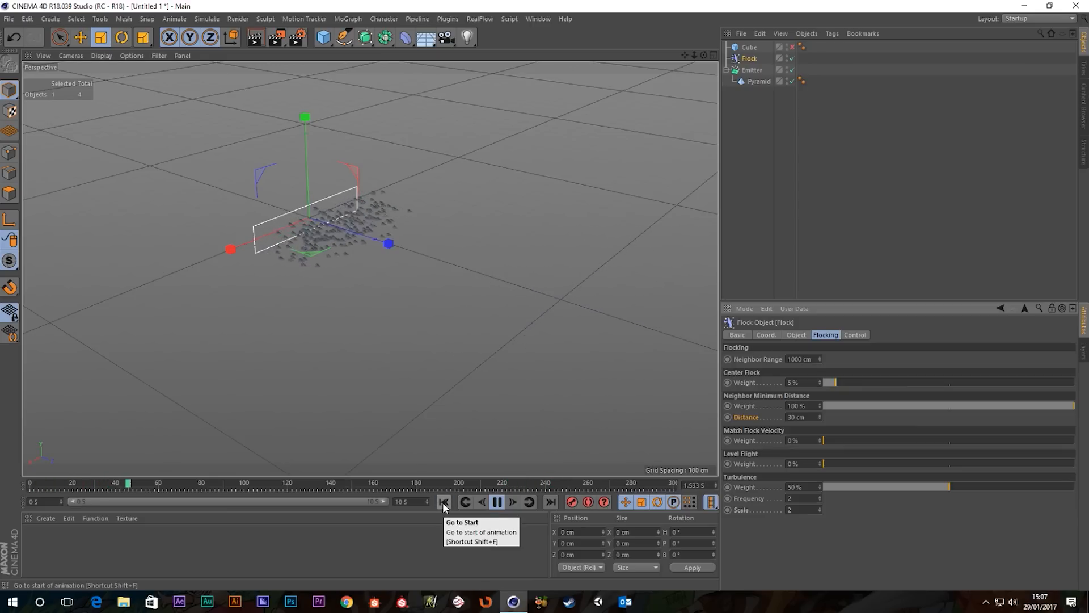
pyautogui.scroll(2, 419, 281)
pyautogui.keyDown('alt'); pyautogui.moveTo(412, 272); pyautogui.dragTo(530, 236); pyautogui.keyUp('alt')
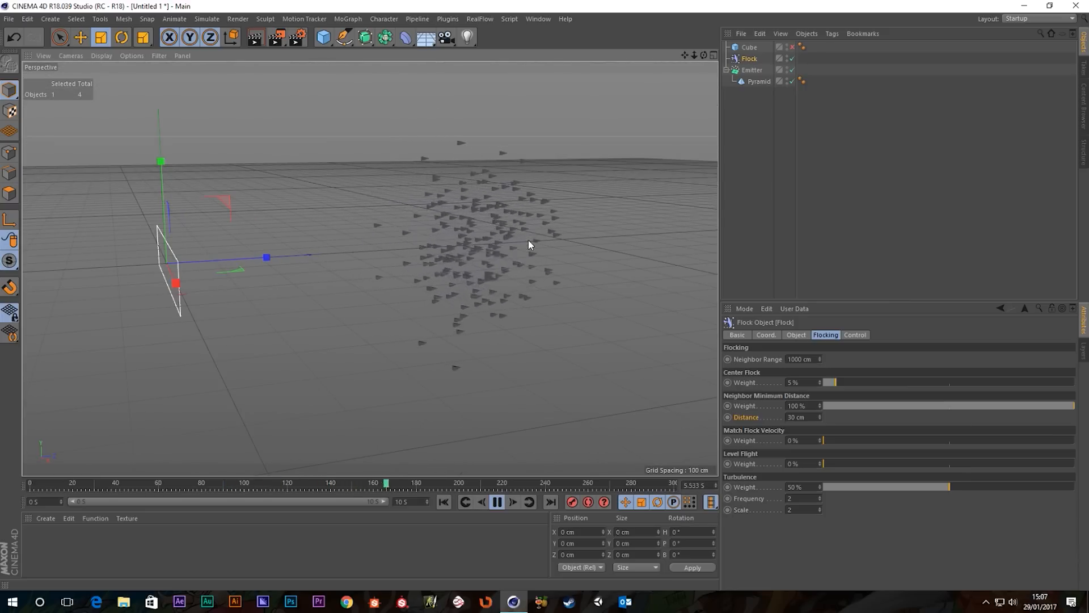
# Try a Neighbor Minimum Distance value of 50 cm and replay the animation from the start
pyautogui.doubleClick(808, 416)
pyautogui.write('50')
pyautogui.press('Return')
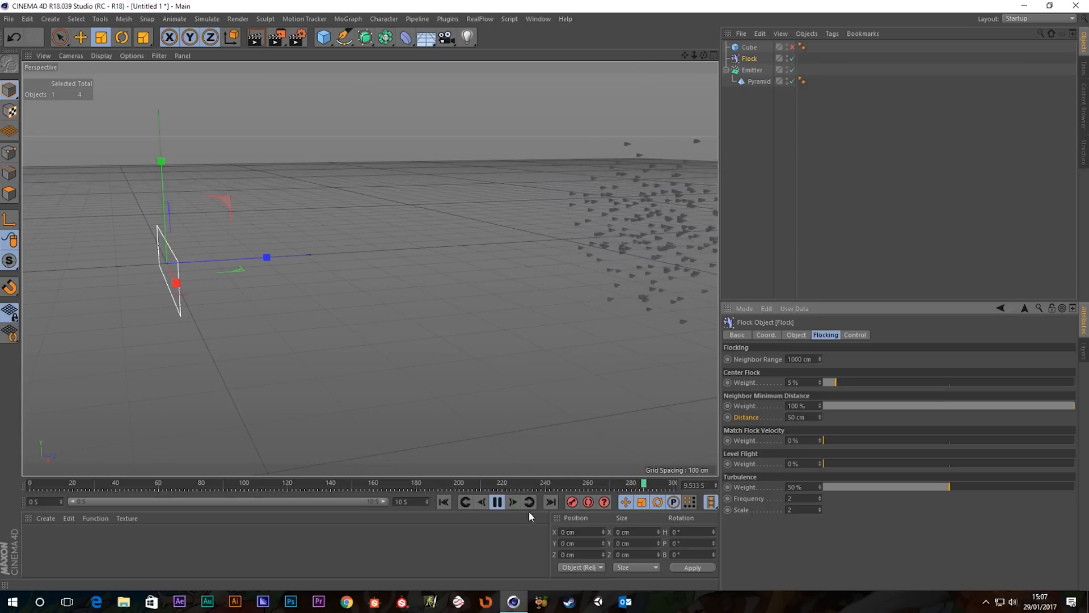
pyautogui.click(445, 504)
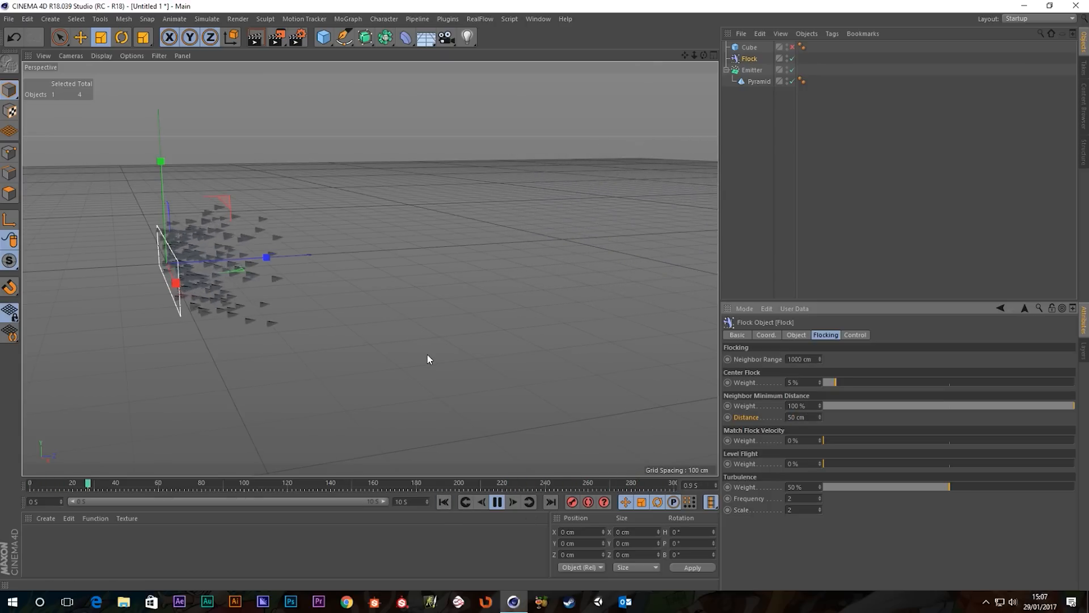
pyautogui.keyDown('alt'); pyautogui.moveTo(428, 356); pyautogui.dragTo(363, 362); pyautogui.keyUp('alt')
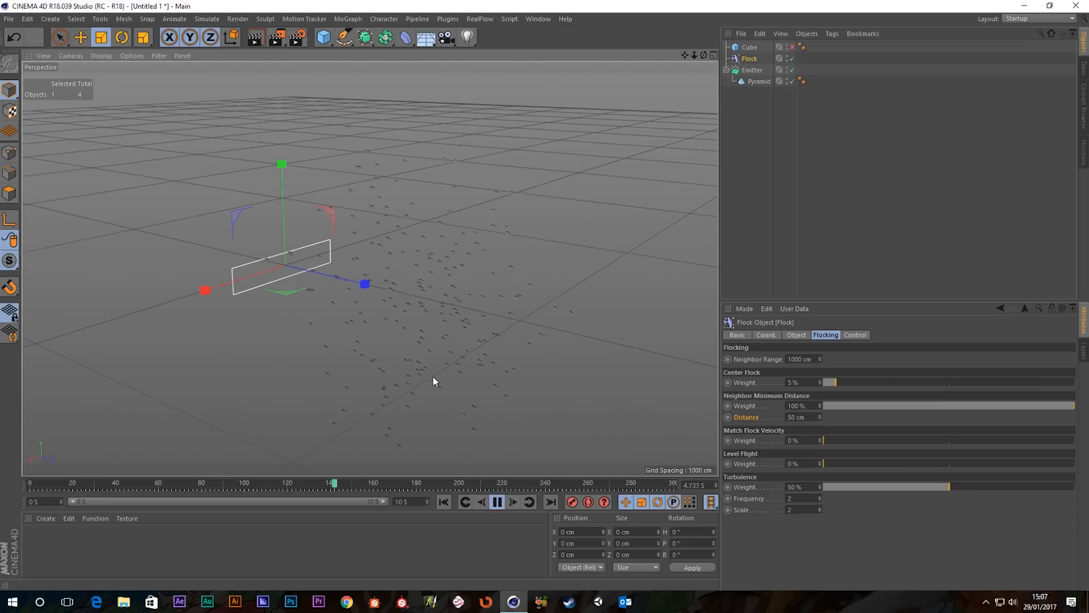
# Set the Neighbor Minimum Distance section's Distance to 25 cm and replay the animation from the start
pyautogui.click(815, 417)
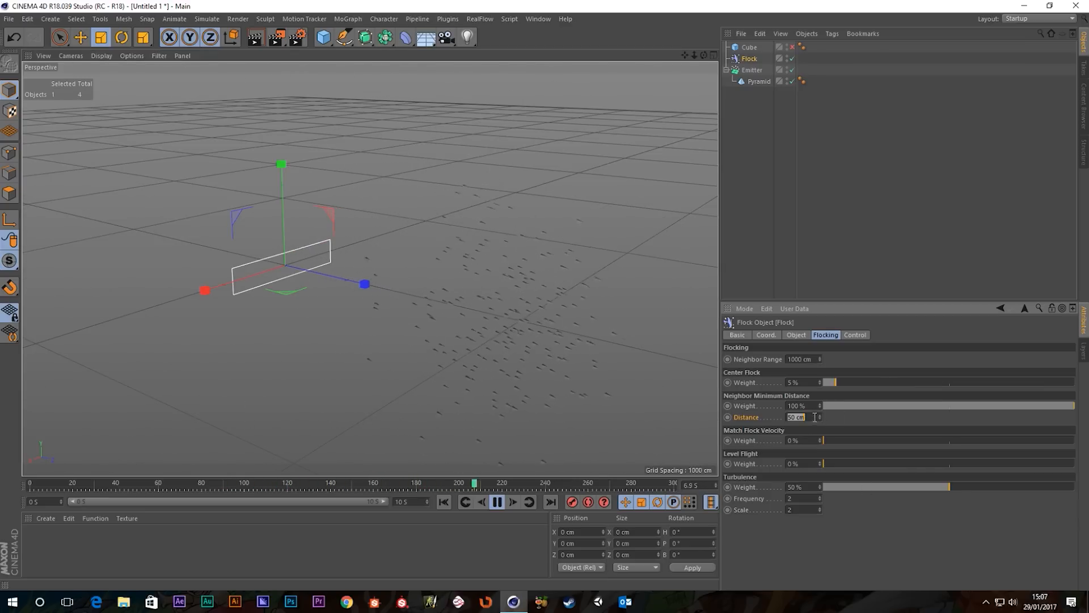
pyautogui.click(444, 502)
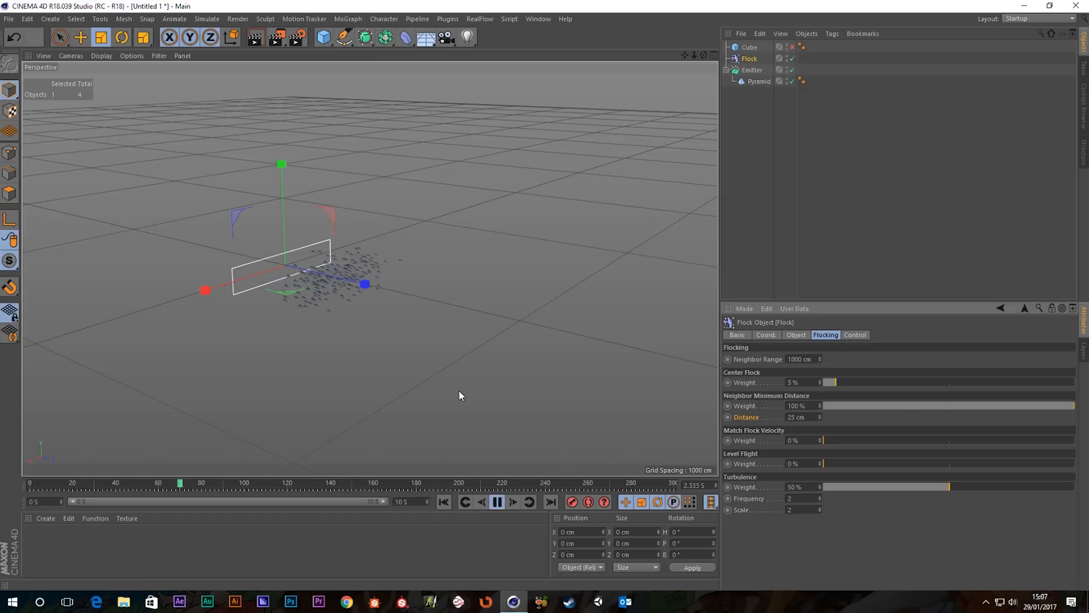
pyautogui.scroll(2, 428, 285)
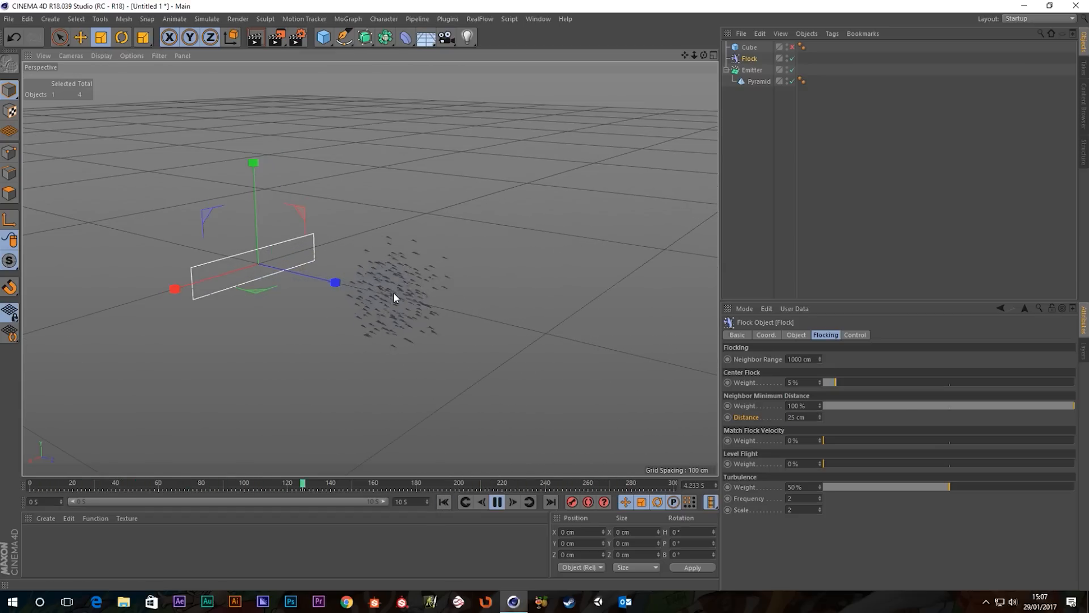
pyautogui.keyDown('alt'); pyautogui.moveTo(394, 292); pyautogui.dragTo(388, 315); pyautogui.keyUp('alt')
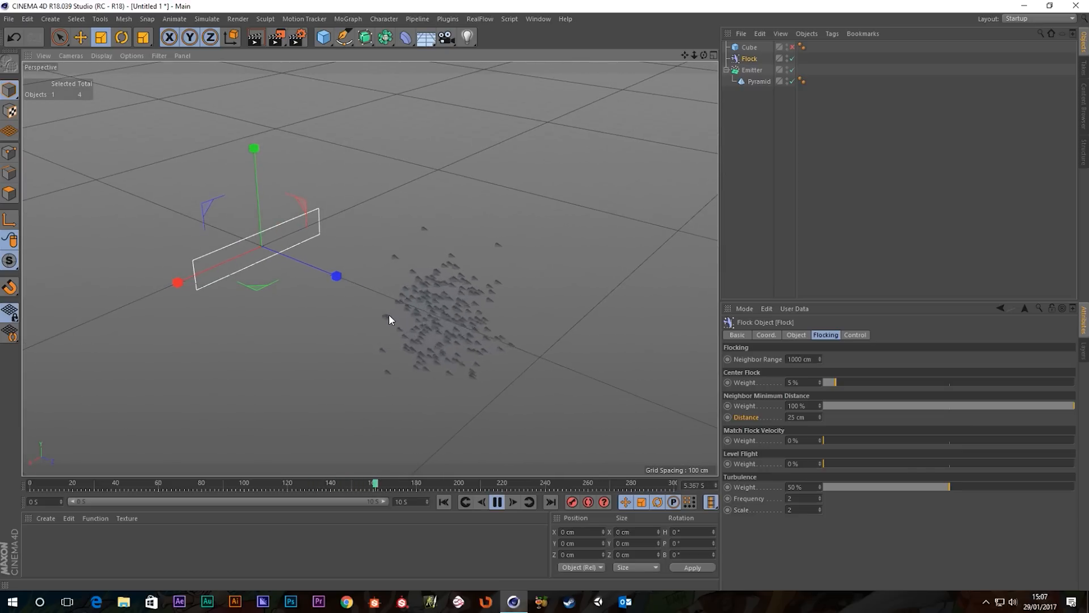
# Set the Emitter's Birthrate Editor and Birthrate Renderer to 300 and watch the denser flock
pyautogui.click(752, 70)
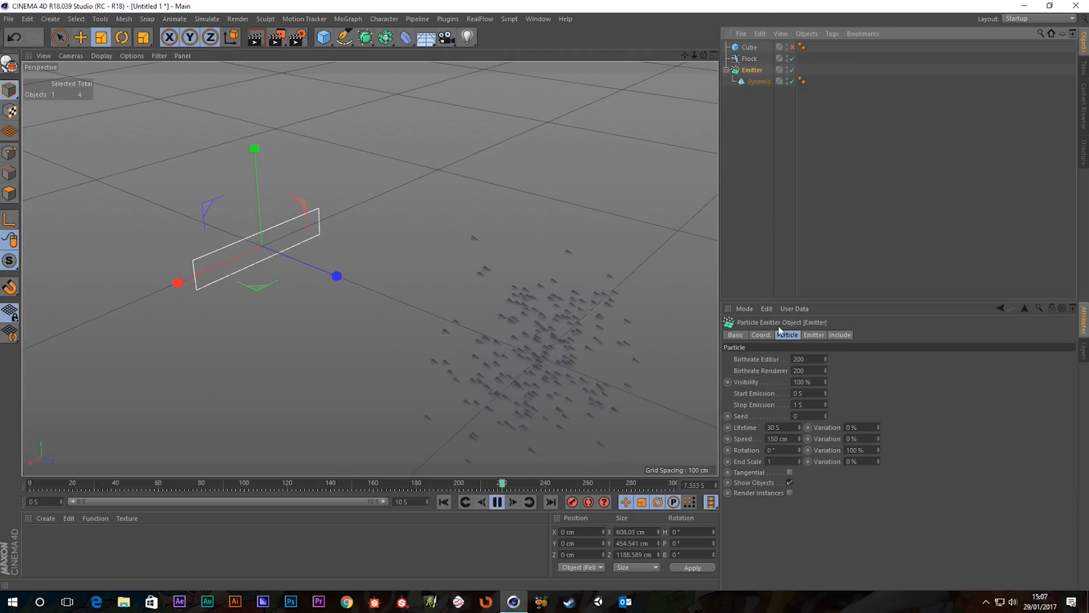
pyautogui.click(816, 360)
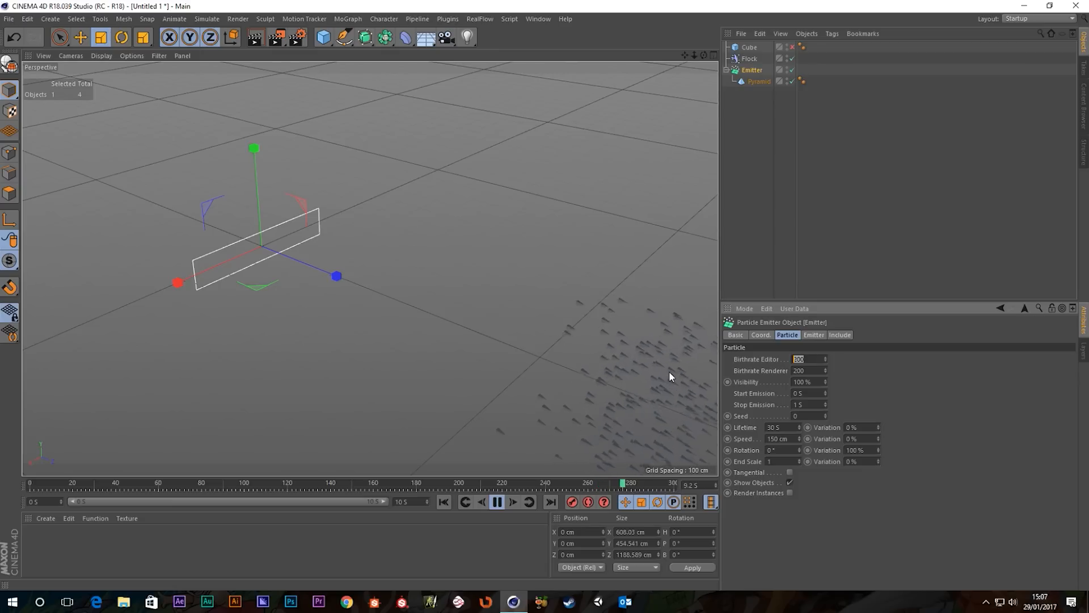
pyautogui.write('300')
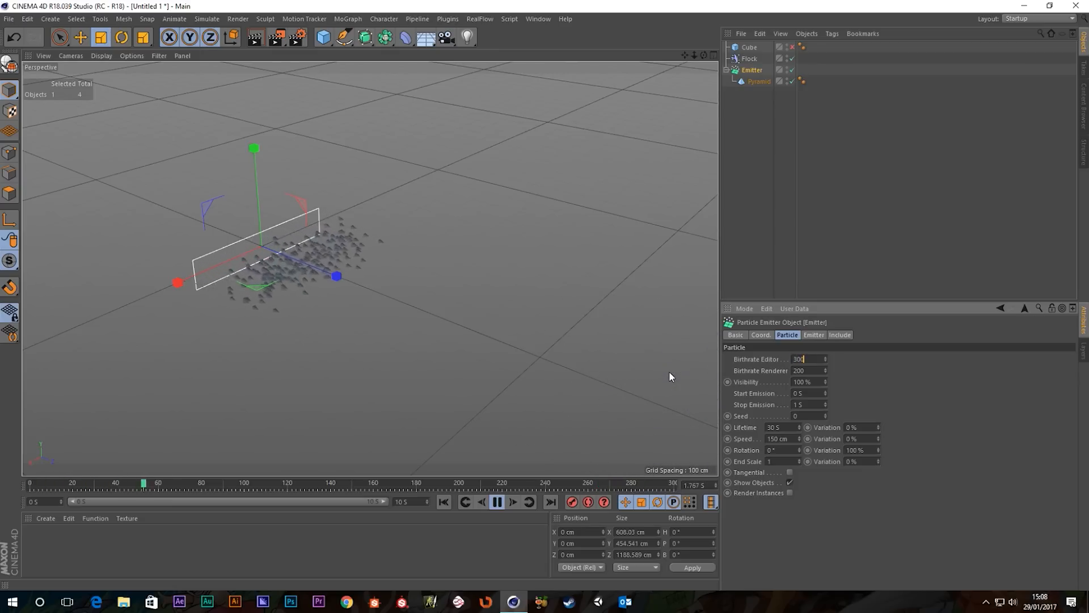
pyautogui.press('Tab')
pyautogui.write('300')
pyautogui.press('Tab')
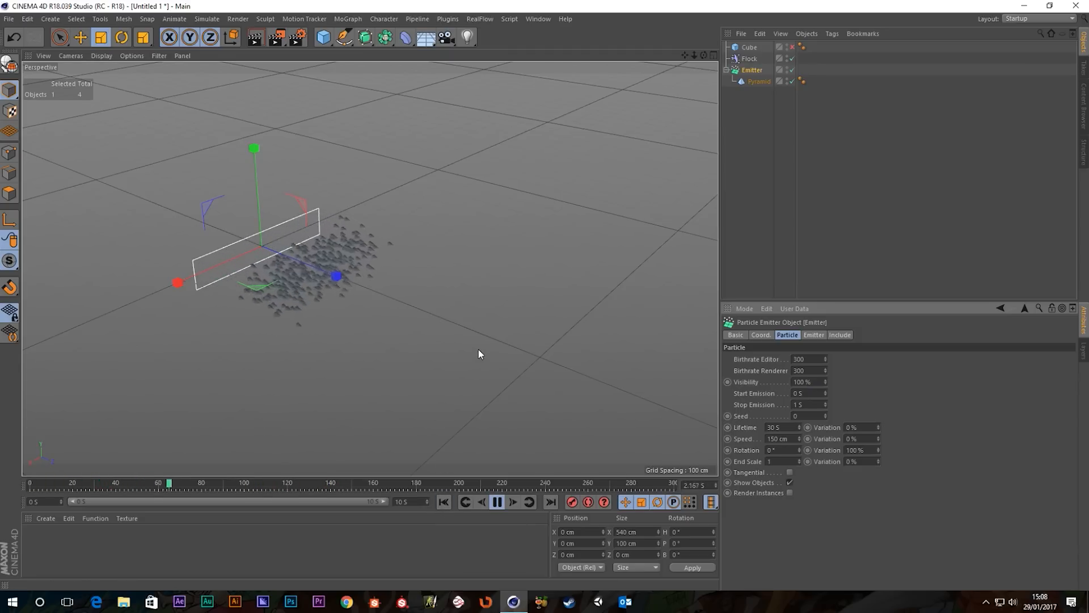
pyautogui.keyDown('alt'); pyautogui.moveTo(507, 333); pyautogui.dragTo(482, 326); pyautogui.keyUp('alt')
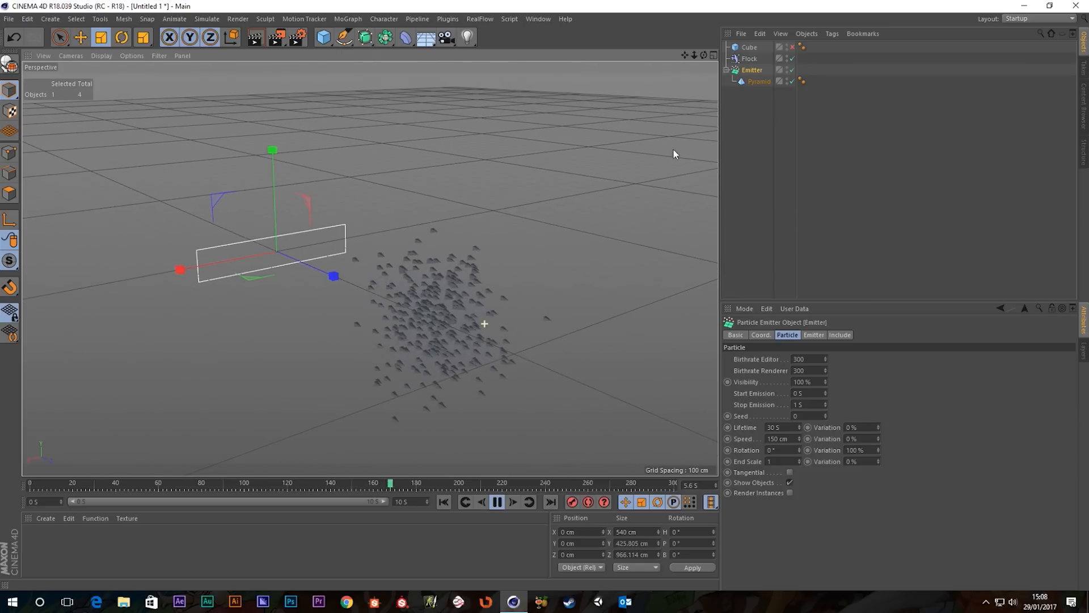
# Try a Match Flock Velocity weight of 100 % on the Flock object, undo it and replay the animation
pyautogui.click(750, 59)
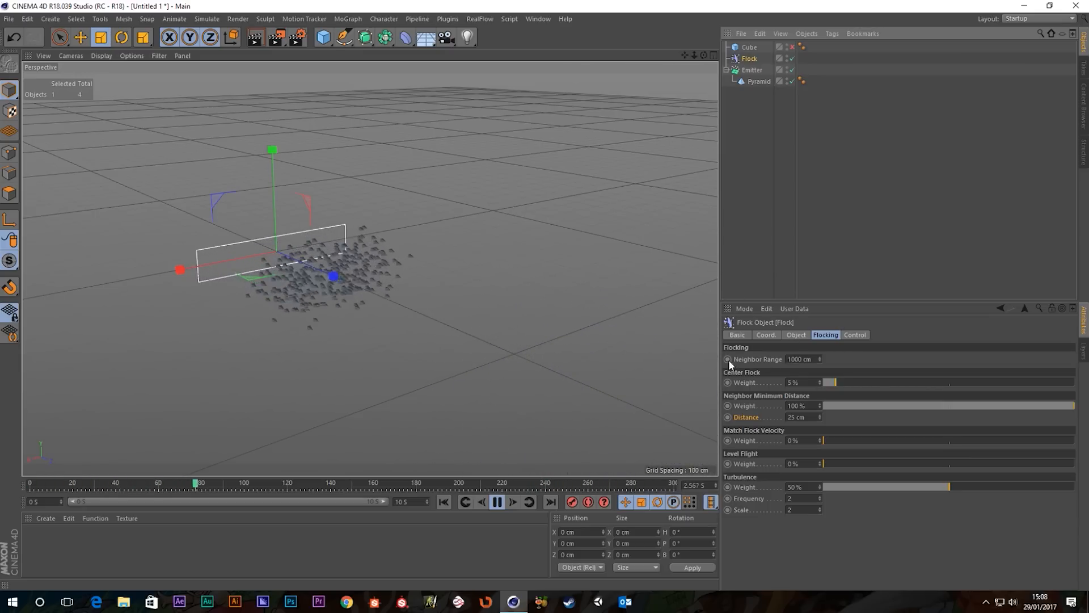
pyautogui.click(750, 360)
pyautogui.keyDown('alt'); pyautogui.moveTo(389, 275); pyautogui.dragTo(409, 290); pyautogui.keyUp('alt')
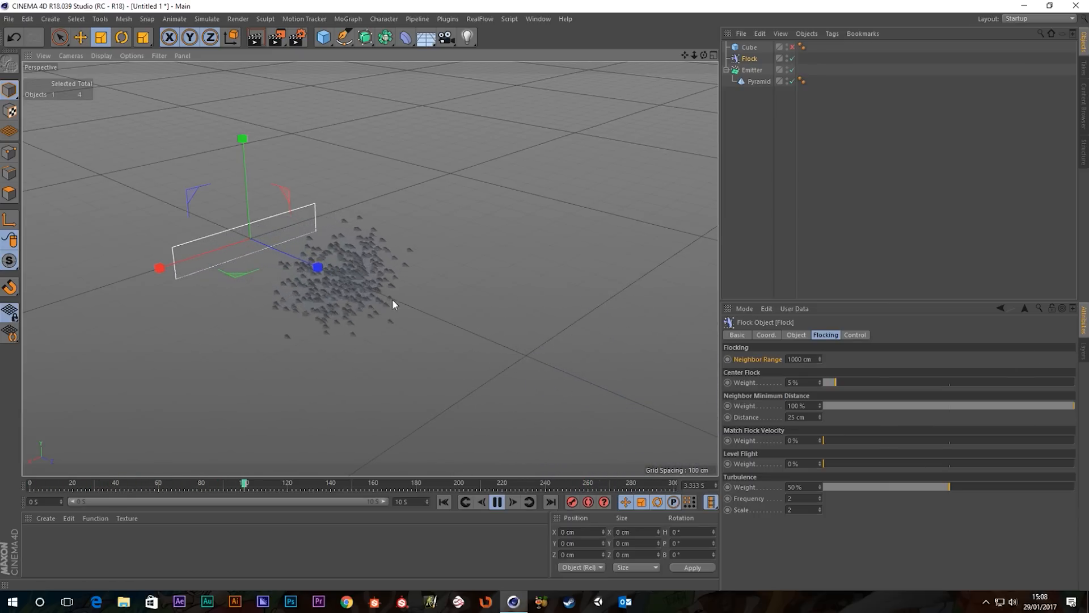
pyautogui.keyDown('alt'); pyautogui.moveTo(365, 287); pyautogui.dragTo(359, 261); pyautogui.keyUp('alt')
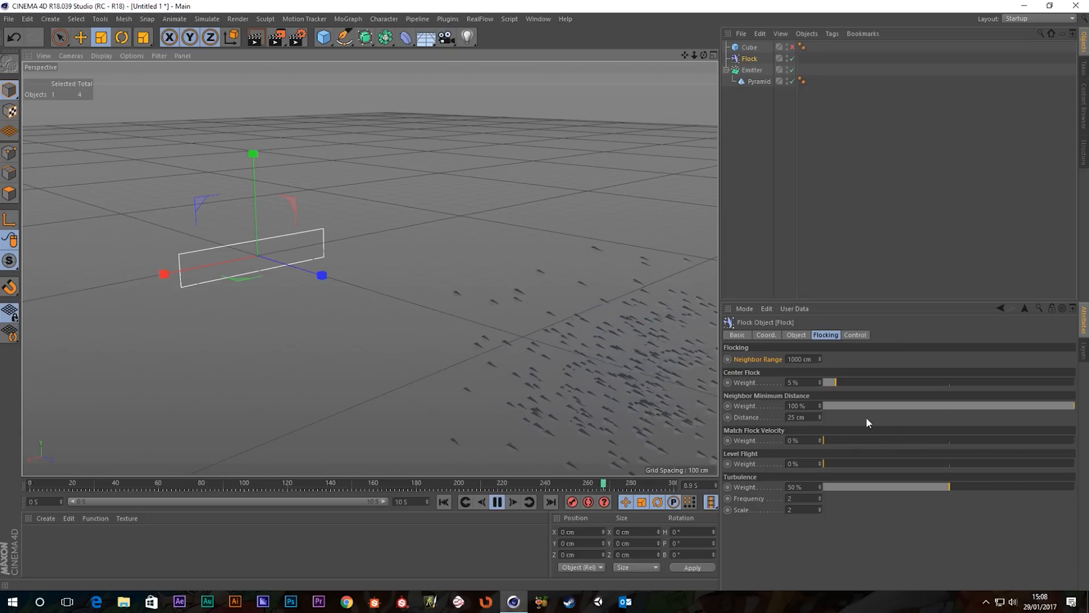
pyautogui.moveTo(829, 438); pyautogui.dragTo(1078, 438)
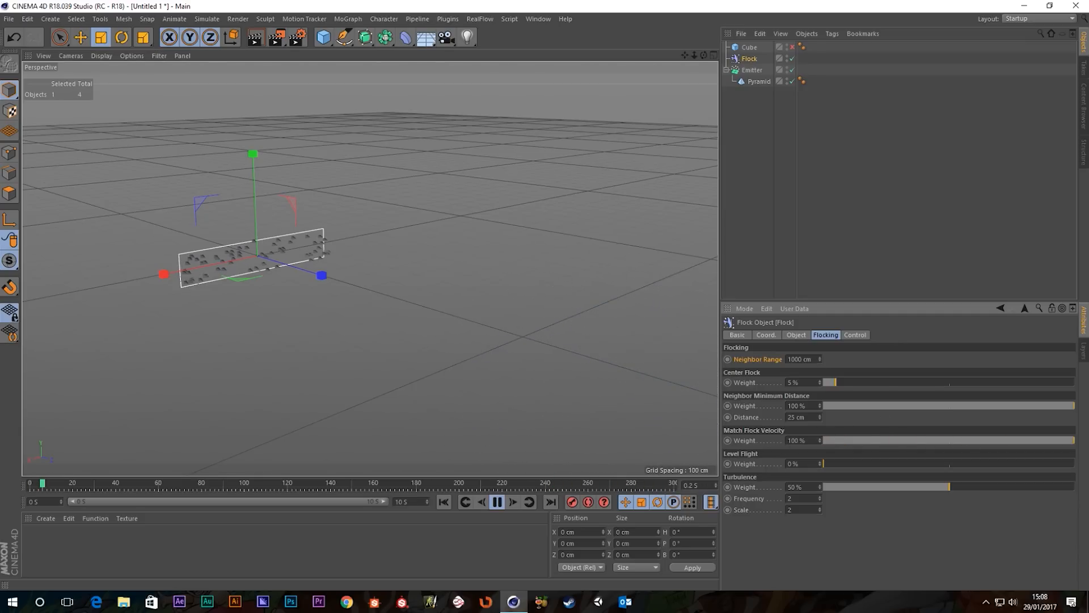
pyautogui.keyDown('alt'); pyautogui.moveTo(452, 391); pyautogui.dragTo(501, 387); pyautogui.keyUp('alt')
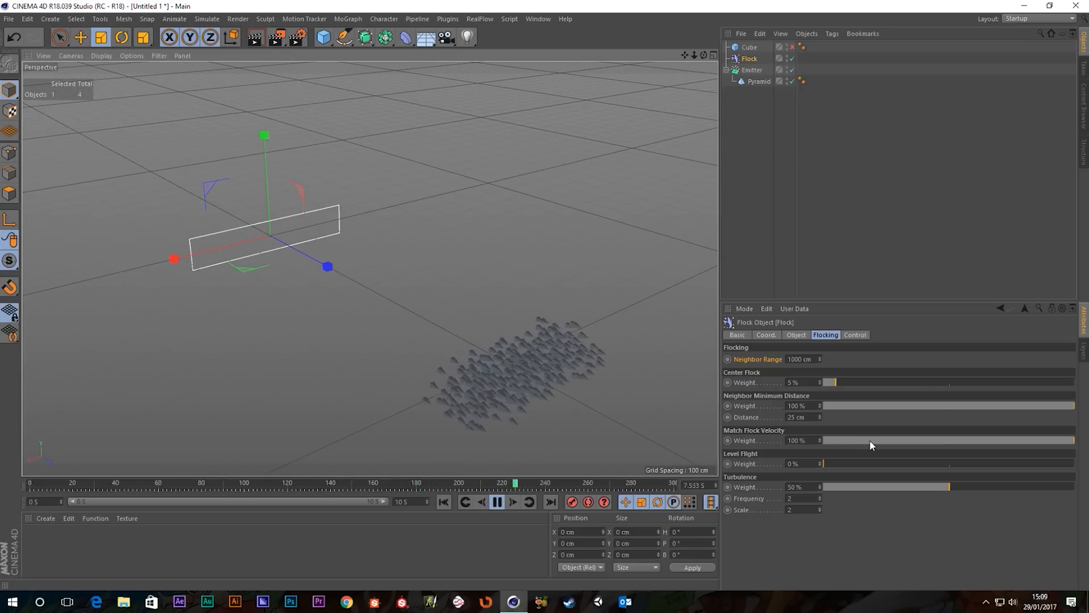
pyautogui.hotkey('ctrl', 'z')
pyautogui.click(444, 502)
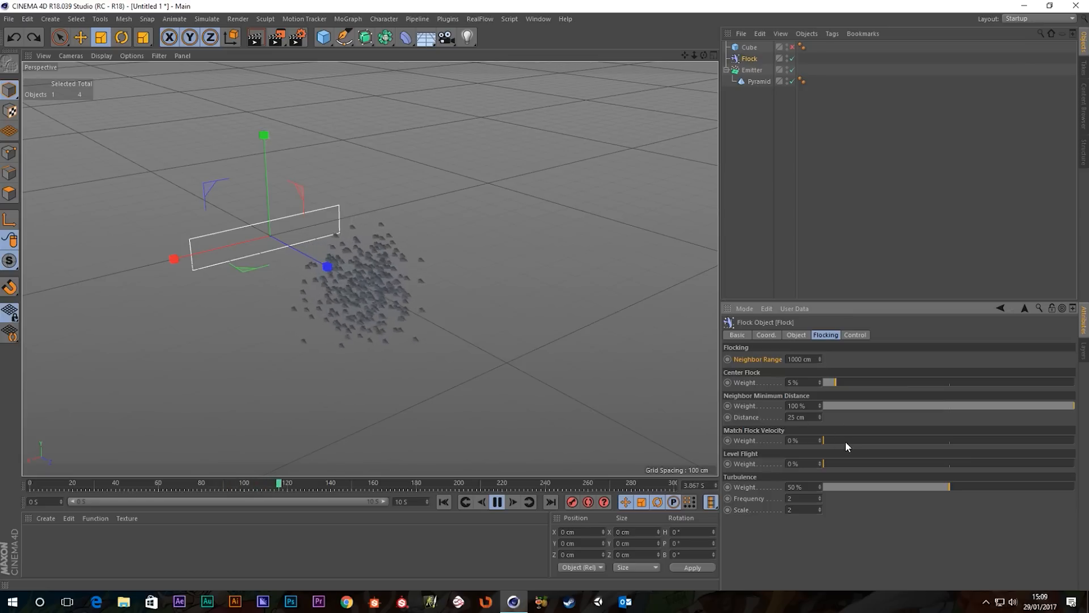
# Set the Match Flock Velocity weight to 50 %, examine the flock during playback and lower the weight to 15 %
pyautogui.moveTo(845, 441); pyautogui.dragTo(946, 444)
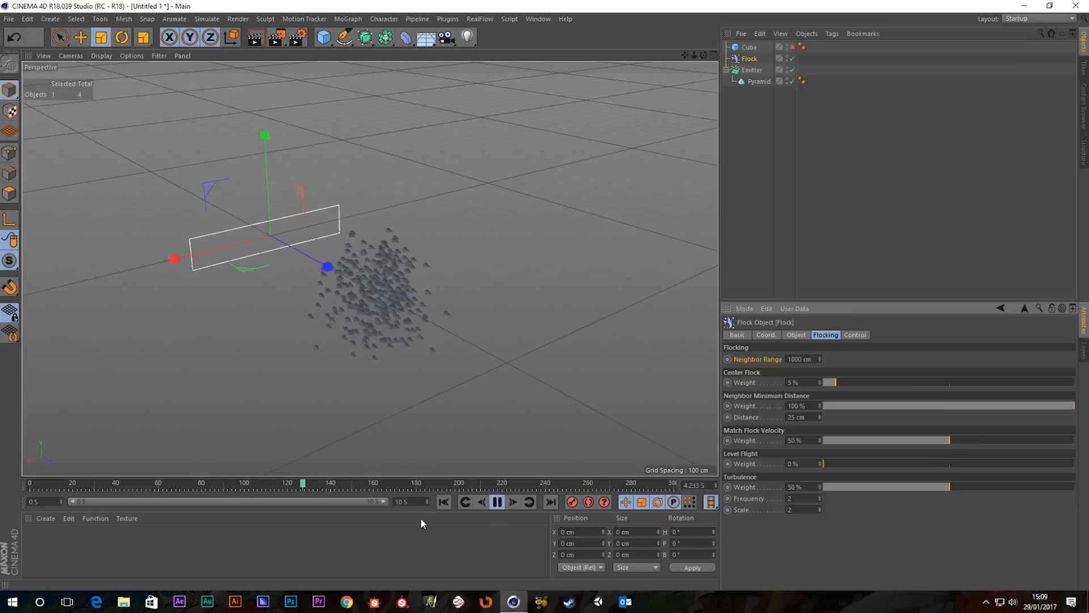
pyautogui.click(444, 502)
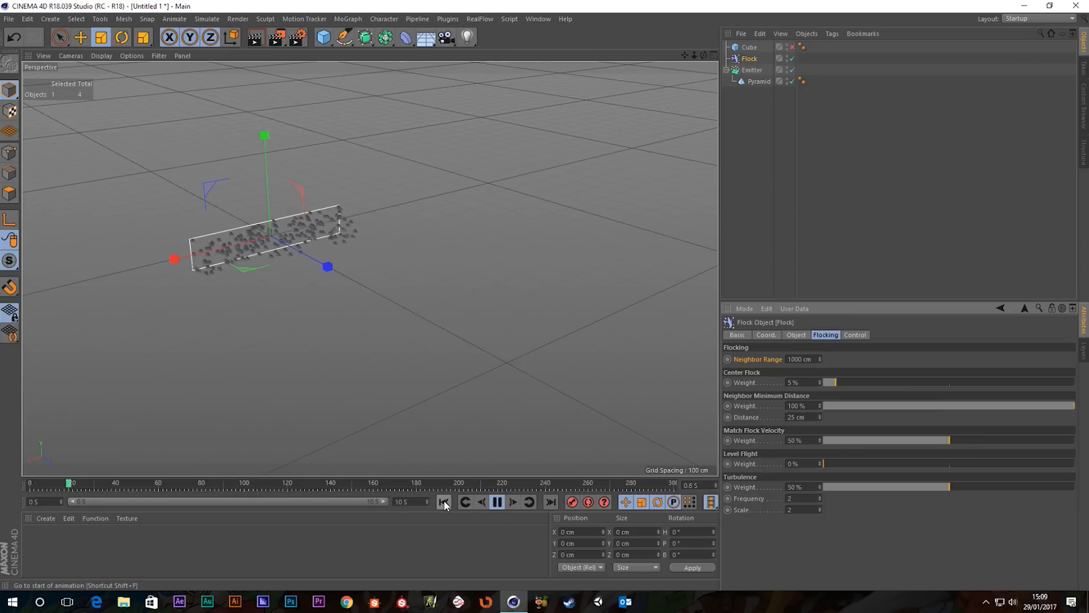
pyautogui.keyDown('alt'); pyautogui.moveTo(461, 365); pyautogui.dragTo(491, 376); pyautogui.keyUp('alt')
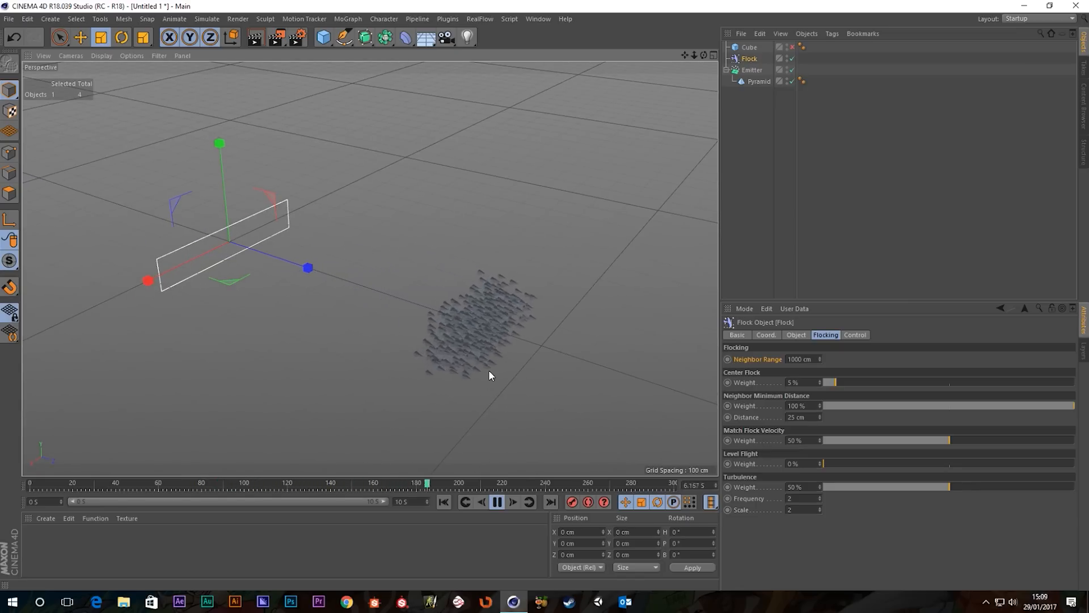
pyautogui.click(887, 442)
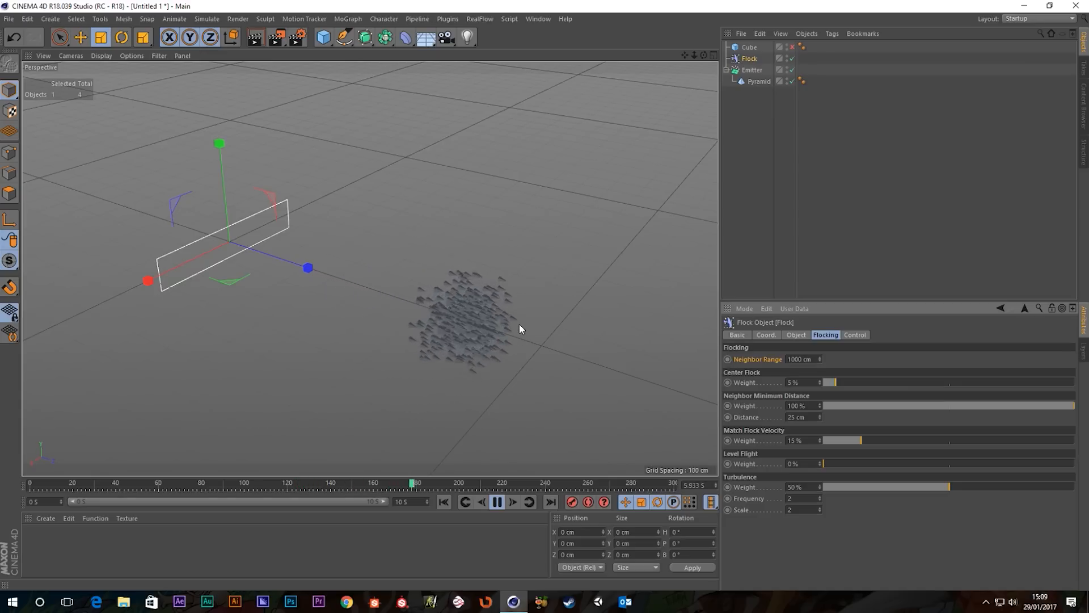
# Enable the Emitter's Tangential option so the pyramids align with their direction of travel
pyautogui.click(737, 73)
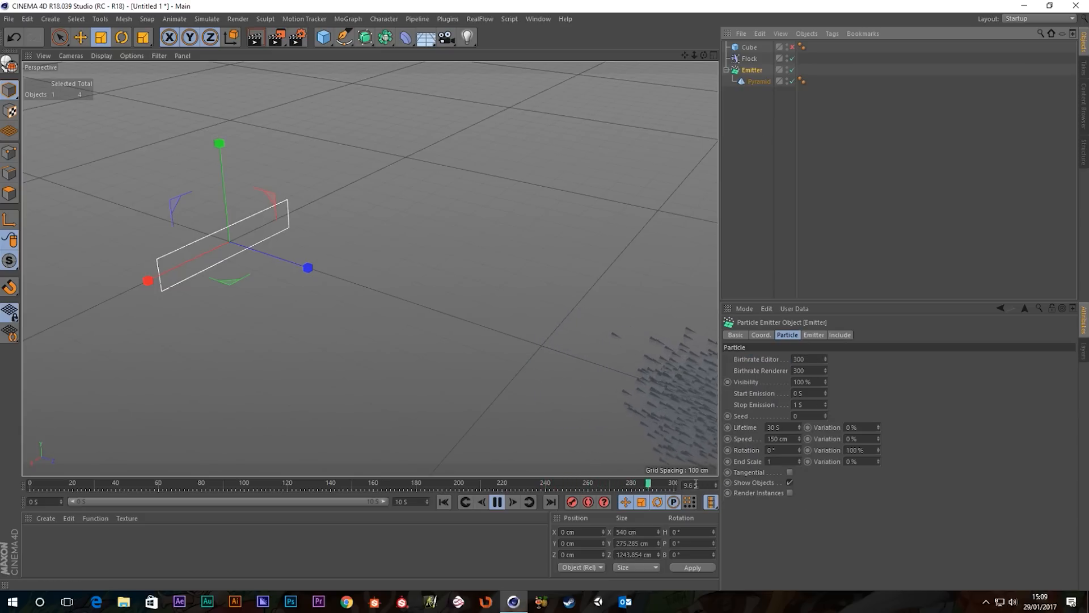
pyautogui.click(789, 481)
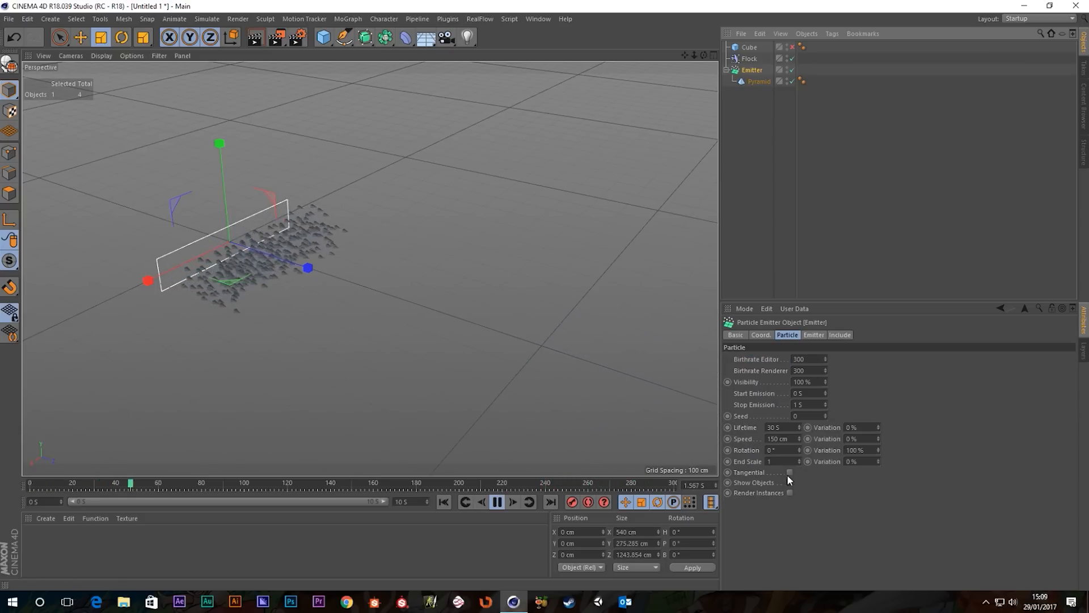
pyautogui.click(790, 473)
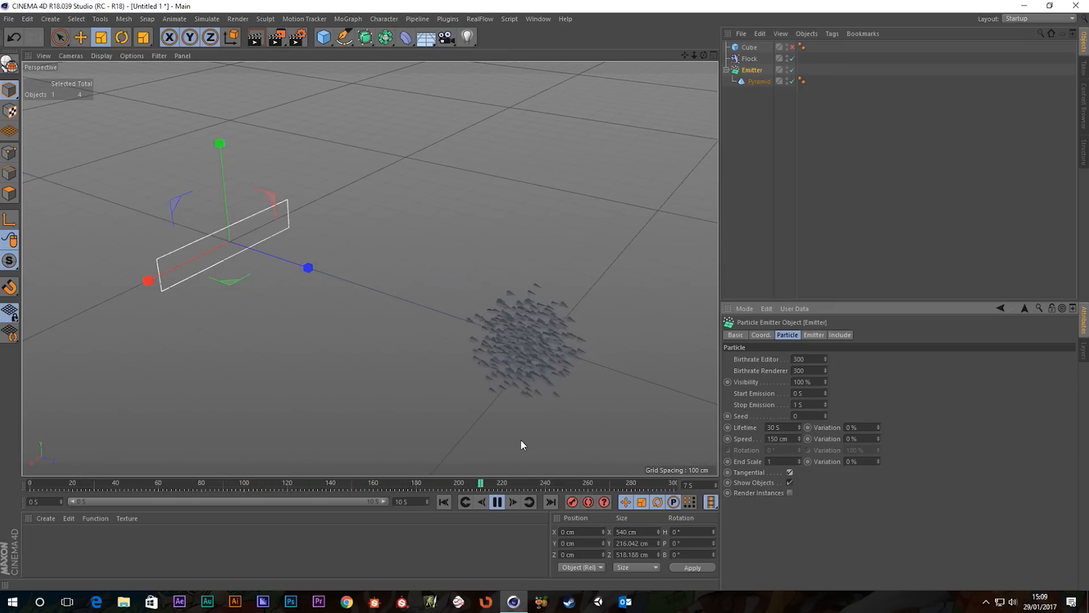
# Disable the Emitter's Tangential option, replay the animation to compare the pyramids' orientation, and re-enable the option
pyautogui.keyDown('alt'); pyautogui.moveTo(572, 379); pyautogui.dragTo(366, 261, button='middle'); pyautogui.keyUp('alt')
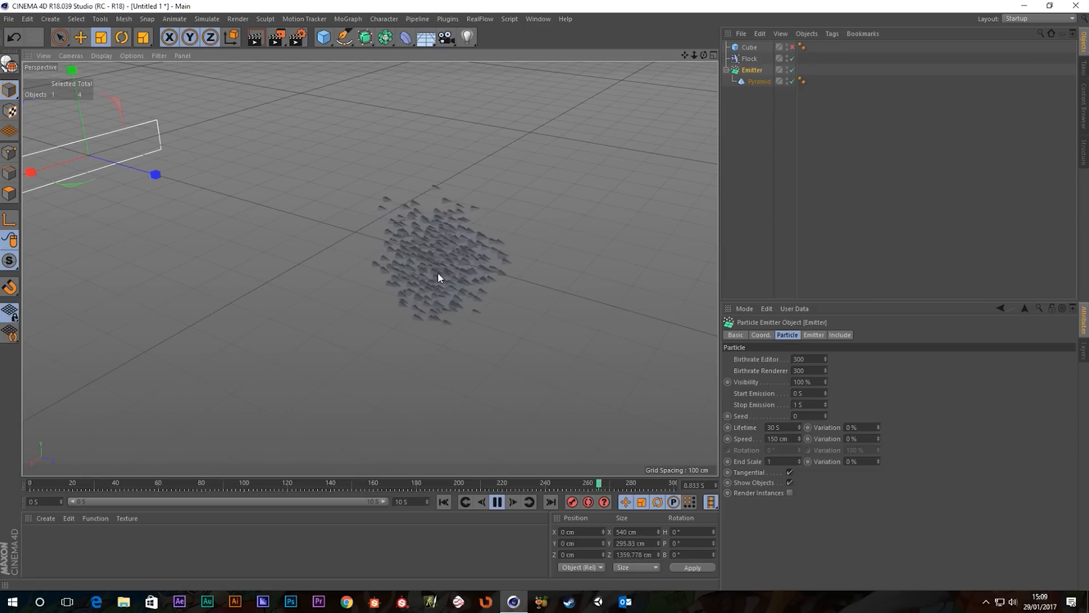
pyautogui.keyDown('alt'); pyautogui.moveTo(257, 249); pyautogui.dragTo(371, 295, button='middle'); pyautogui.keyUp('alt')
pyautogui.scroll(3, 234, 211)
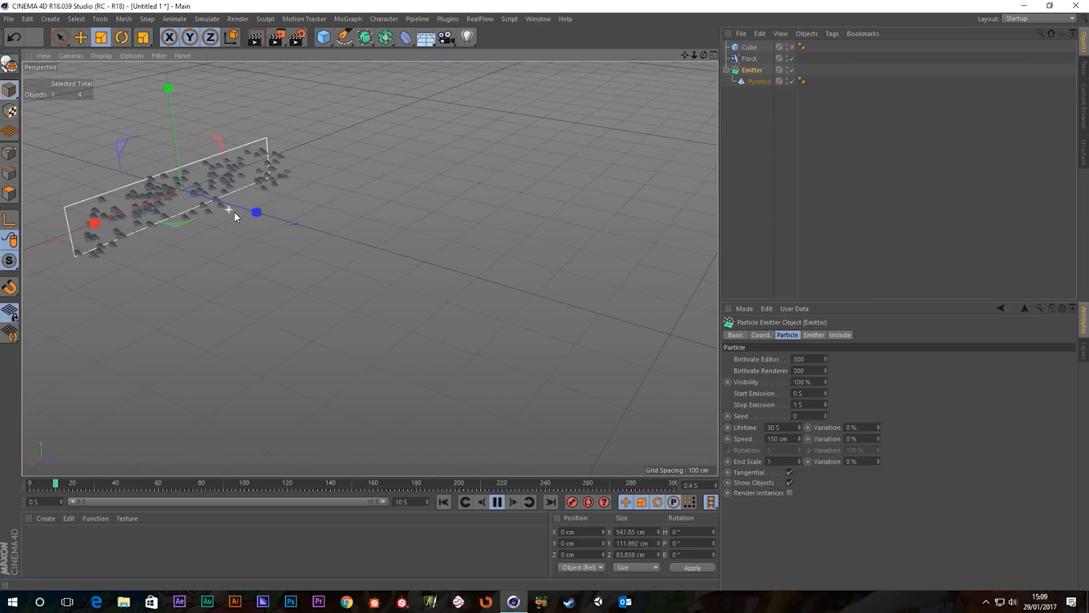
pyautogui.keyDown('alt'); pyautogui.moveTo(486, 272); pyautogui.dragTo(429, 269, button='middle'); pyautogui.keyUp('alt')
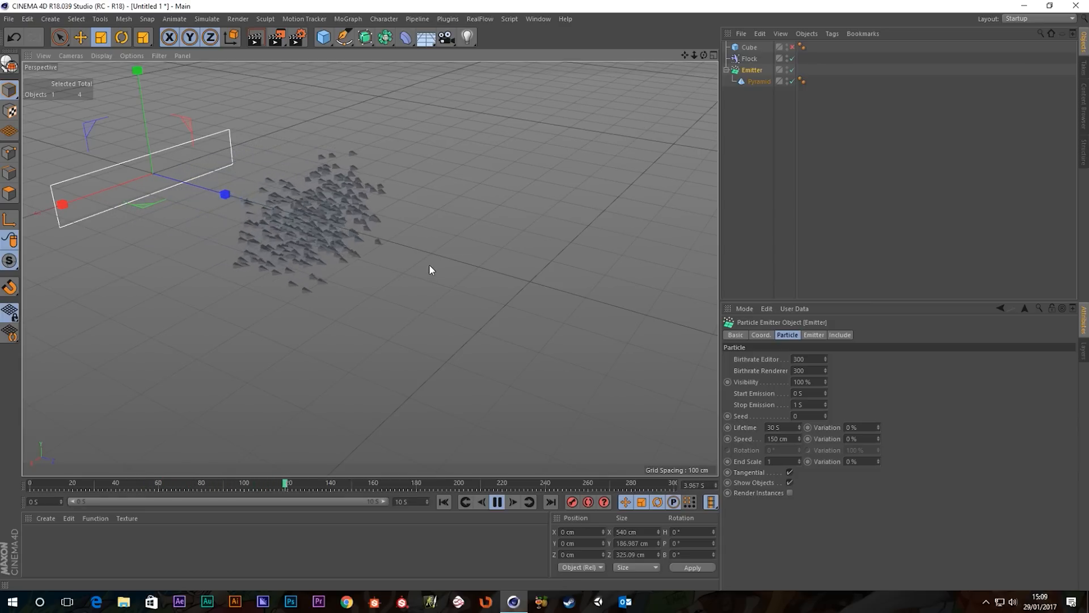
pyautogui.click(790, 472)
pyautogui.click(446, 500)
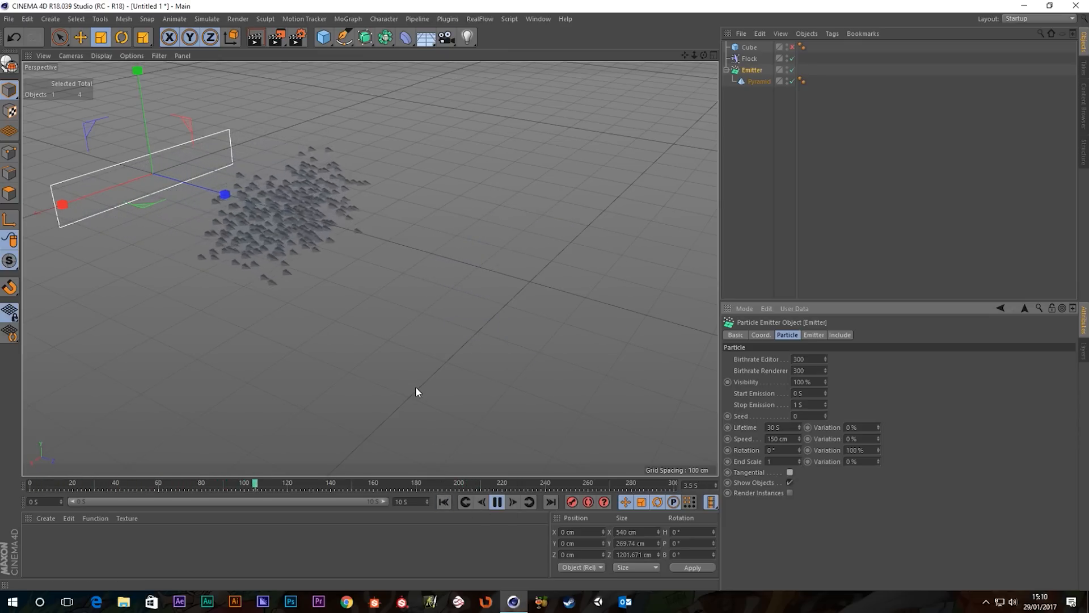
pyautogui.click(789, 472)
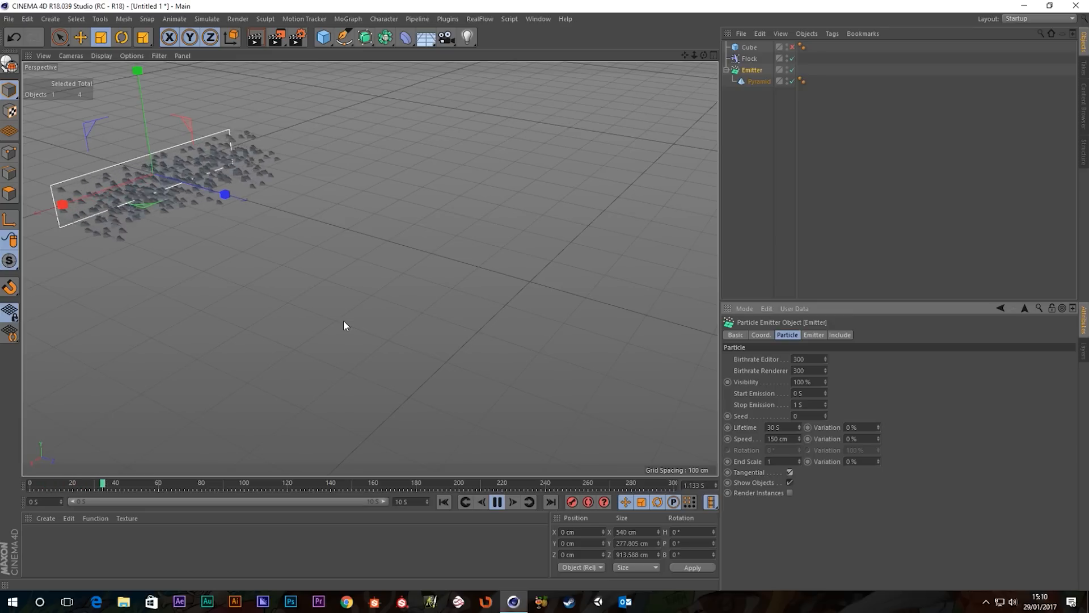
# Test the Flock object's Match Flock Velocity weight at 100 % with a replay from the start, and undo the change
pyautogui.click(749, 59)
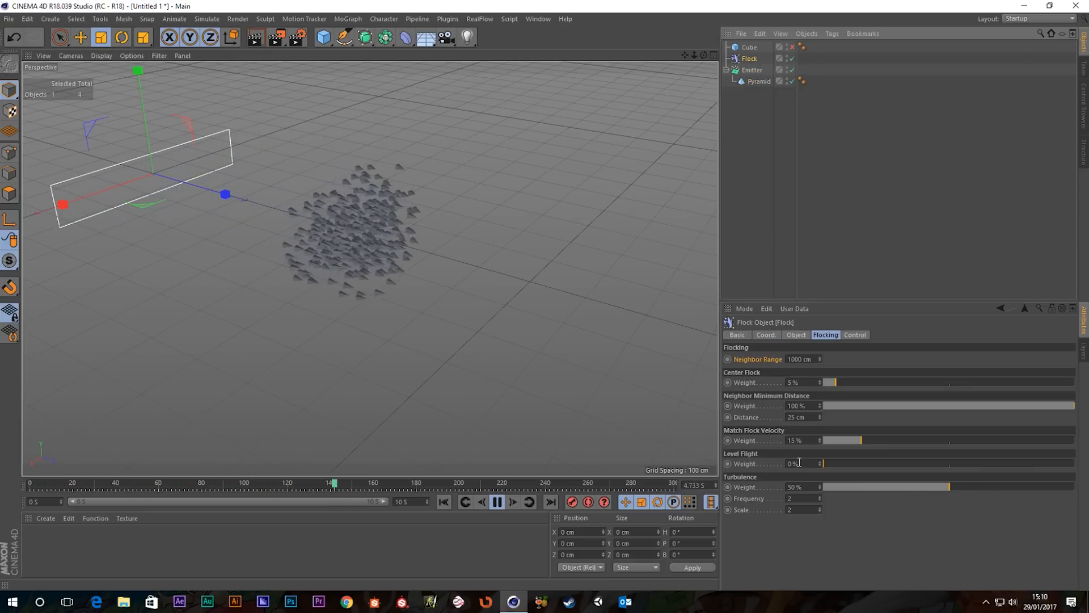
pyautogui.moveTo(854, 439); pyautogui.dragTo(1074, 440)
pyautogui.click(439, 503)
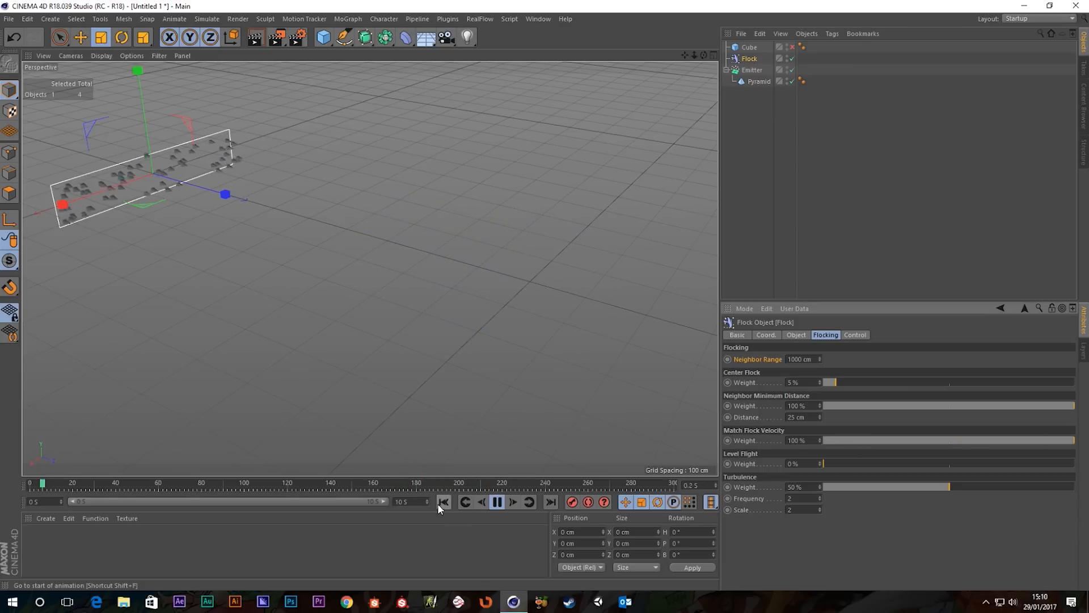
pyautogui.keyDown('alt'); pyautogui.moveTo(341, 219); pyautogui.dragTo(288, 228); pyautogui.keyUp('alt')
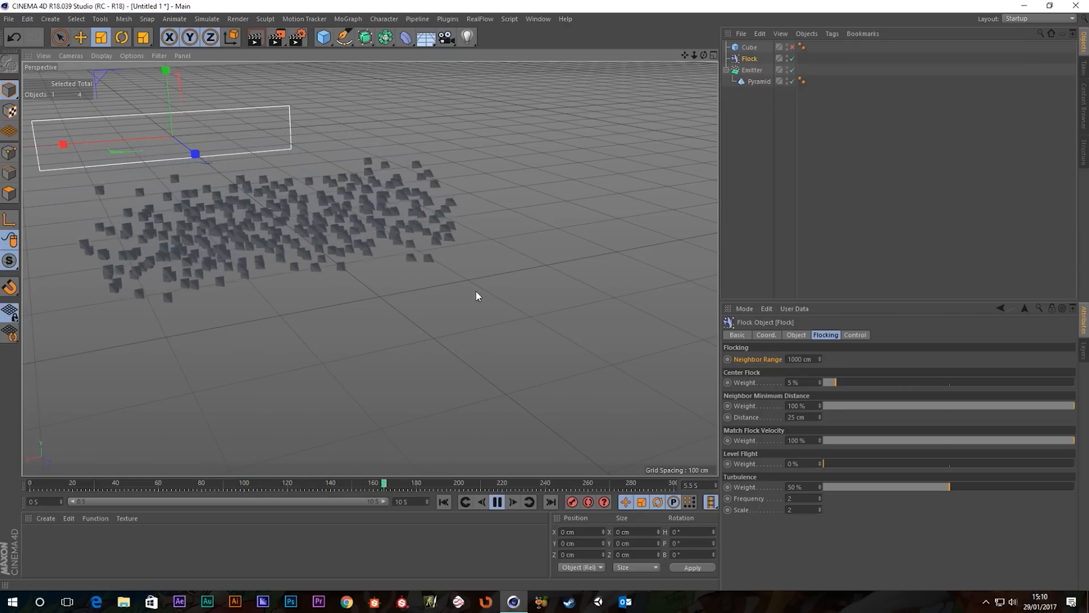
pyautogui.hotkey('ctrl', 'z')
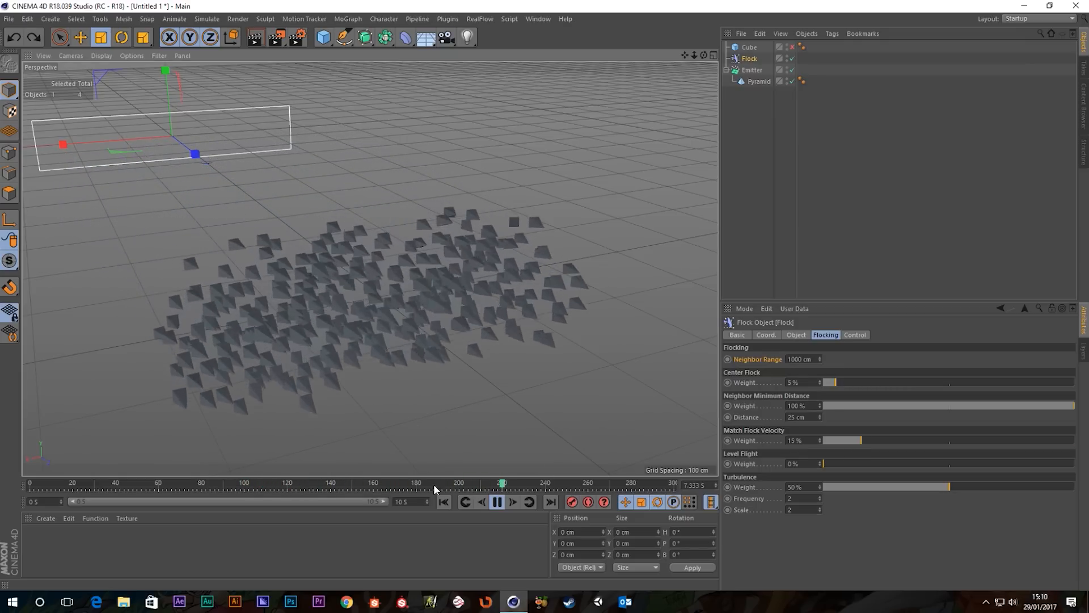
# Replay the animation, try a Match Flock Velocity weight of 0 % and undo the change
pyautogui.click(444, 502)
pyautogui.keyDown('alt'); pyautogui.moveTo(363, 280); pyautogui.dragTo(405, 286); pyautogui.keyUp('alt')
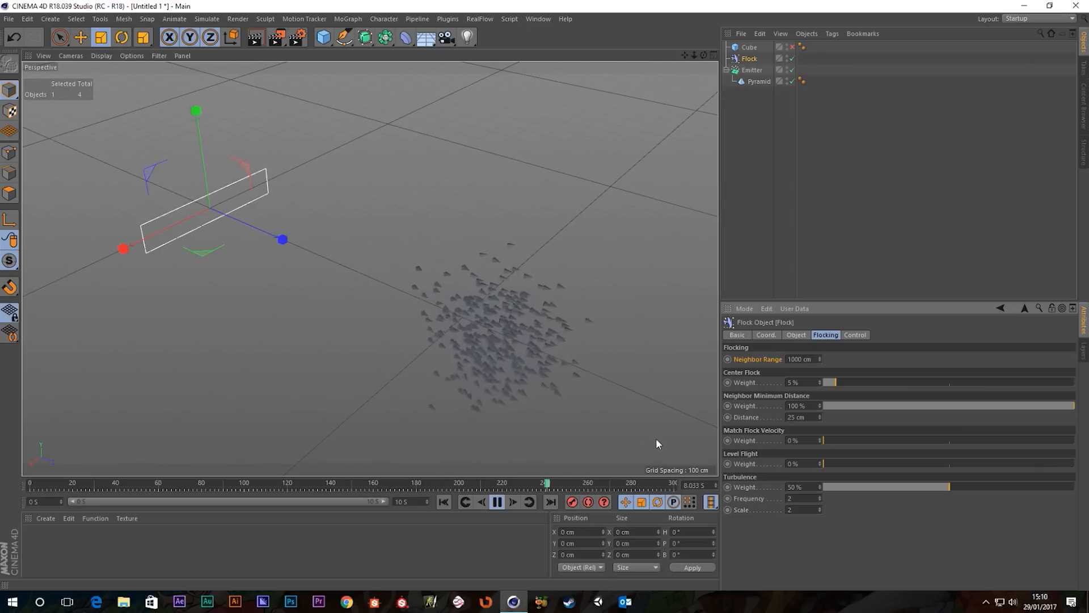
pyautogui.hotkey('ctrl', 'z')
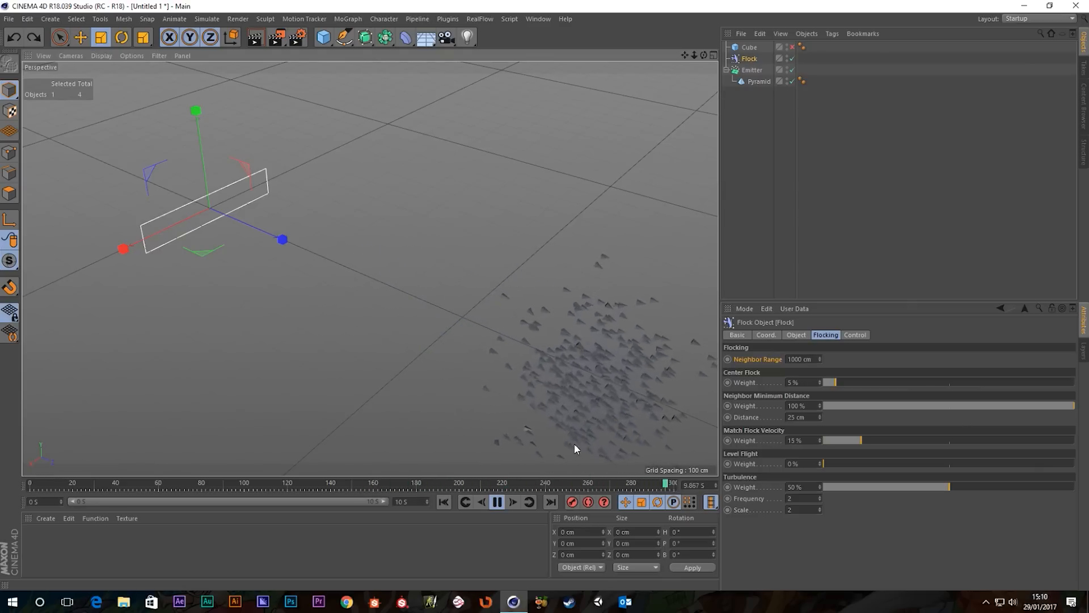
# Try a Level Flight weight of 100 % on the flock during playback and return the weight to 0 %
pyautogui.keyDown('alt'); pyautogui.moveTo(348, 371); pyautogui.dragTo(344, 371); pyautogui.keyUp('alt')
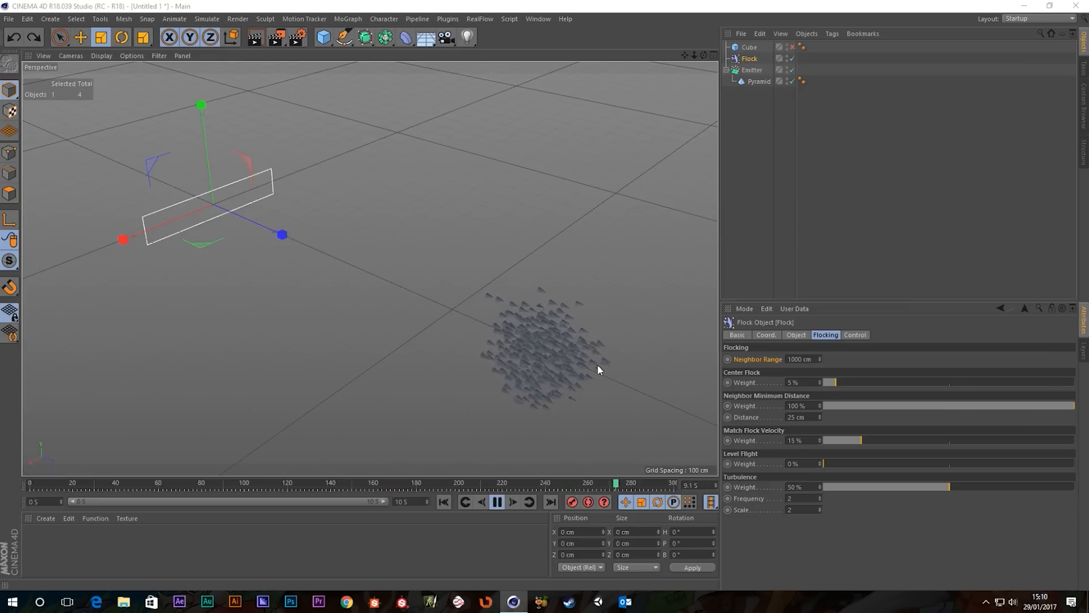
pyautogui.moveTo(599, 364)
pyautogui.keyDown('alt'); pyautogui.mouseDown()
pyautogui.moveTo(606, 333)
pyautogui.moveTo(591, 367)
pyautogui.mouseUp(); pyautogui.keyUp('alt')
pyautogui.keyDown('alt'); pyautogui.moveTo(252, 279); pyautogui.dragTo(323, 286, button='middle'); pyautogui.keyUp('alt')
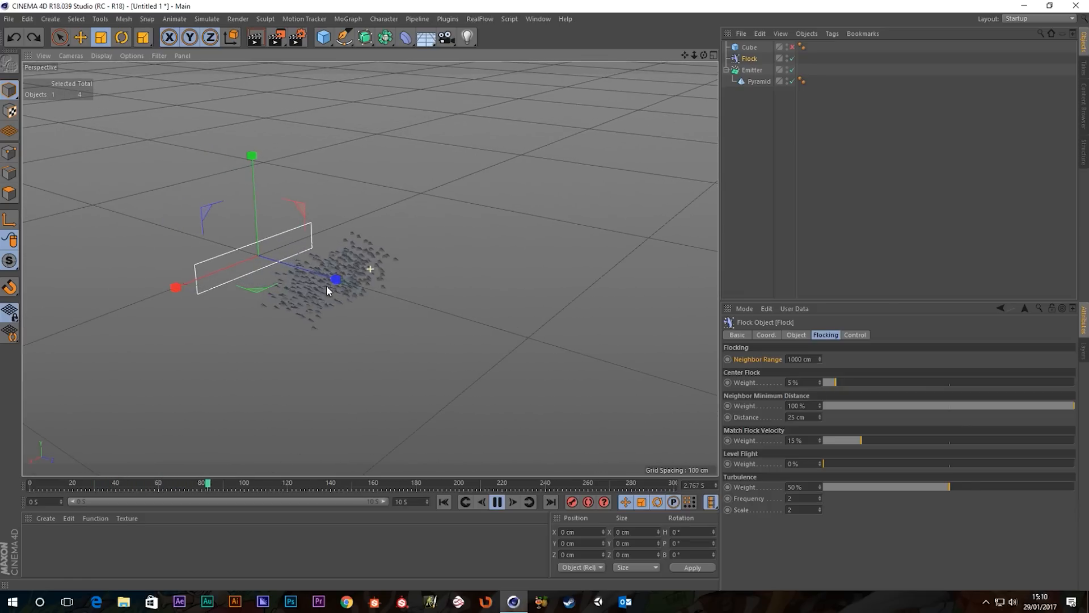
pyautogui.scroll(2, 411, 286)
pyautogui.keyDown('alt'); pyautogui.moveTo(411, 286); pyautogui.dragTo(316, 212); pyautogui.keyUp('alt')
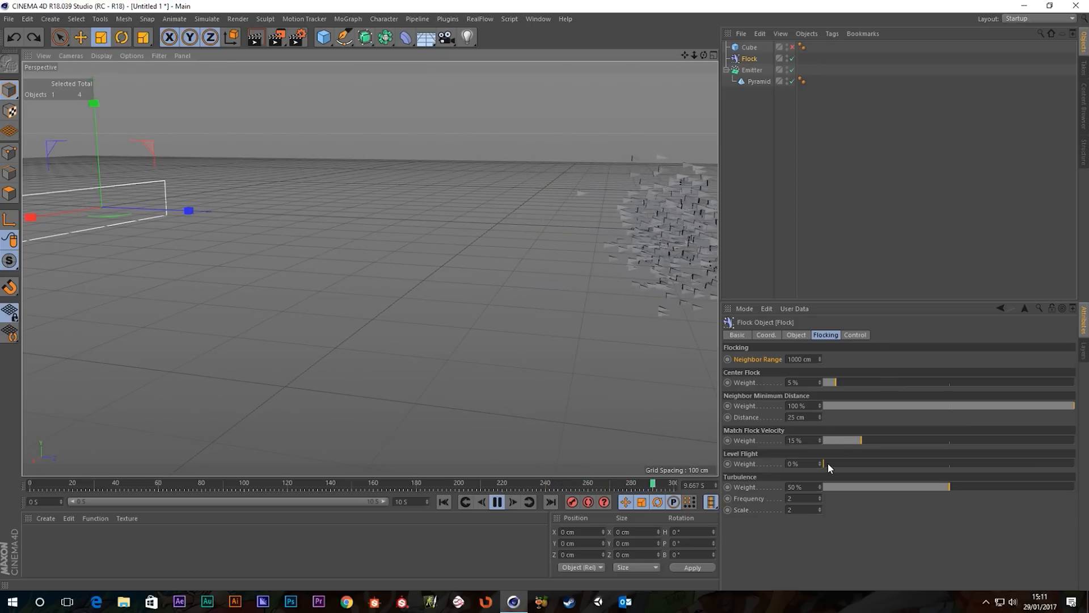
pyautogui.moveTo(828, 463); pyautogui.dragTo(1074, 464)
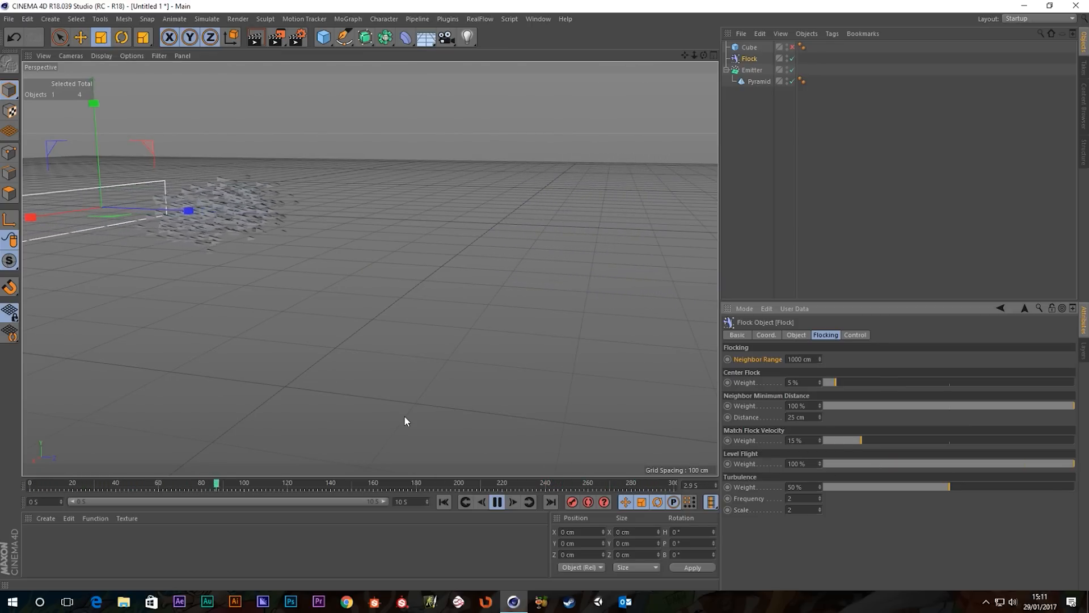
pyautogui.moveTo(418, 391)
pyautogui.keyDown('alt'); pyautogui.mouseDown()
pyautogui.moveTo(471, 375)
pyautogui.moveTo(447, 391)
pyautogui.mouseUp(); pyautogui.keyUp('alt')
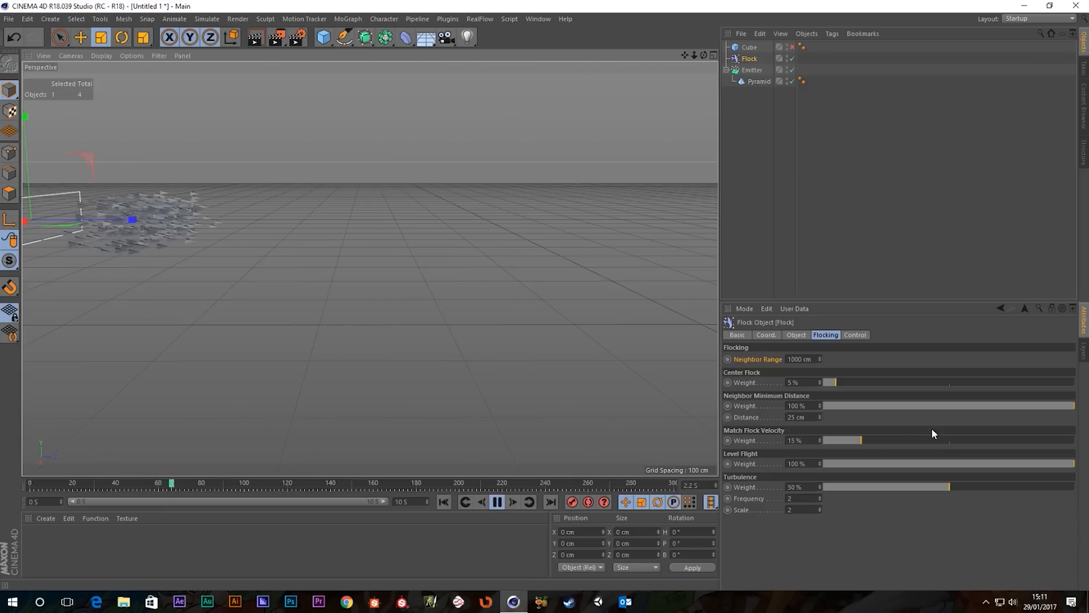
pyautogui.moveTo(989, 464); pyautogui.dragTo(817, 464)
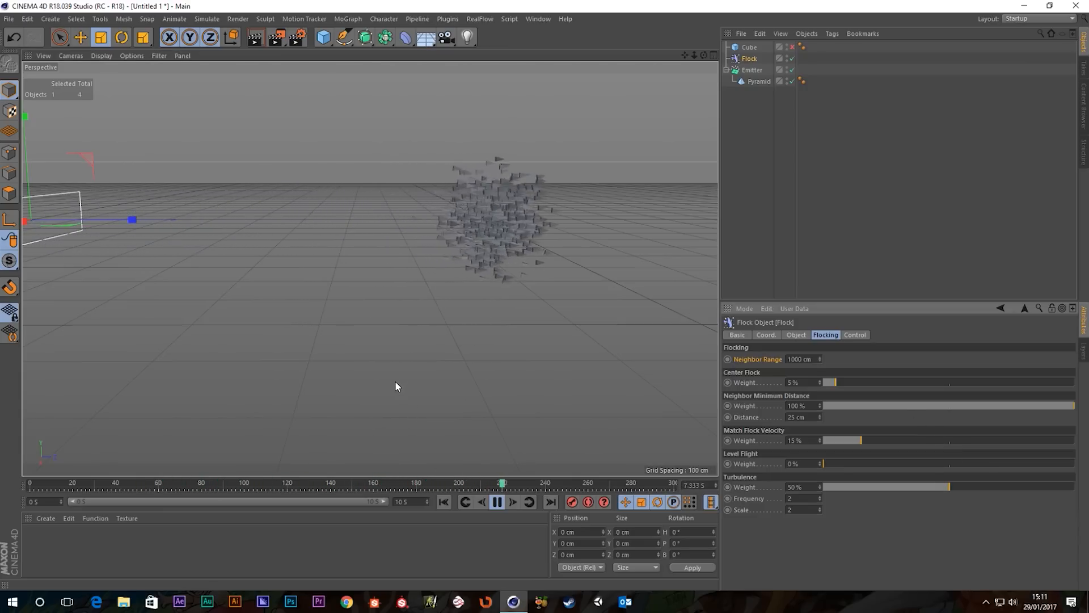
# Set the Match Flock Velocity weight to 10 %, and pause and resume the playback
pyautogui.click(810, 441)
pyautogui.write('10')
pyautogui.press('Return')
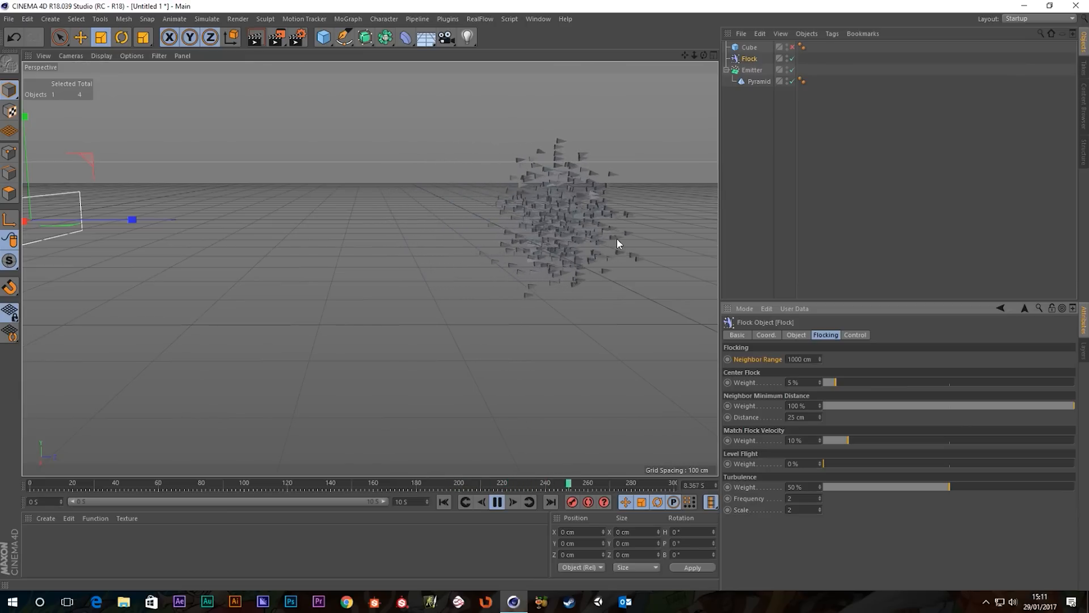
pyautogui.click(498, 504)
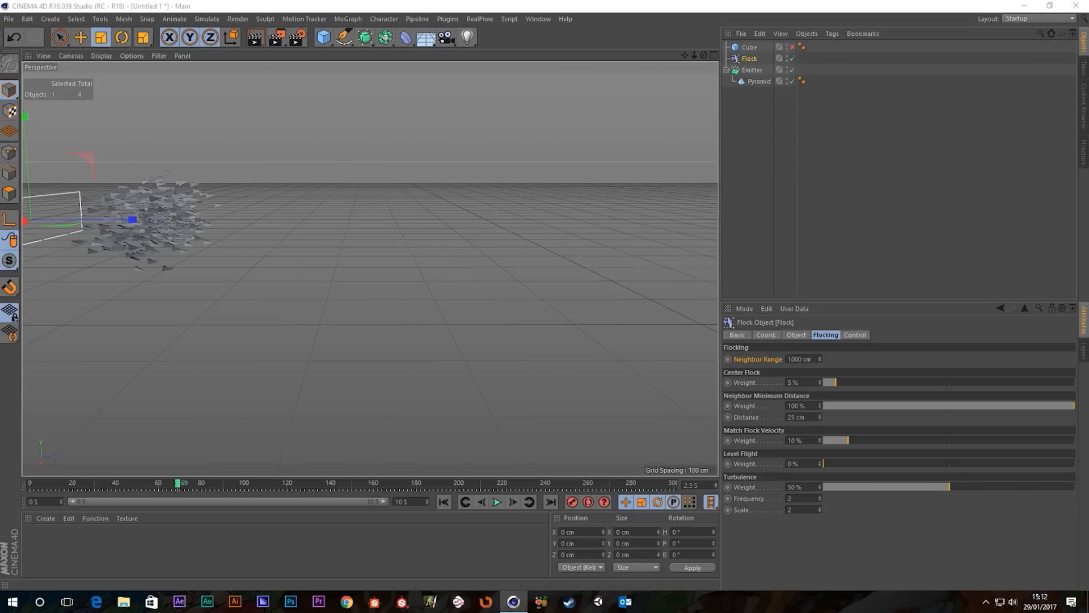
pyautogui.click(497, 503)
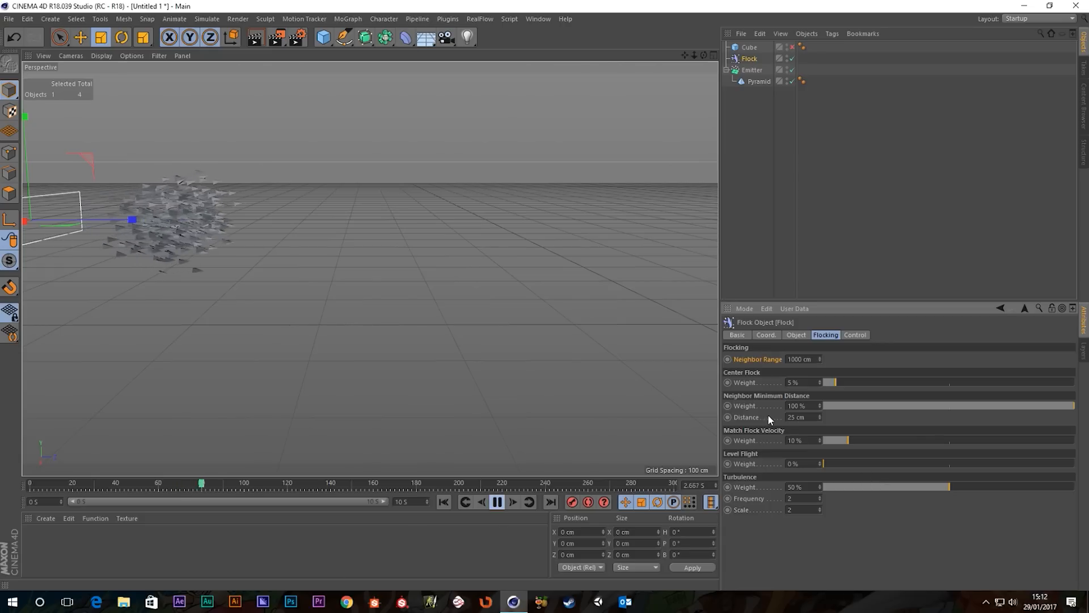
# Try Turbulence weights of 0 % and 100 % on the flock during playback, undoing each change
pyautogui.moveTo(948, 487); pyautogui.dragTo(806, 491)
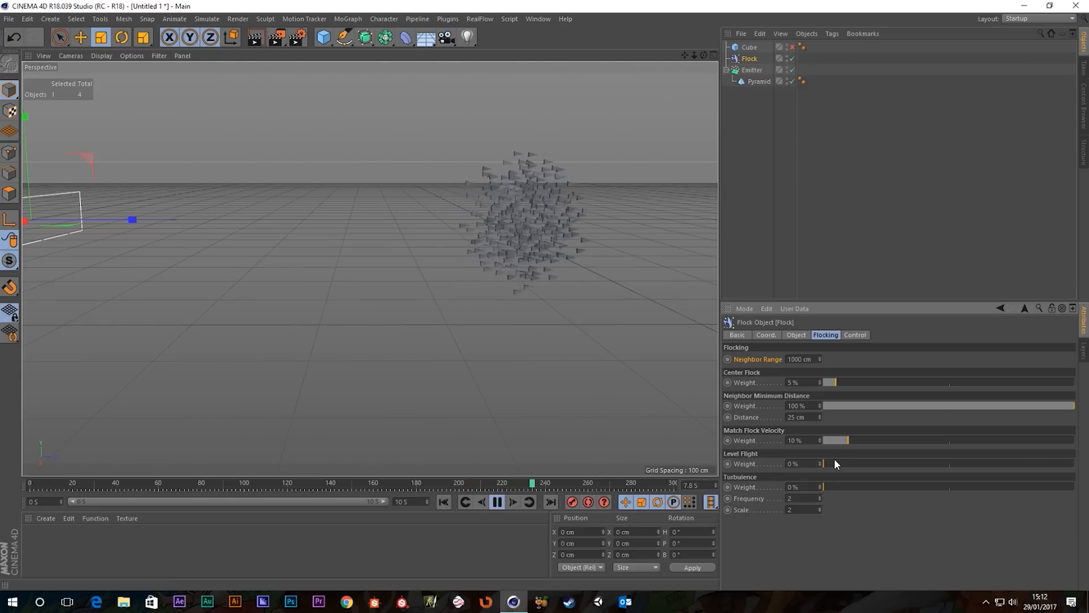
pyautogui.hotkey('ctrl', 'z')
pyautogui.click(444, 502)
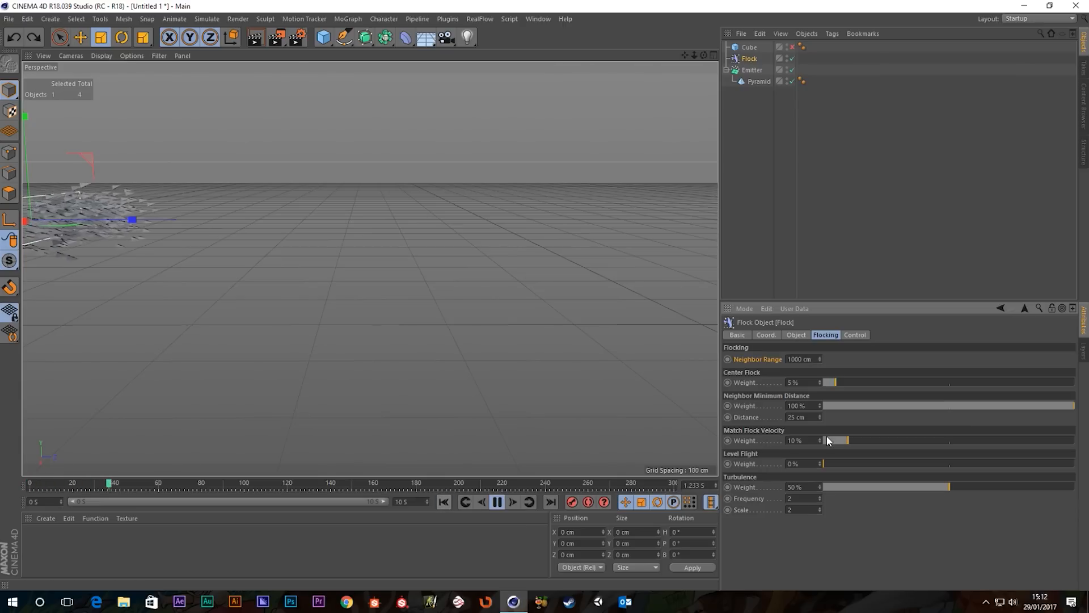
pyautogui.moveTo(941, 486); pyautogui.dragTo(1074, 487)
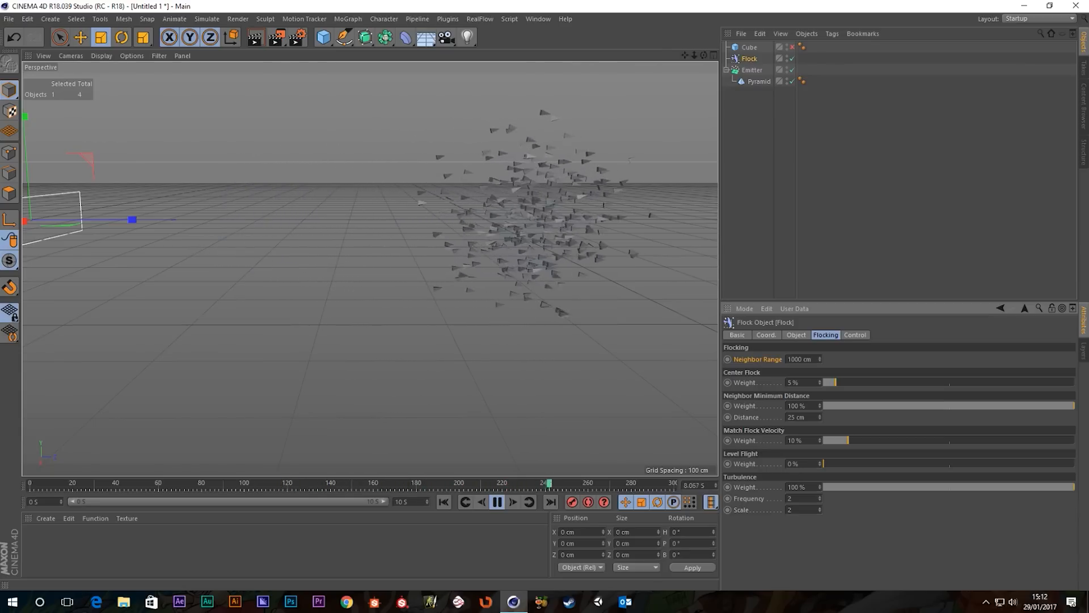
pyautogui.hotkey('ctrl', 'z')
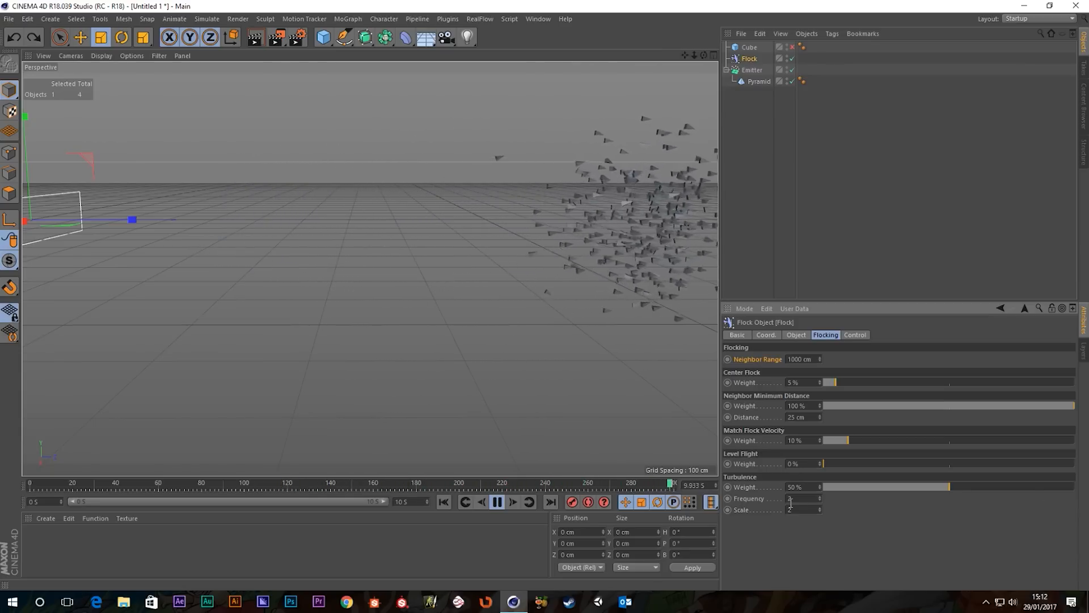
# Try raising the Turbulence Frequency to 30.3 and to 200, and undo the changes
pyautogui.click(819, 496)
pyautogui.moveTo(820, 496)
pyautogui.mouseDown()
pyautogui.moveTo(820, 476)
pyautogui.moveTo(819, 496)
pyautogui.mouseUp()
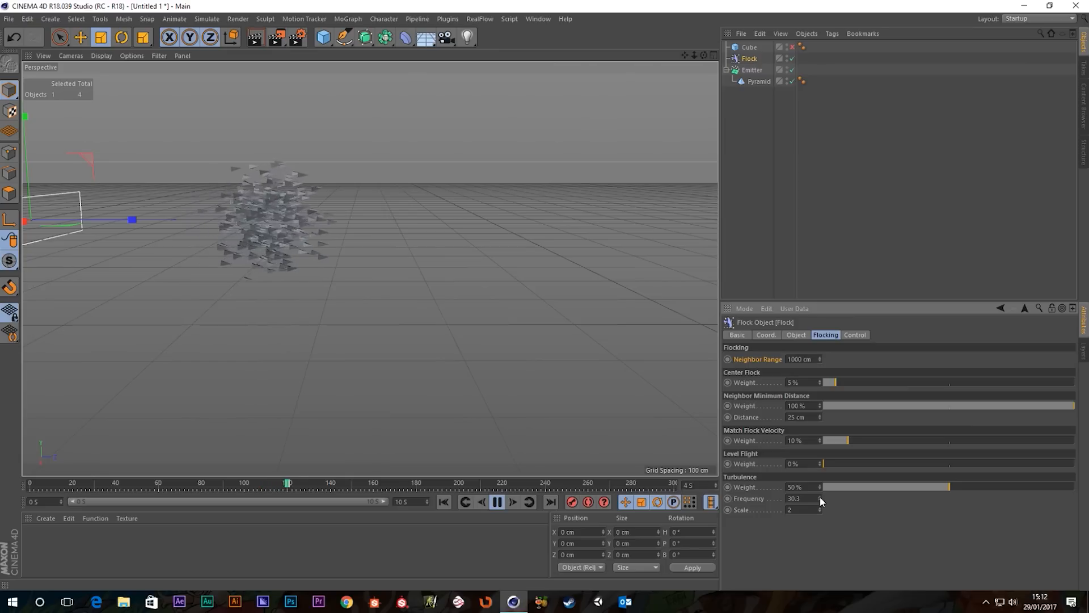
pyautogui.click(800, 498)
pyautogui.write('200')
pyautogui.press('Return')
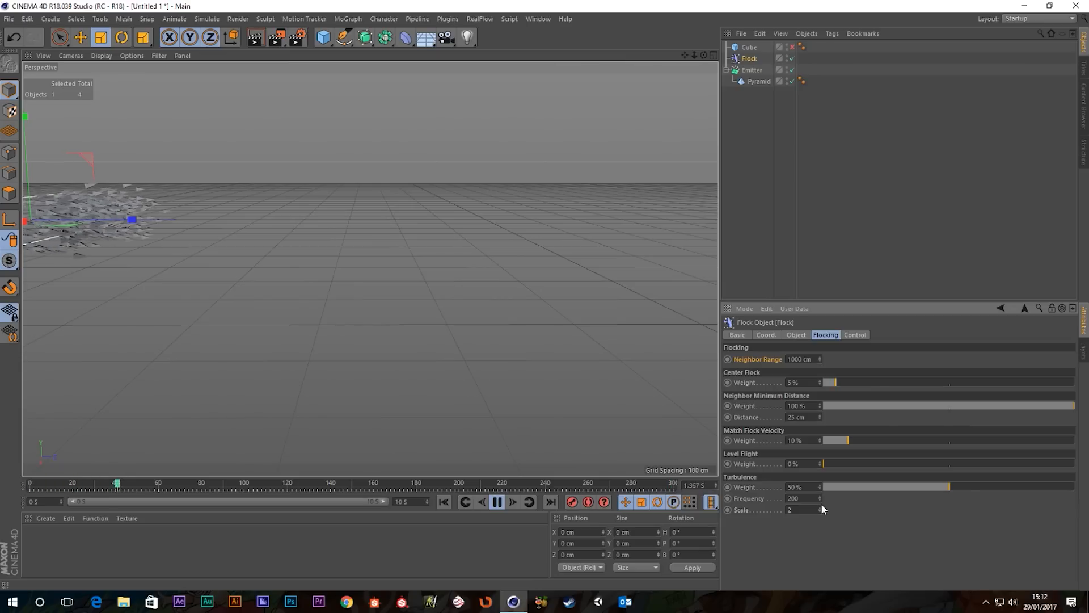
pyautogui.hotkey('ctrl', 'z')
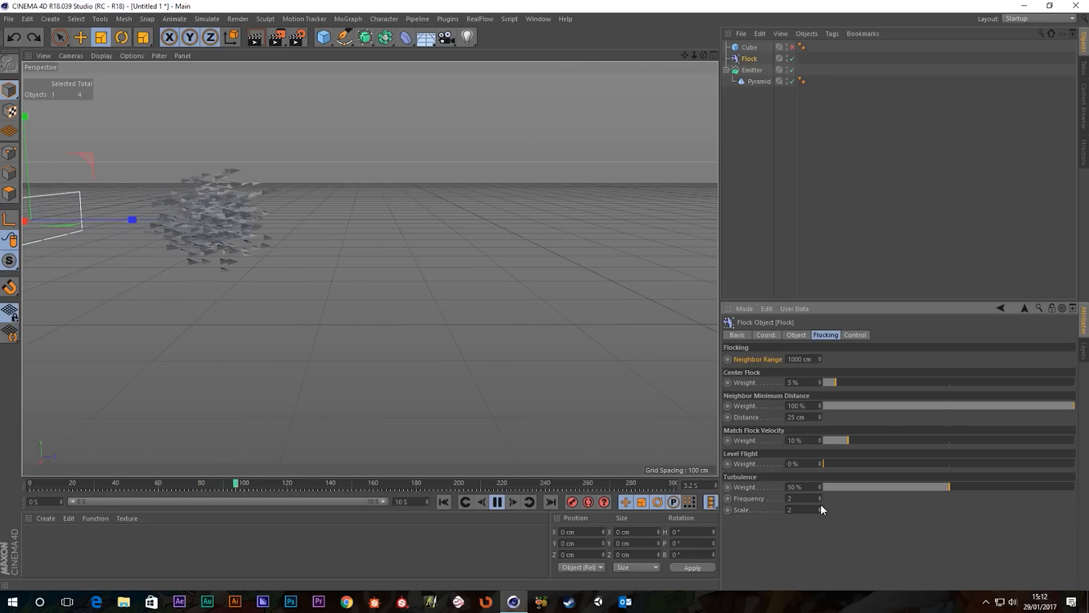
# Try a Turbulence Scale of 523.9 and a Frequency of 1 while watching the flock, and undo both changes
pyautogui.moveTo(820, 509)
pyautogui.mouseDown()
pyautogui.moveTo(821, 494)
pyautogui.moveTo(819, 509)
pyautogui.mouseUp()
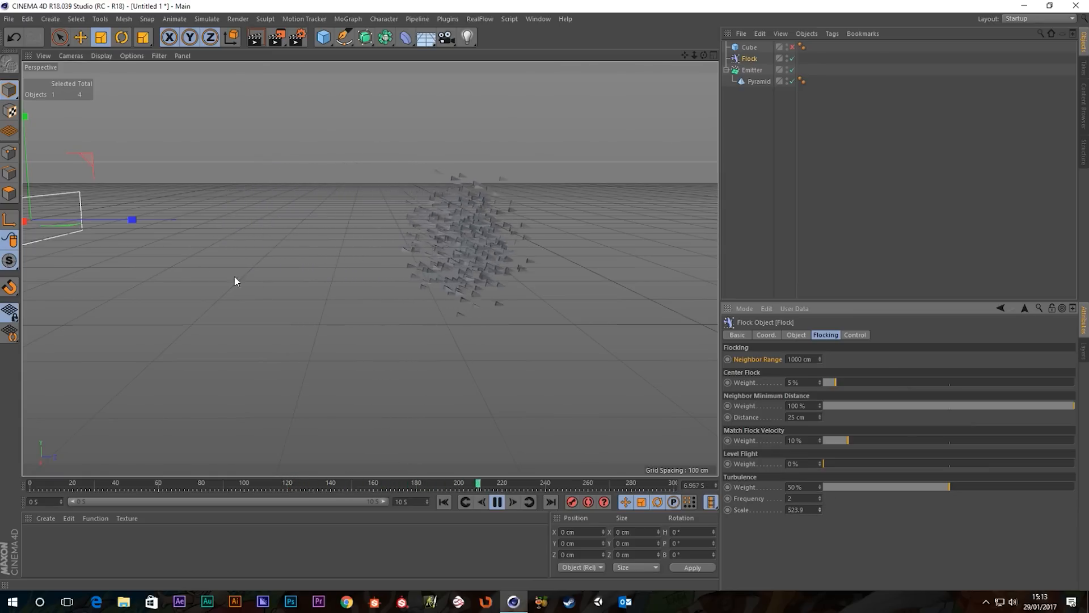
pyautogui.keyDown('alt'); pyautogui.moveTo(502, 308); pyautogui.dragTo(351, 309); pyautogui.keyUp('alt')
pyautogui.scroll(-4, 349, 308)
pyautogui.keyDown('alt'); pyautogui.moveTo(335, 293); pyautogui.dragTo(341, 293, button='middle'); pyautogui.keyUp('alt')
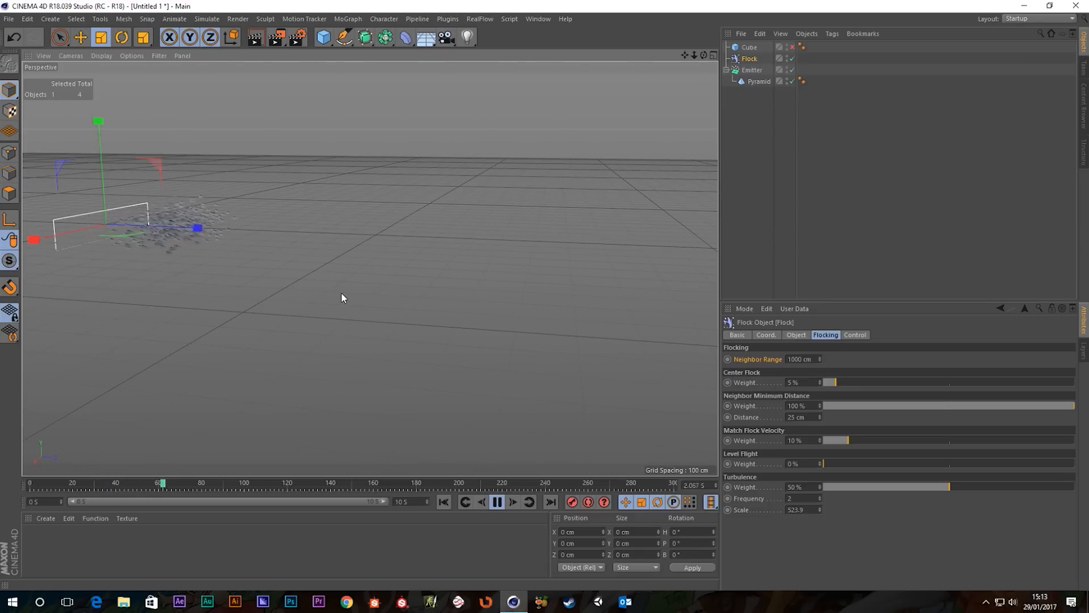
pyautogui.keyDown('alt'); pyautogui.moveTo(342, 297); pyautogui.dragTo(366, 276); pyautogui.keyUp('alt')
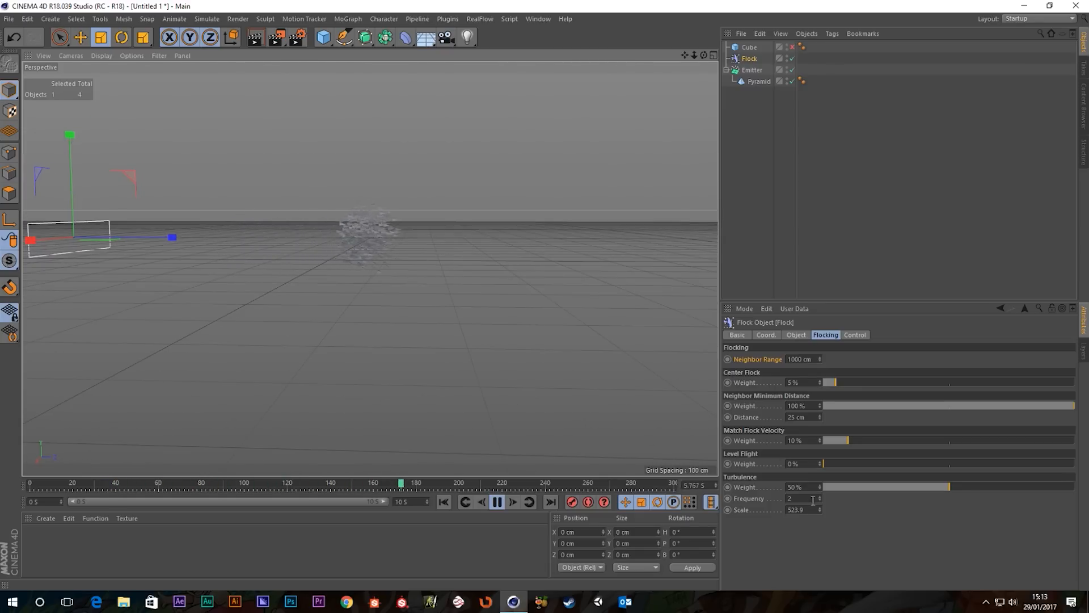
pyautogui.click(791, 498)
pyautogui.write('1')
pyautogui.press('Return')
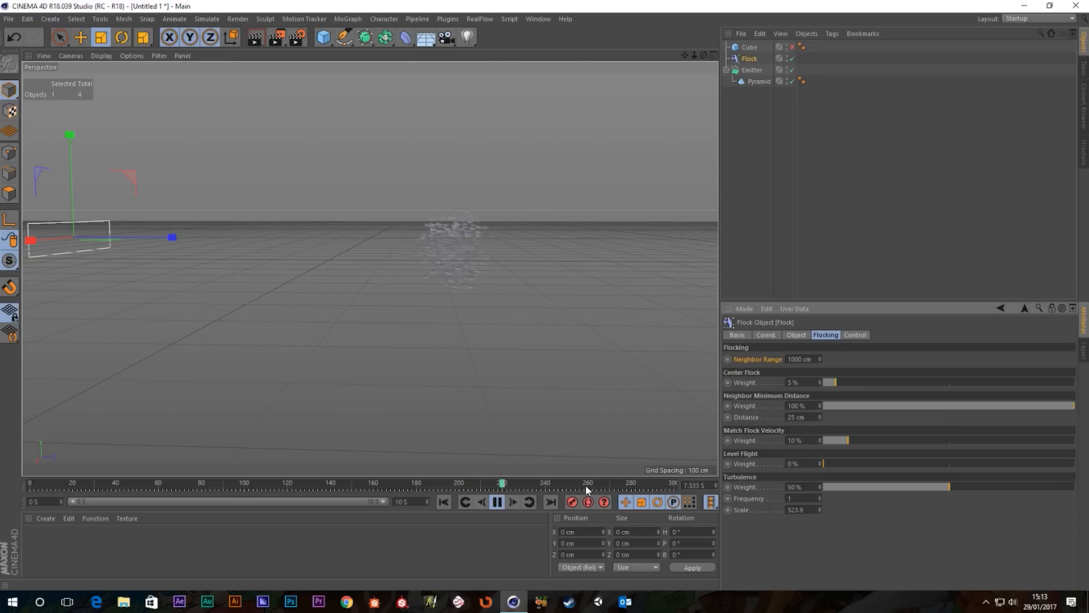
pyautogui.hotkey('ctrl', 'z')
pyautogui.hotkey('ctrl', 'z')
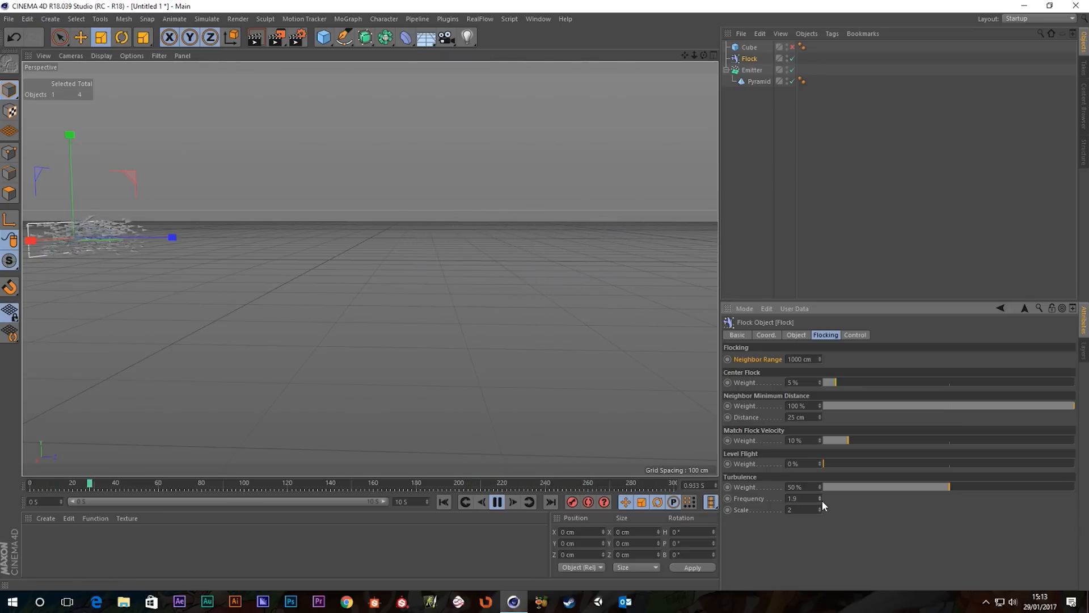
# Try a Turbulence Frequency of 0 while watching the flock from a slightly higher angle, and undo the change
pyautogui.moveTo(822, 500); pyautogui.dragTo(794, 503)
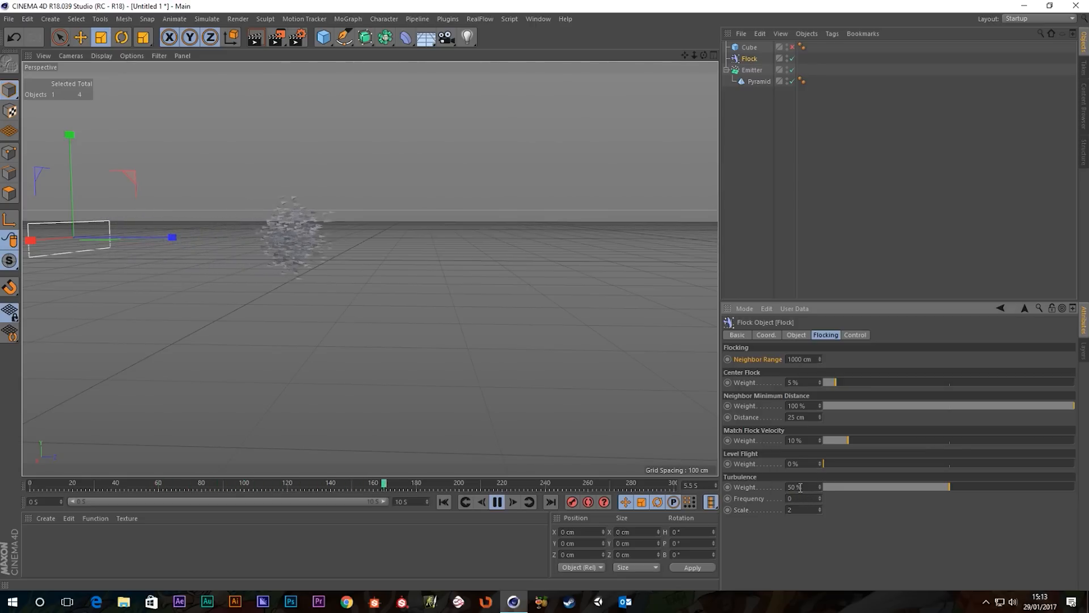
pyautogui.moveTo(320, 229)
pyautogui.keyDown('alt'); pyautogui.mouseDown()
pyautogui.moveTo(321, 253)
pyautogui.moveTo(315, 246)
pyautogui.mouseUp(); pyautogui.keyUp('alt')
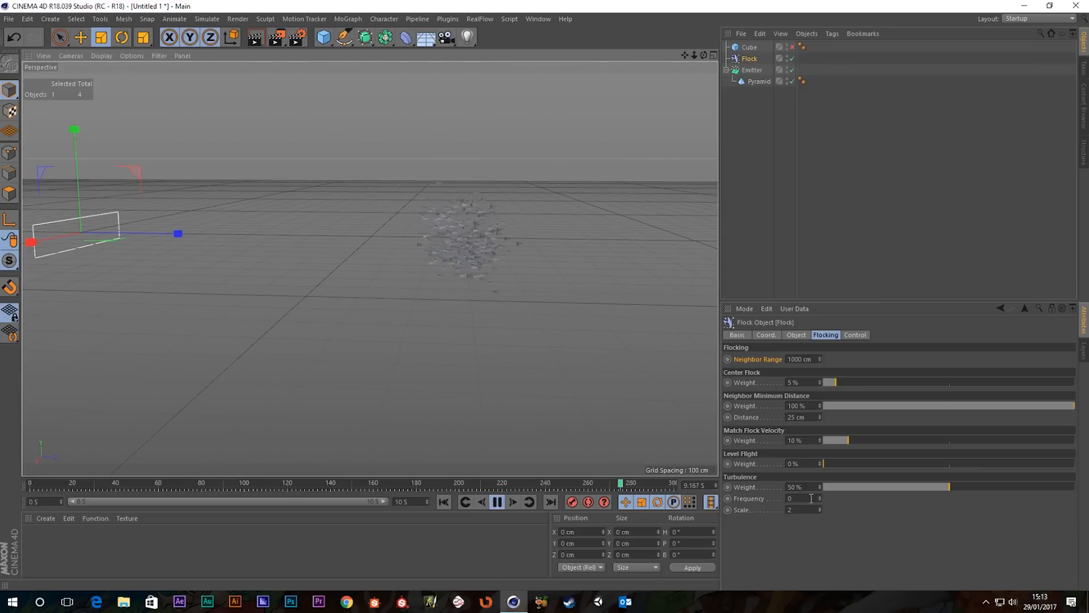
pyautogui.hotkey('ctrl', 'z')
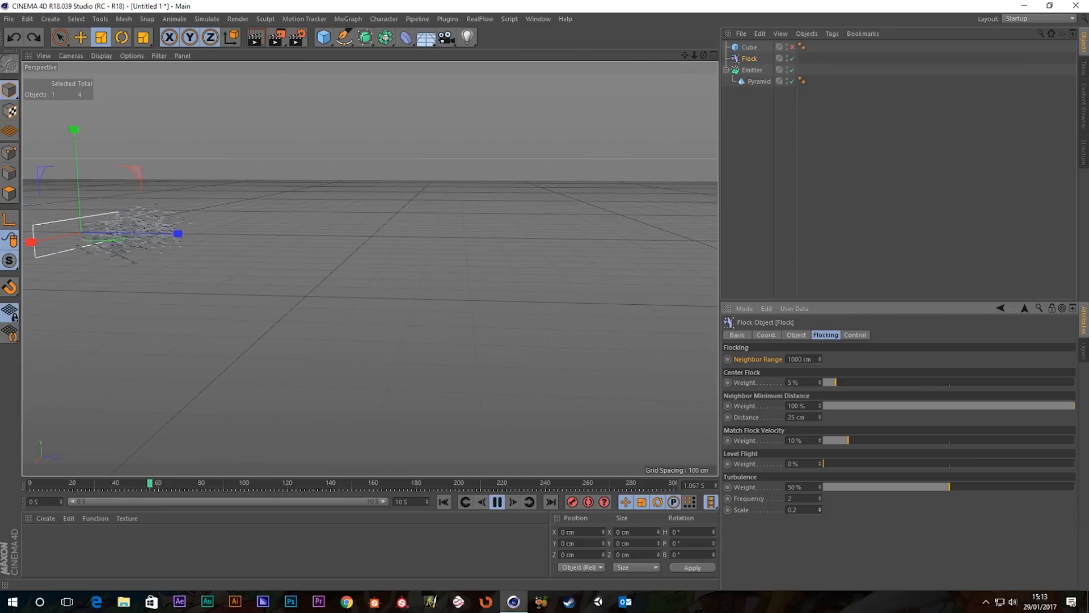
# Try Turbulence Scale values of 0.3 and 200 while watching the flock up close and from farther away, undoing each change
pyautogui.scroll(3, 267, 229)
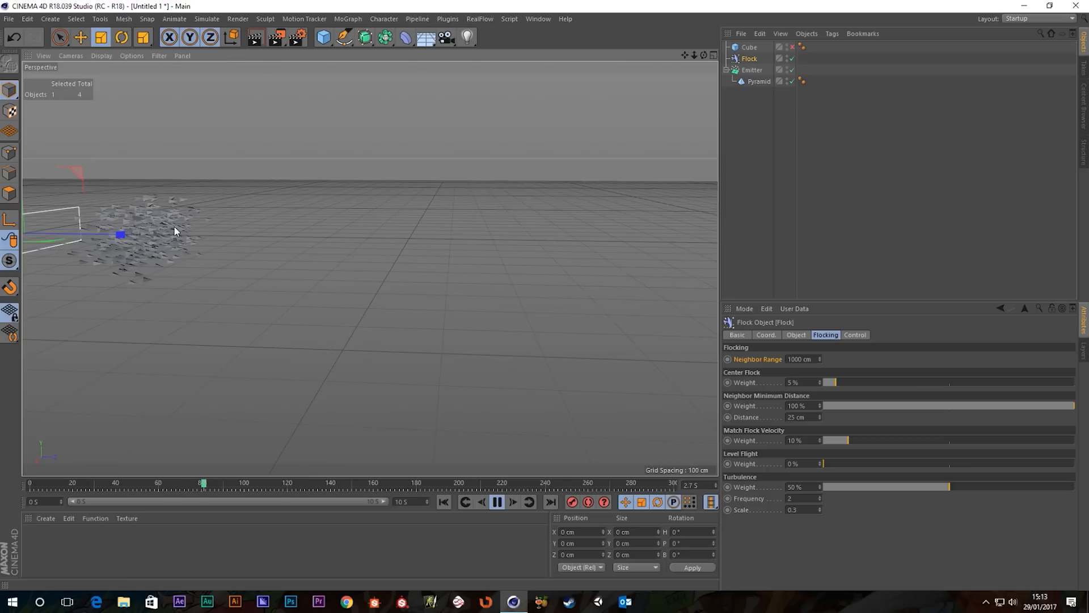
pyautogui.scroll(2, 242, 226)
pyautogui.scroll(3, 241, 226)
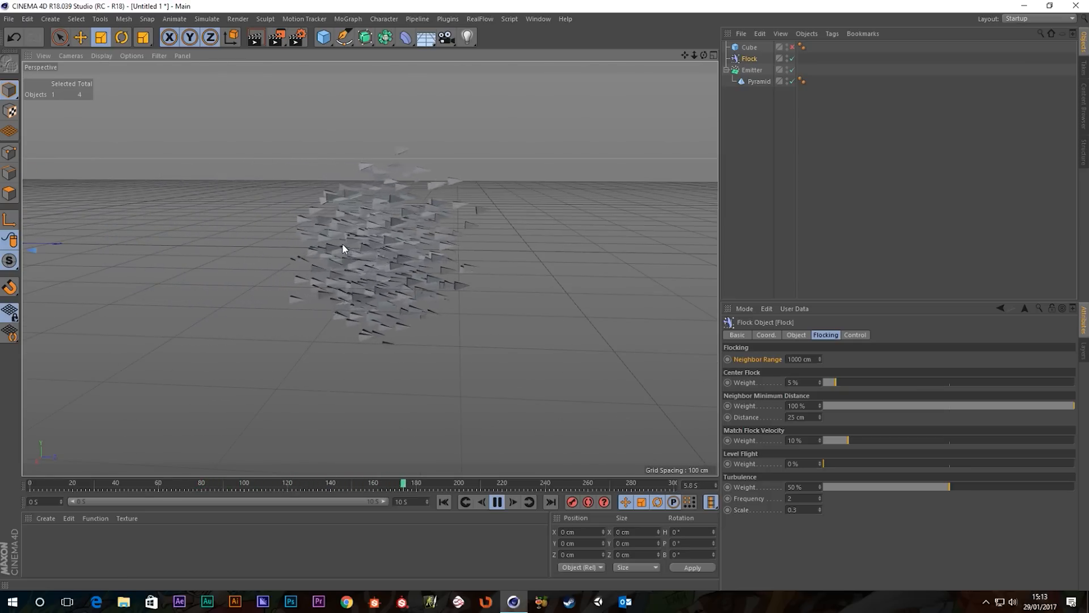
pyautogui.keyDown('alt'); pyautogui.moveTo(465, 253); pyautogui.dragTo(228, 218, button='middle'); pyautogui.keyUp('alt')
pyautogui.scroll(-5, 229, 221)
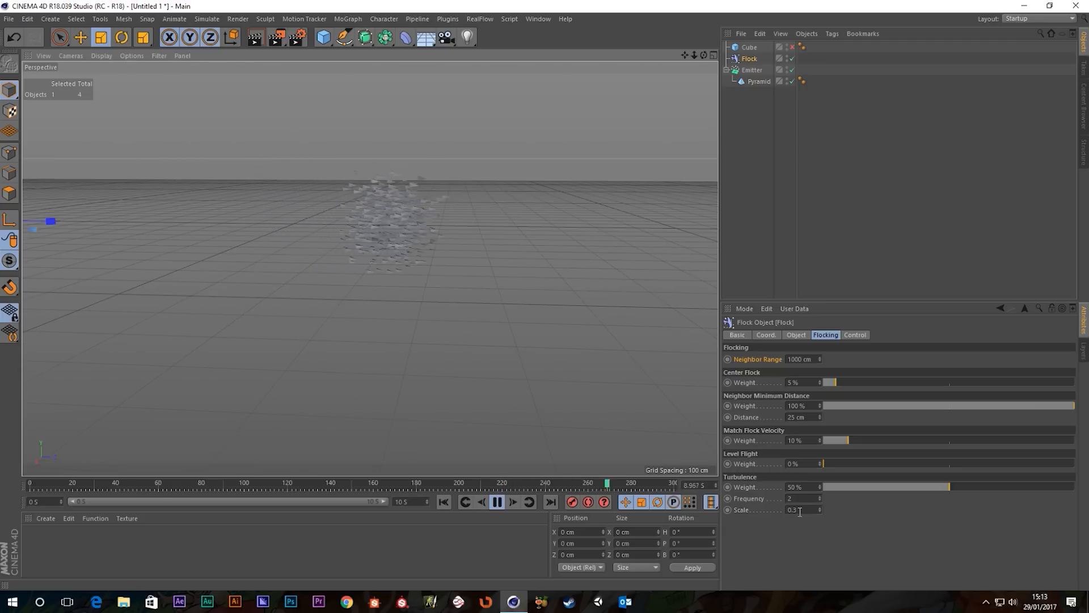
pyautogui.hotkey('ctrl', 'z')
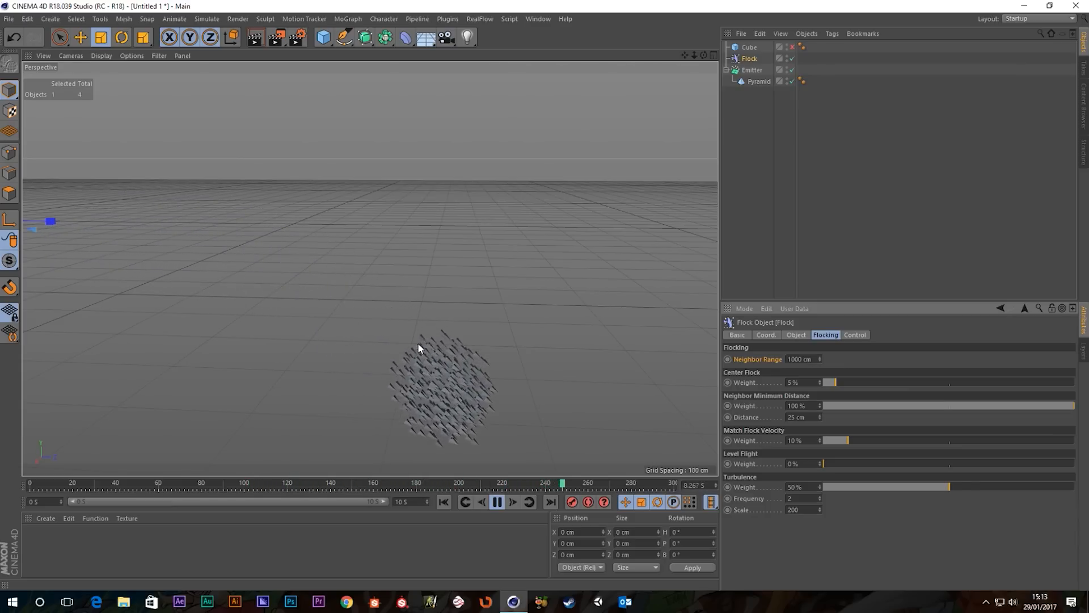
pyautogui.scroll(-5, 416, 342)
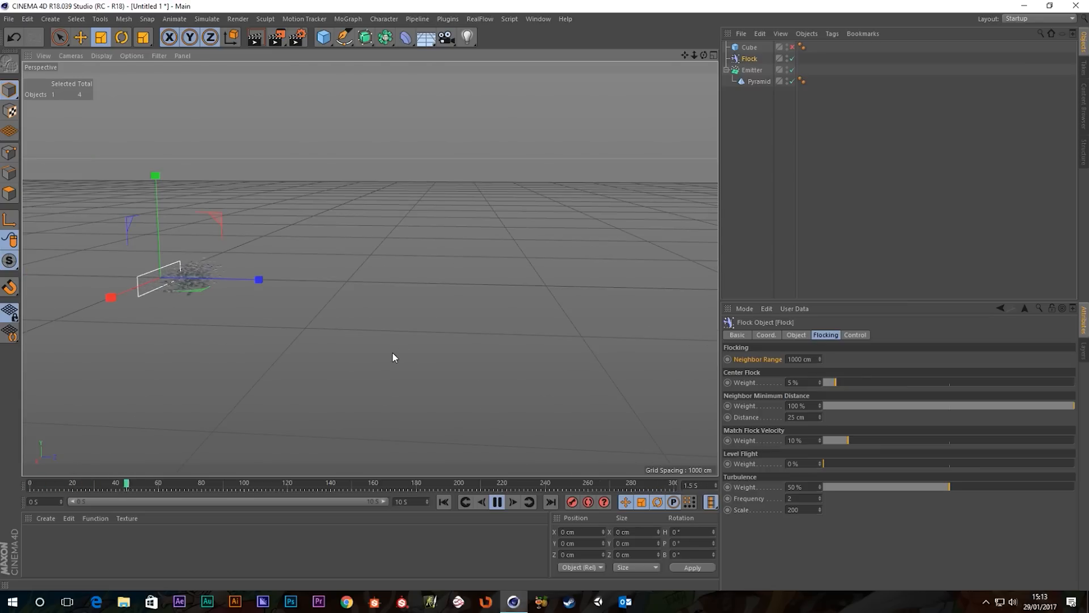
pyautogui.hotkey('ctrl', 'z')
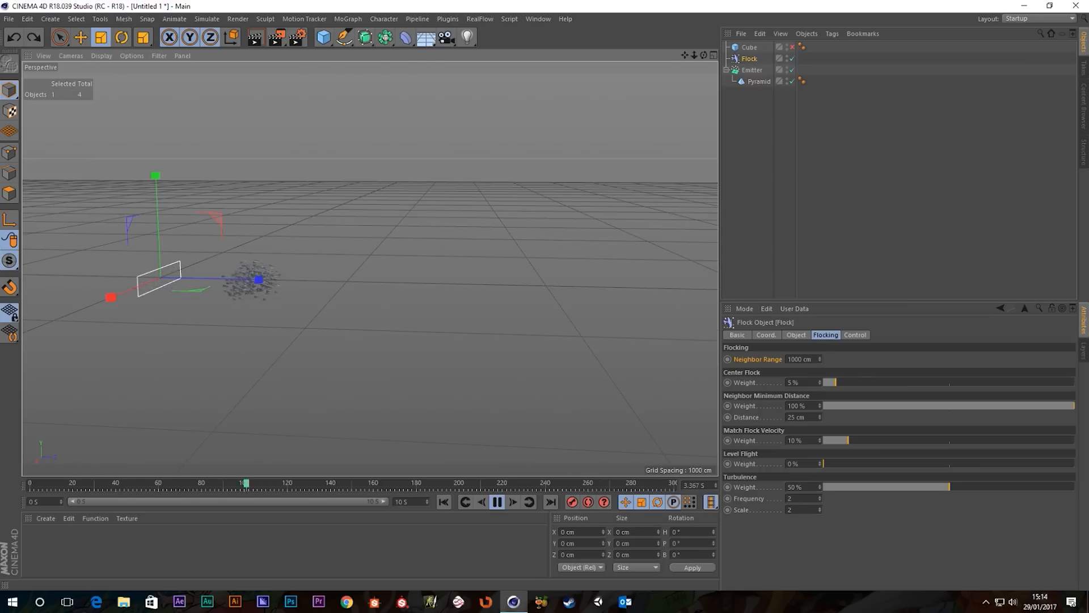
# Activate Live Selection and set the flock's Speed Limits Weight to 51 % while viewing the flock from a higher angle
pyautogui.moveTo(410, 270)
pyautogui.keyDown('alt'); pyautogui.mouseDown()
pyautogui.moveTo(350, 280)
pyautogui.moveTo(334, 304)
pyautogui.moveTo(397, 267)
pyautogui.mouseUp(); pyautogui.keyUp('alt')
pyautogui.keyDown('alt'); pyautogui.moveTo(346, 248); pyautogui.dragTo(369, 269, button='middle'); pyautogui.keyUp('alt')
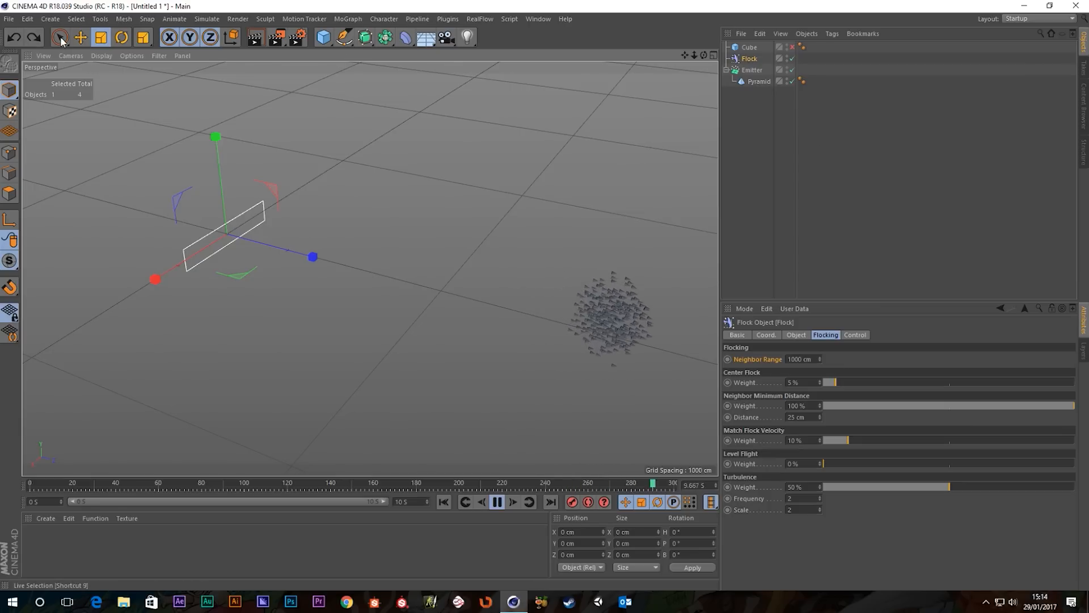
pyautogui.click(60, 38)
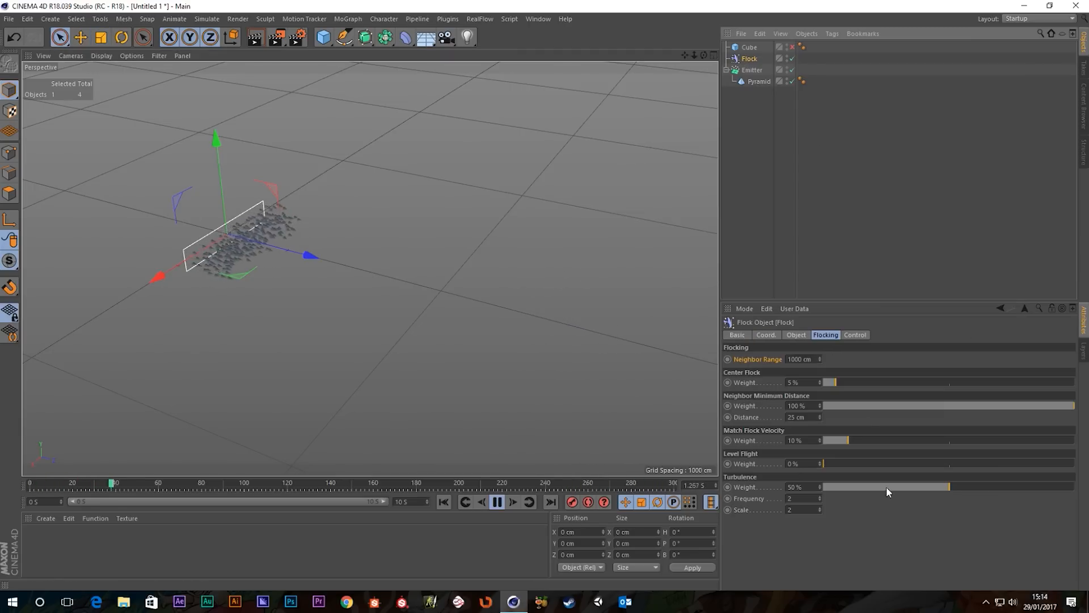
pyautogui.click(855, 335)
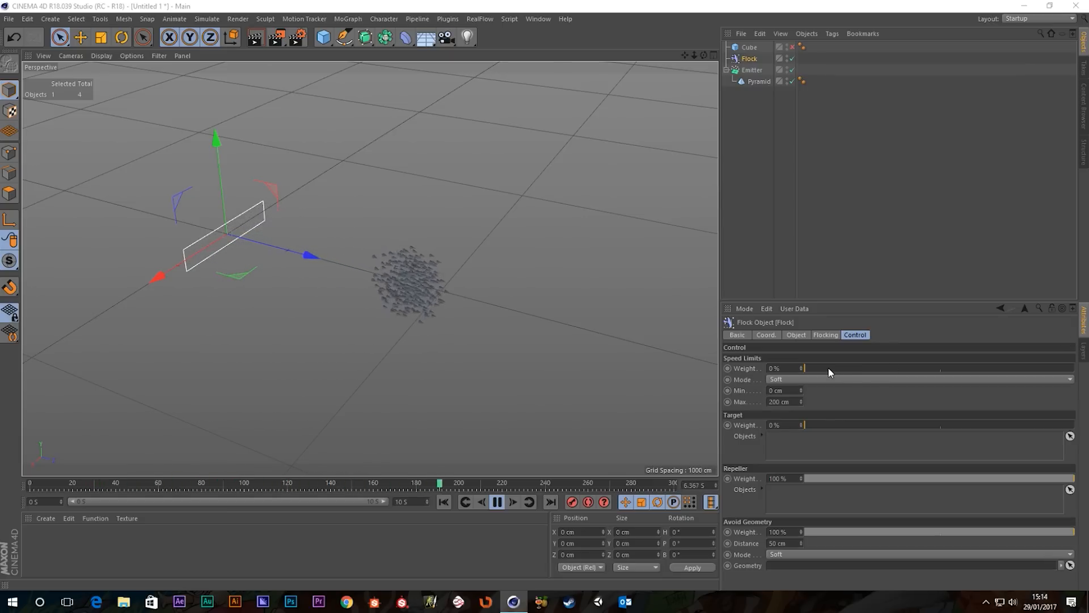
pyautogui.moveTo(829, 369); pyautogui.dragTo(941, 371)
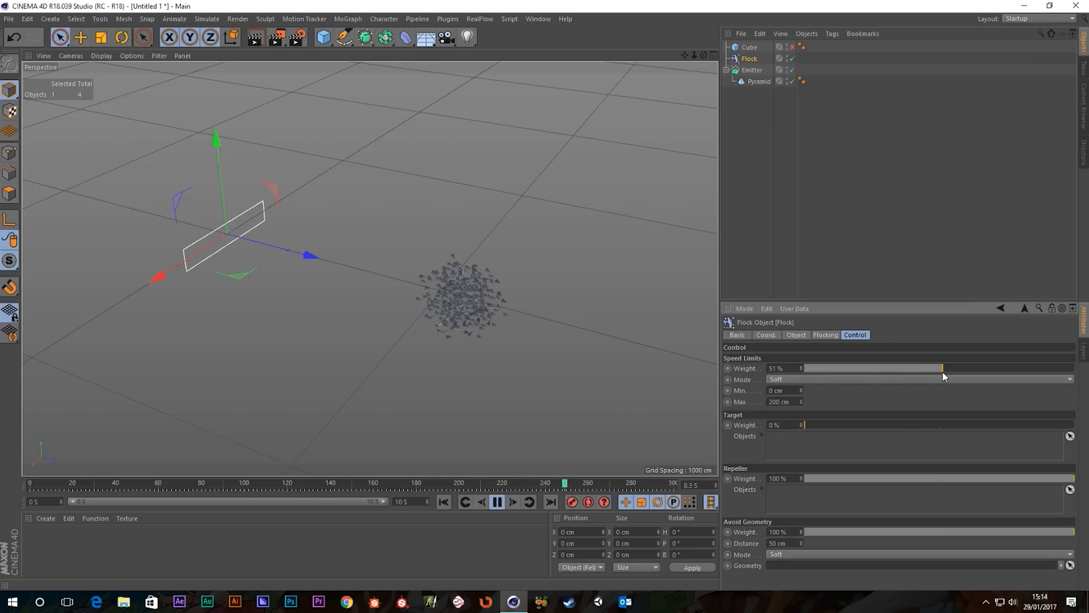
# Replay the flock from the first frame near the emitter and raise the Speed Limits Weight to 72 %
pyautogui.scroll(2, 487, 309)
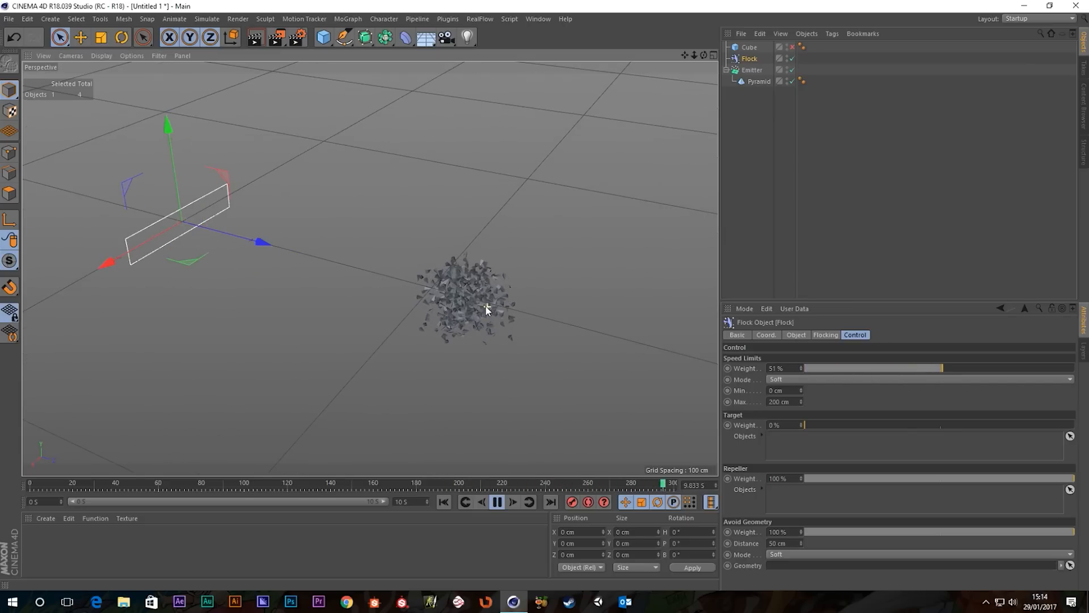
pyautogui.scroll(1, 487, 310)
pyautogui.click(443, 502)
pyautogui.keyDown('alt'); pyautogui.moveTo(211, 268); pyautogui.dragTo(355, 292, button='middle'); pyautogui.keyUp('alt')
pyautogui.keyDown('alt'); pyautogui.moveTo(206, 251); pyautogui.dragTo(297, 254, button='right'); pyautogui.keyUp('alt')
pyautogui.keyDown('alt'); pyautogui.moveTo(298, 254); pyautogui.dragTo(206, 238); pyautogui.keyUp('alt')
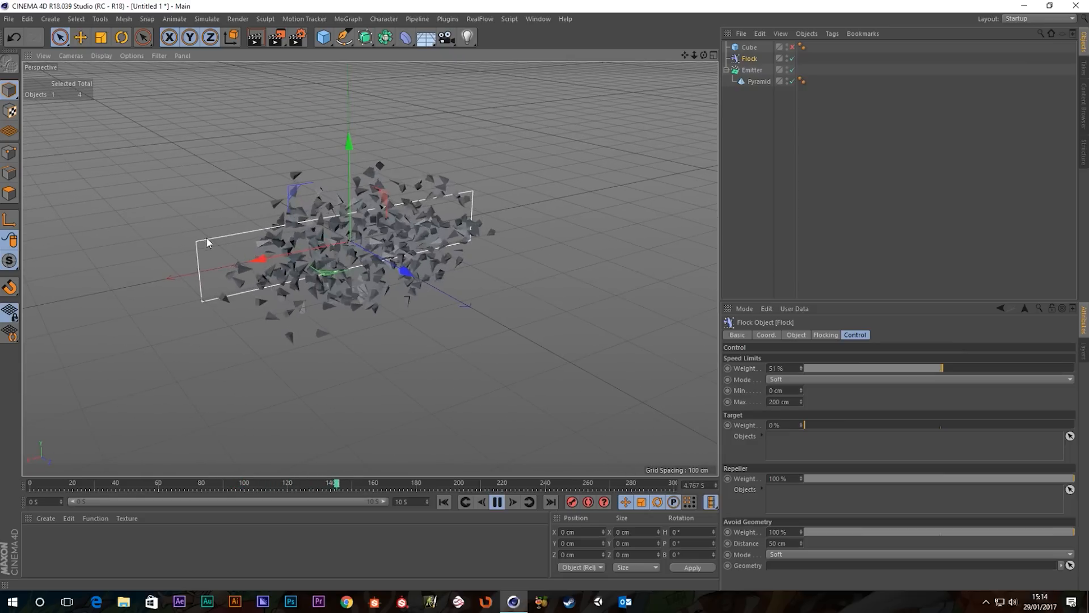
pyautogui.keyDown('alt'); pyautogui.moveTo(352, 301); pyautogui.dragTo(372, 313); pyautogui.keyUp('alt')
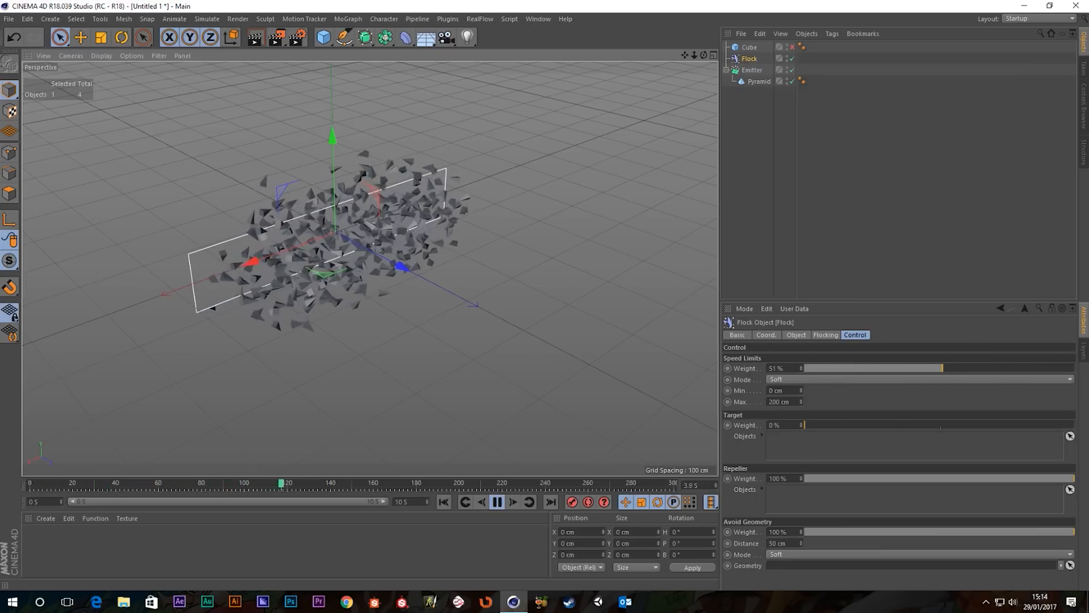
pyautogui.moveTo(943, 368); pyautogui.dragTo(999, 369)
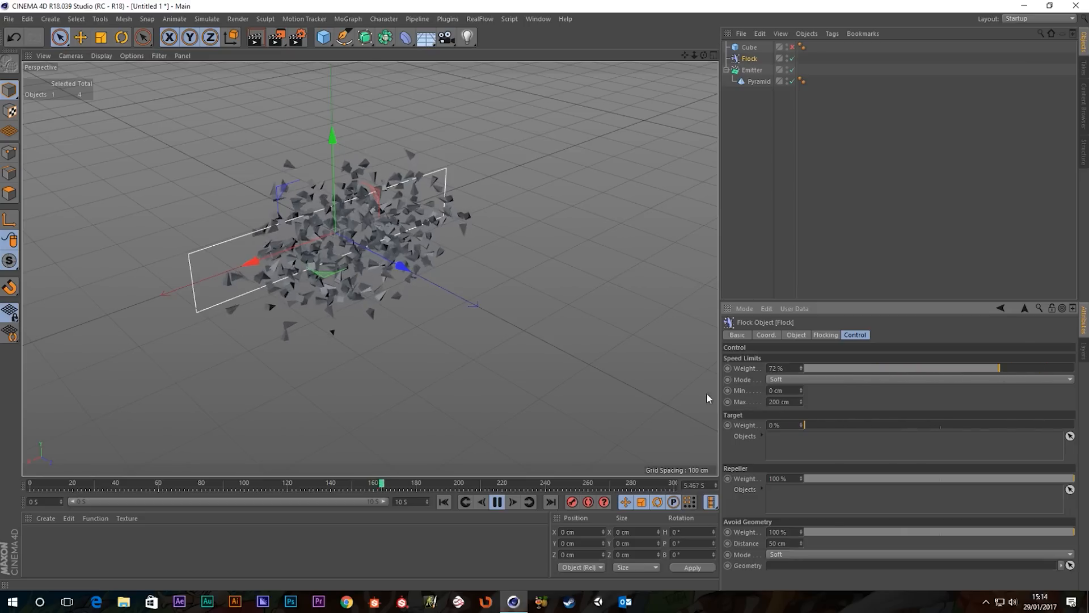
# Try the Hard speed limit mode, switch back to Soft, and reset the Speed Limits Weight to its default
pyautogui.click(789, 380)
pyautogui.click(783, 400)
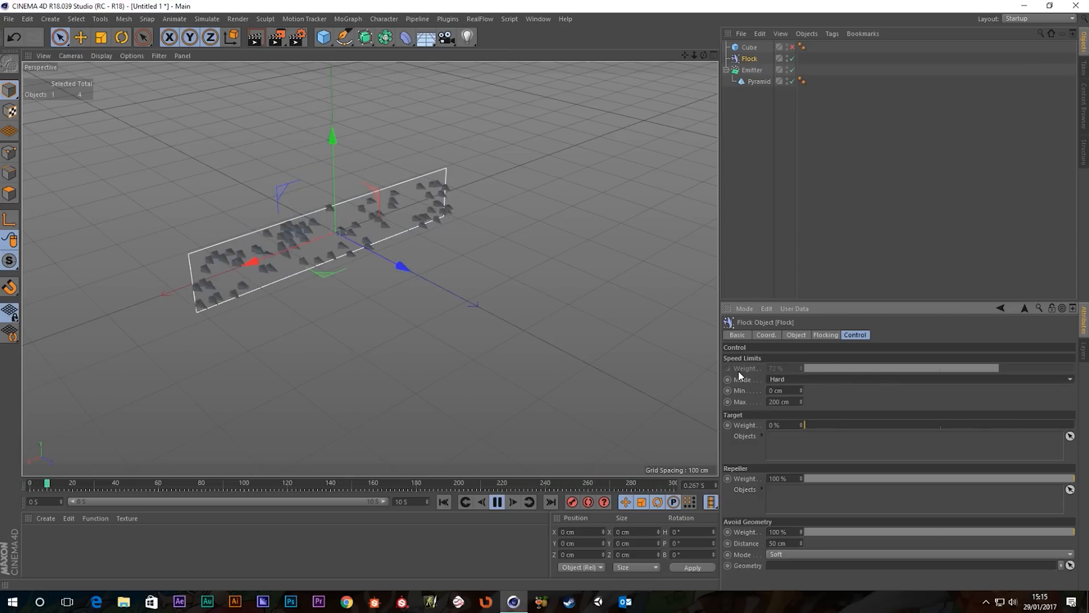
pyautogui.click(797, 381)
pyautogui.click(833, 388)
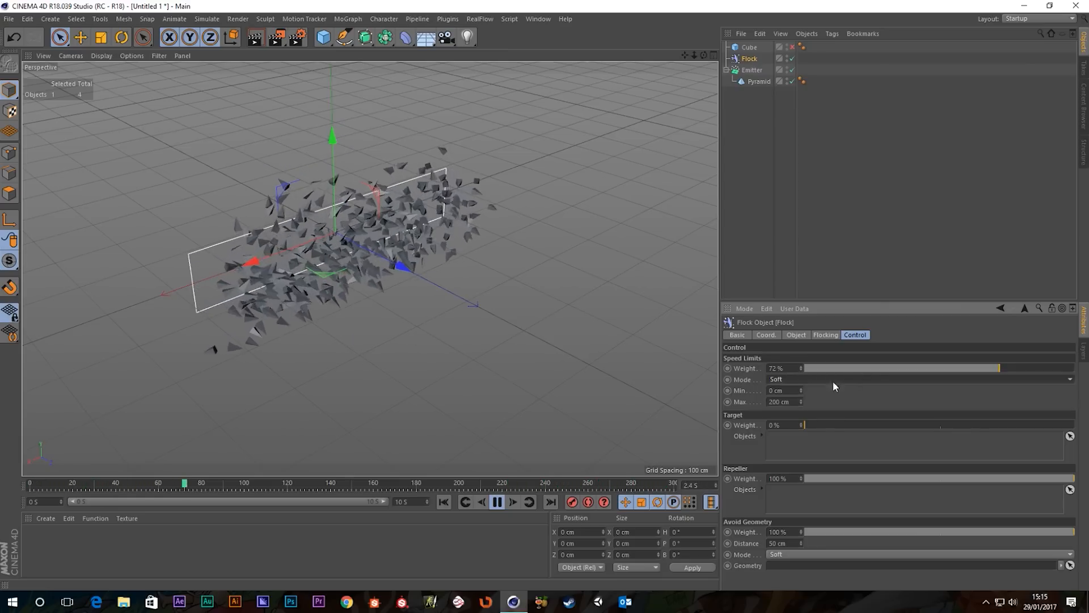
pyautogui.rightClick(744, 370)
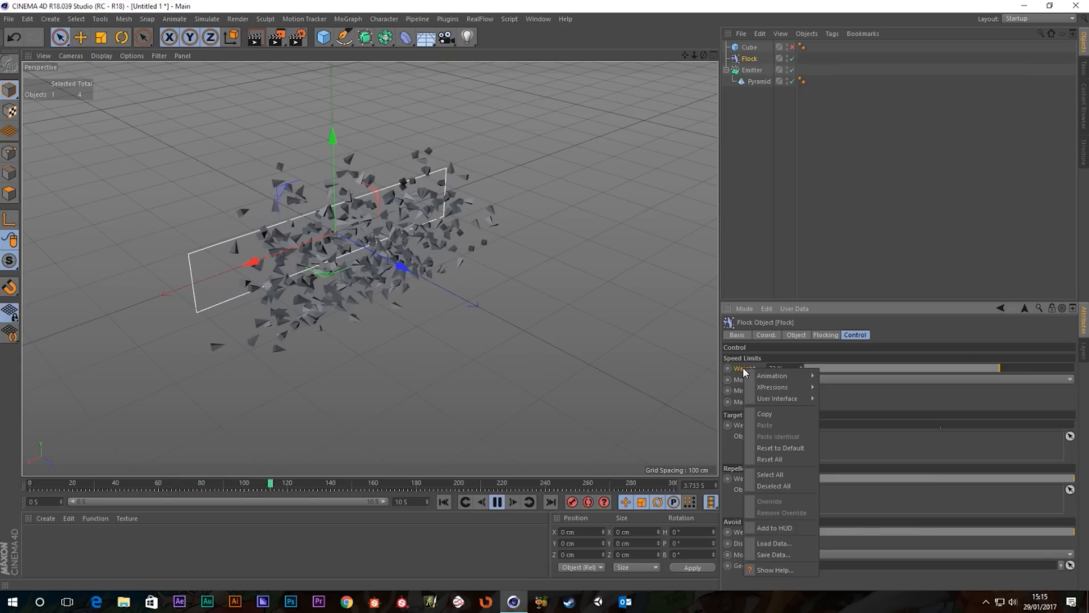
pyautogui.click(775, 448)
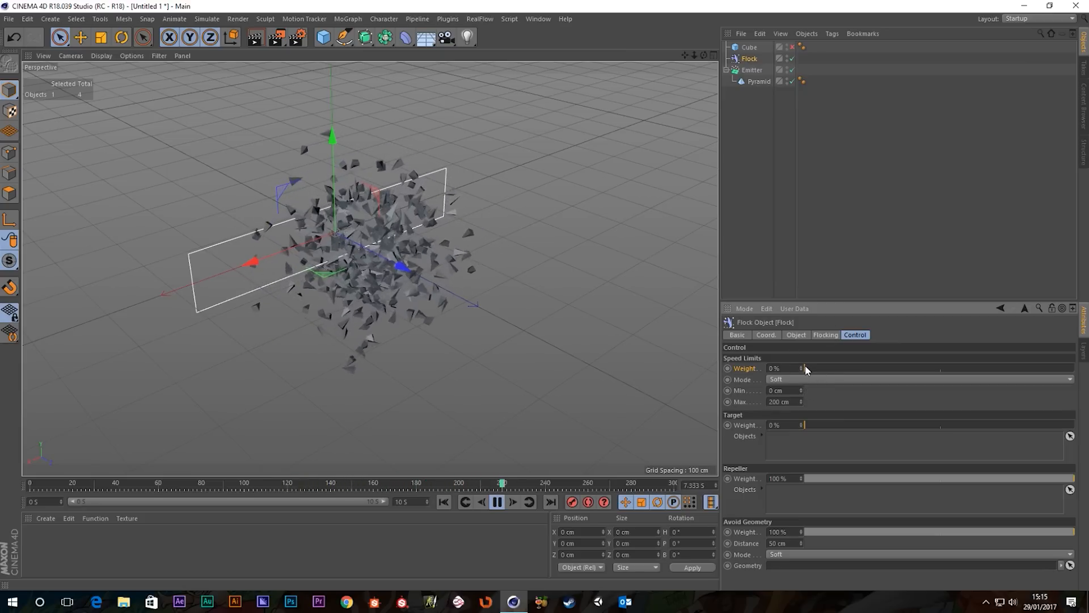
# Try Speed Limits Weights of 100 %, 0 % and 50 % while the simulation plays
pyautogui.moveTo(806, 368); pyautogui.dragTo(1075, 369)
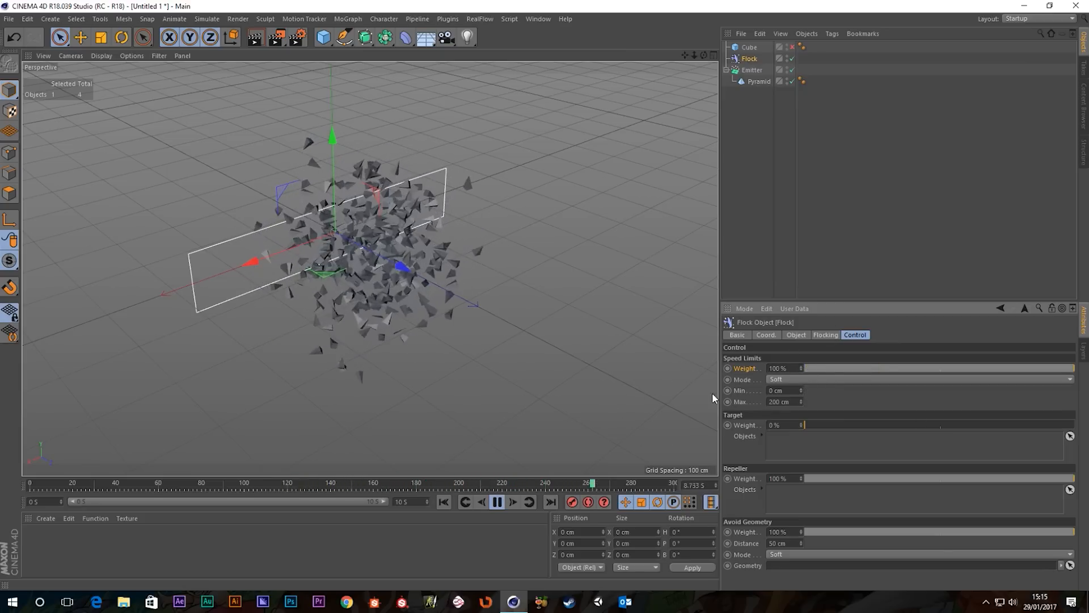
pyautogui.moveTo(884, 368); pyautogui.dragTo(433, 404)
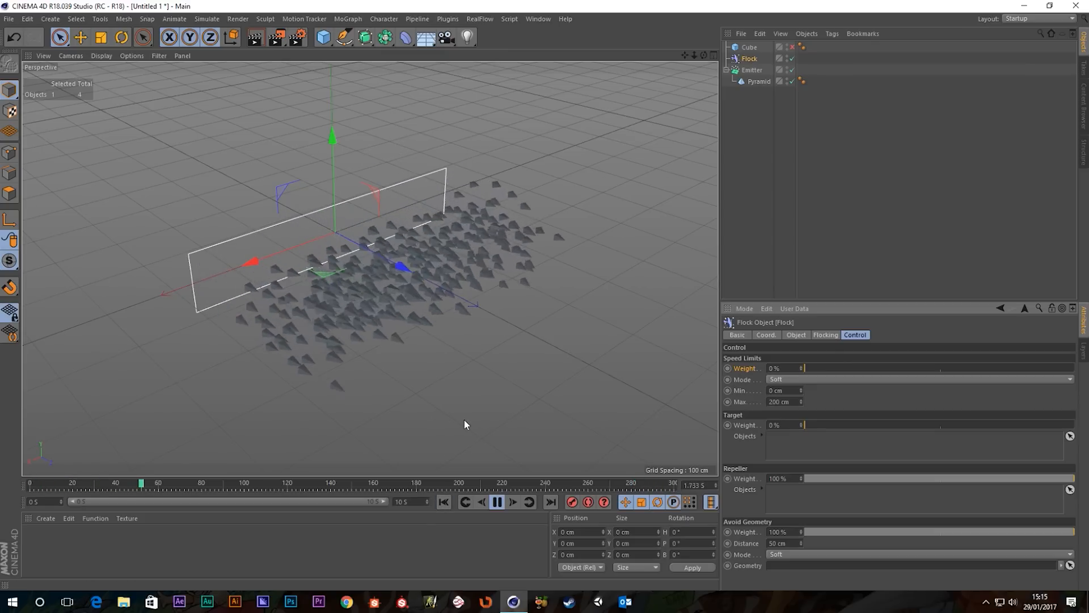
pyautogui.click(940, 368)
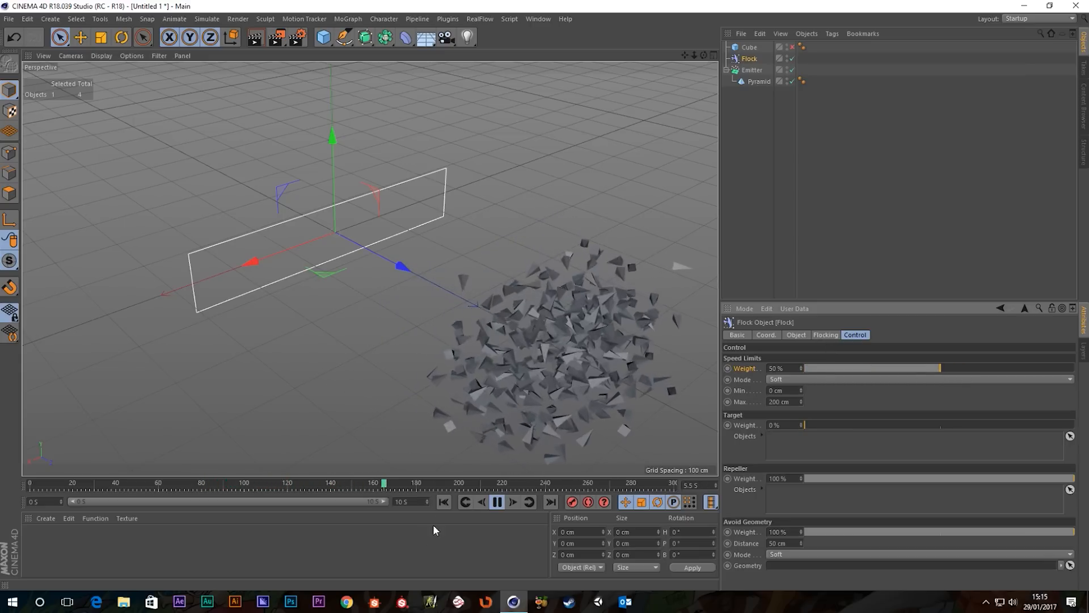
# Set the Speed Limits Min to 100 cm and Weight to 100 %, pausing the simulation for the edit and resuming playback
pyautogui.click(444, 502)
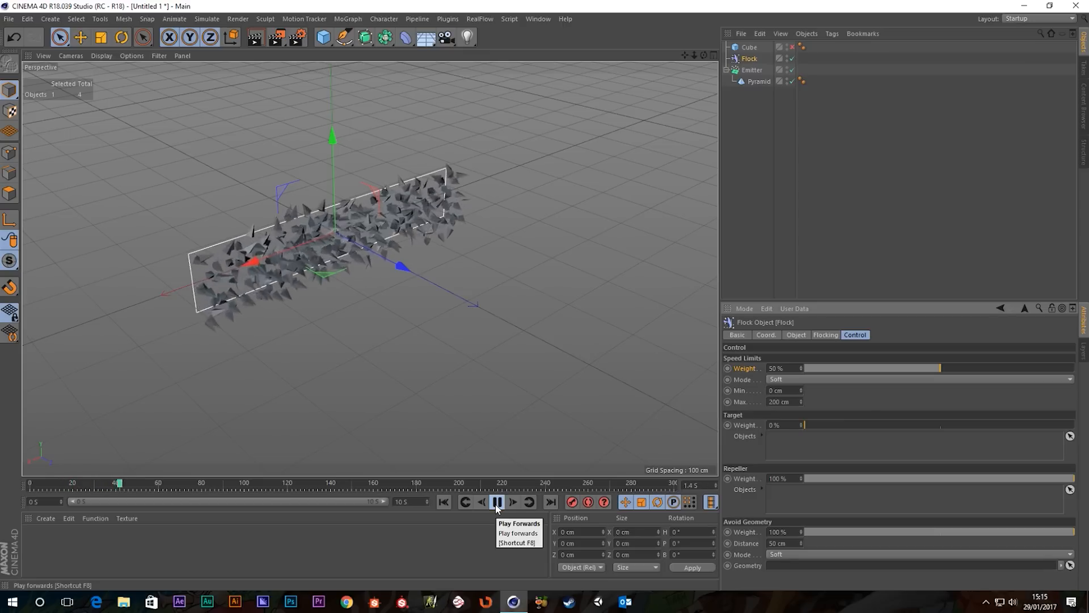
pyautogui.click(496, 502)
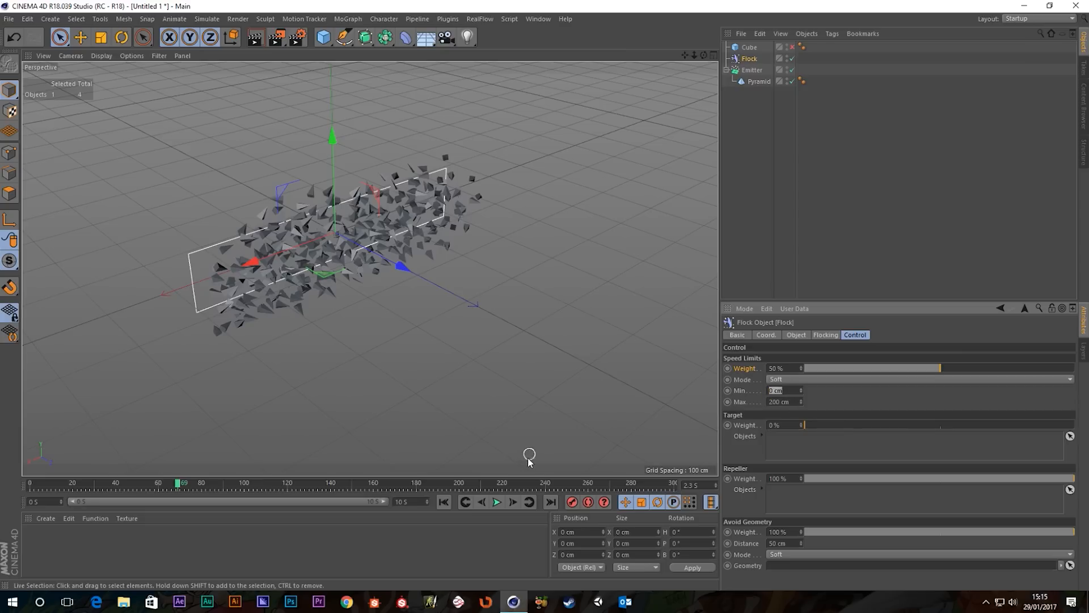
pyautogui.click(498, 502)
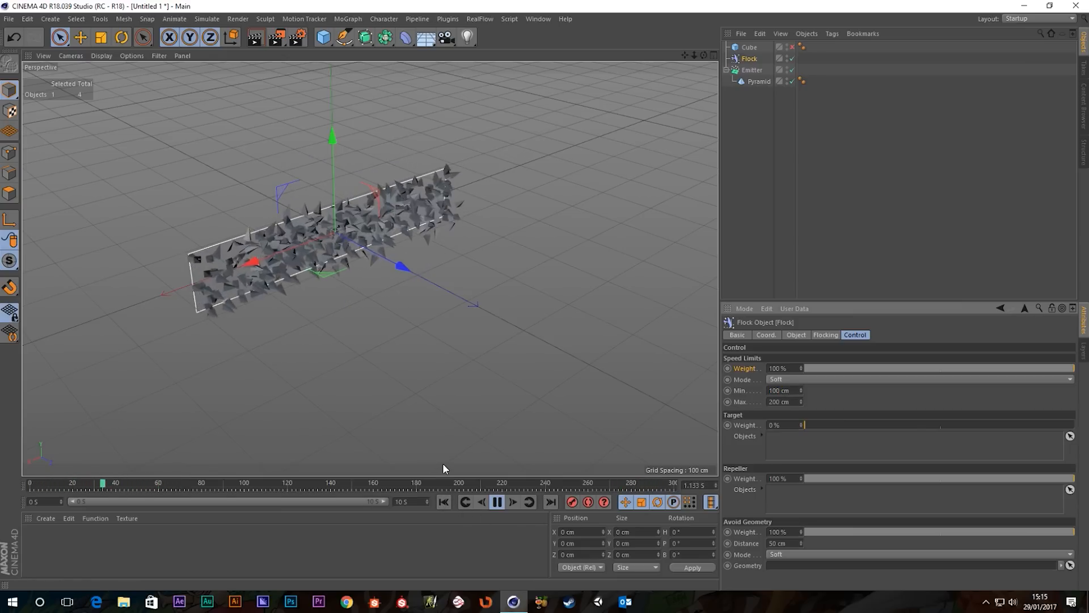
# Set the Speed Limits Max to 1000 cm and Min to 500 cm
pyautogui.click(784, 401)
pyautogui.write('1000')
pyautogui.press('Return')
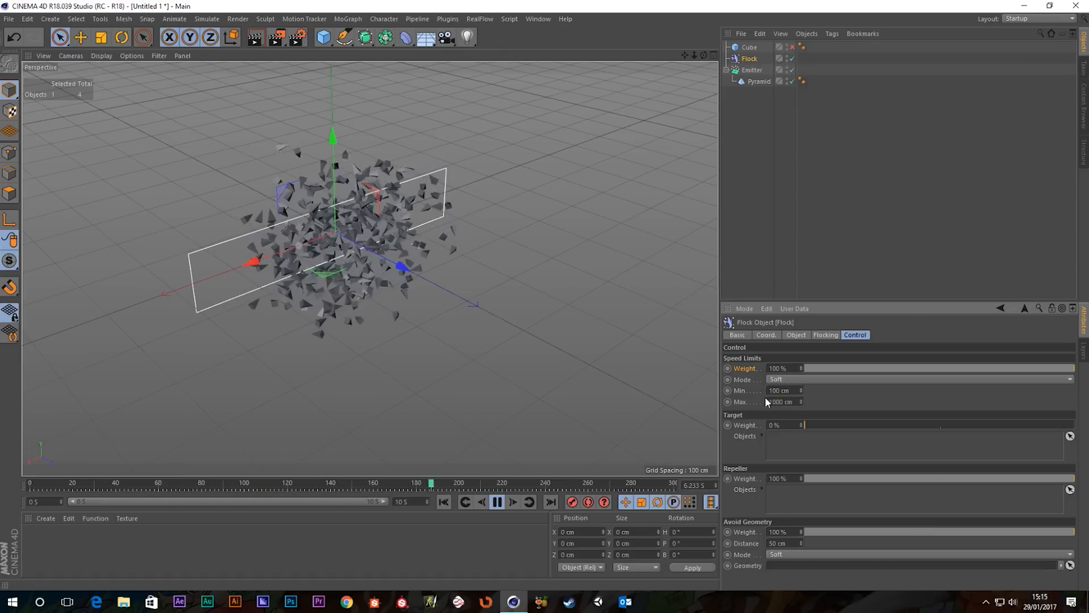
pyautogui.click(785, 391)
pyautogui.write('500')
pyautogui.press('Return')
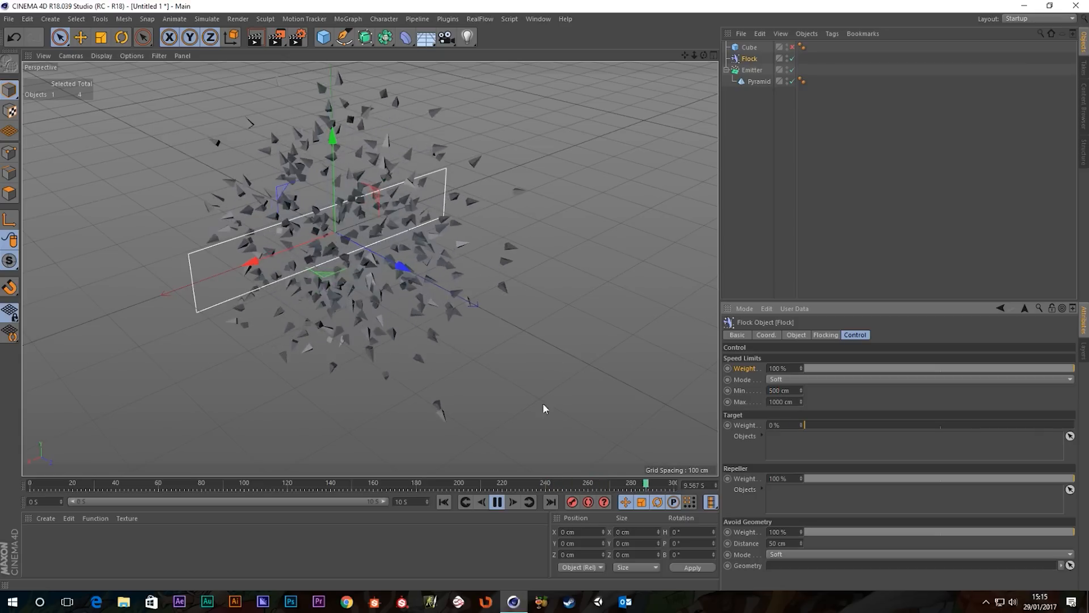
# Replay the flock from the first frame at a lower viewing angle and set the Speed Limits Max to 600 cm
pyautogui.click(444, 501)
pyautogui.scroll(-3, 383, 327)
pyautogui.keyDown('alt'); pyautogui.moveTo(425, 341); pyautogui.dragTo(407, 311, button='middle'); pyautogui.keyUp('alt')
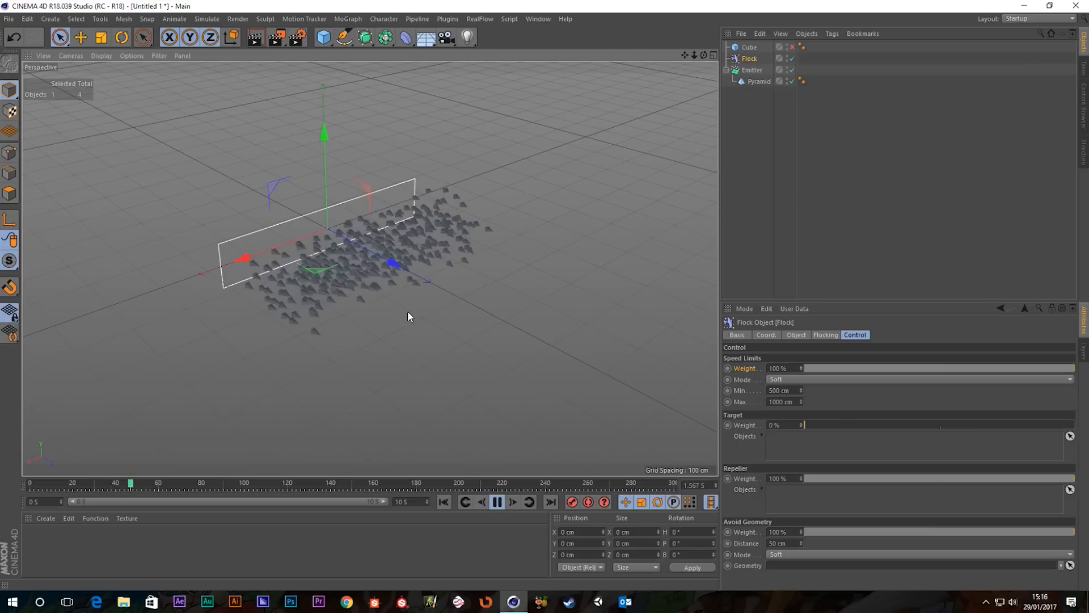
pyautogui.moveTo(423, 327)
pyautogui.keyDown('alt'); pyautogui.mouseDown()
pyautogui.moveTo(518, 306)
pyautogui.moveTo(426, 311)
pyautogui.mouseUp(); pyautogui.keyUp('alt')
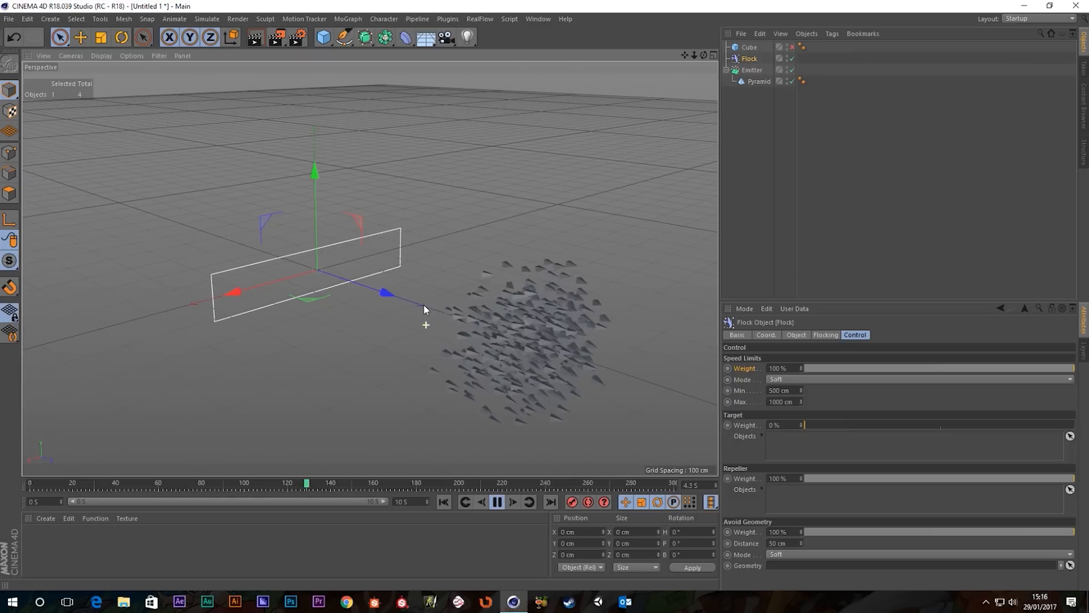
pyautogui.click(796, 402)
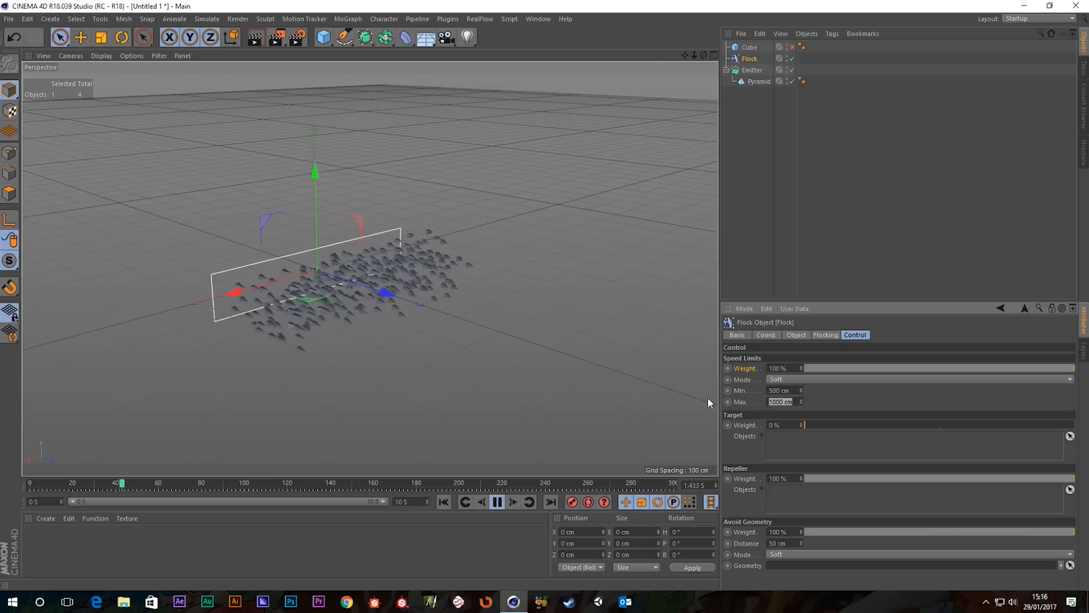
pyautogui.write('600')
pyautogui.press('Return')
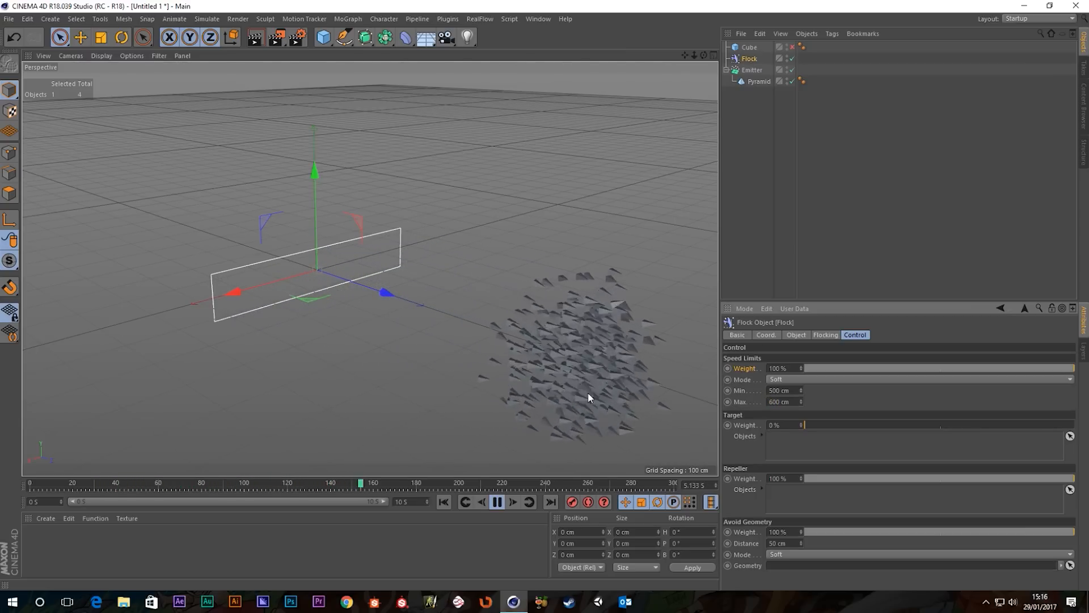
# Replay the simulation to examine the flock's motion between the speed limits, stop it, and return to the first frame
pyautogui.click(444, 502)
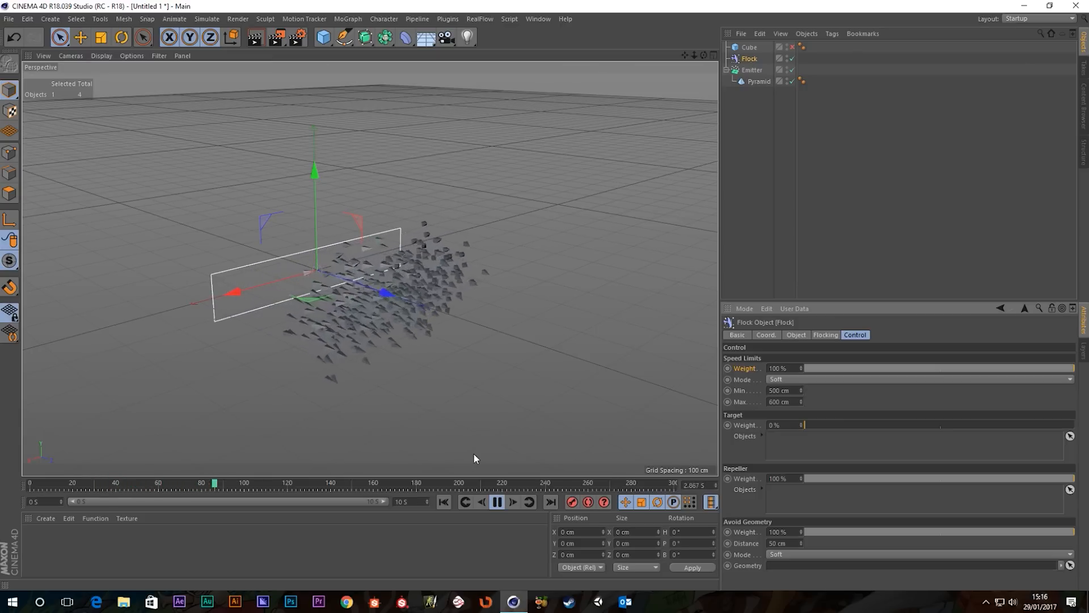
pyautogui.keyDown('alt'); pyautogui.moveTo(448, 343); pyautogui.dragTo(594, 384); pyautogui.keyUp('alt')
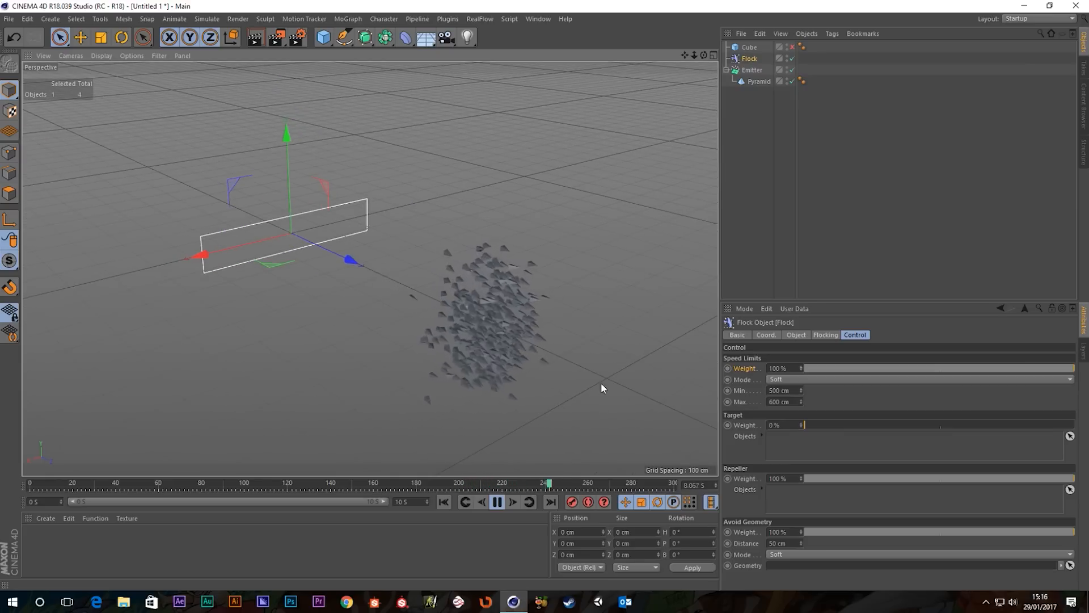
pyautogui.click(497, 502)
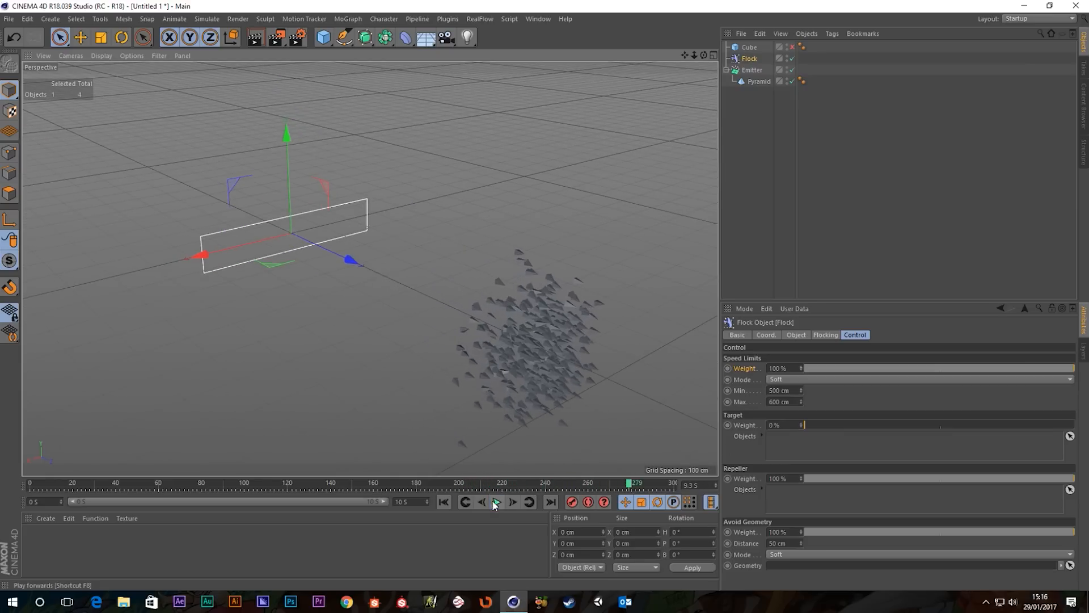
pyautogui.click(439, 501)
pyautogui.keyDown('alt'); pyautogui.moveTo(369, 273); pyautogui.dragTo(392, 282); pyautogui.keyUp('alt')
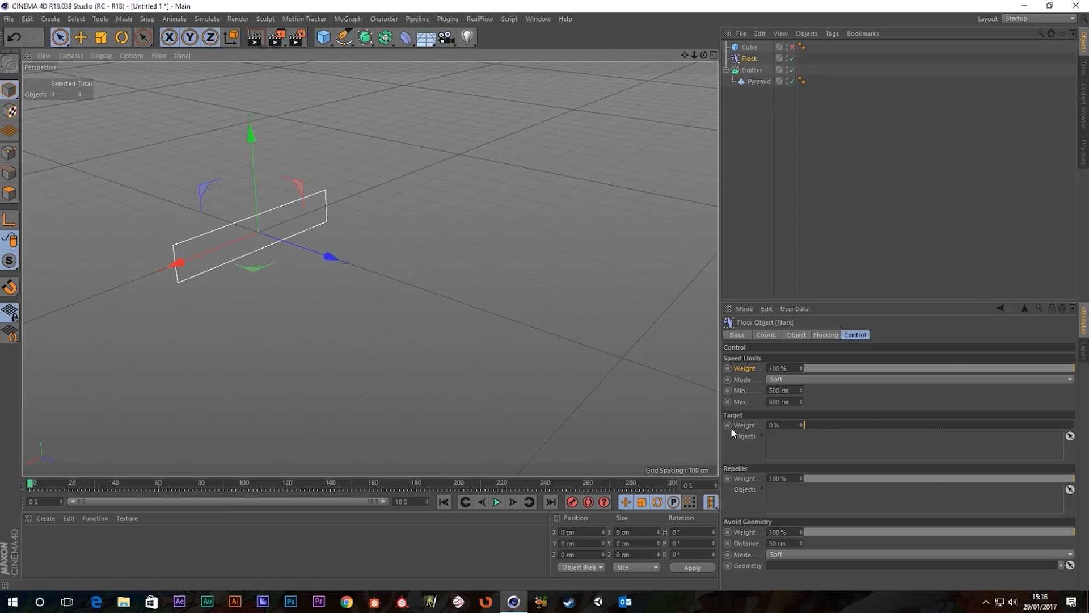
# Add a second cube primitive to the scene
pyautogui.click(322, 38)
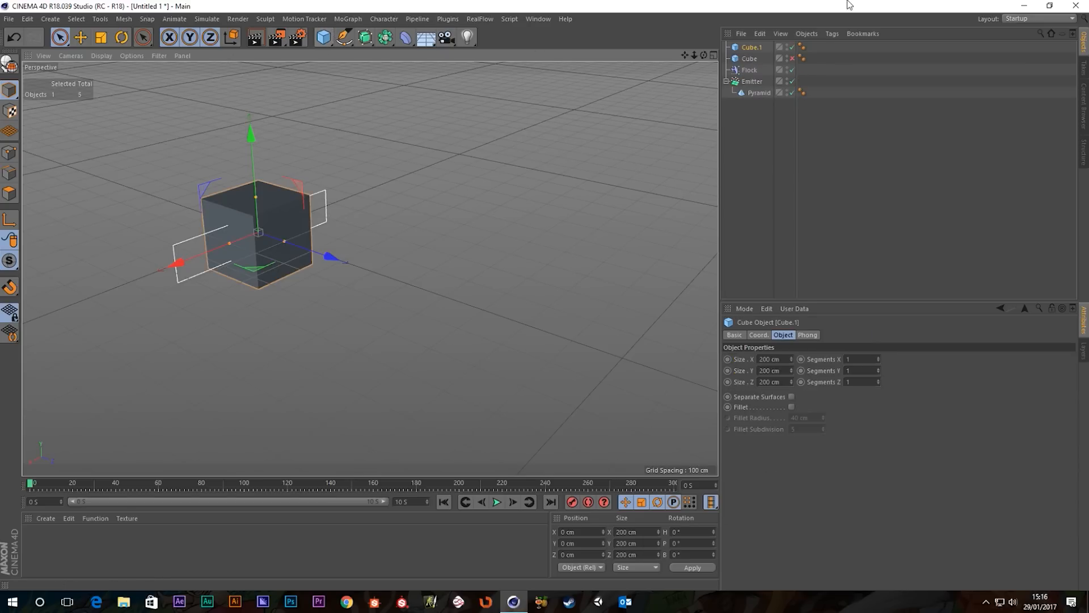
# Delete the second cube from the scene
pyautogui.click(749, 71)
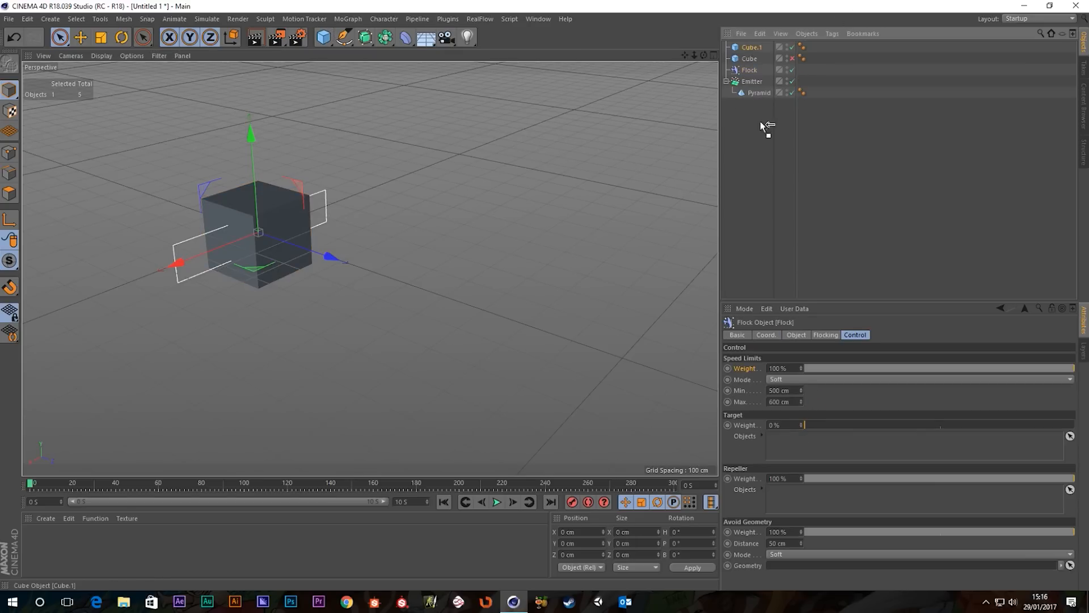
pyautogui.click(746, 49)
pyautogui.press('Delete')
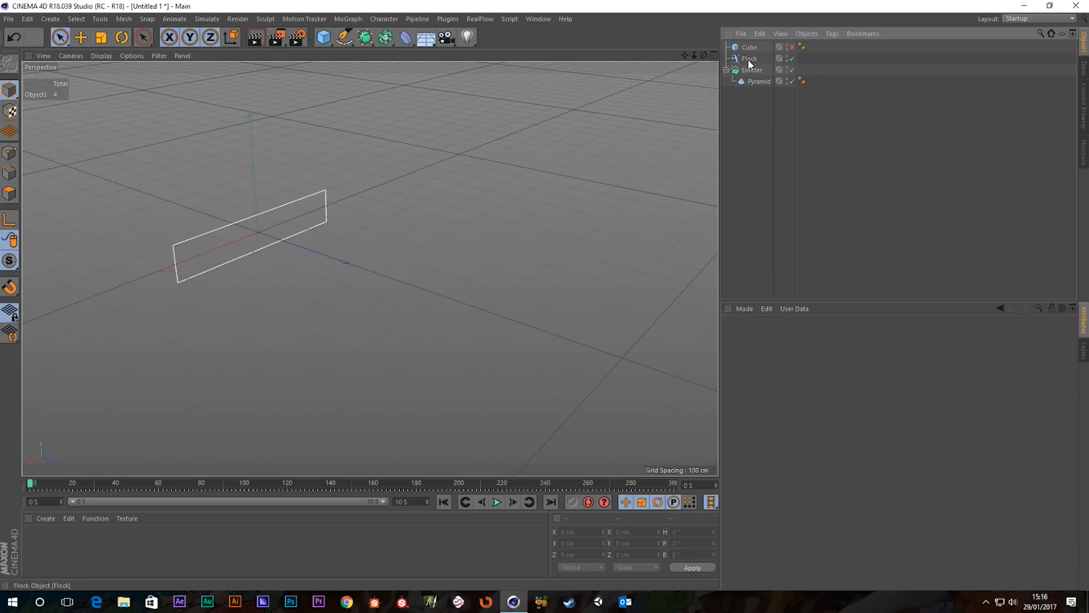
# Add a Flock Target object from FlockModifier and assign it to the Flock's Target Objects
pyautogui.click(749, 59)
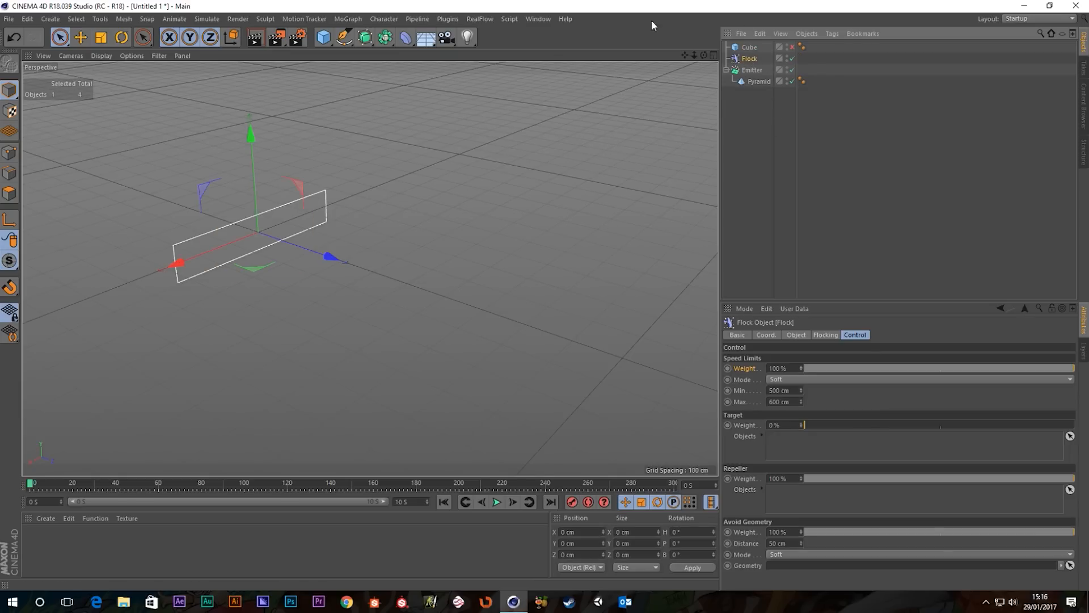
pyautogui.click(448, 21)
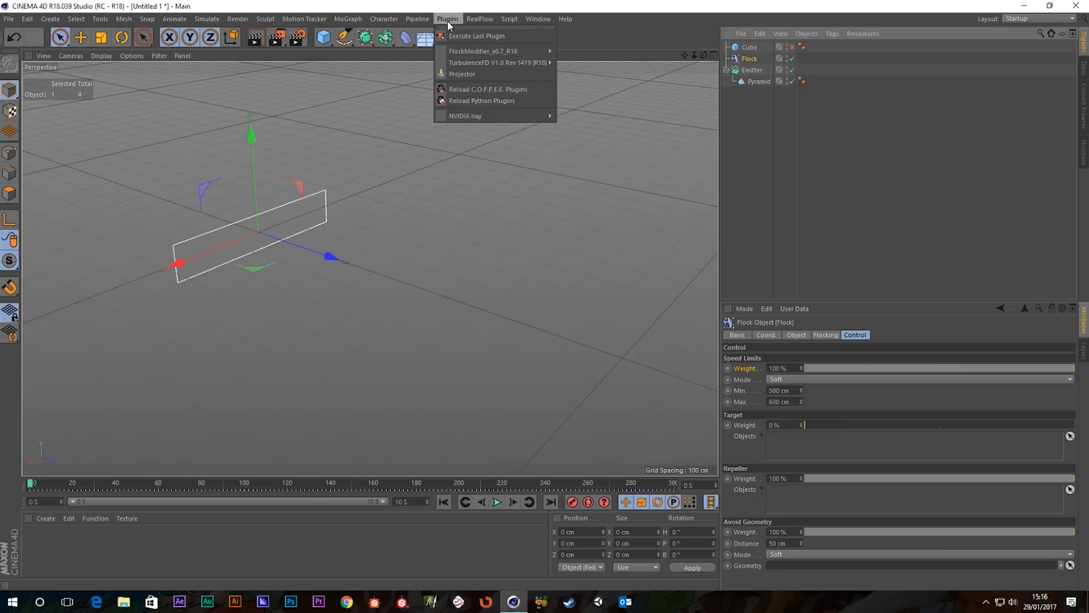
pyautogui.moveTo(477, 54)
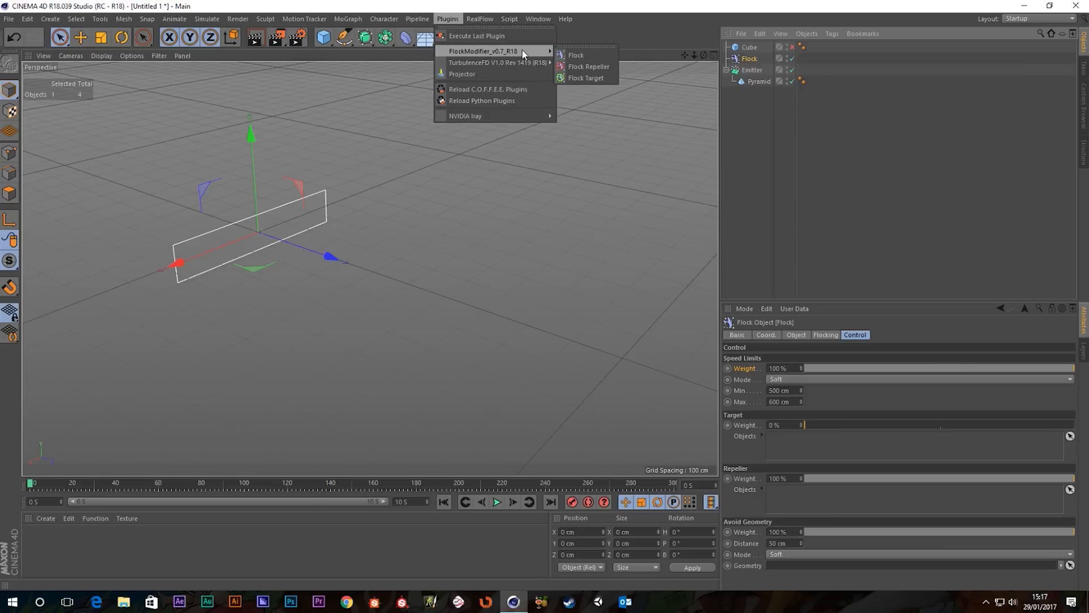
pyautogui.click(580, 80)
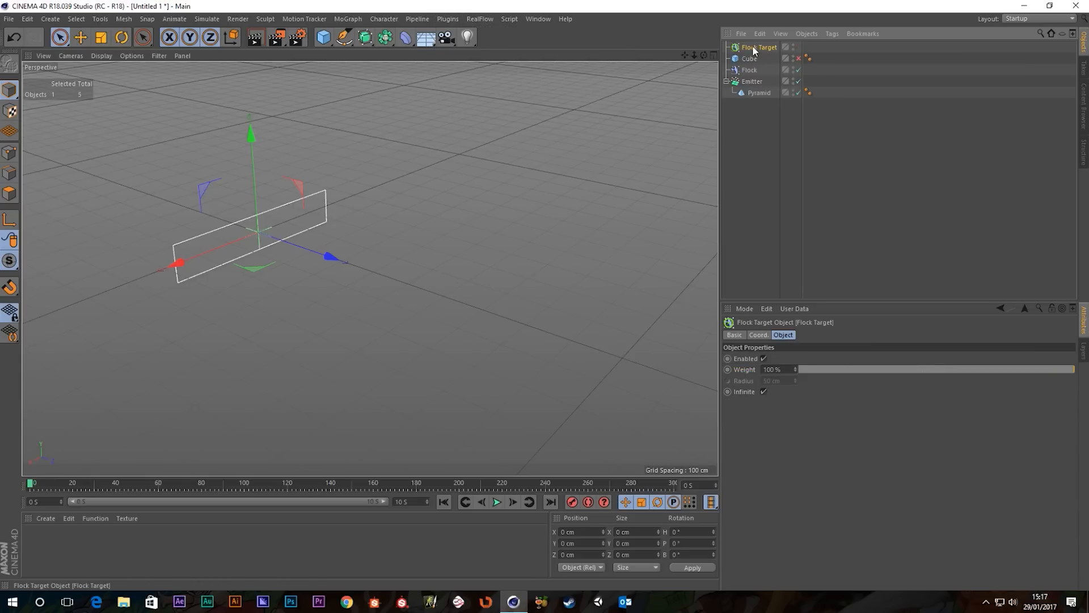
pyautogui.click(749, 71)
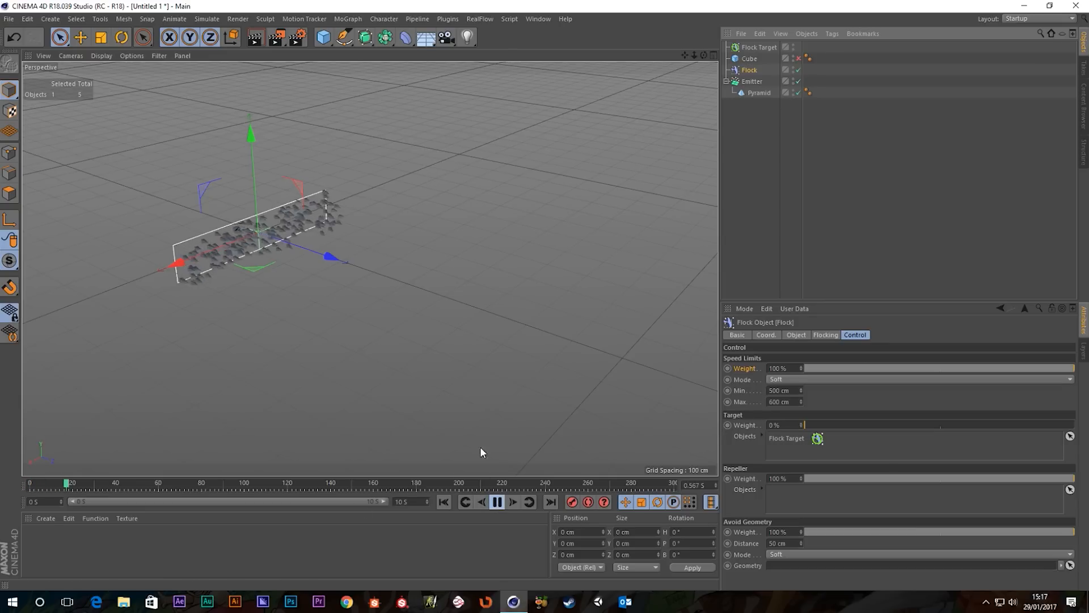
# Move the Flock Target away from the emitter to about 725 cm in Z and raise it to about 202 cm in Y
pyautogui.click(752, 48)
pyautogui.moveTo(321, 251); pyautogui.dragTo(583, 345)
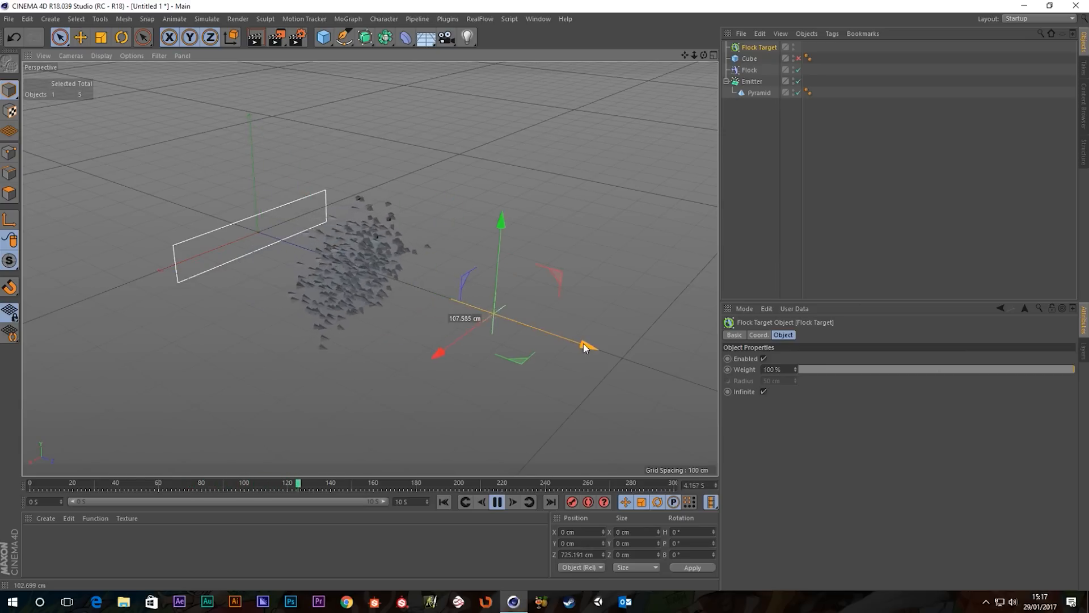
pyautogui.moveTo(510, 223); pyautogui.dragTo(502, 130)
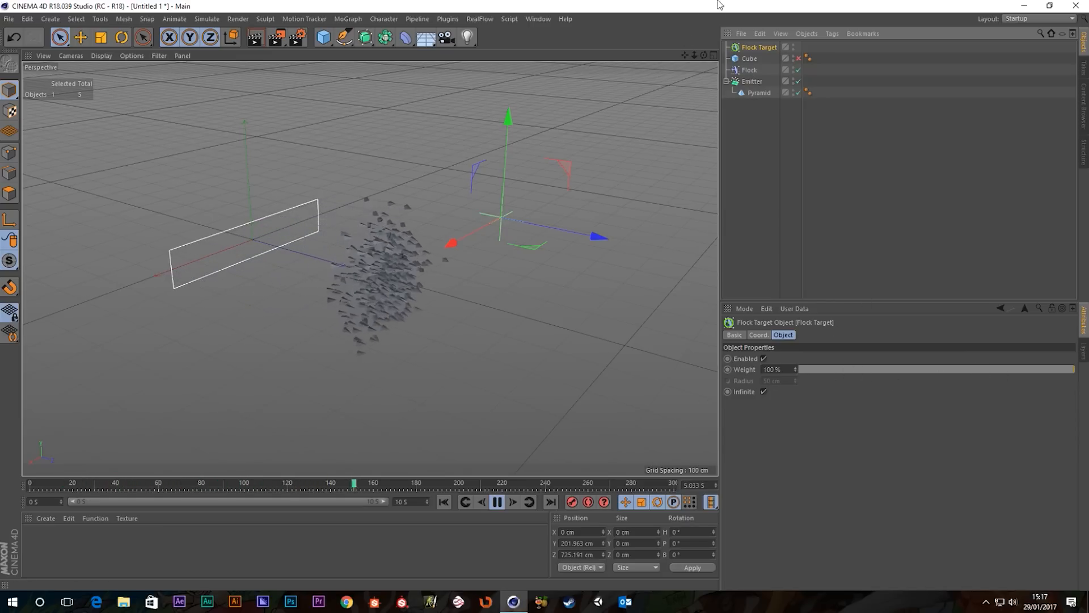
# Set the Flock's Target Weight to 50%
pyautogui.click(752, 70)
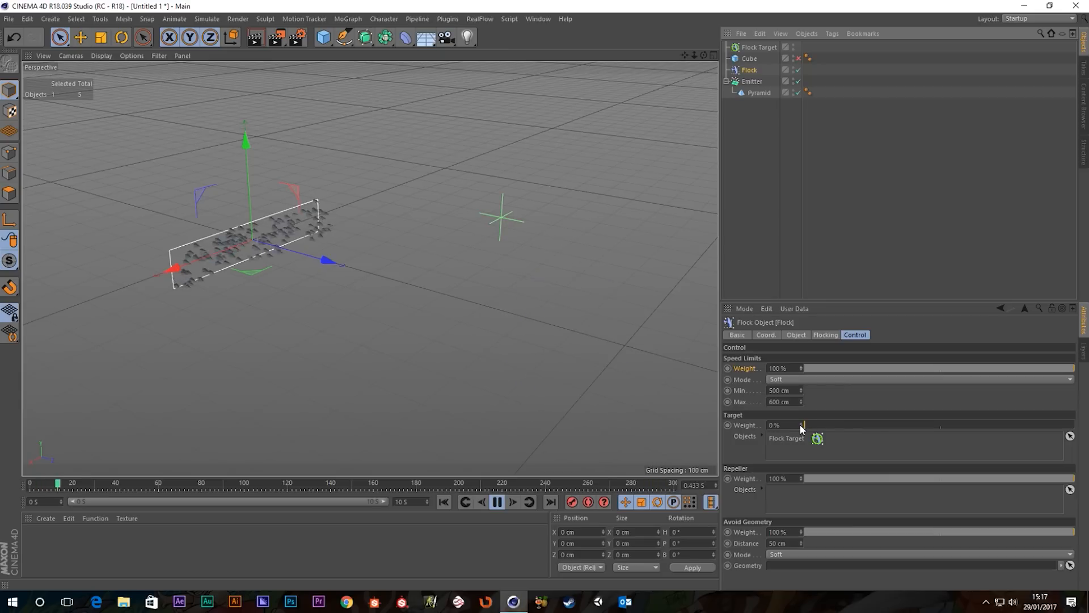
pyautogui.moveTo(800, 425); pyautogui.dragTo(835, 424)
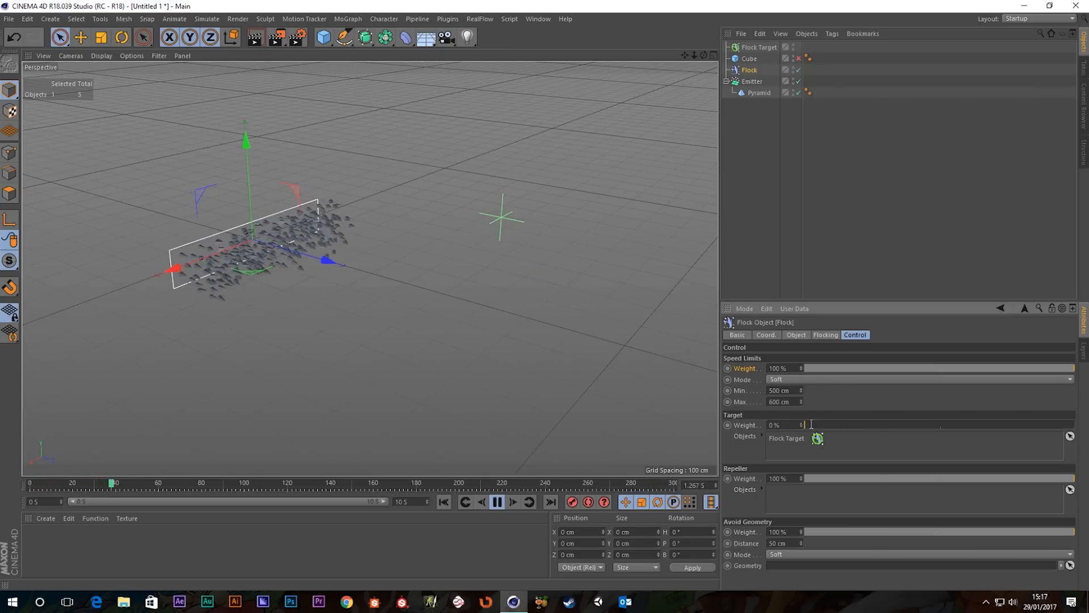
pyautogui.moveTo(805, 424); pyautogui.dragTo(812, 425)
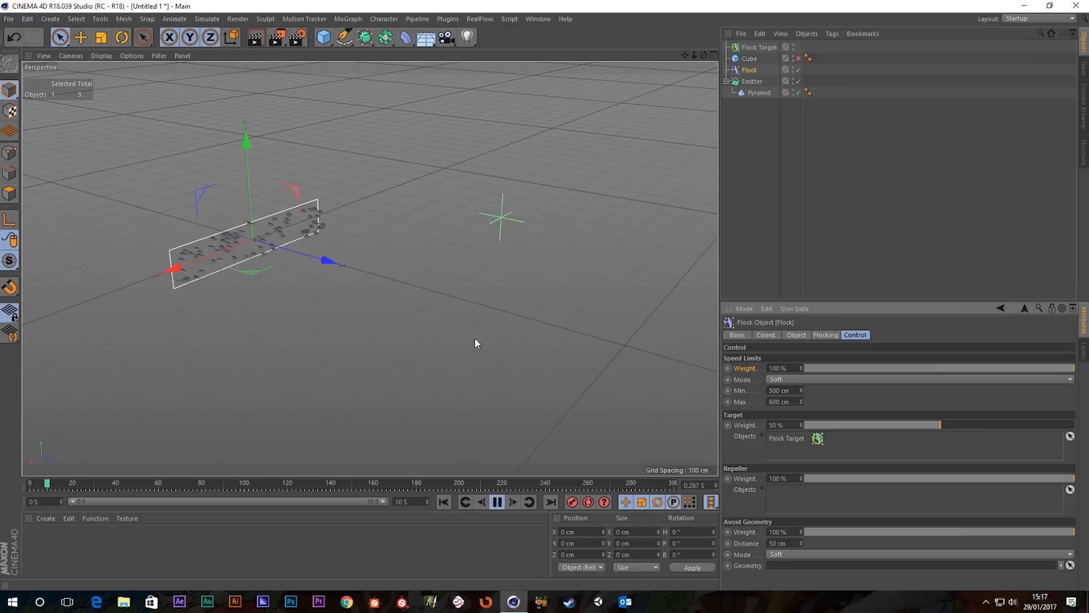
# Extend the project length to 30 seconds and stretch the preview range over the whole timeline
pyautogui.click(414, 505)
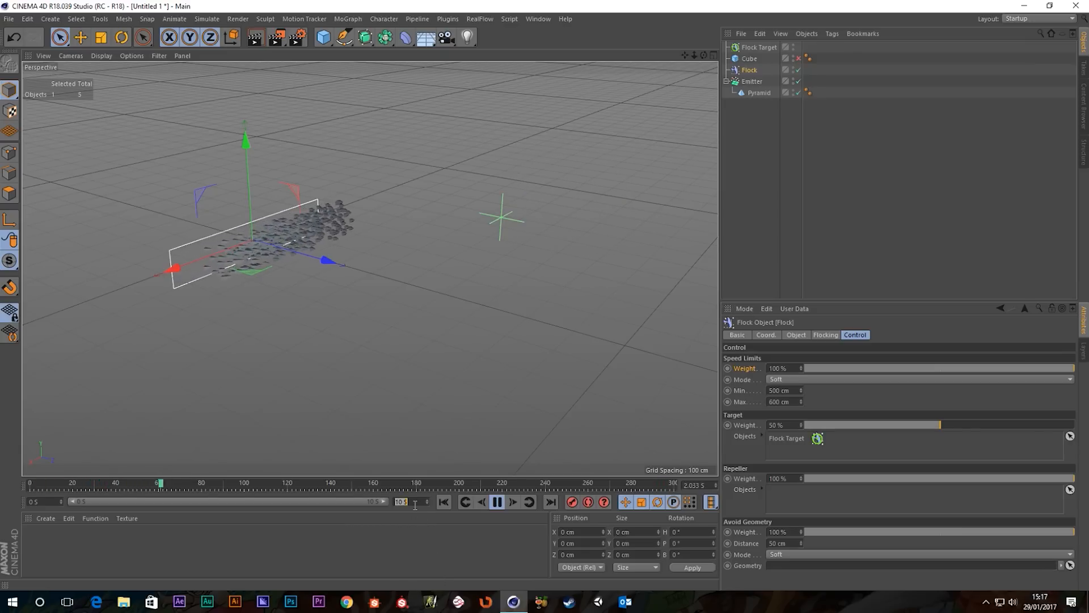
pyautogui.write('30')
pyautogui.press('Return')
pyautogui.moveTo(166, 500); pyautogui.dragTo(263, 507)
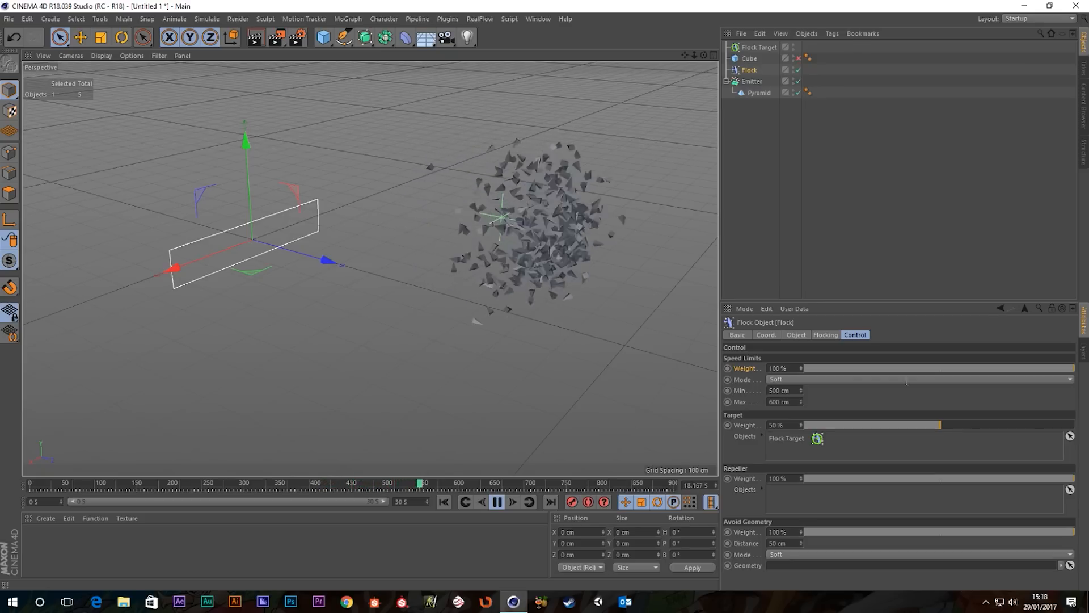
# Raise the Flock's Target Weight to 100% and set the project length to 20 seconds
pyautogui.moveTo(940, 425); pyautogui.dragTo(1075, 425)
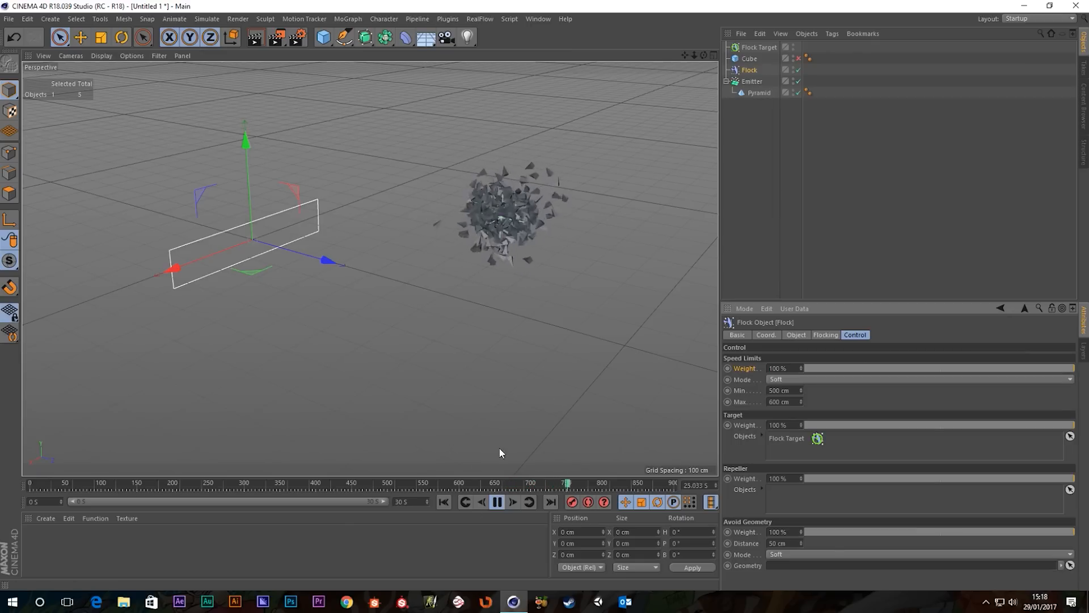
pyautogui.doubleClick(413, 503)
pyautogui.write('20')
pyautogui.press('Return')
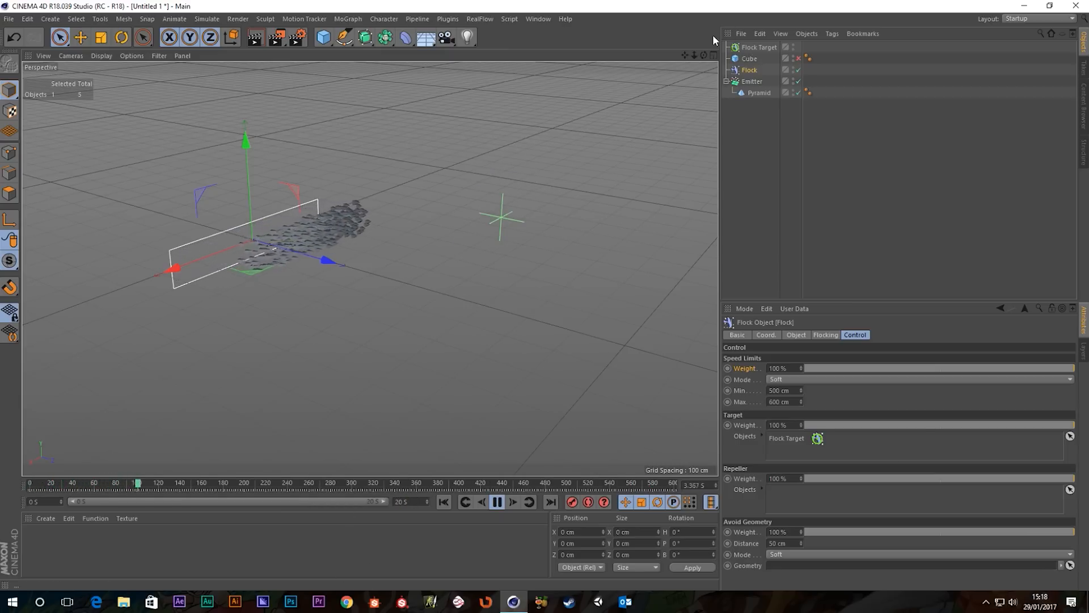
# Switch the Flock Target's own Weight between 0% and 100% during playback to compare its pull, ending at 100%
pyautogui.click(757, 46)
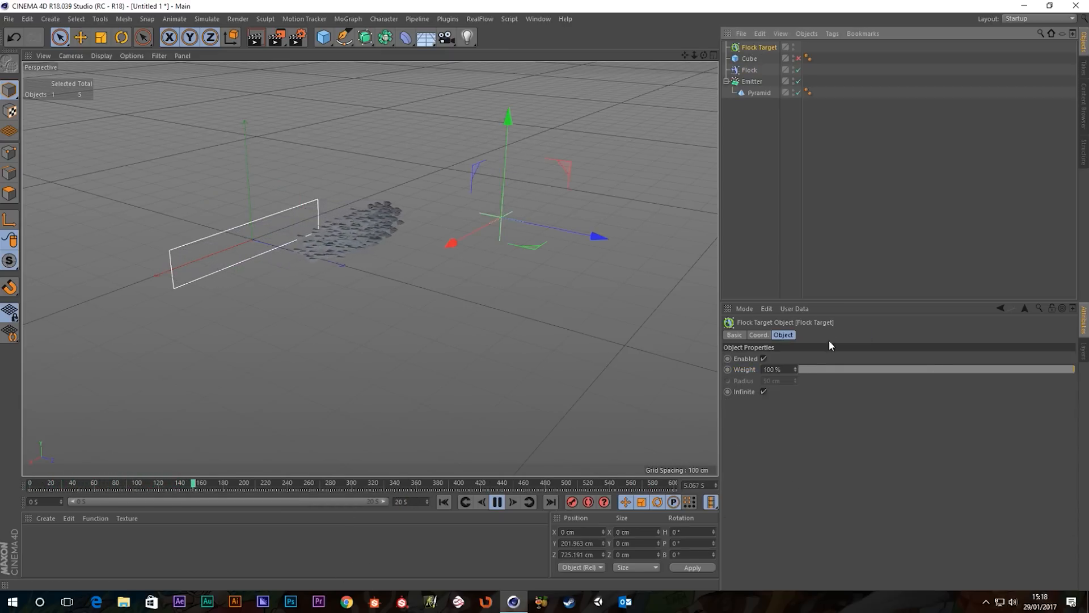
pyautogui.moveTo(993, 369); pyautogui.dragTo(366, 475)
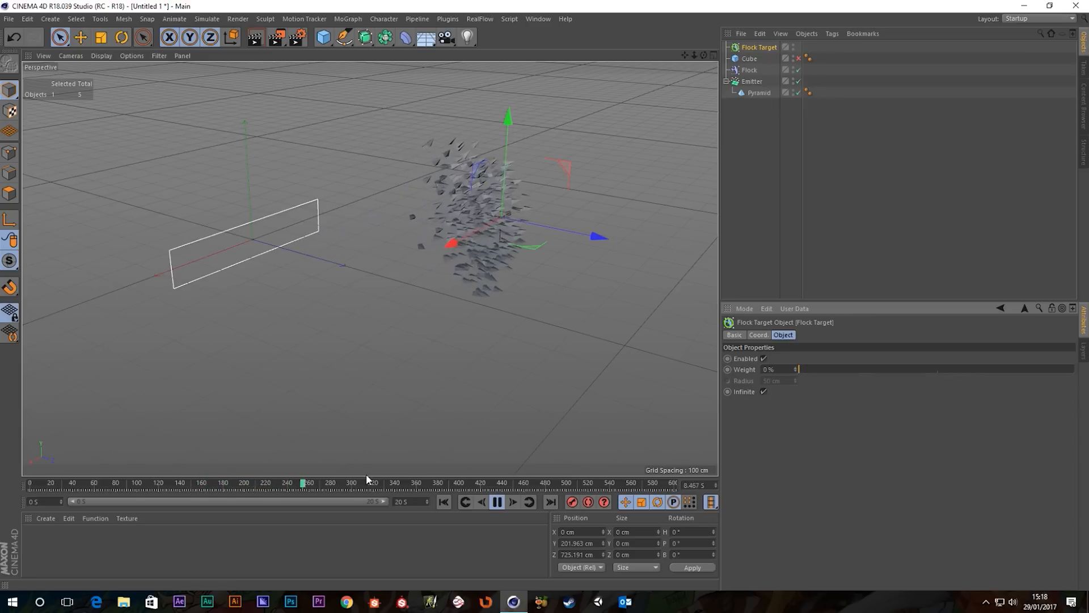
pyautogui.moveTo(819, 368); pyautogui.dragTo(1075, 369)
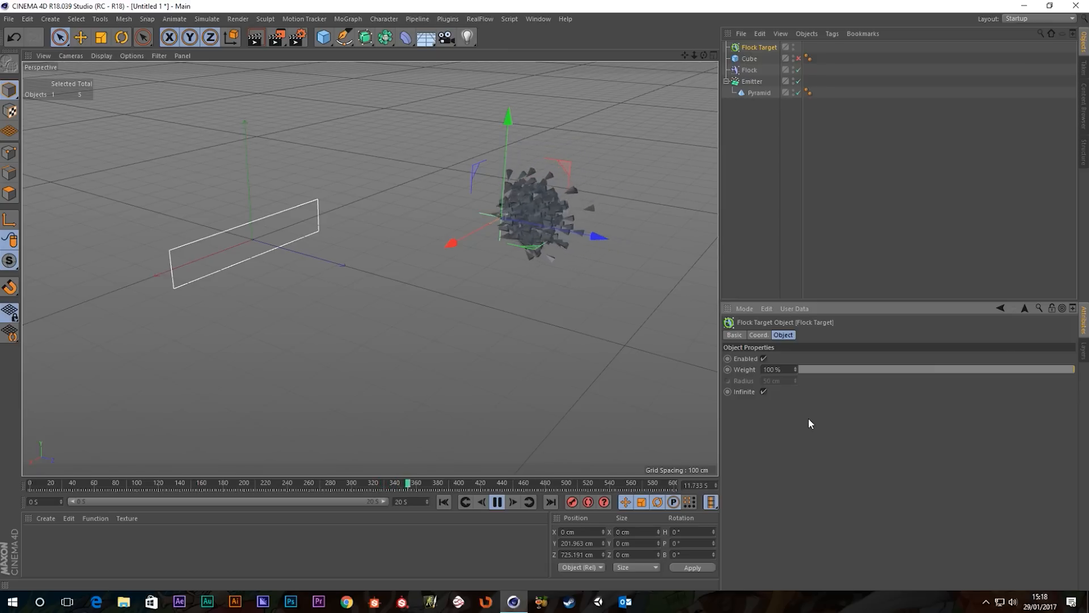
pyautogui.moveTo(1020, 370); pyautogui.dragTo(670, 424)
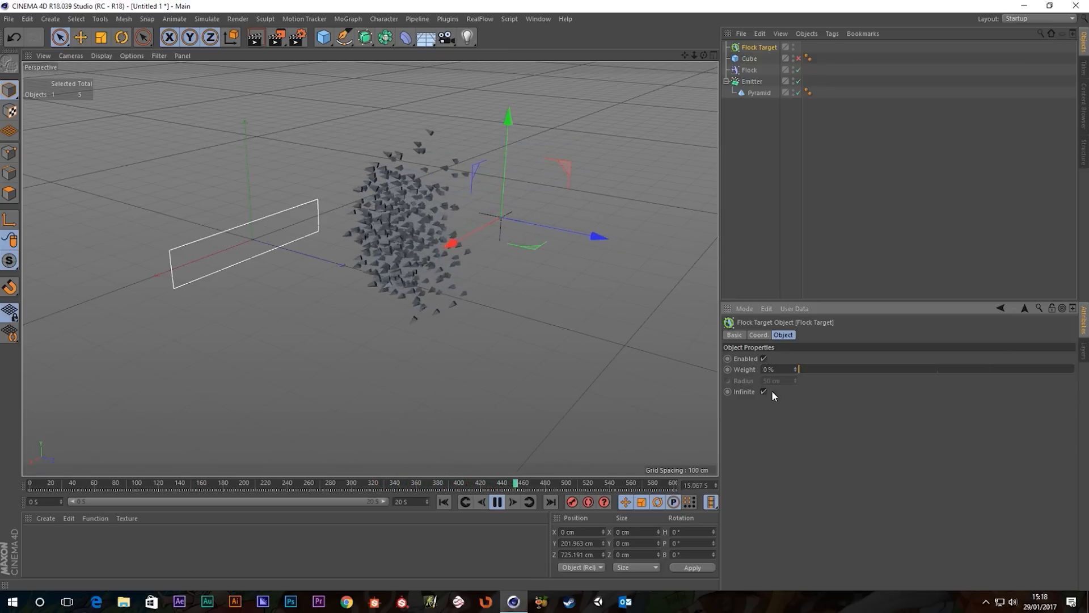
pyautogui.moveTo(797, 373); pyautogui.dragTo(899, 372)
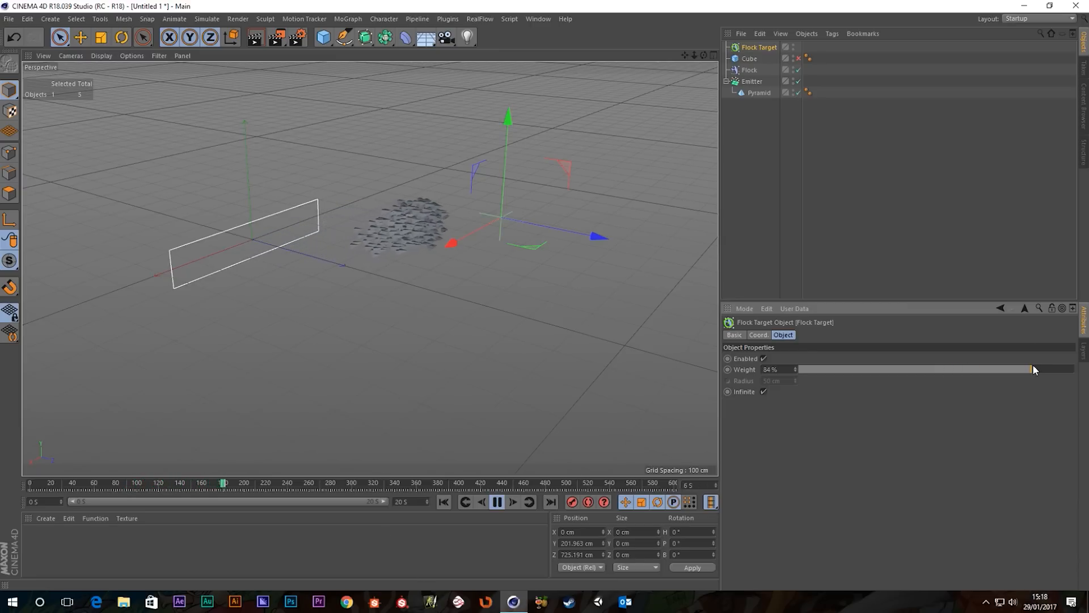
pyautogui.moveTo(1033, 369); pyautogui.dragTo(1075, 369)
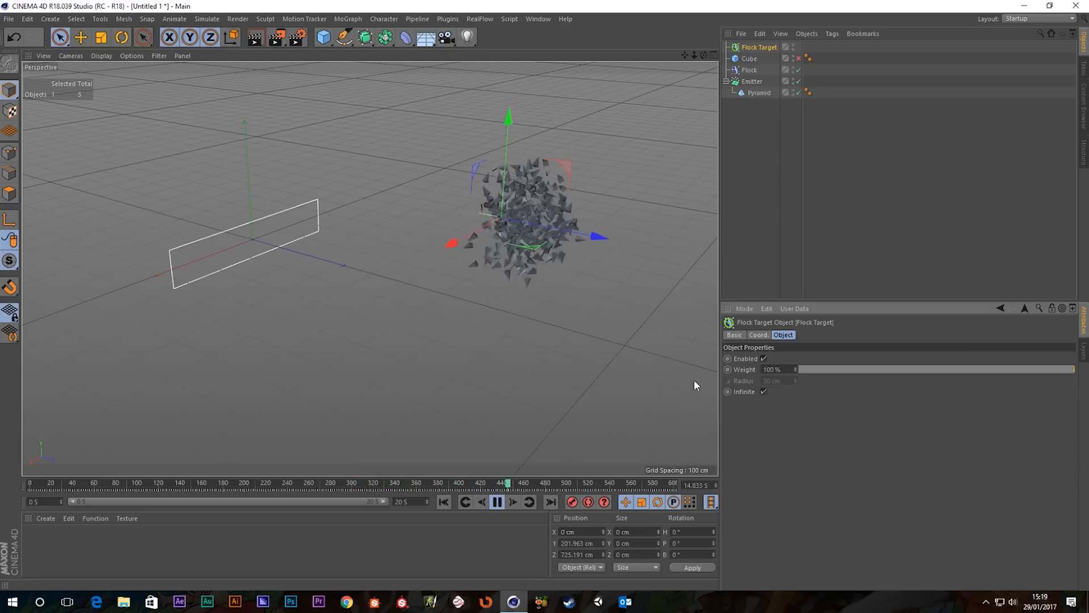
# Turn off Infinite for the Flock Target and set its Radius to 191 cm
pyautogui.click(763, 391)
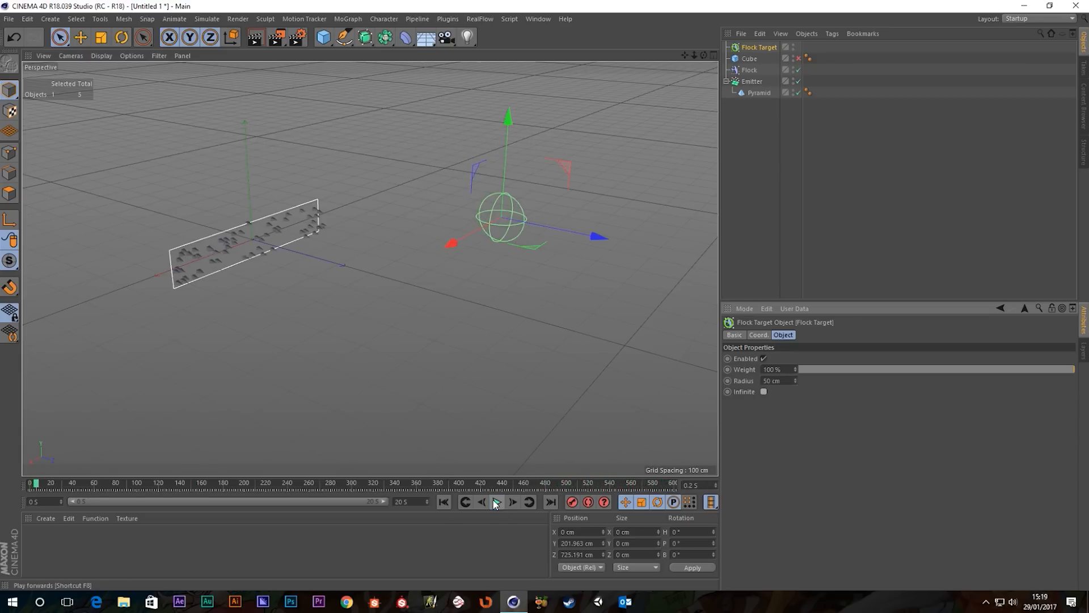
pyautogui.click(441, 502)
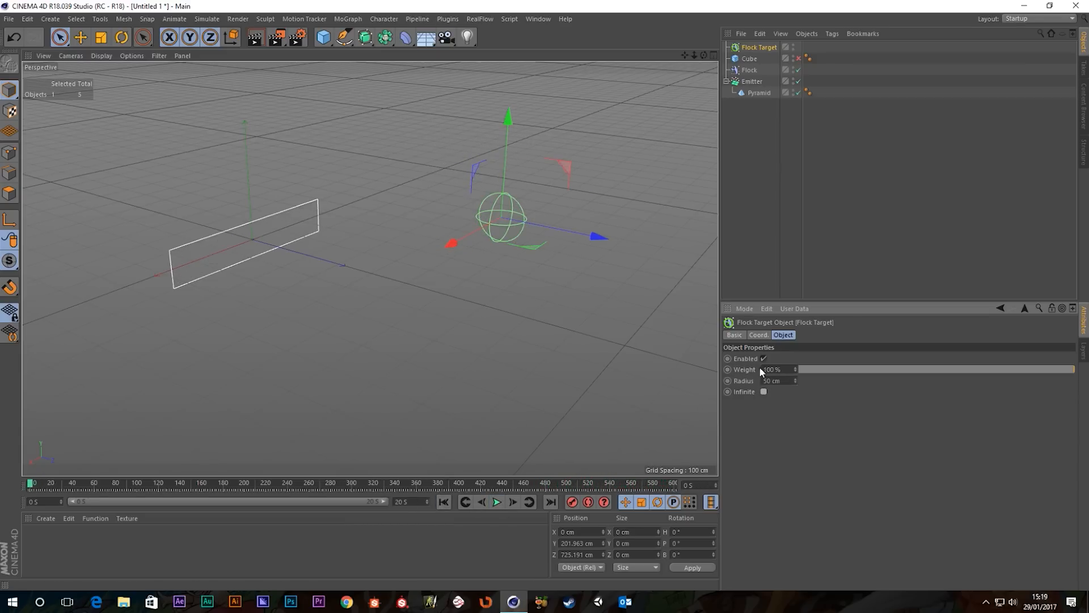
pyautogui.click(764, 392)
pyautogui.moveTo(794, 379)
pyautogui.mouseDown()
pyautogui.moveTo(795, 346)
pyautogui.moveTo(795, 383)
pyautogui.mouseUp()
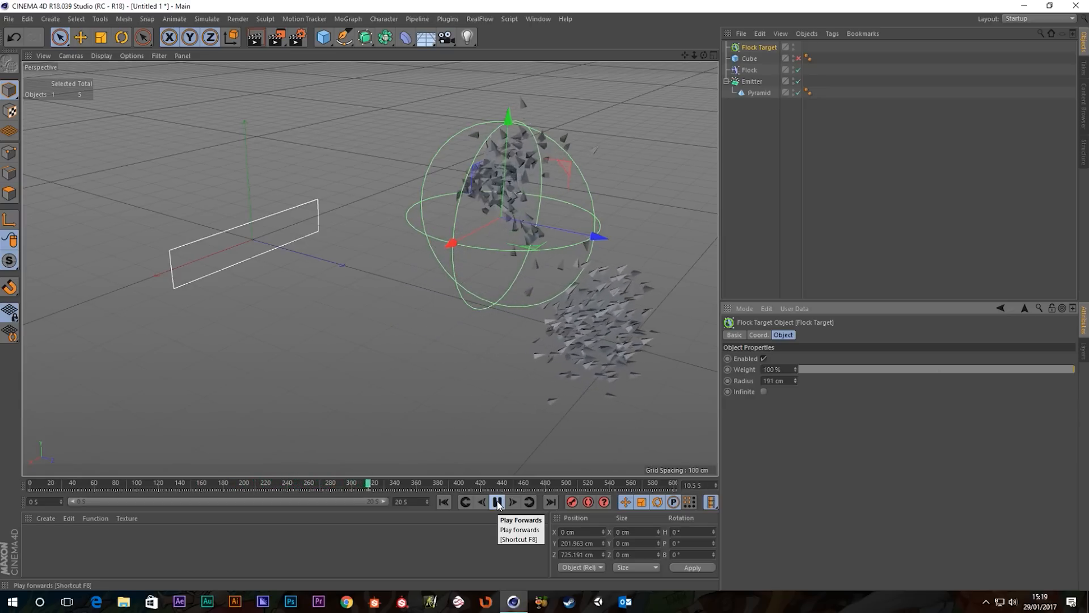
# Examine the flock around the target sphere during playback and reduce the Flock Target's Radius to 77.4 cm
pyautogui.scroll(-4, 556, 167)
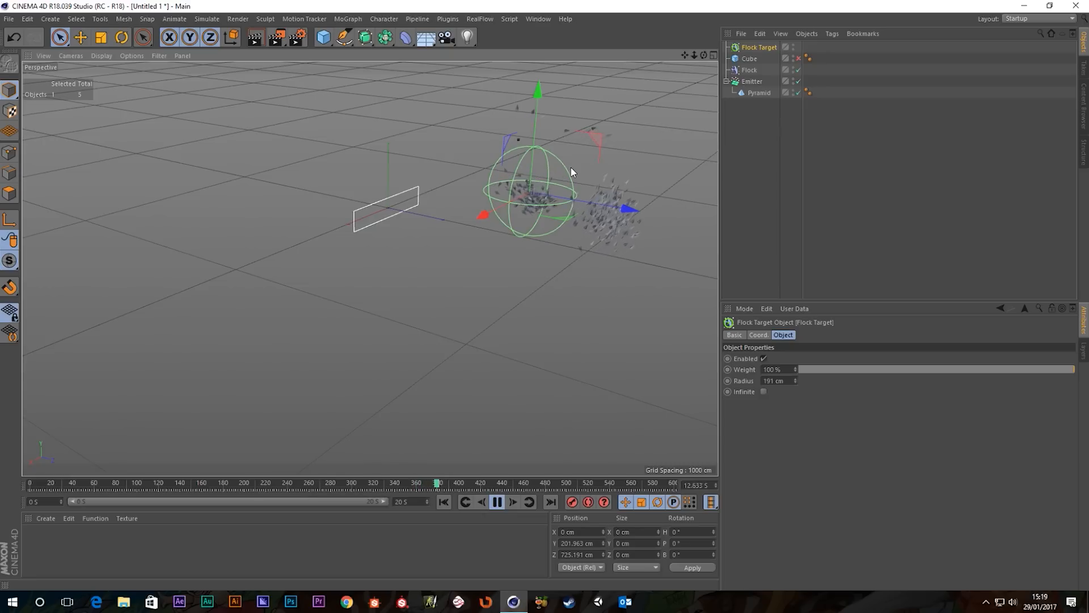
pyautogui.keyDown('alt'); pyautogui.moveTo(571, 168); pyautogui.dragTo(496, 206, button='middle'); pyautogui.keyUp('alt')
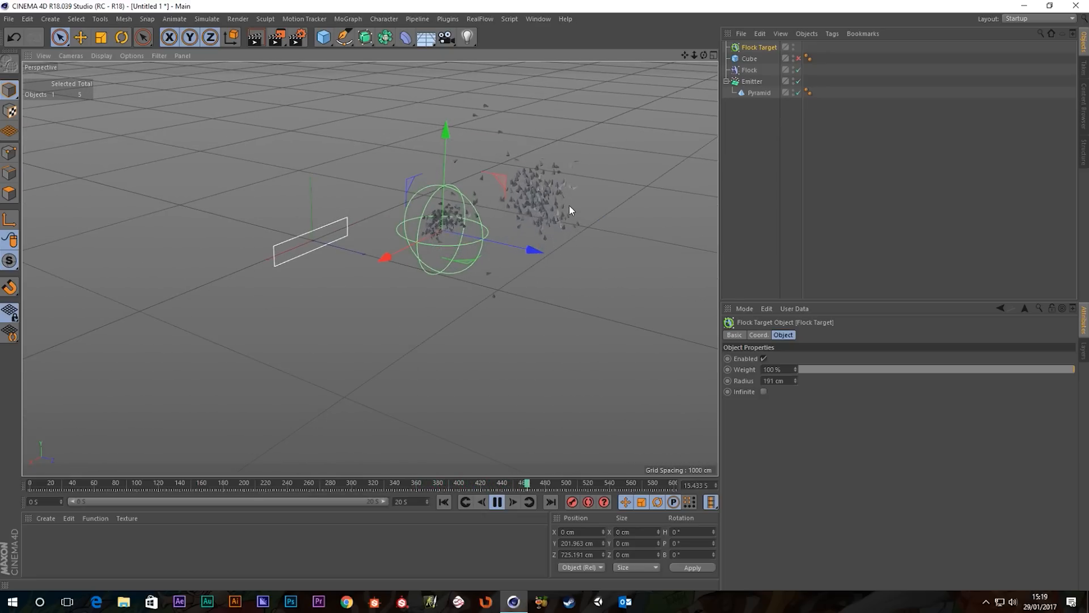
pyautogui.scroll(2, 496, 218)
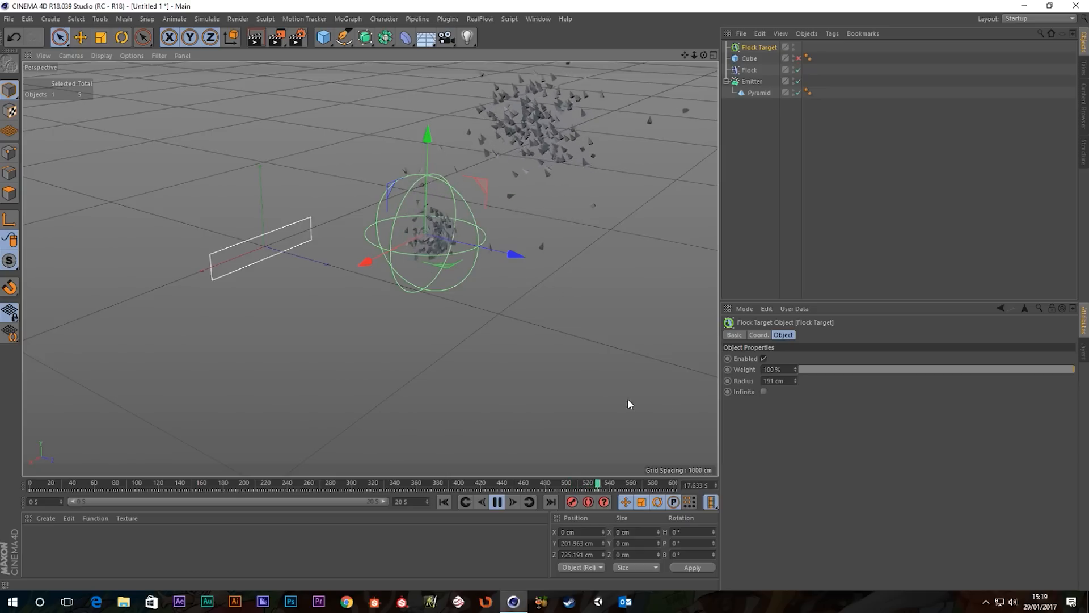
pyautogui.moveTo(794, 381)
pyautogui.mouseDown()
pyautogui.moveTo(795, 400)
pyautogui.moveTo(795, 380)
pyautogui.mouseUp()
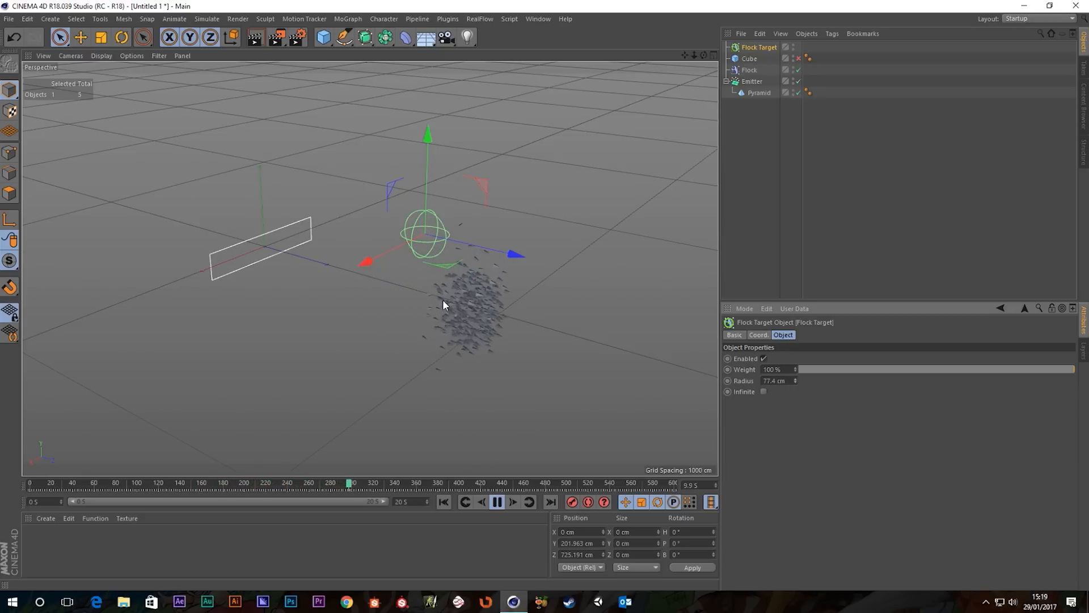
# Enlarge the Flock Target's Radius to 182.6 cm and replay the simulation from the first frame
pyautogui.keyDown('alt'); pyautogui.moveTo(461, 291); pyautogui.dragTo(477, 273); pyautogui.keyUp('alt')
pyautogui.scroll(3, 408, 236)
pyautogui.moveTo(796, 376); pyautogui.dragTo(795, 377)
pyautogui.click(444, 501)
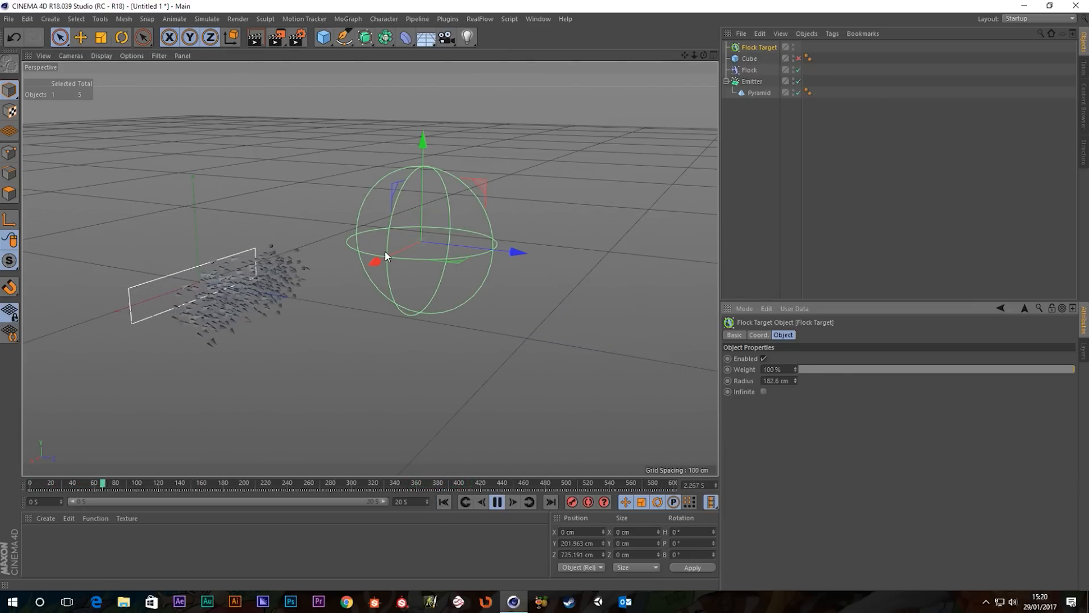
pyautogui.keyDown('alt'); pyautogui.moveTo(452, 234); pyautogui.dragTo(416, 265); pyautogui.keyUp('alt')
# Add a Flock Repeller object from FlockModifier and move it to about 636 cm in Z, near the target sphere
pyautogui.click(749, 69)
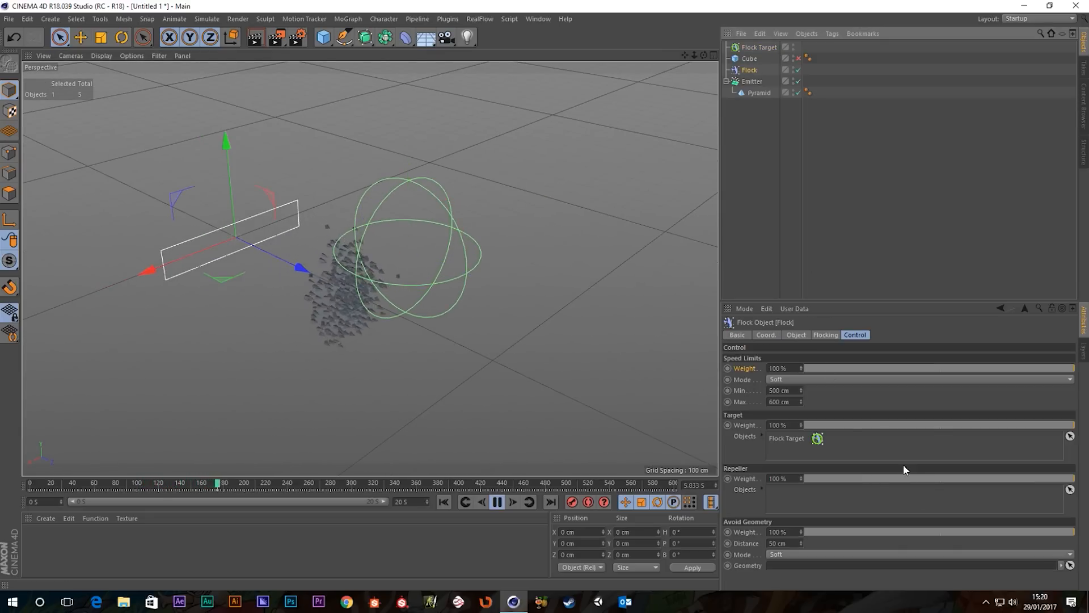
pyautogui.keyDown('alt'); pyautogui.moveTo(377, 316); pyautogui.dragTo(407, 289); pyautogui.keyUp('alt')
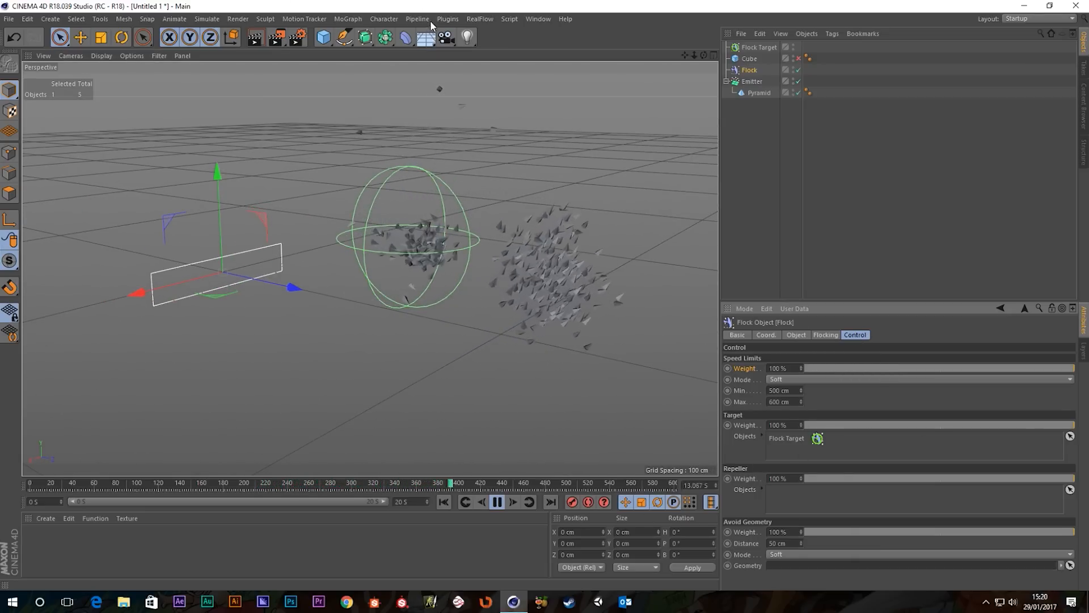
pyautogui.click(474, 19)
pyautogui.moveTo(448, 17)
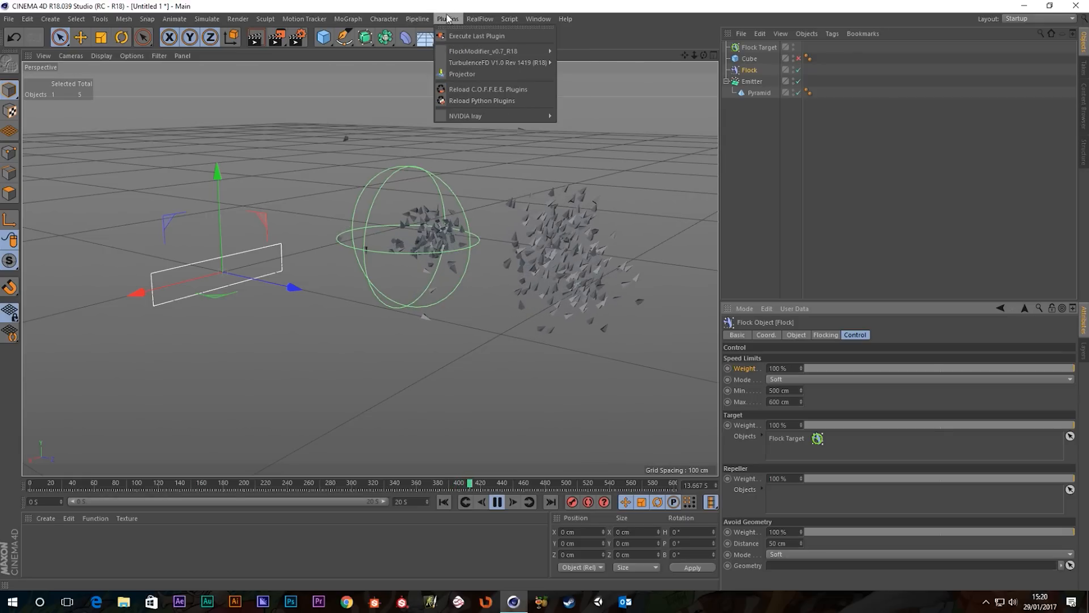
pyautogui.click(590, 67)
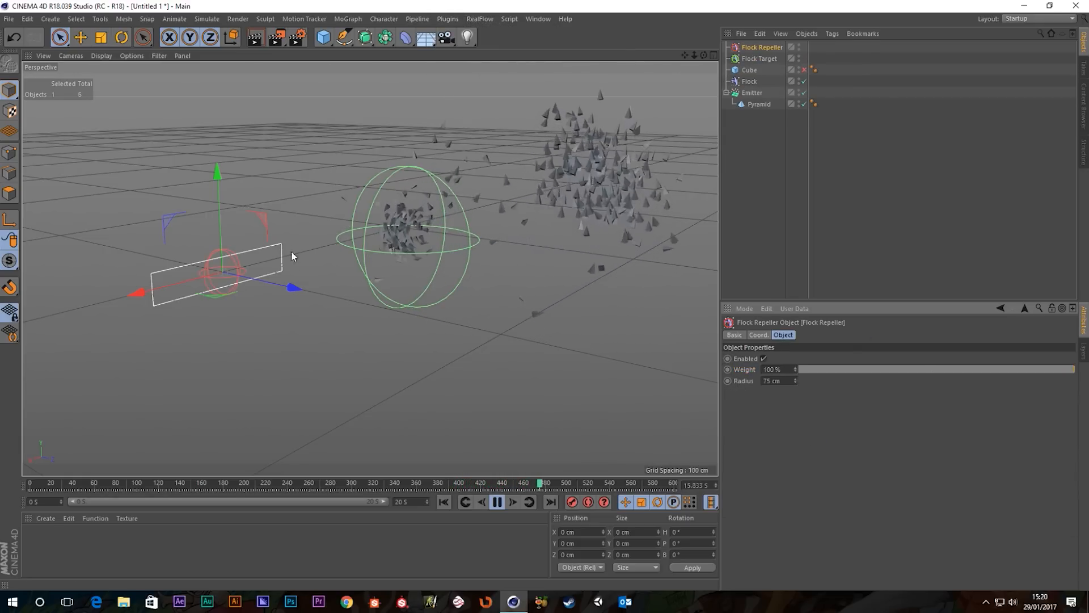
pyautogui.moveTo(294, 288); pyautogui.dragTo(473, 327)
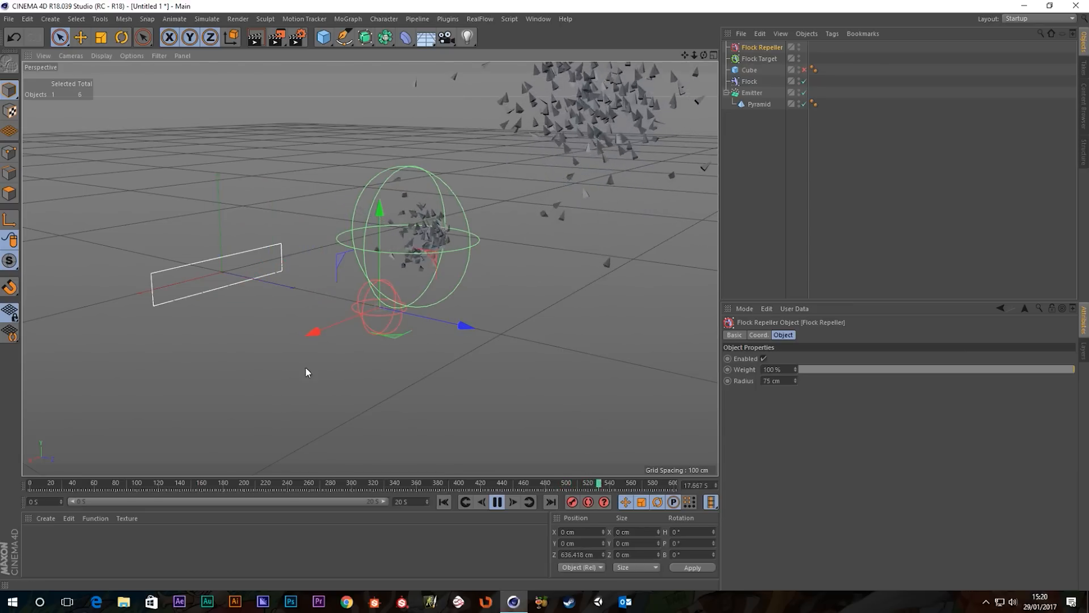
# Move the Flock Repeller to about 456 cm in X and 691 cm in Z, and enlarge its Radius to 243 cm
pyautogui.moveTo(314, 331); pyautogui.dragTo(177, 379)
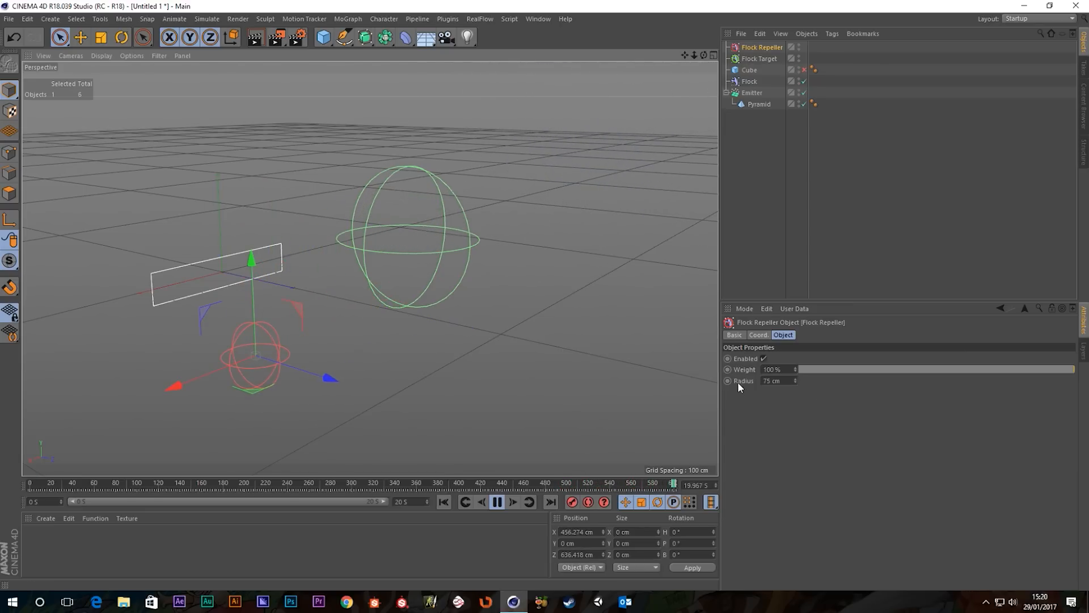
pyautogui.moveTo(332, 378); pyautogui.dragTo(350, 384)
pyautogui.keyDown('alt'); pyautogui.moveTo(324, 319); pyautogui.dragTo(370, 331); pyautogui.keyUp('alt')
pyautogui.scroll(-3, 335, 320)
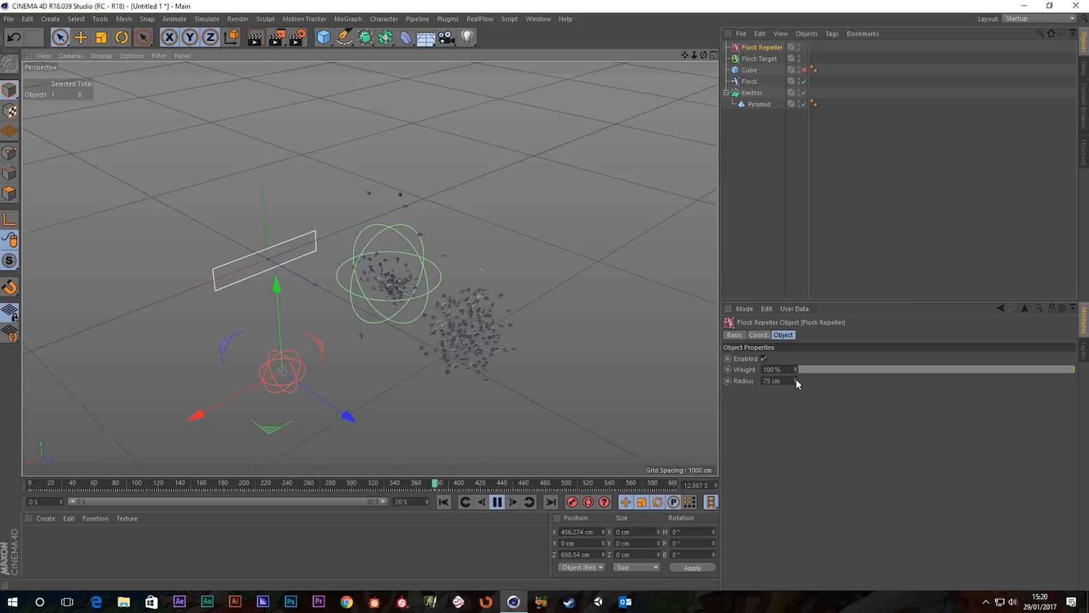
pyautogui.moveTo(796, 379); pyautogui.dragTo(795, 376)
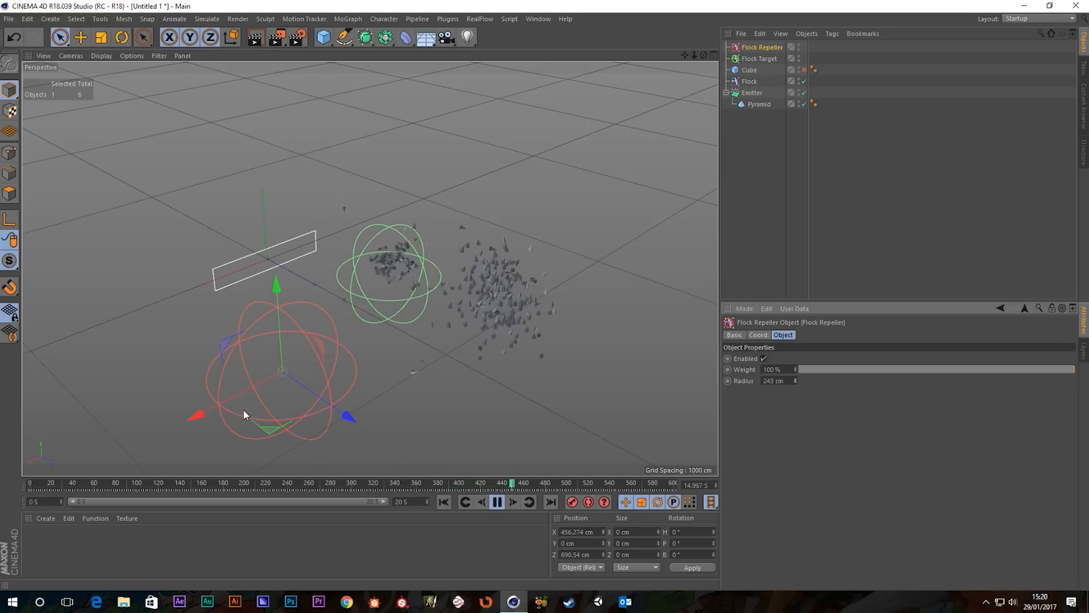
# Reposition the Flock Repeller beside the emitter, at about 361 cm in X and 265 cm in Z, keeping its Weight at 100%
pyautogui.keyDown('alt'); pyautogui.moveTo(267, 413); pyautogui.dragTo(324, 443); pyautogui.keyUp('alt')
pyautogui.keyDown('alt'); pyautogui.moveTo(300, 432); pyautogui.dragTo(316, 377, button='middle'); pyautogui.keyUp('alt')
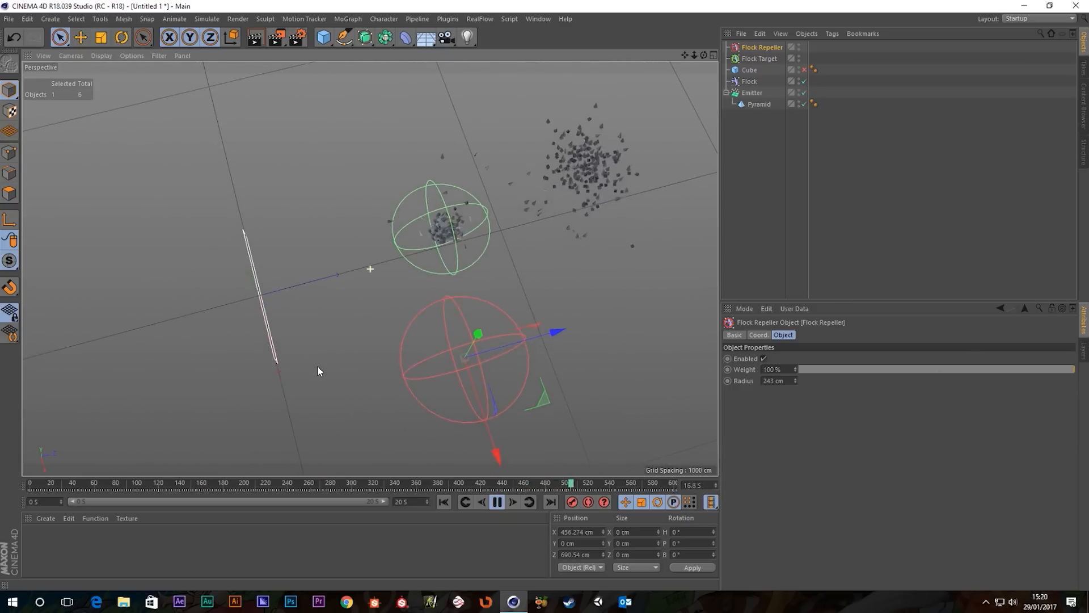
pyautogui.moveTo(564, 323); pyautogui.dragTo(448, 336)
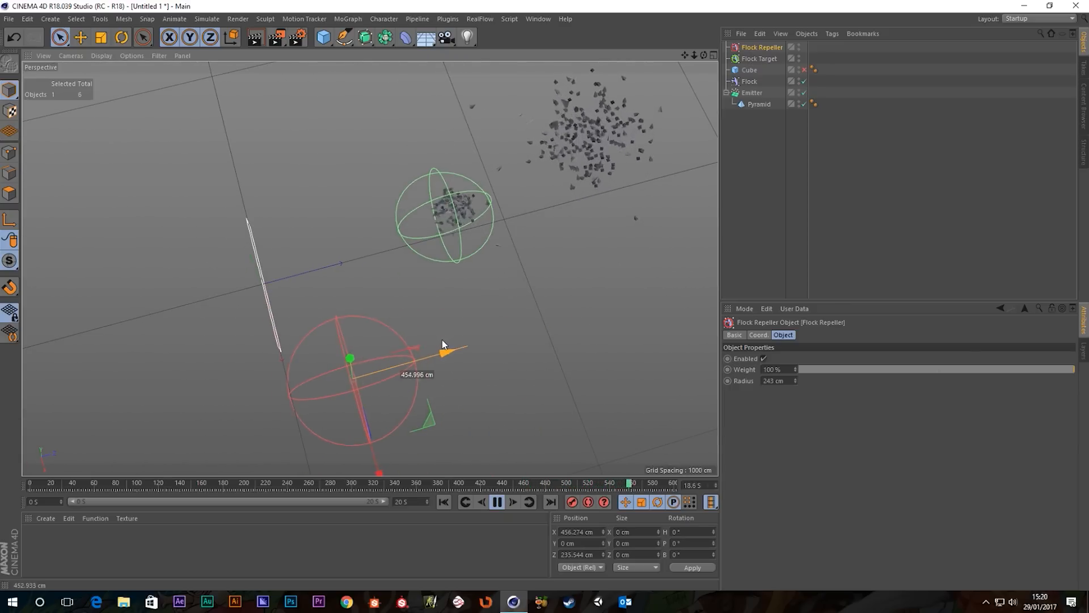
pyautogui.moveTo(386, 462); pyautogui.dragTo(379, 443)
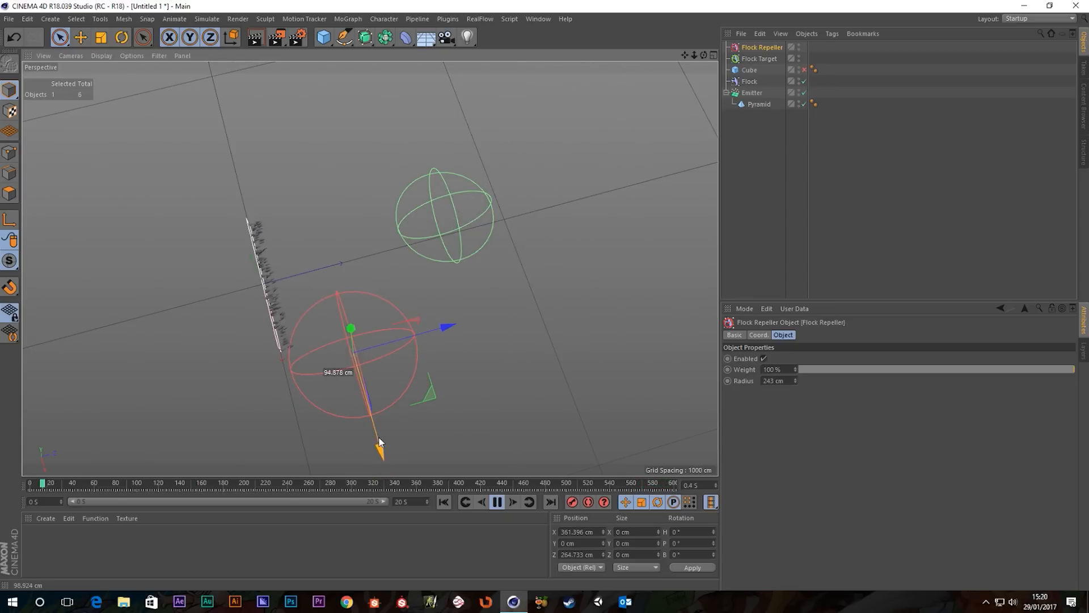
pyautogui.keyDown('alt'); pyautogui.moveTo(404, 312); pyautogui.dragTo(250, 295); pyautogui.keyUp('alt')
pyautogui.moveTo(852, 369); pyautogui.dragTo(1078, 370)
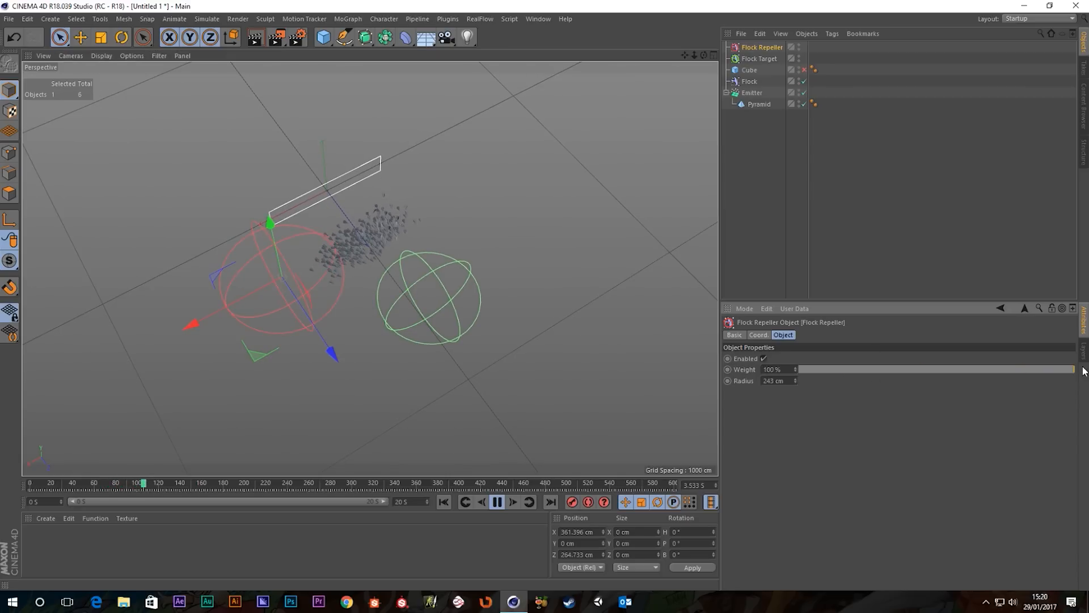
# Shift the Flock Repeller closer to the emitter, to about 257 cm in X, and replay the simulation from the first frame
pyautogui.click(749, 83)
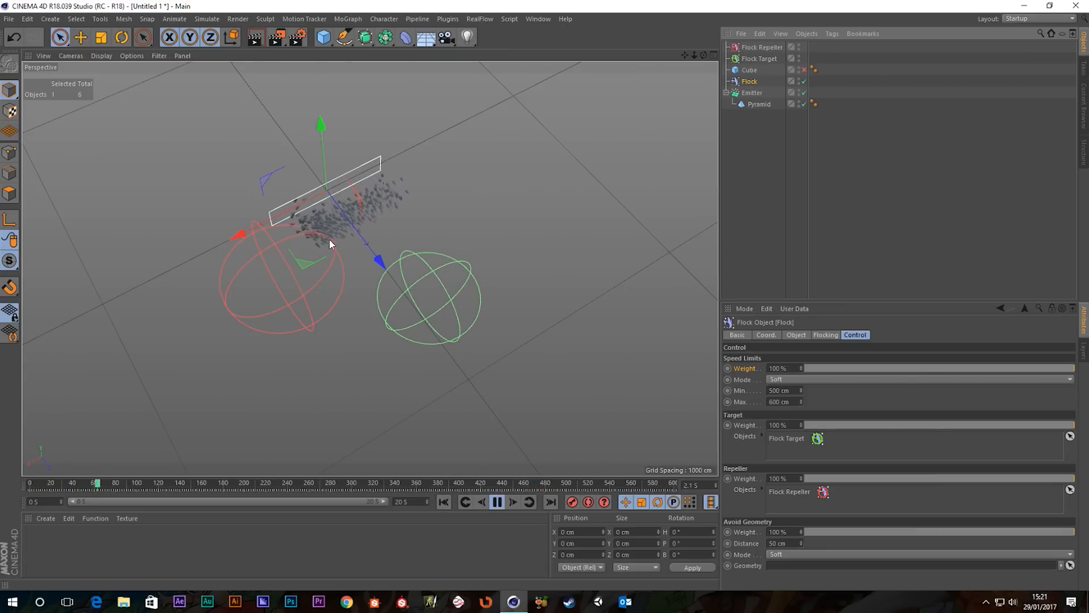
pyautogui.keyDown('alt'); pyautogui.moveTo(326, 243); pyautogui.dragTo(178, 207); pyautogui.keyUp('alt')
pyautogui.scroll(5, 278, 216)
pyautogui.keyDown('alt'); pyautogui.moveTo(320, 263); pyautogui.dragTo(508, 267); pyautogui.keyUp('alt')
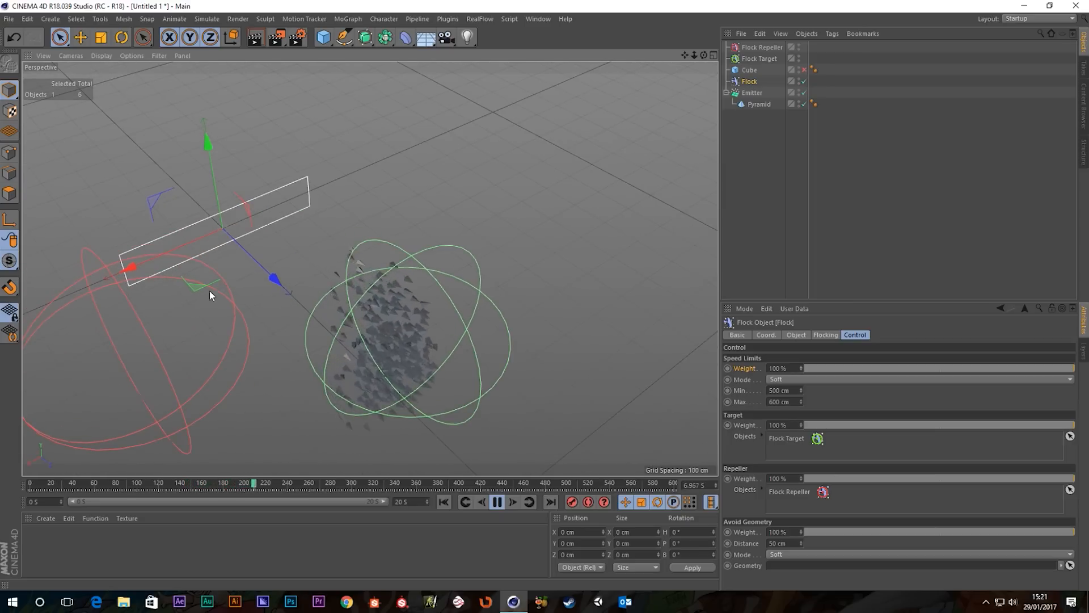
pyautogui.click(754, 48)
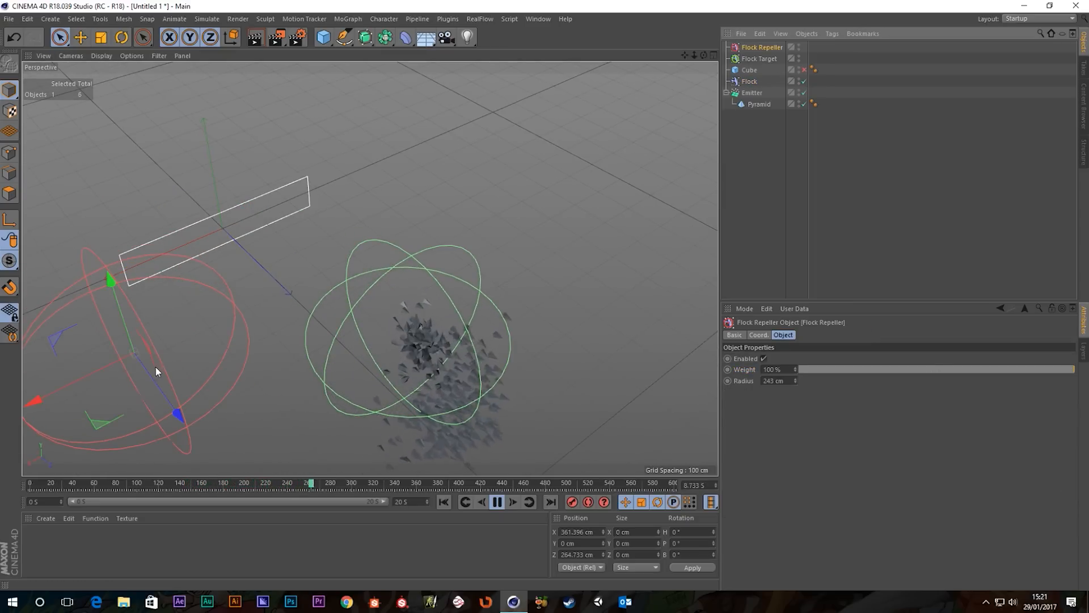
pyautogui.moveTo(63, 393); pyautogui.dragTo(101, 374)
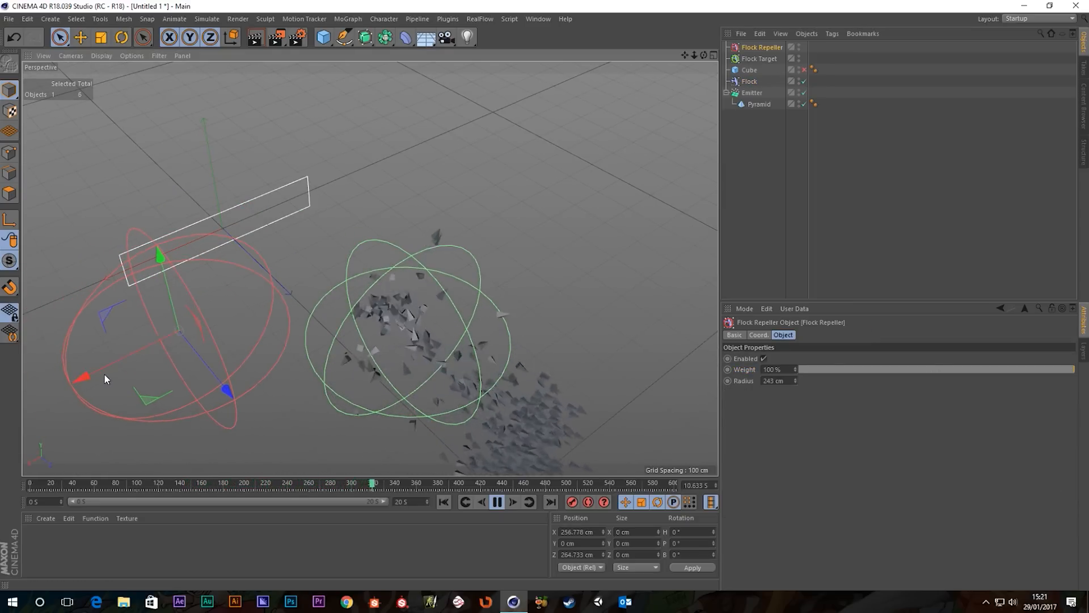
pyautogui.click(444, 502)
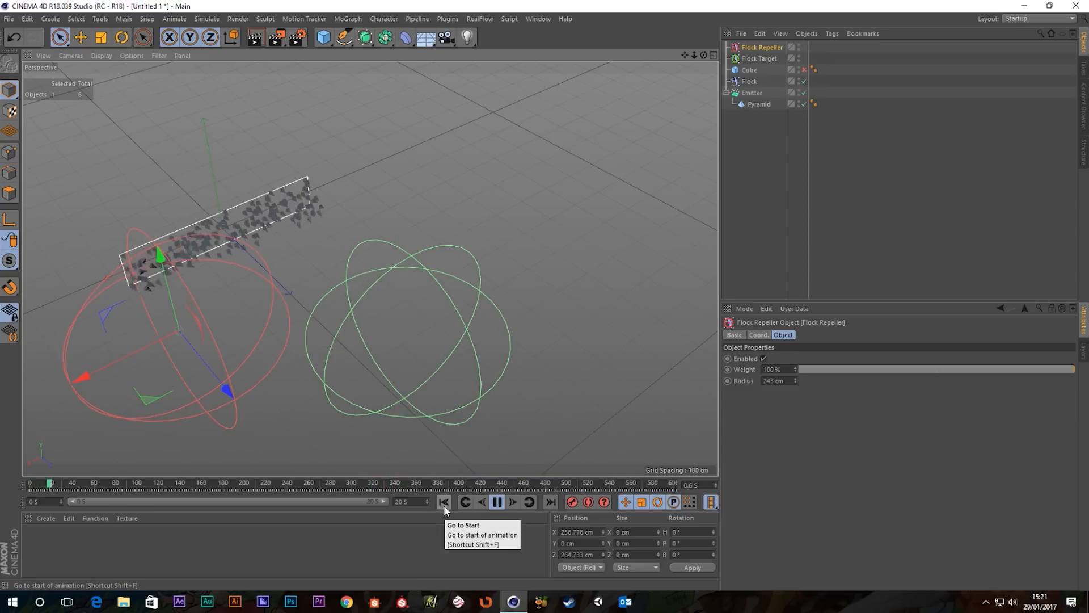
pyautogui.keyDown('alt'); pyautogui.moveTo(173, 320); pyautogui.dragTo(304, 275); pyautogui.keyUp('alt')
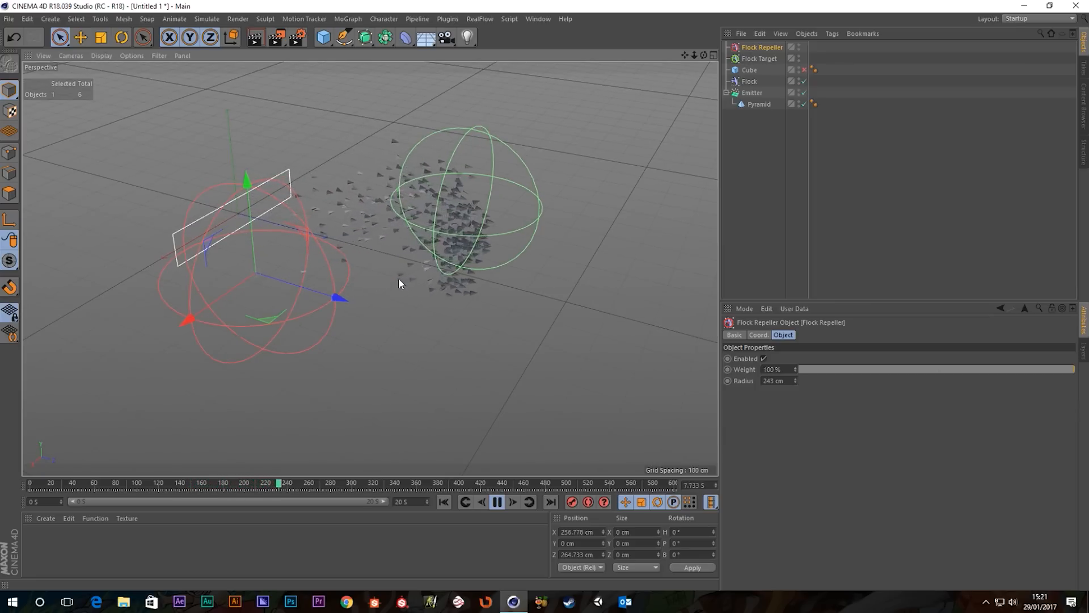
pyautogui.keyDown('alt'); pyautogui.moveTo(465, 202); pyautogui.dragTo(429, 262); pyautogui.keyUp('alt')
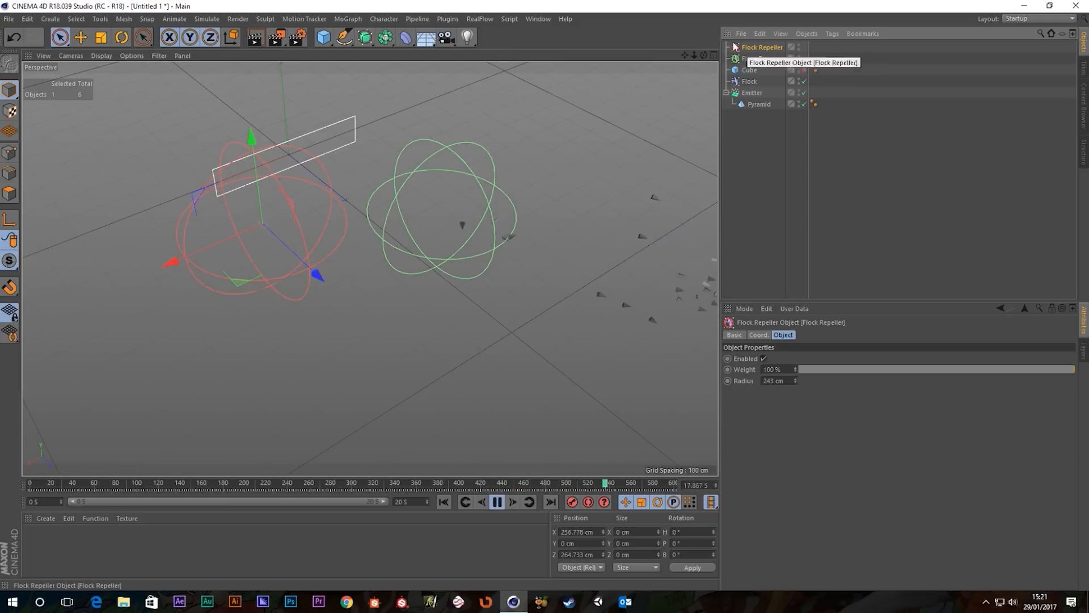
# Place the Flock Repeller behind the target sphere, at about -85 cm in X and 856 cm in Z, and observe the flock
pyautogui.moveTo(316, 274); pyautogui.dragTo(488, 367)
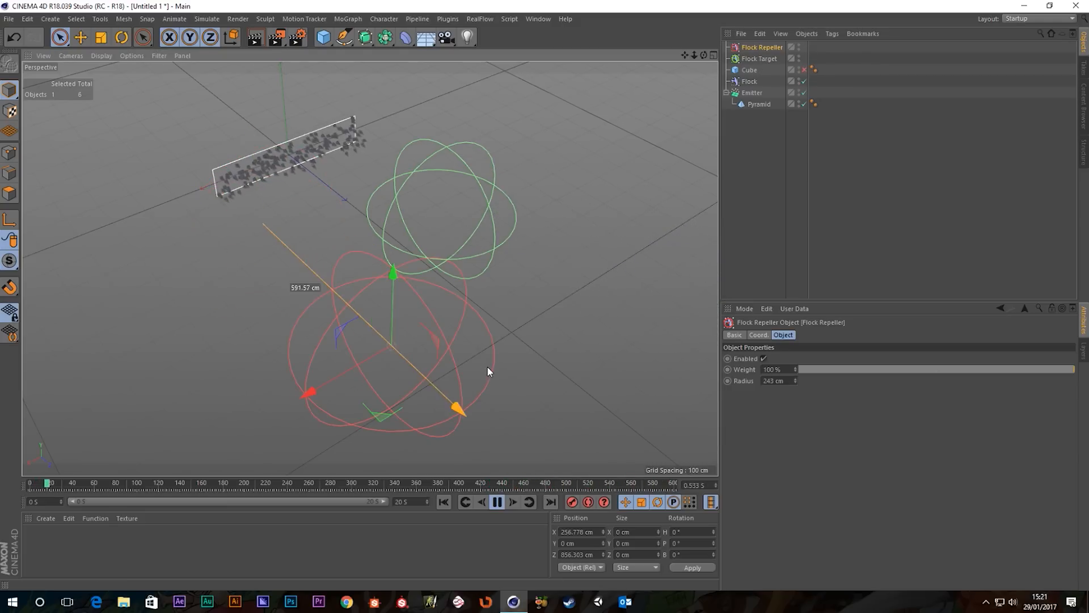
pyautogui.keyDown('alt'); pyautogui.moveTo(491, 327); pyautogui.dragTo(326, 311); pyautogui.keyUp('alt')
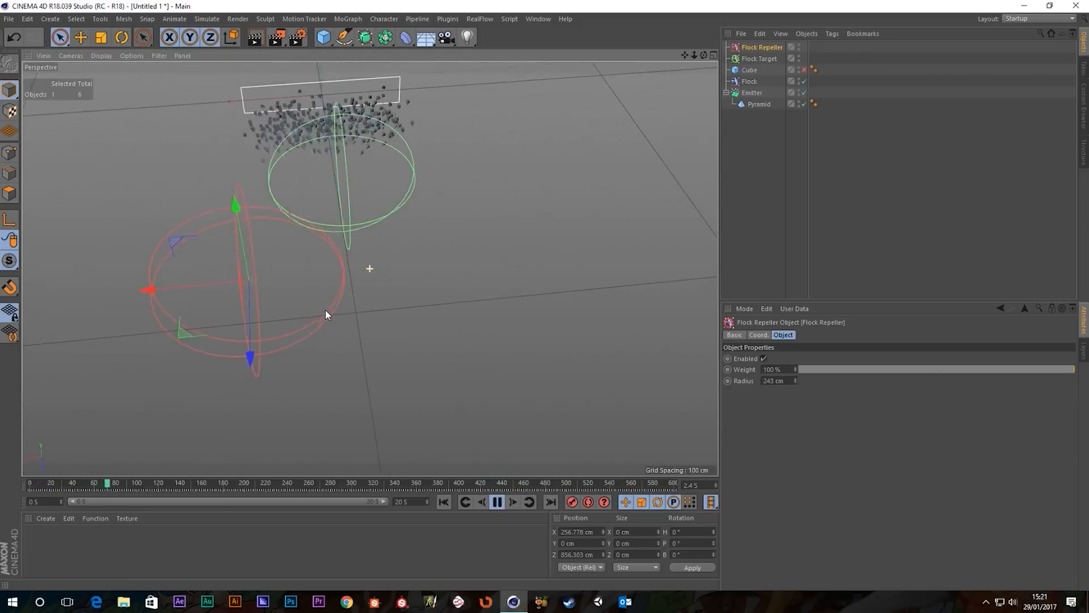
pyautogui.moveTo(151, 291); pyautogui.dragTo(472, 241)
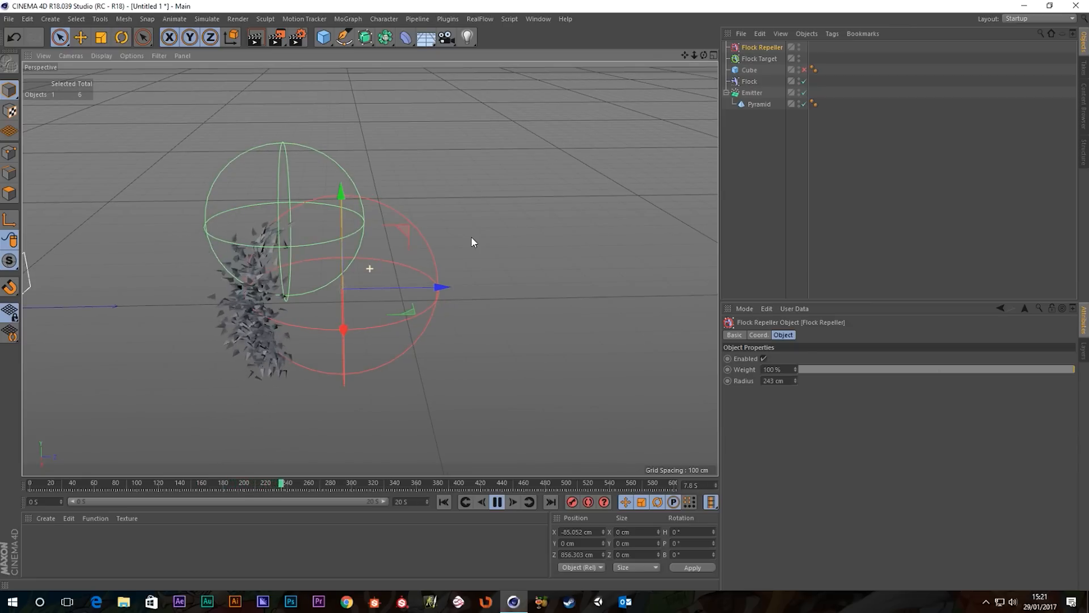
pyautogui.scroll(-2, 236, 283)
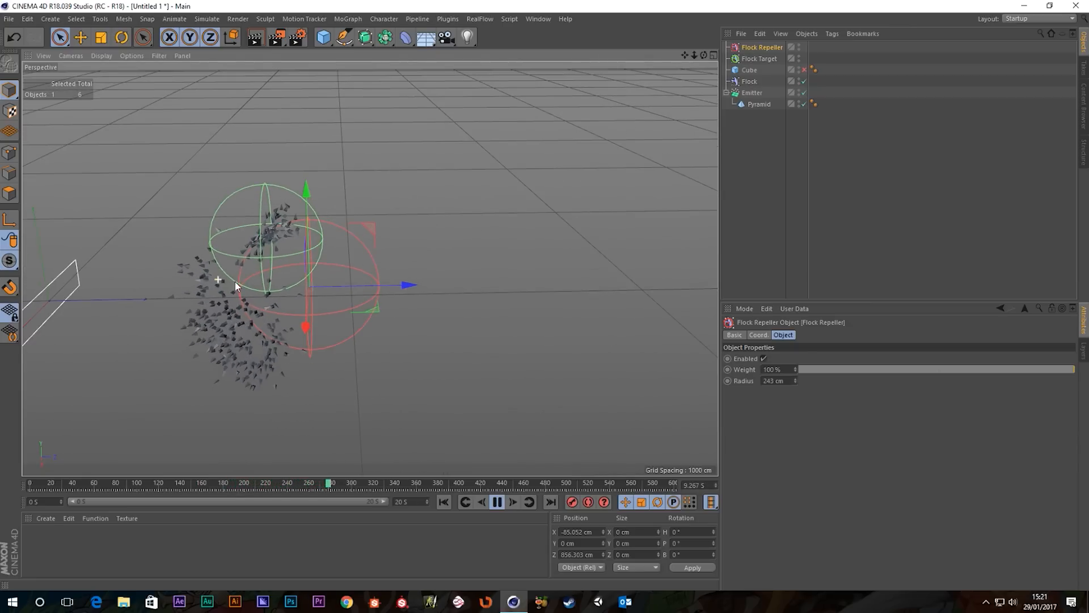
pyautogui.keyDown('alt'); pyautogui.moveTo(187, 274); pyautogui.dragTo(383, 233, button='middle'); pyautogui.keyUp('alt')
pyautogui.keyDown('alt'); pyautogui.moveTo(442, 246); pyautogui.dragTo(349, 262); pyautogui.keyUp('alt')
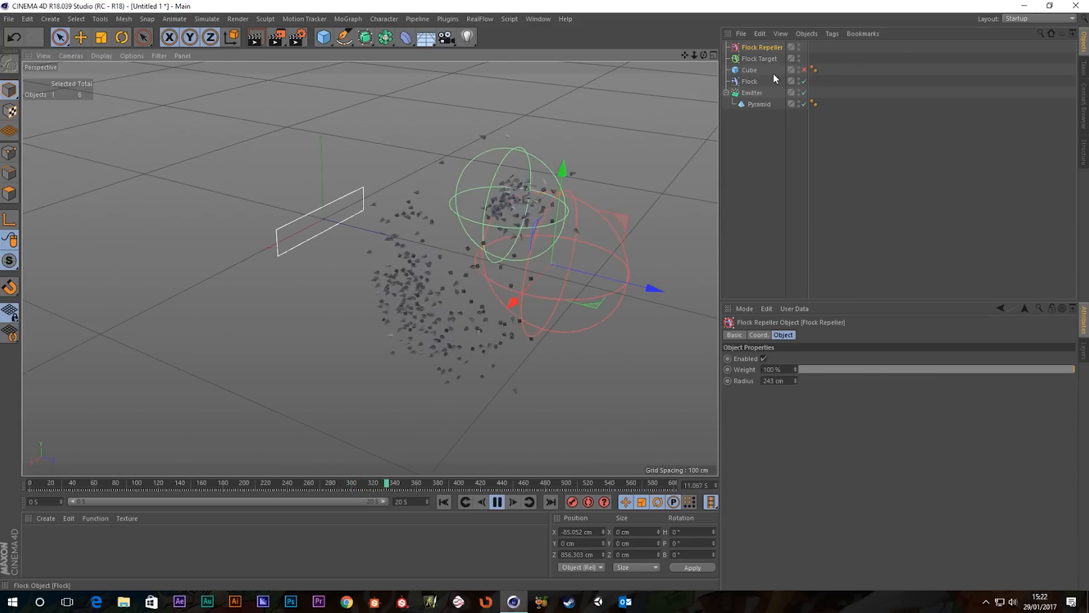
# Review the Flock's Avoid Geometry settings, then enable the cube and move it to about 141 cm in Z, in front of the emitter
pyautogui.click(756, 81)
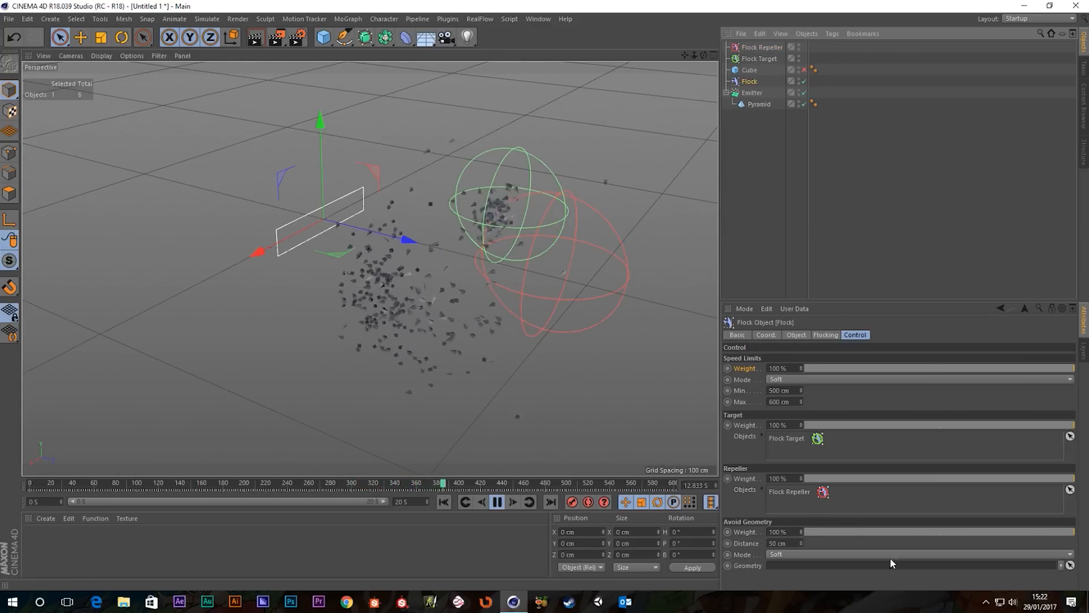
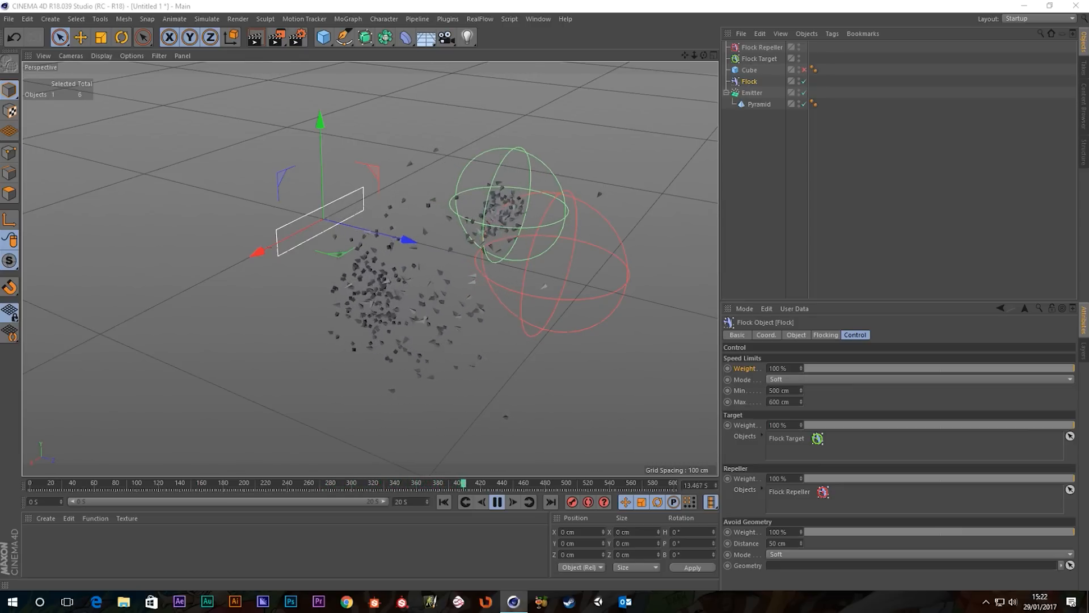
pyautogui.click(793, 543)
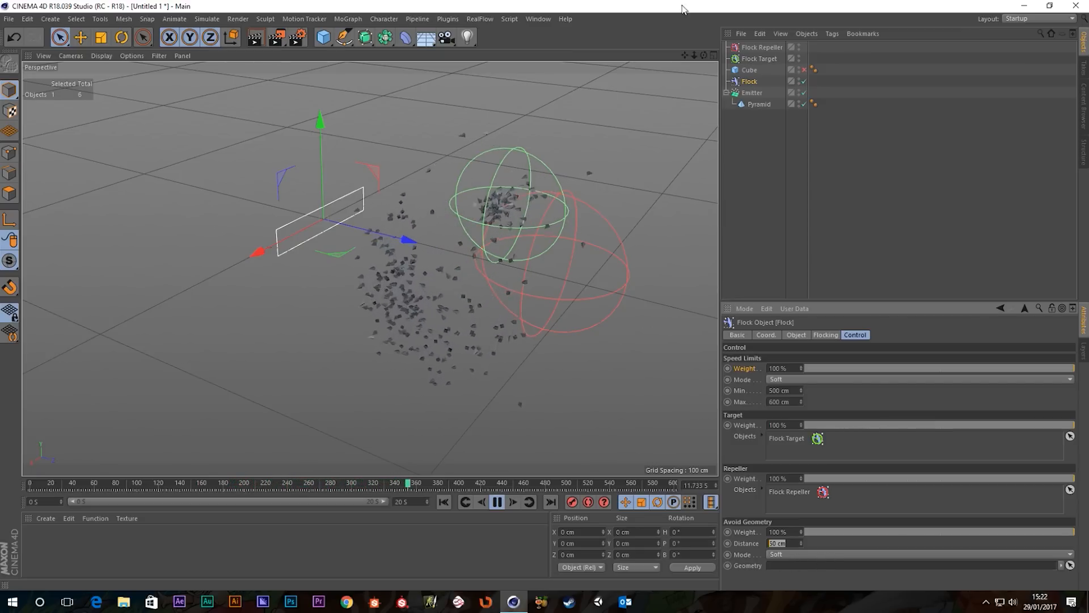
pyautogui.click(750, 70)
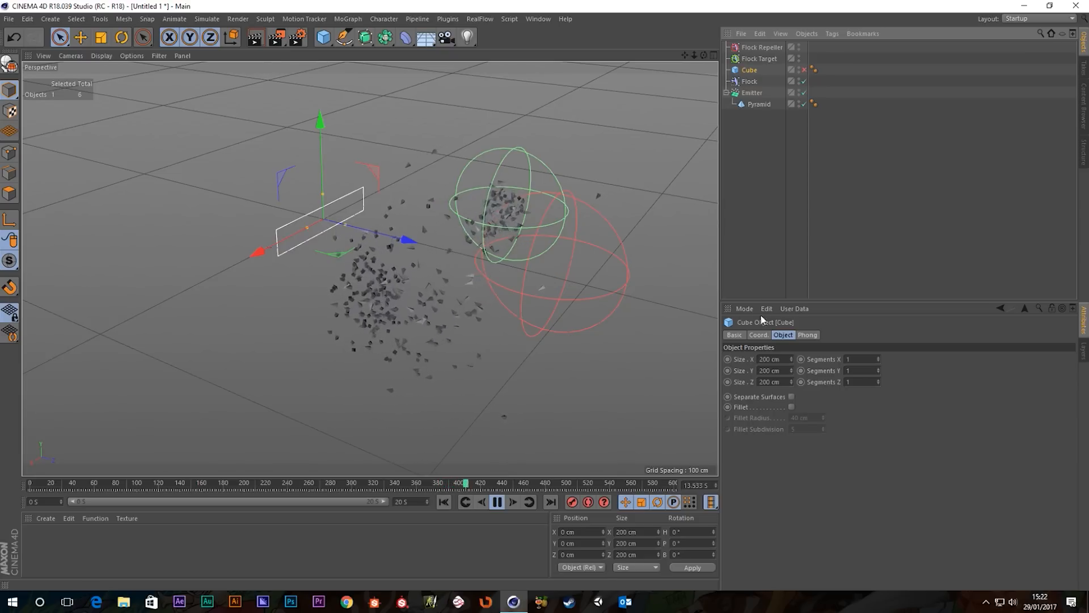
pyautogui.click(805, 70)
pyautogui.scroll(4, 335, 236)
pyautogui.keyDown('alt'); pyautogui.moveTo(334, 232); pyautogui.dragTo(353, 253); pyautogui.keyUp('alt')
pyautogui.moveTo(383, 197); pyautogui.dragTo(474, 225)
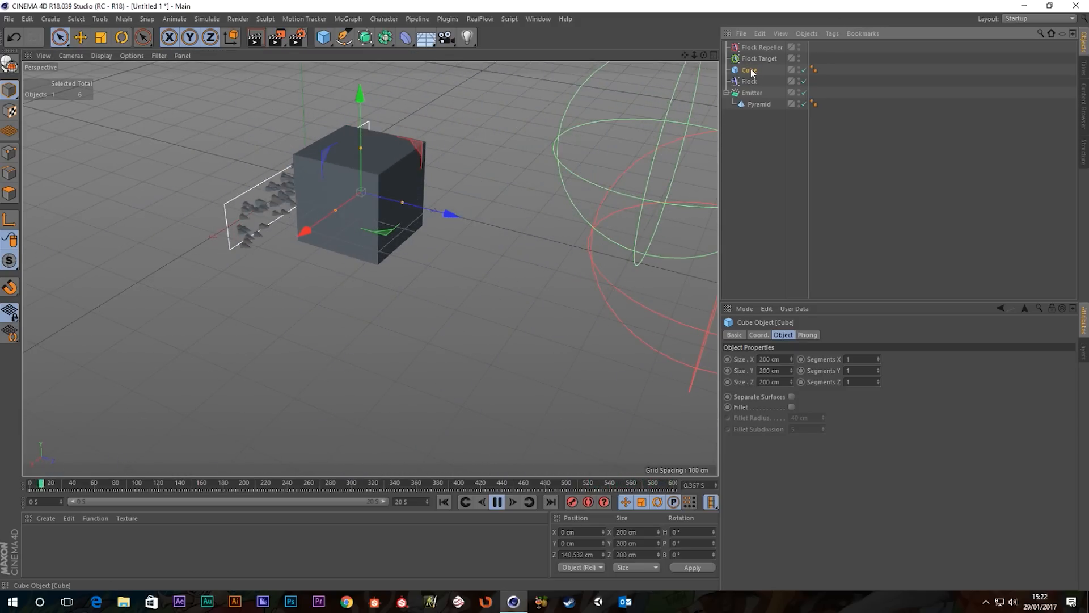
# Replace the cube with a Sphere primitive placed about 186 cm in Z, in front of the emitter
pyautogui.press('Delete')
pyautogui.click(326, 37)
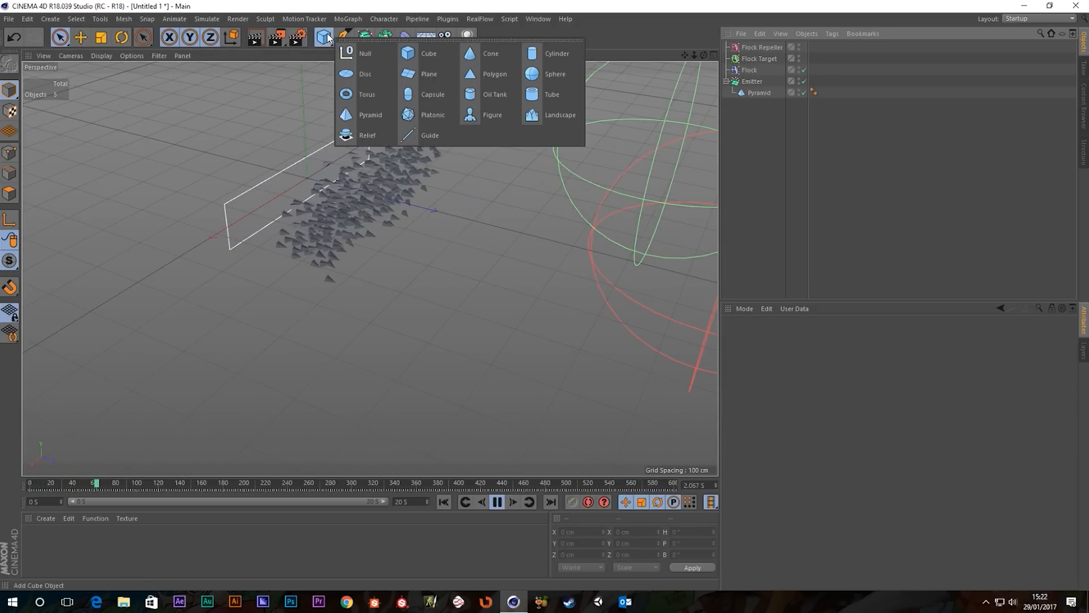
pyautogui.click(542, 78)
pyautogui.keyDown('alt'); pyautogui.moveTo(325, 183); pyautogui.dragTo(450, 181); pyautogui.keyUp('alt')
pyautogui.keyDown('alt'); pyautogui.moveTo(341, 165); pyautogui.dragTo(294, 168); pyautogui.keyUp('alt')
pyautogui.keyDown('alt'); pyautogui.moveTo(360, 161); pyautogui.dragTo(346, 182); pyautogui.keyUp('alt')
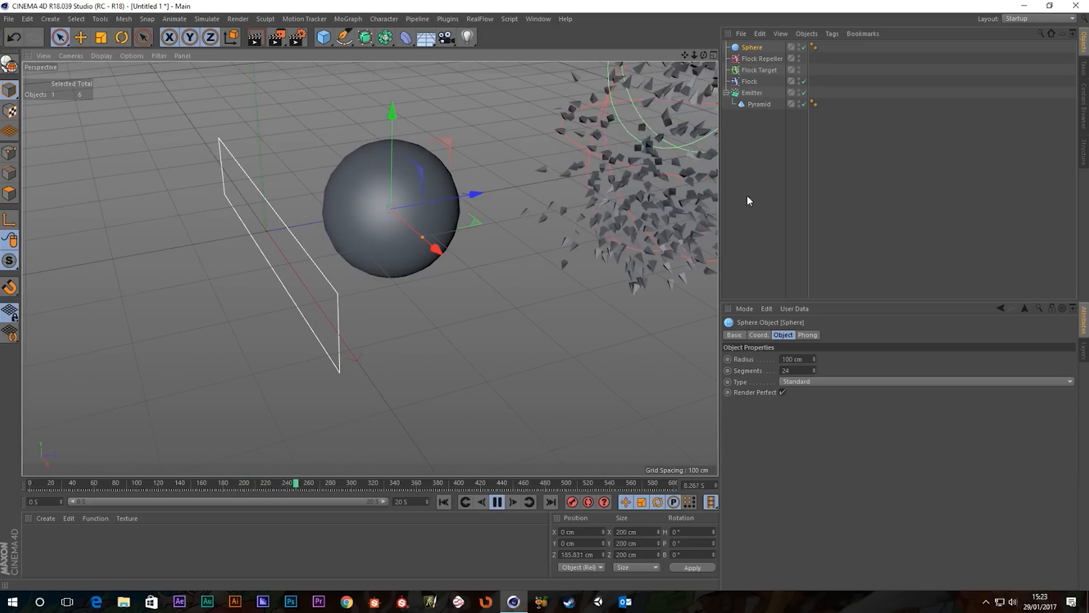
# Try to assign the parametric sphere as the Flock's Avoid Geometry object
pyautogui.click(750, 81)
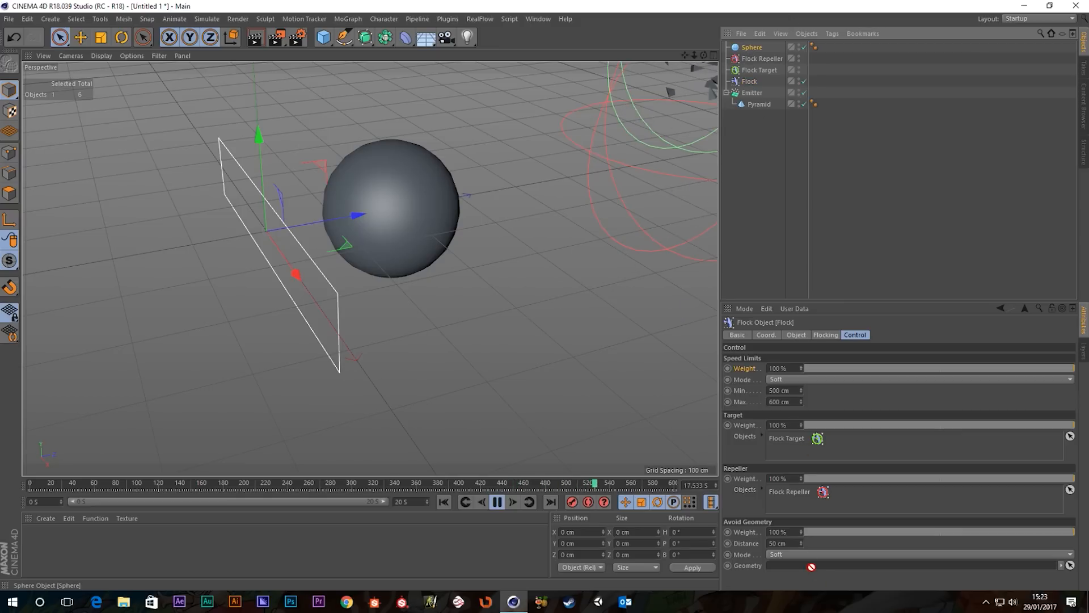
pyautogui.click(752, 47)
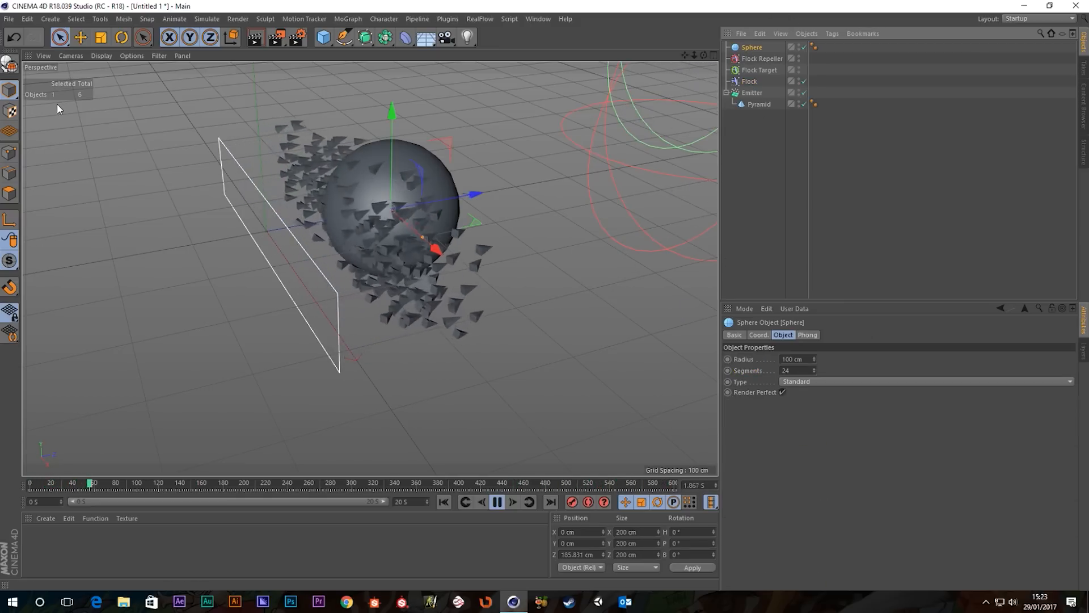
pyautogui.click(752, 80)
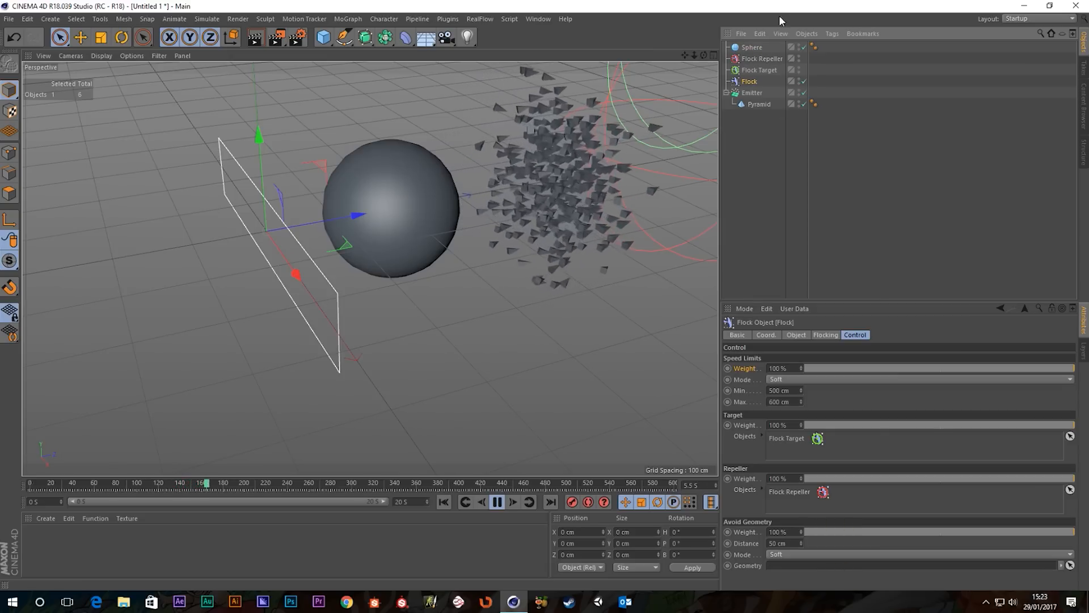
# Convert the sphere to an editable polygon object and assign it as the Flock's Avoid Geometry, replaying the simulation from the first frame
pyautogui.click(749, 47)
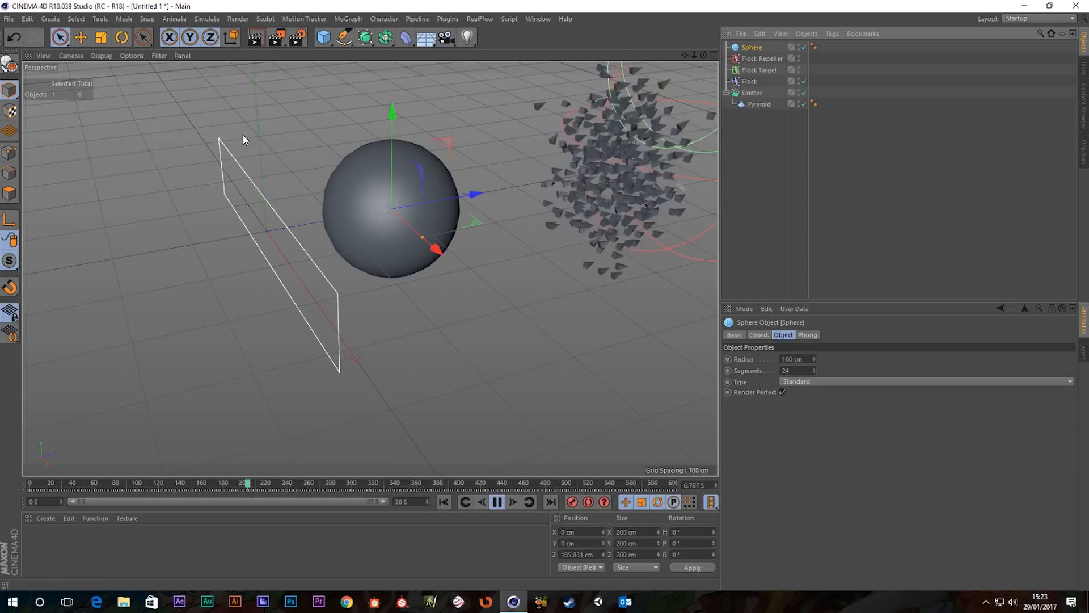
pyautogui.click(9, 64)
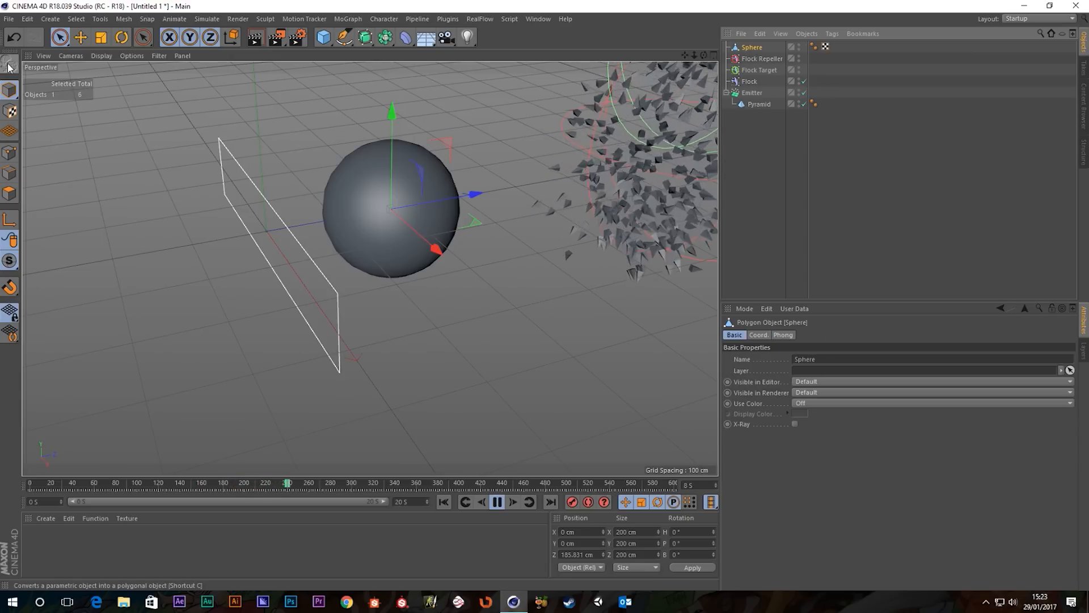
pyautogui.click(749, 81)
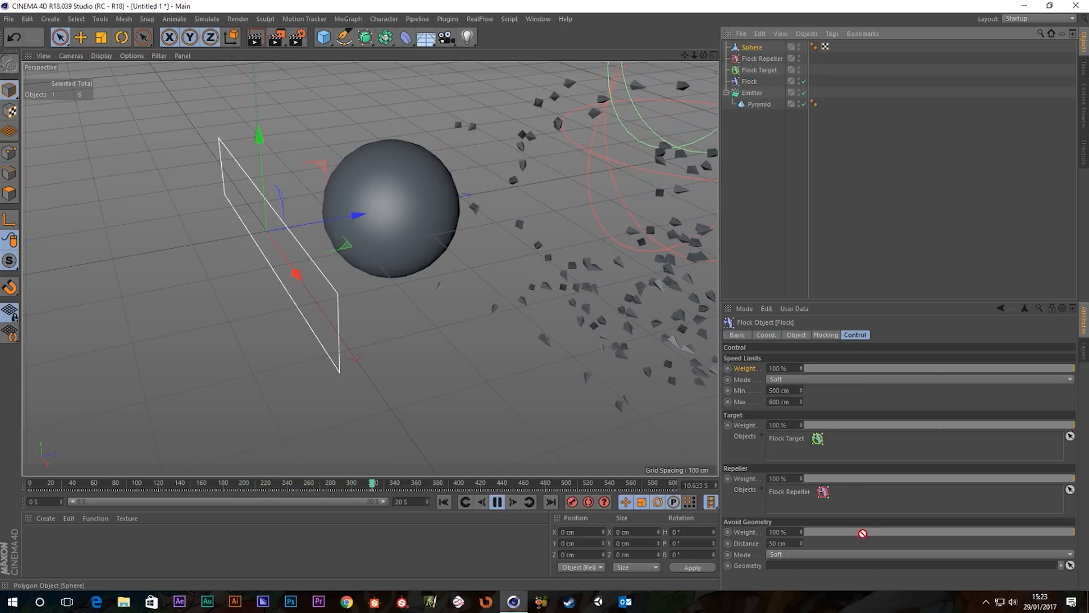
pyautogui.moveTo(856, 568); pyautogui.dragTo(856, 568)
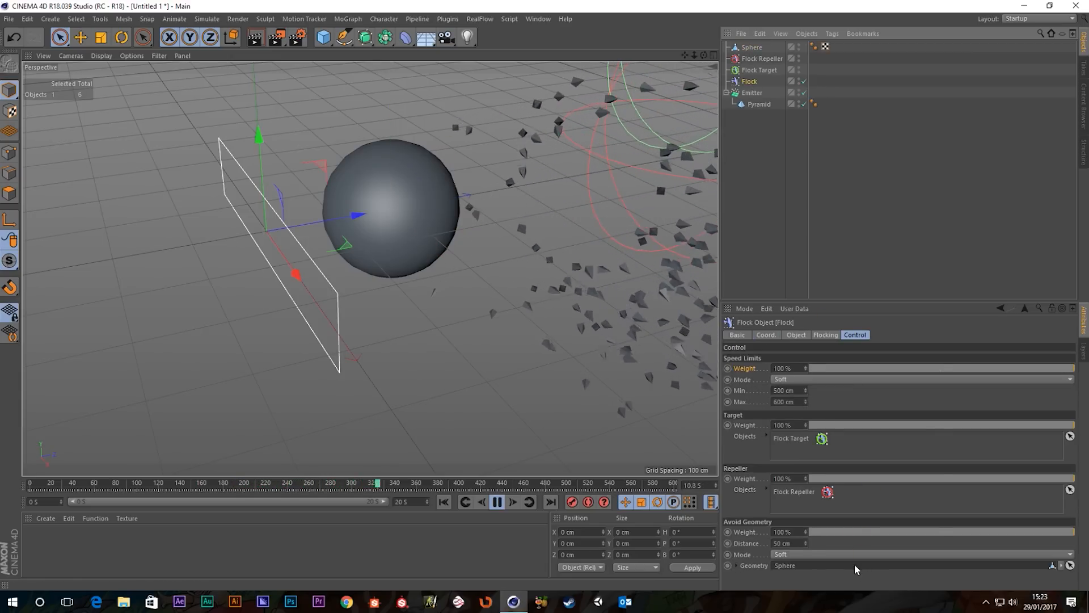
pyautogui.click(444, 503)
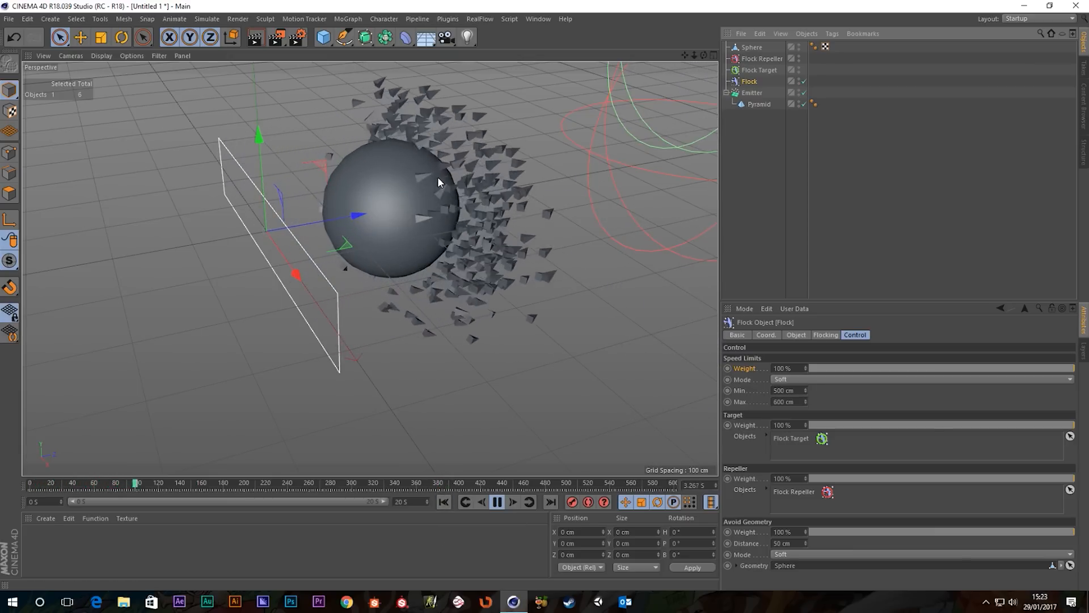
pyautogui.moveTo(411, 209)
pyautogui.keyDown('alt'); pyautogui.mouseDown()
pyautogui.moveTo(431, 196)
pyautogui.moveTo(427, 209)
pyautogui.mouseUp(); pyautogui.keyUp('alt')
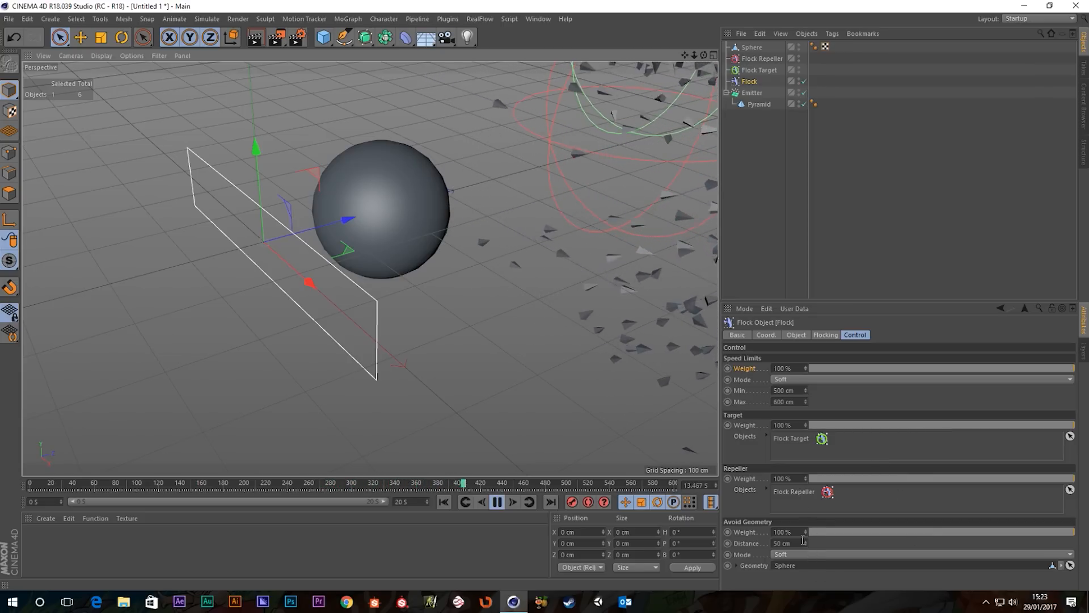
# Replay the simulation from the first frame and shorten the timeline's end time to 5 seconds
pyautogui.click(445, 504)
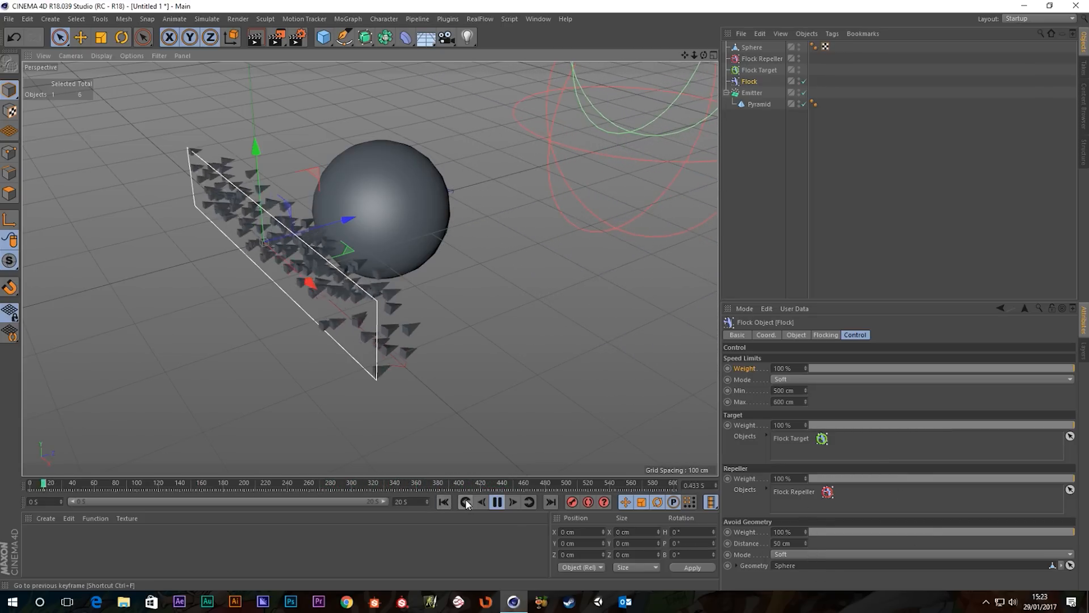
pyautogui.write('5')
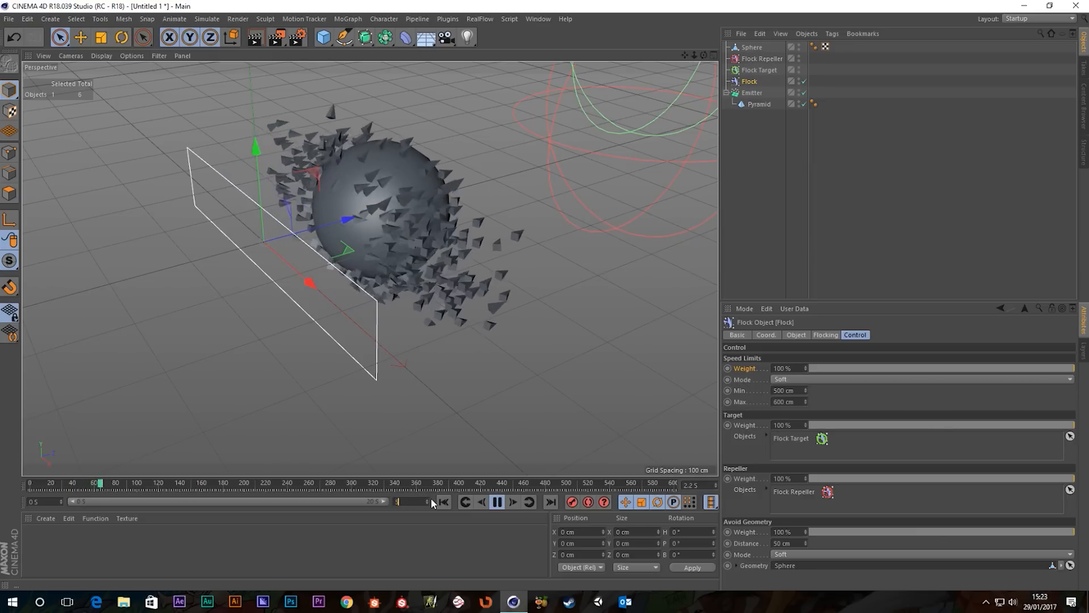
pyautogui.press('Return')
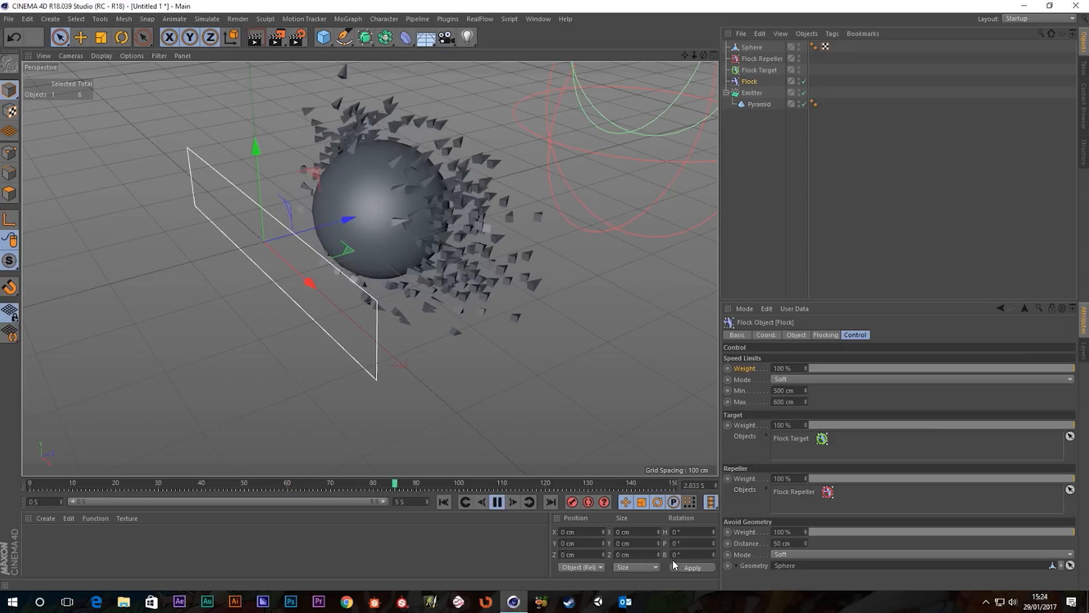
# Try Avoid Geometry distances of 100, 200 and 300 cm on the Flock, watching the particles pass the sphere from different angles
pyautogui.doubleClick(786, 543)
pyautogui.write('100')
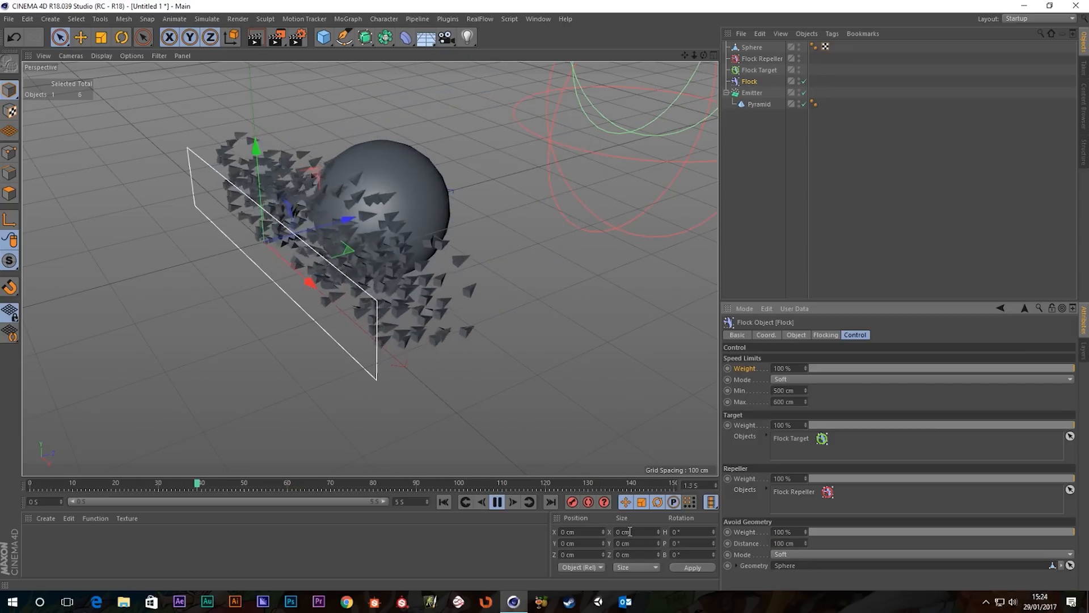
pyautogui.keyDown('alt'); pyautogui.moveTo(396, 169); pyautogui.dragTo(346, 141); pyautogui.keyUp('alt')
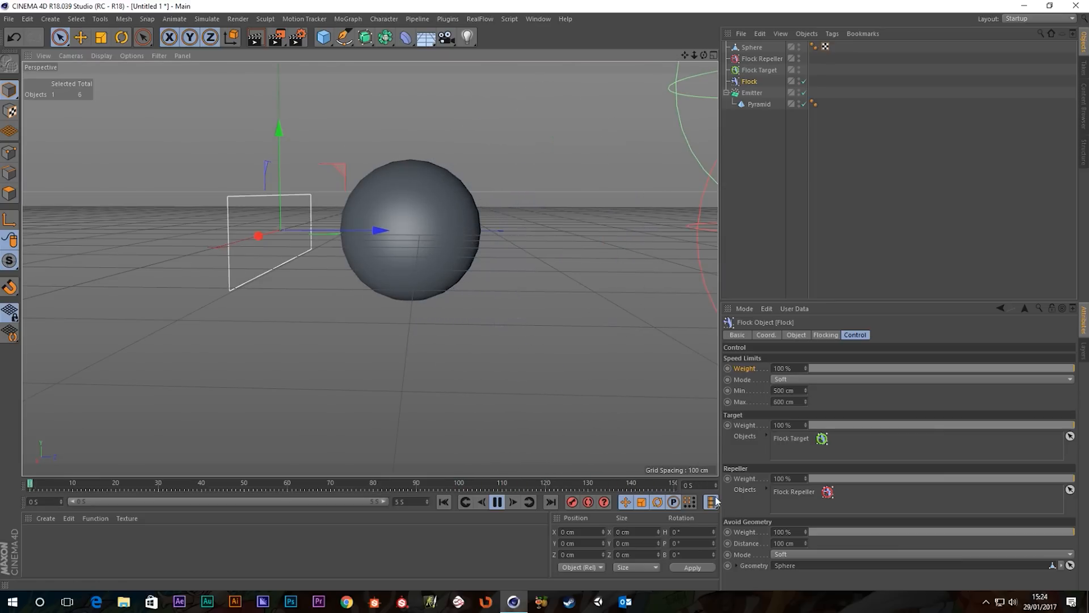
pyautogui.doubleClick(795, 542)
pyautogui.write('200')
pyautogui.press('Return')
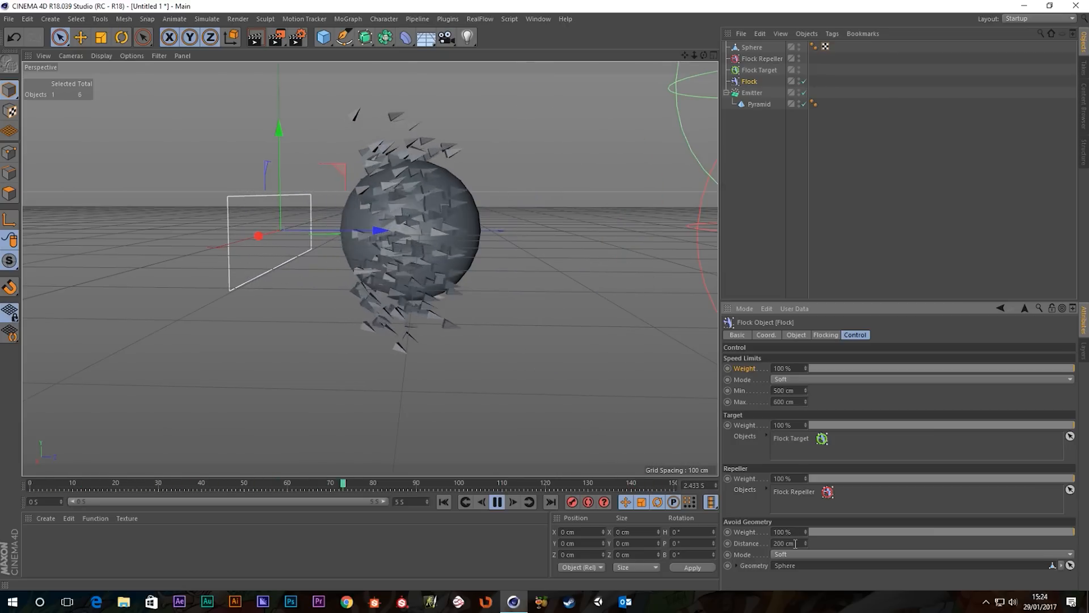
pyautogui.doubleClick(794, 542)
pyautogui.write('3')
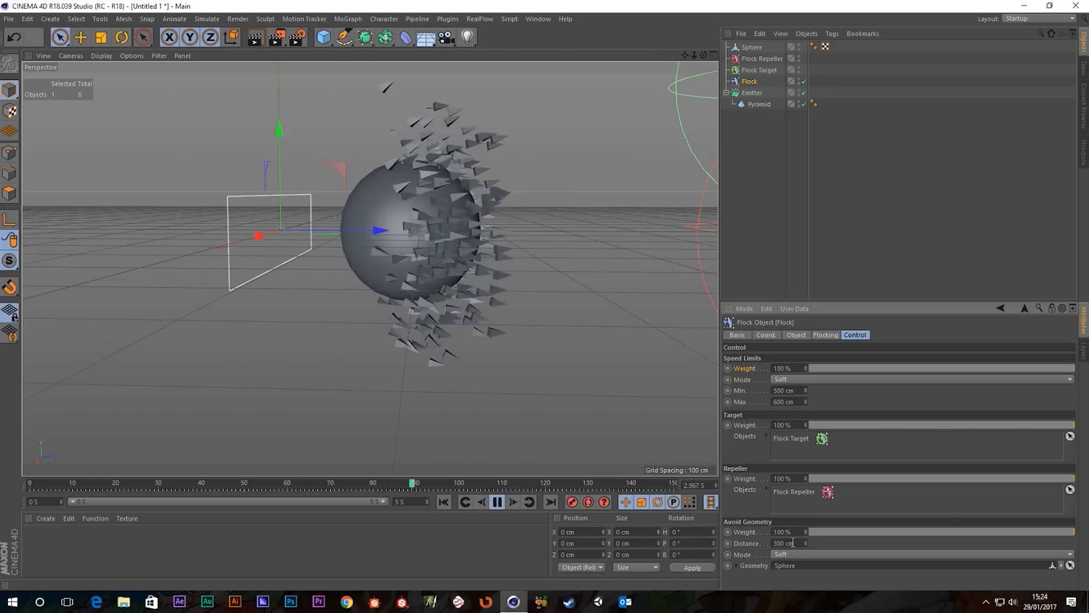
pyautogui.keyDown('alt'); pyautogui.moveTo(332, 288); pyautogui.dragTo(444, 310); pyautogui.keyUp('alt')
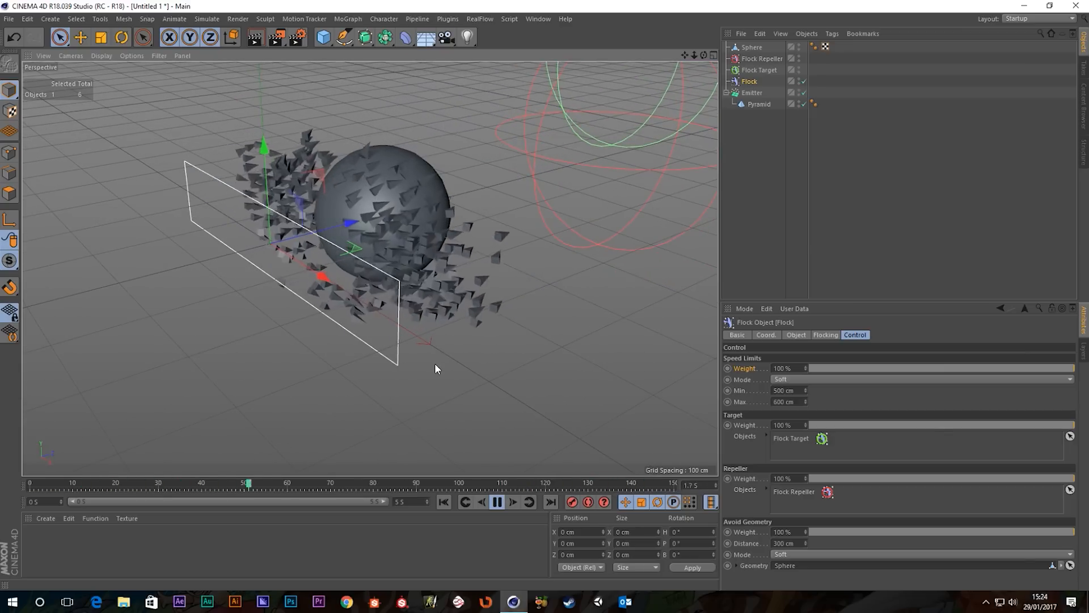
# Switch the Flock's Avoid Geometry mode to Hard and inspect the particles around the sphere
pyautogui.click(774, 553)
pyautogui.click(784, 575)
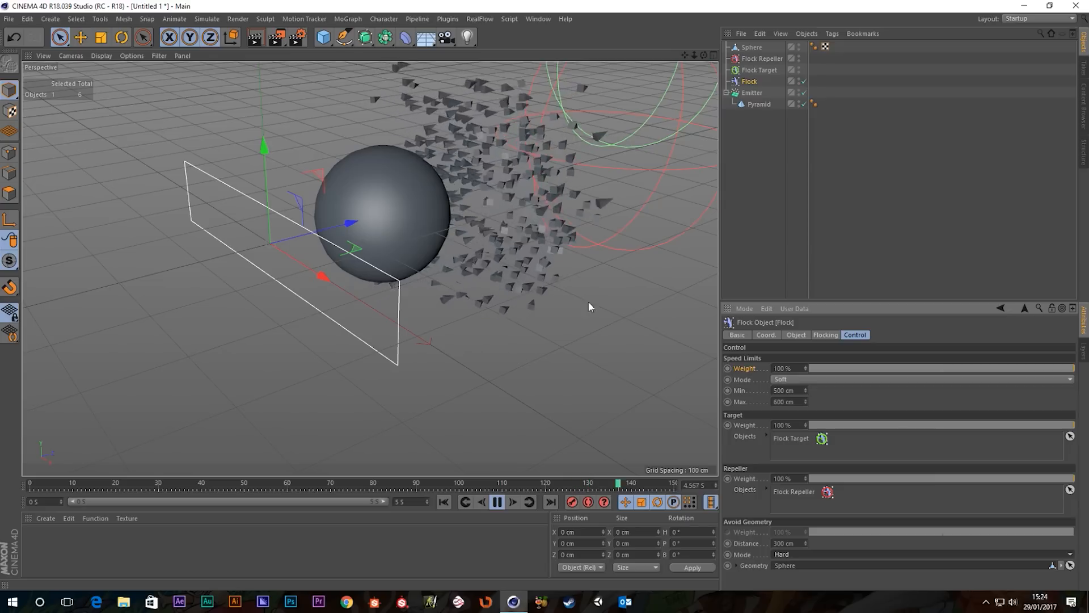
pyautogui.keyDown('alt'); pyautogui.moveTo(402, 259); pyautogui.dragTo(284, 220); pyautogui.keyUp('alt')
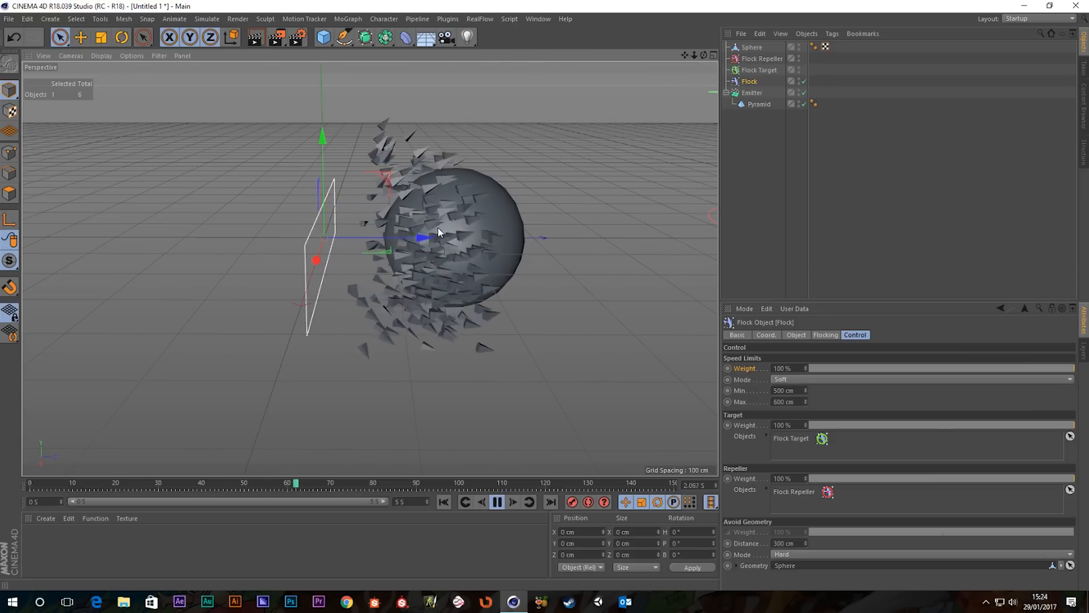
pyautogui.keyDown('alt'); pyautogui.moveTo(442, 294); pyautogui.dragTo(496, 243); pyautogui.keyUp('alt')
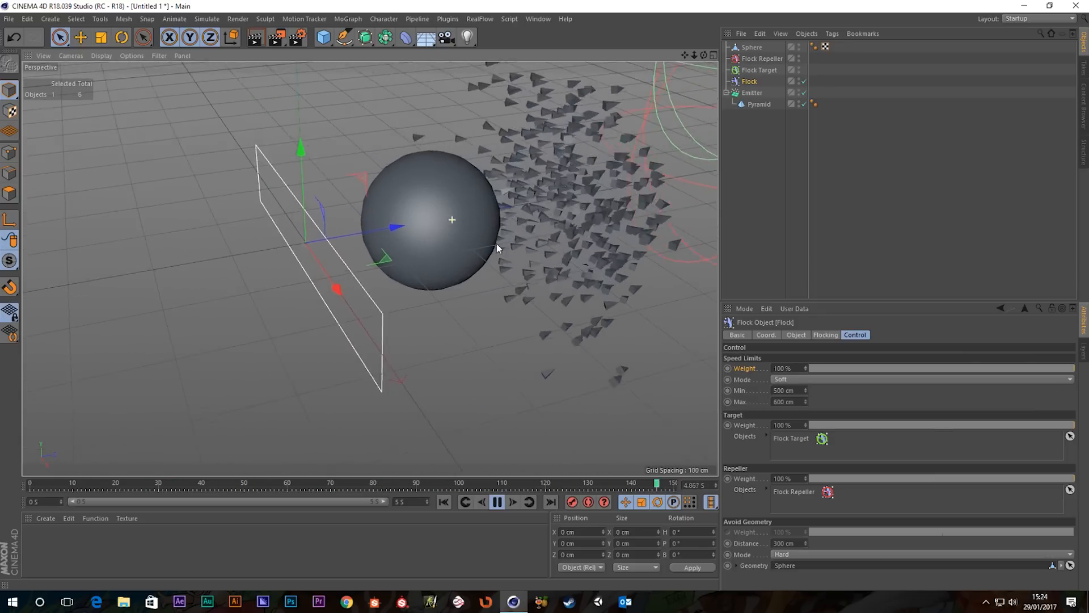
# Set the Flock's Avoid Geometry distance to 500 cm and watch the particles part around the sphere
pyautogui.doubleClick(782, 543)
pyautogui.write('500')
pyautogui.press('Return')
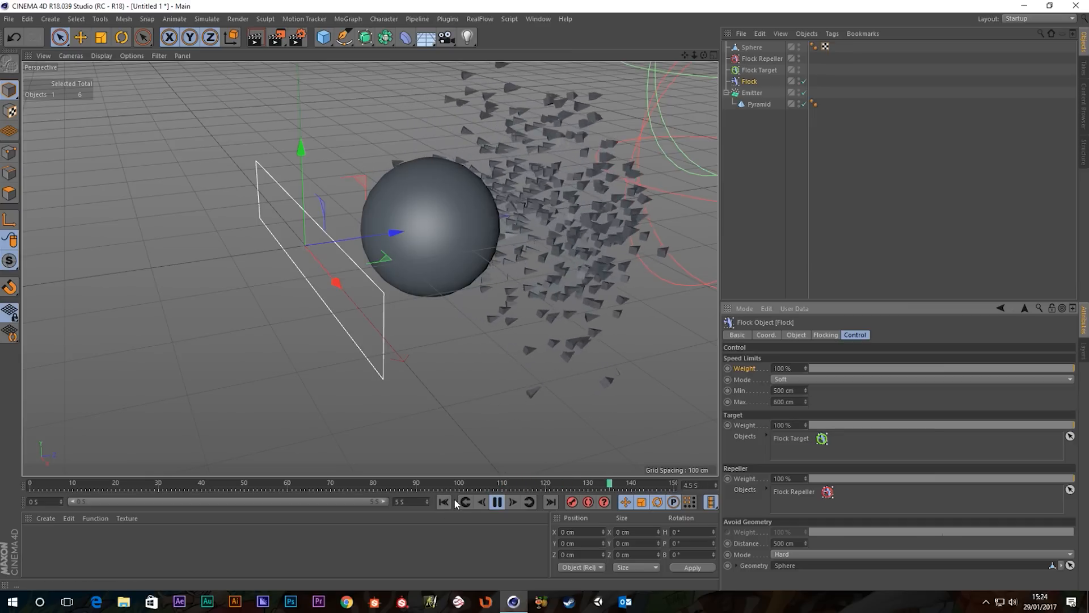
pyautogui.moveTo(441, 223)
pyautogui.keyDown('alt'); pyautogui.mouseDown()
pyautogui.moveTo(502, 203)
pyautogui.moveTo(506, 220)
pyautogui.moveTo(516, 214)
pyautogui.mouseUp(); pyautogui.keyUp('alt')
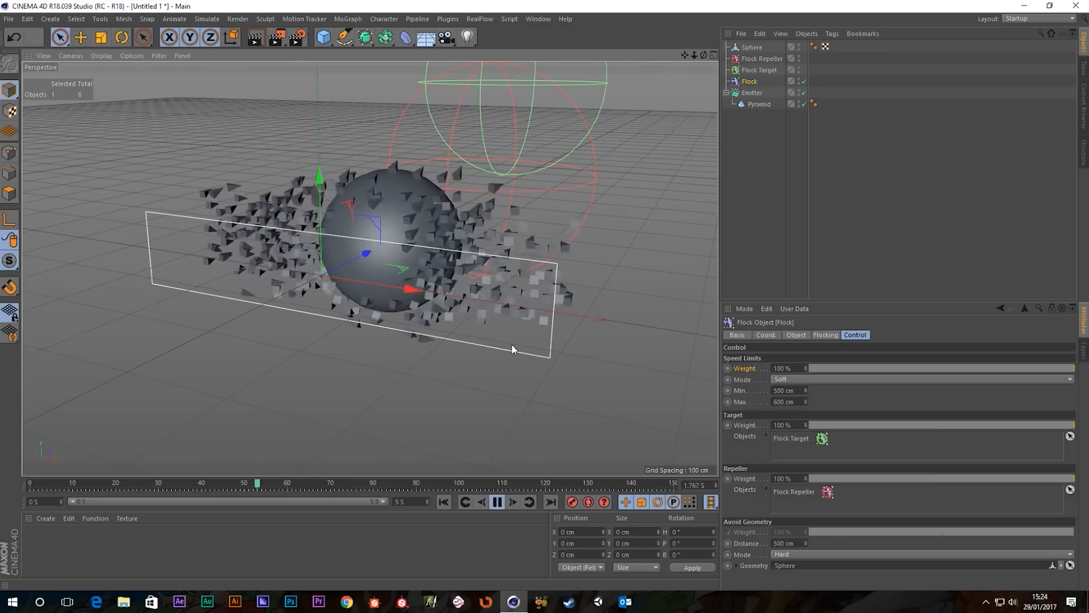
# Switch the Avoid Geometry mode back to Soft and replay the simulation from the first frame
pyautogui.click(810, 554)
pyautogui.click(809, 564)
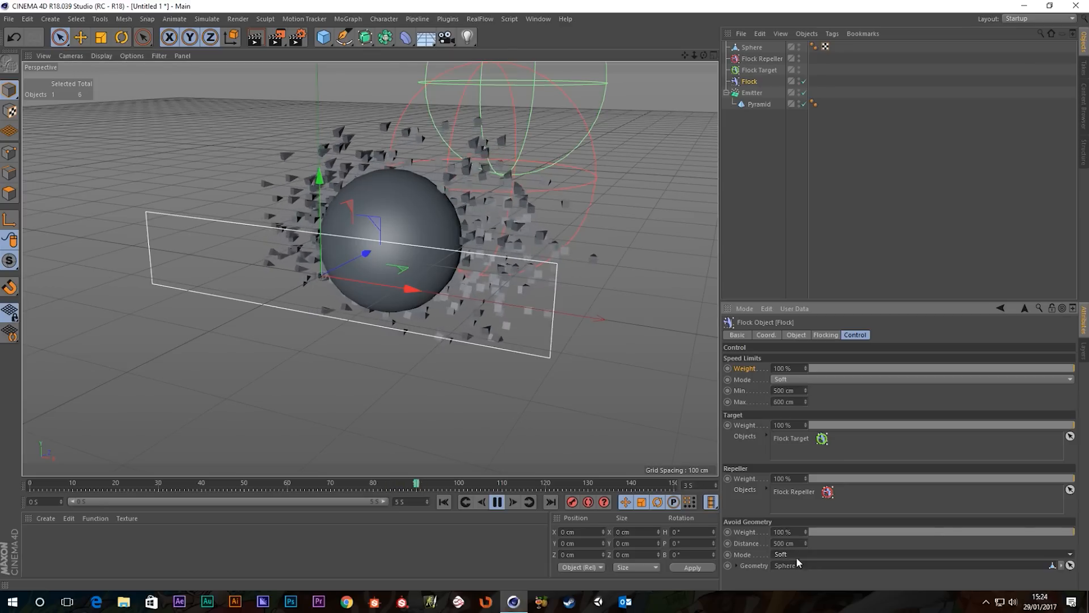
pyautogui.click(449, 502)
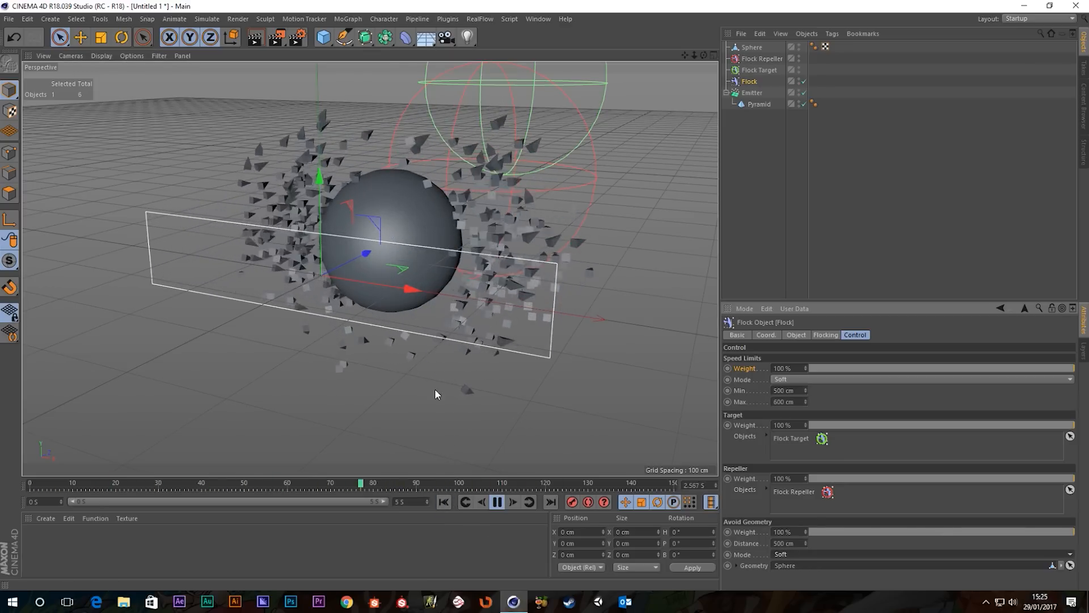
pyautogui.keyDown('alt'); pyautogui.moveTo(375, 269); pyautogui.dragTo(350, 275); pyautogui.keyUp('alt')
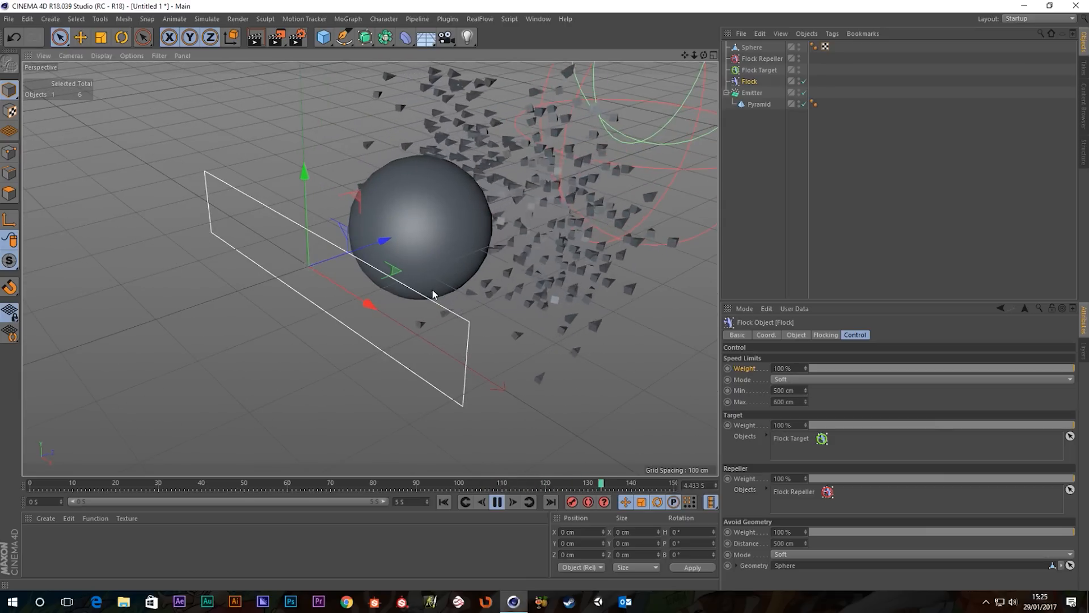
# Compare the Avoid Geometry modes by switching to Hard and returning to Soft during playback
pyautogui.click(797, 554)
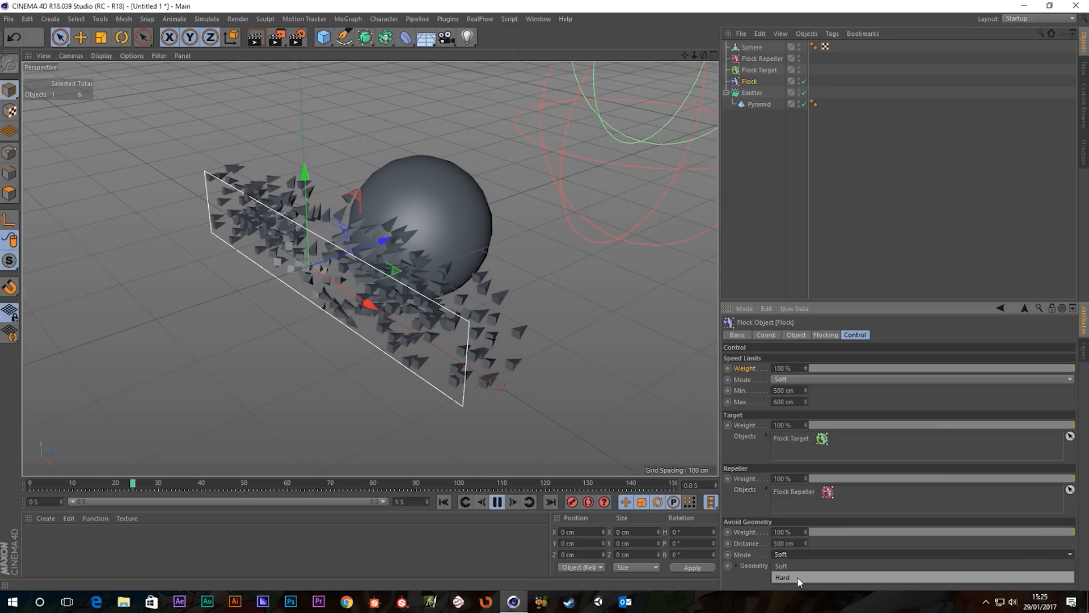
pyautogui.click(799, 578)
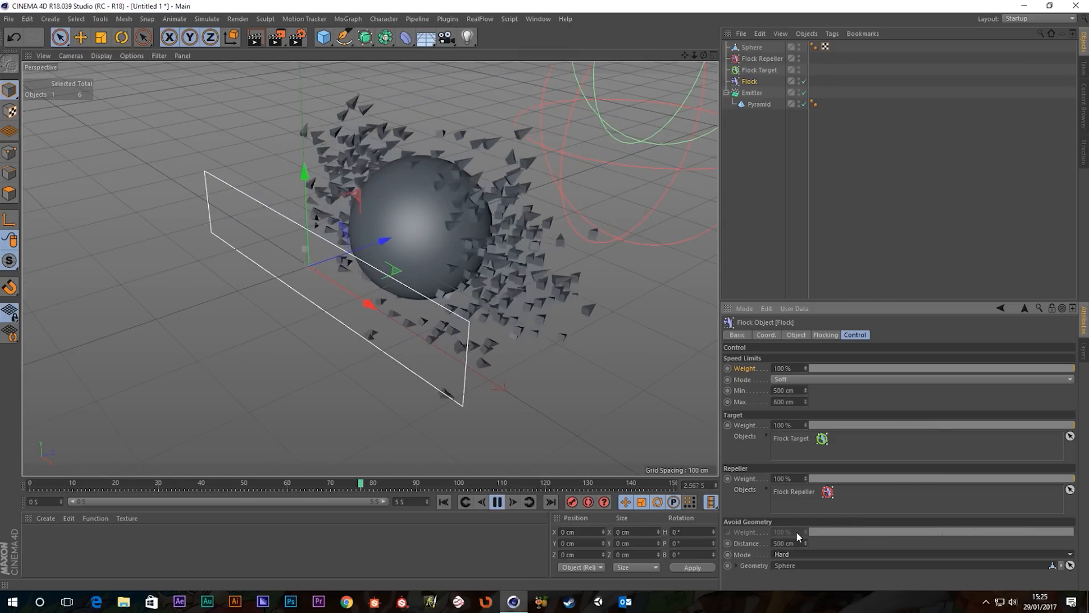
pyautogui.click(783, 554)
pyautogui.click(782, 566)
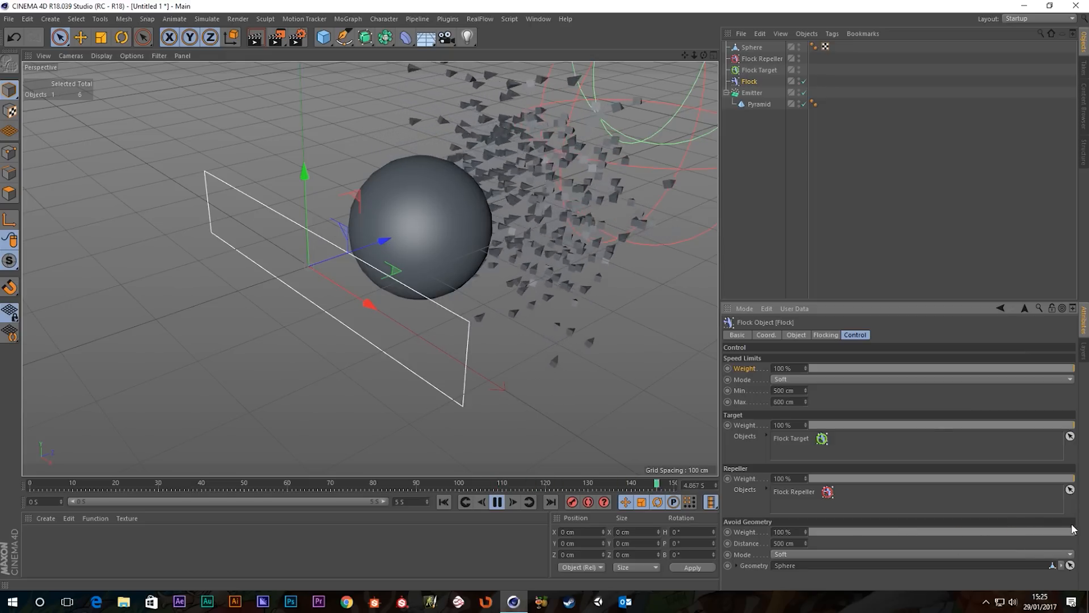
# Reduce the Flock's Avoid Geometry weight to 50% and inspect the particles around the sphere from several angles
pyautogui.moveTo(1071, 535); pyautogui.dragTo(797, 554)
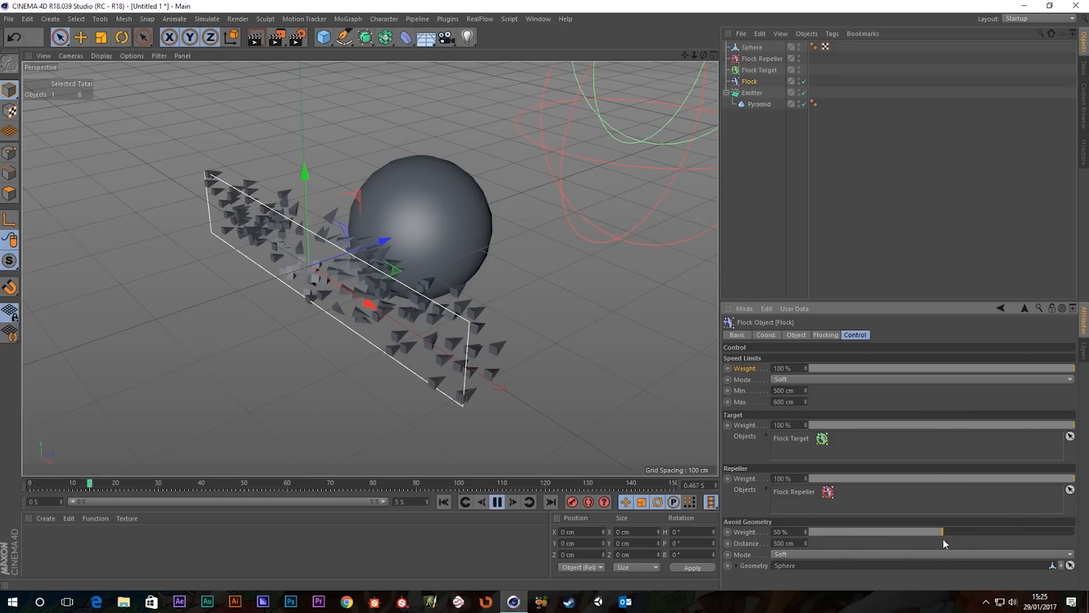
pyautogui.keyDown('alt'); pyautogui.moveTo(382, 261); pyautogui.dragTo(410, 244); pyautogui.keyUp('alt')
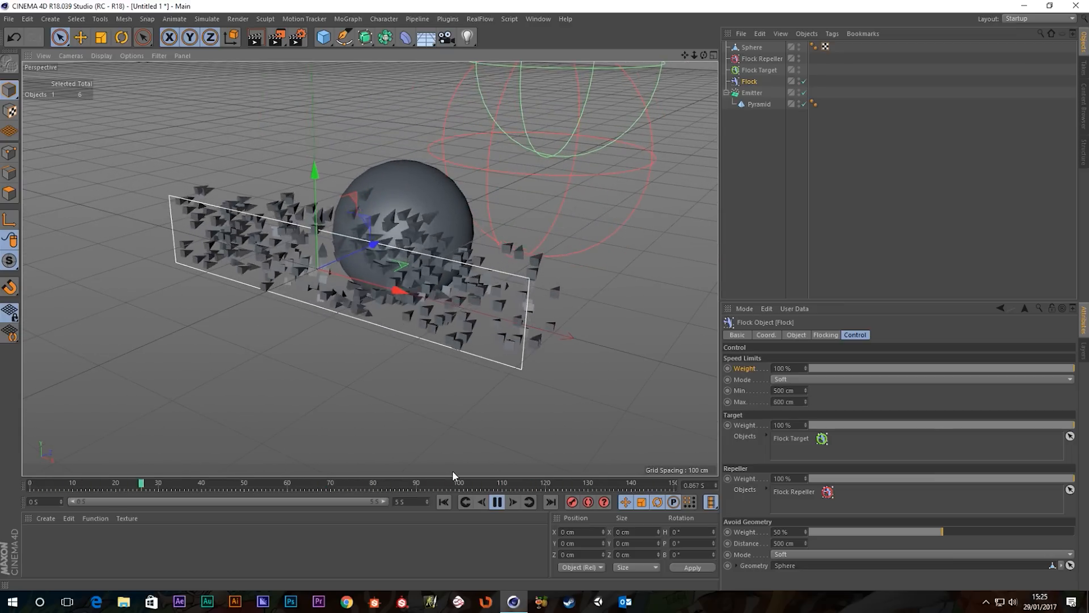
pyautogui.keyDown('alt'); pyautogui.moveTo(438, 431); pyautogui.dragTo(364, 251); pyautogui.keyUp('alt')
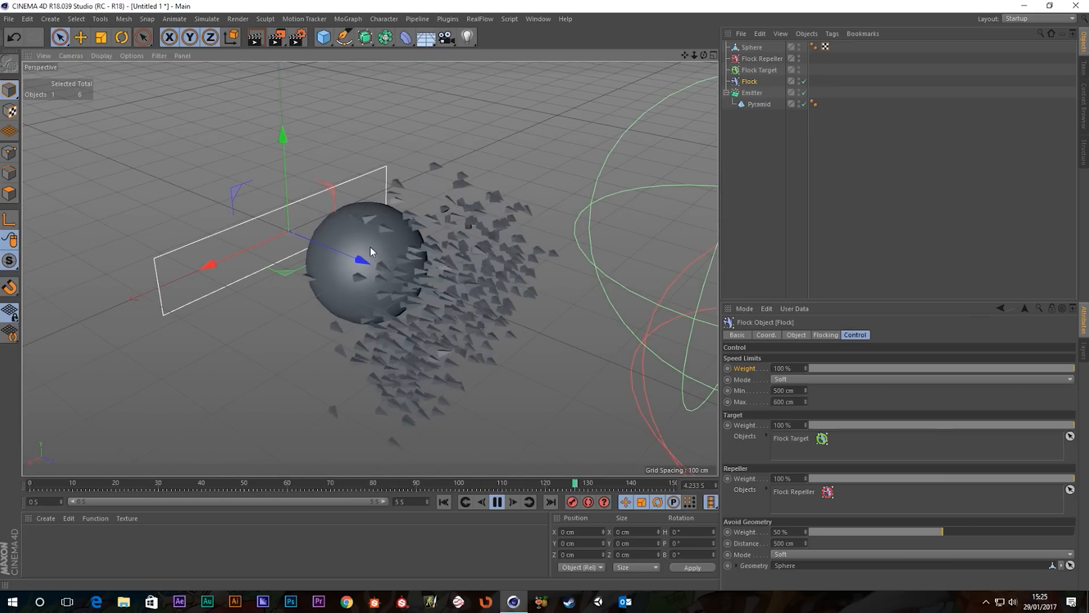